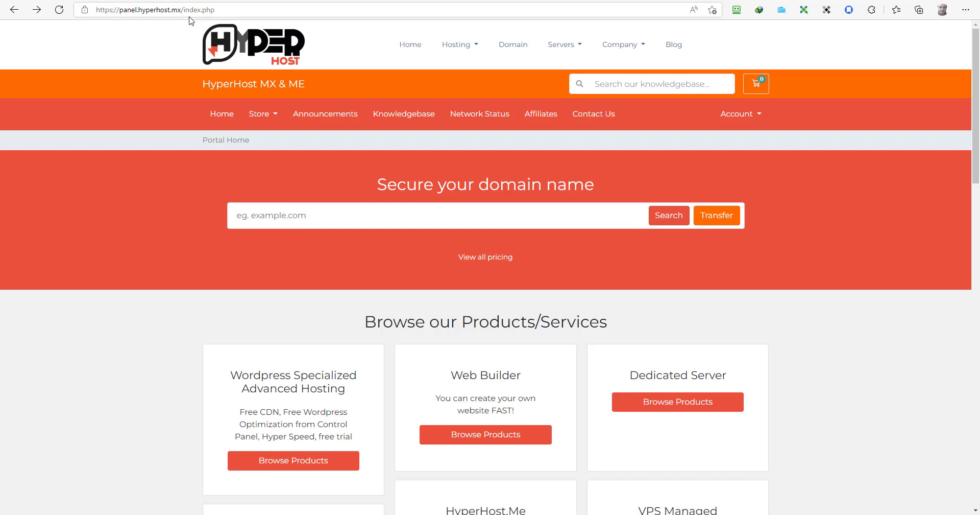
# Step: Order the Web Builder Basic plan ($2.00/mo) from the Store's Web Builder page
pyautogui.click(267, 114)
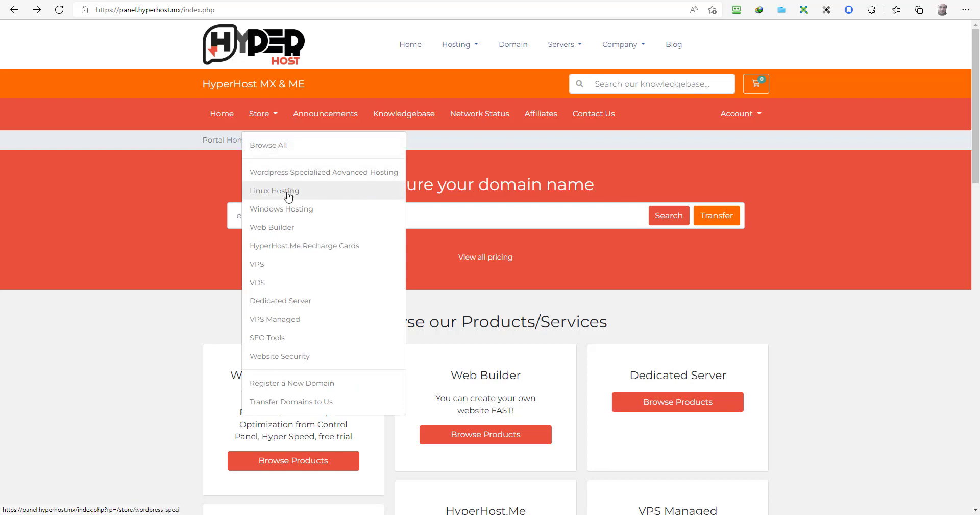
pyautogui.click(291, 235)
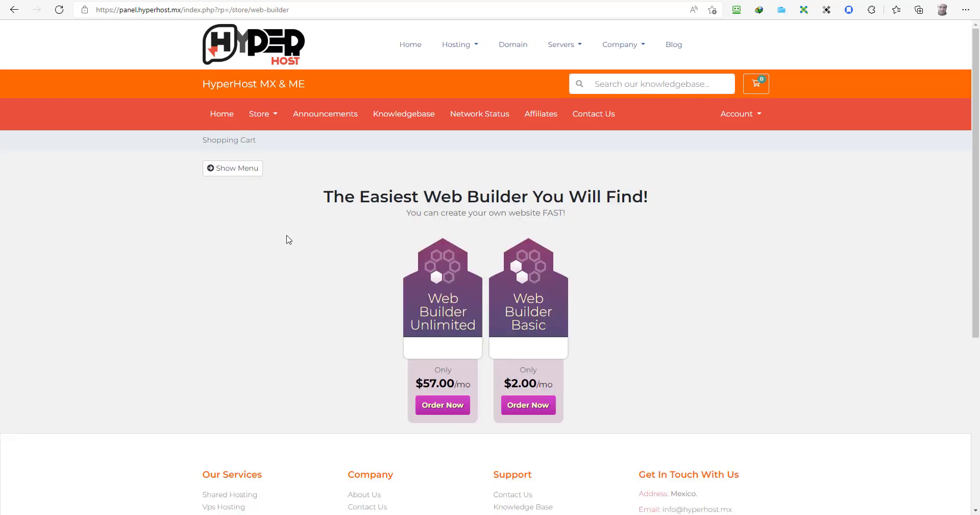
pyautogui.click(520, 409)
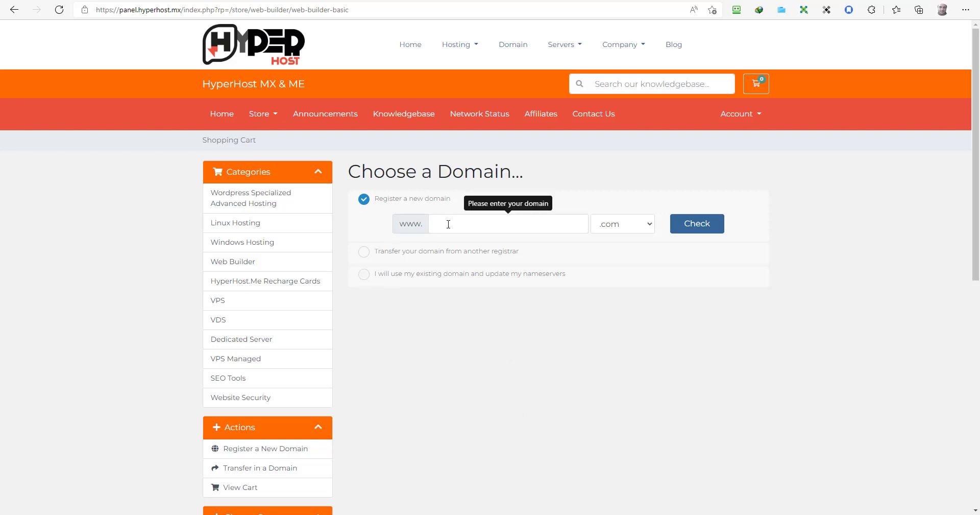
# Step: Use the existing domain examplebuilder.com for the order and continue to Configure
pyautogui.click(437, 254)
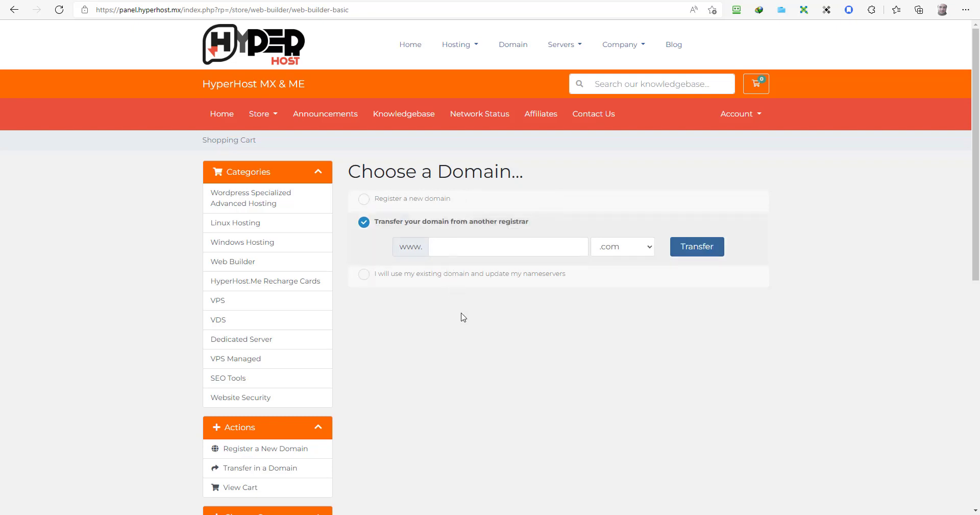
pyautogui.click(467, 272)
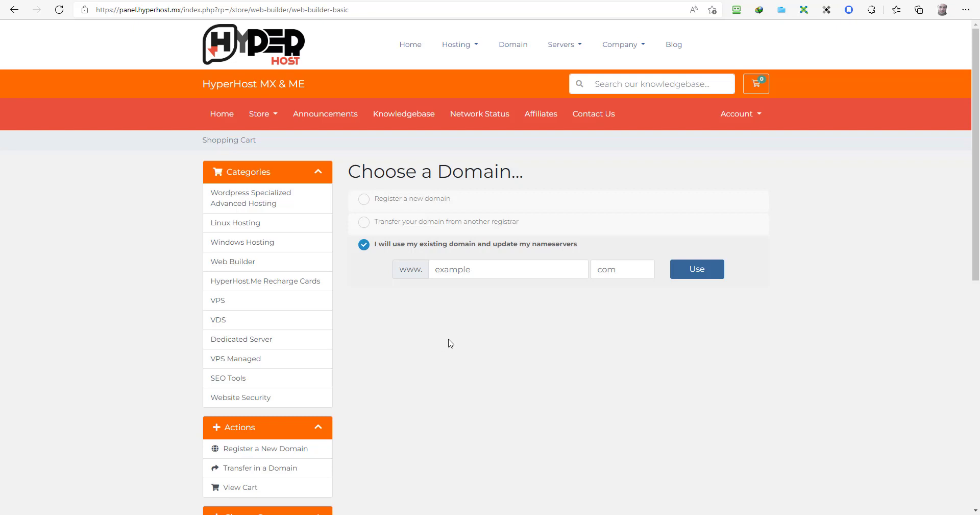
pyautogui.click(480, 268)
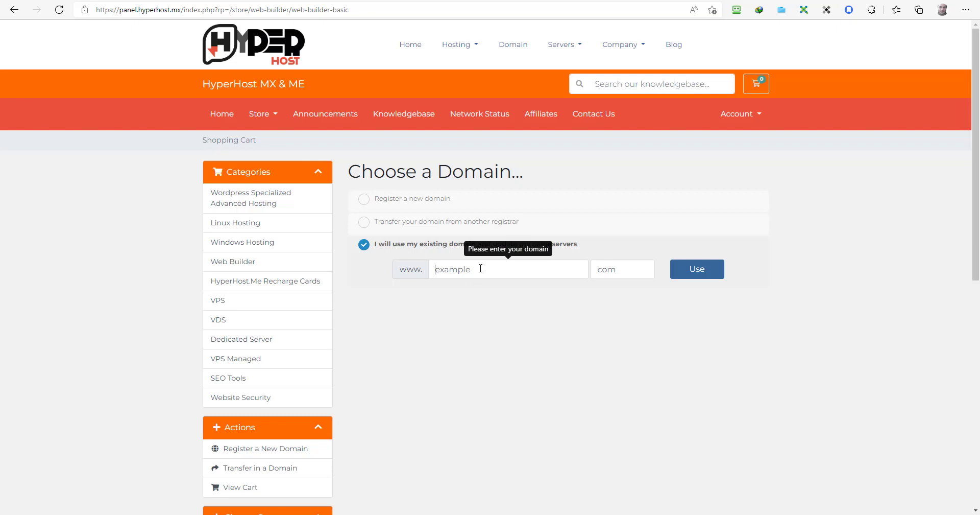
pyautogui.write('examplebuilder')
pyautogui.click(624, 263)
pyautogui.write('com')
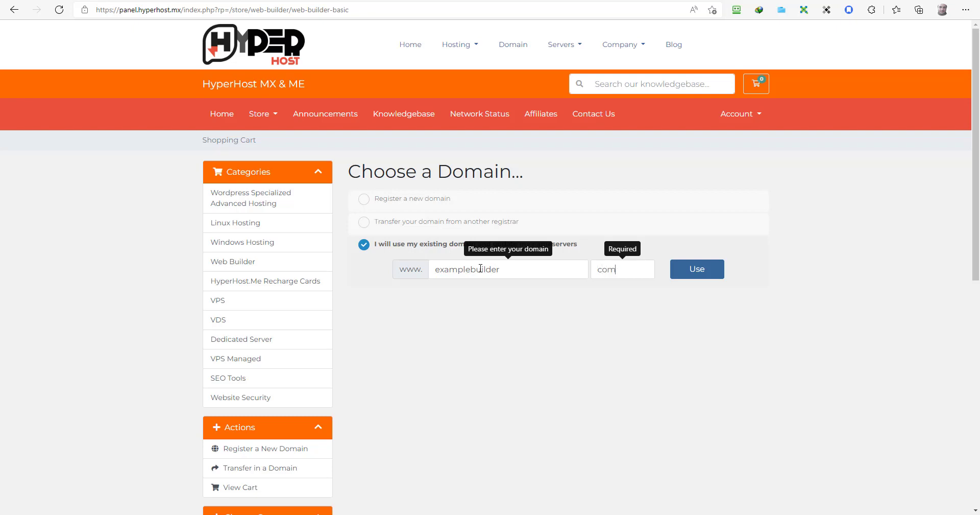
pyautogui.click(700, 271)
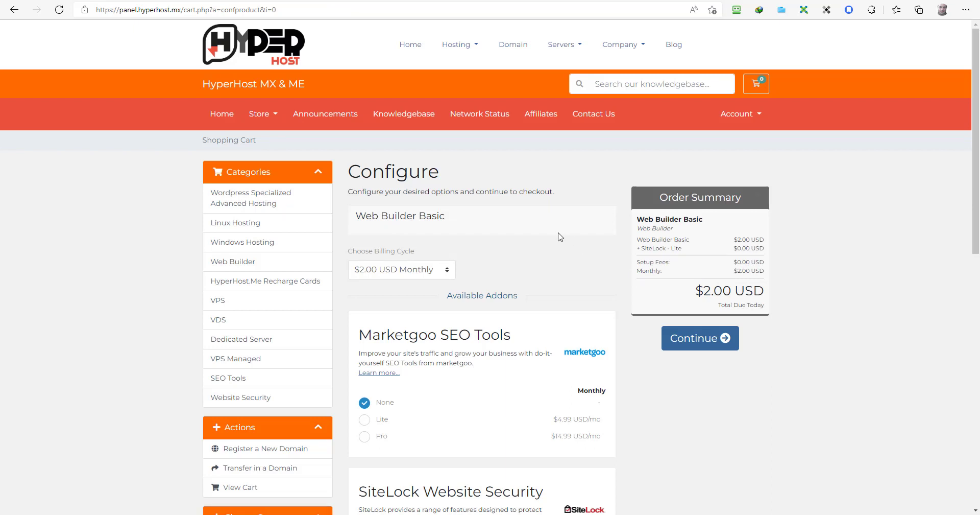
# Step: Set SiteLock Website Security to None and continue to the cart review
pyautogui.scroll(-3, 560, 237)
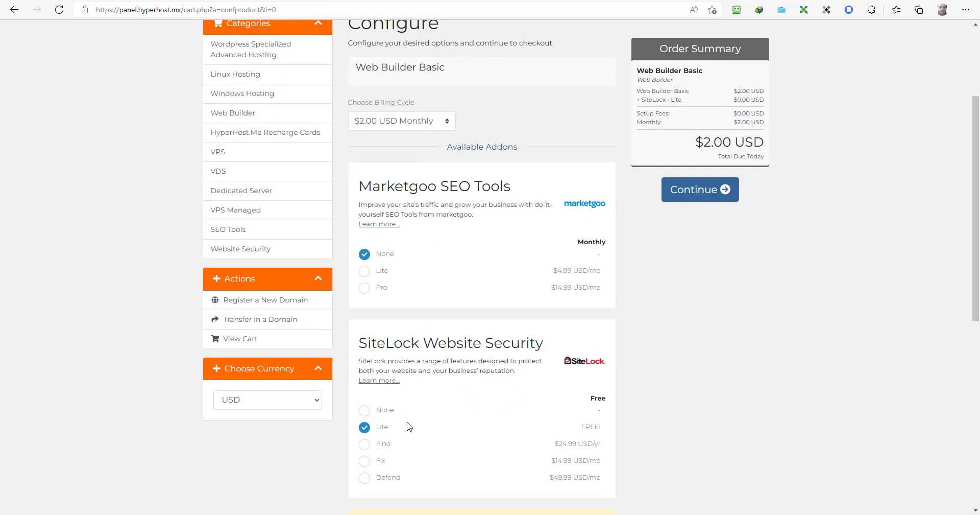
pyautogui.click(364, 410)
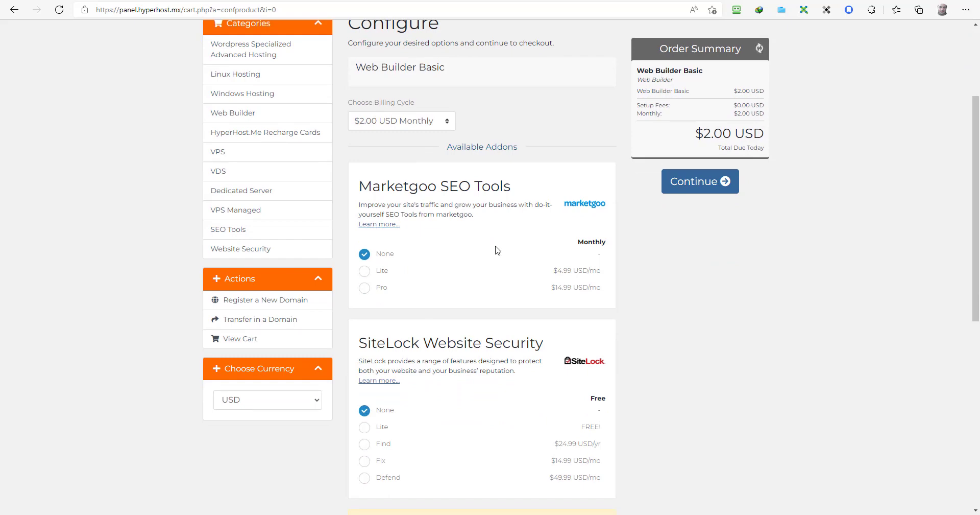
pyautogui.scroll(-3, 501, 292)
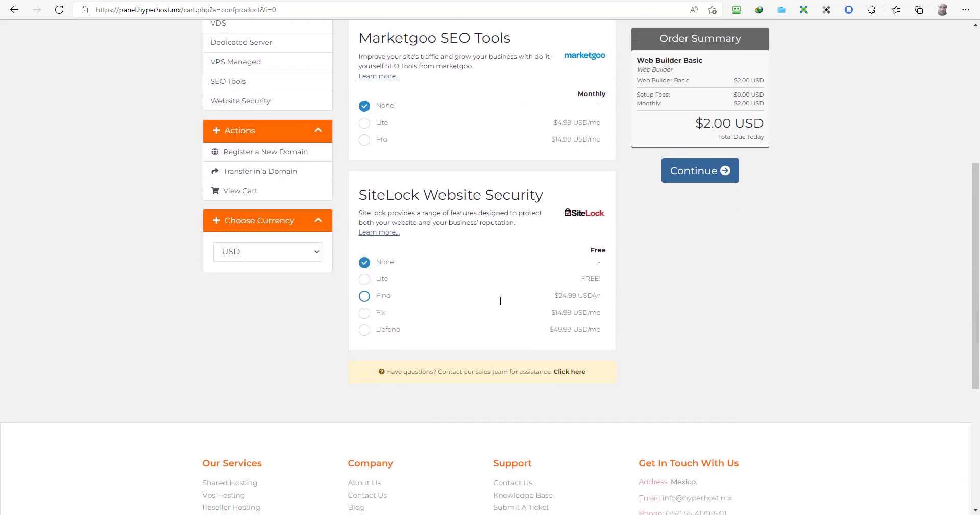
pyautogui.scroll(3, 500, 305)
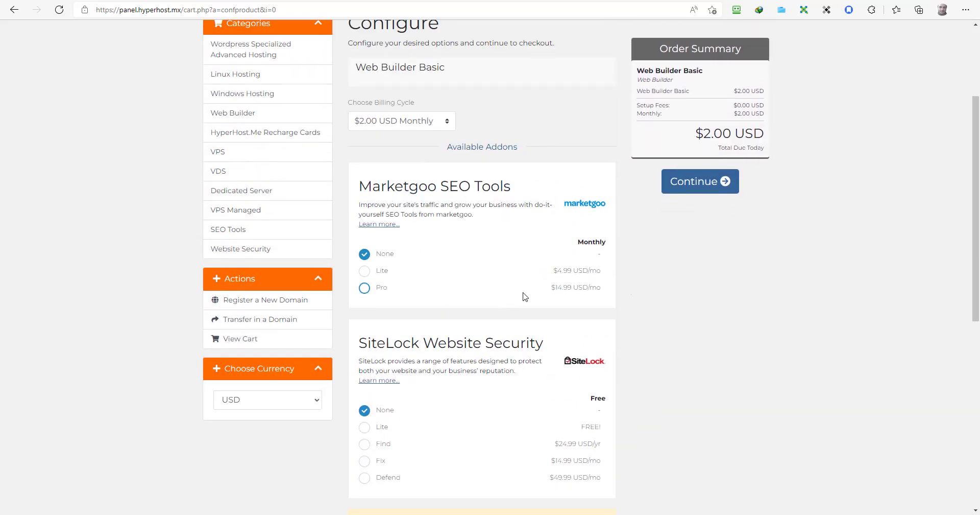
pyautogui.click(698, 187)
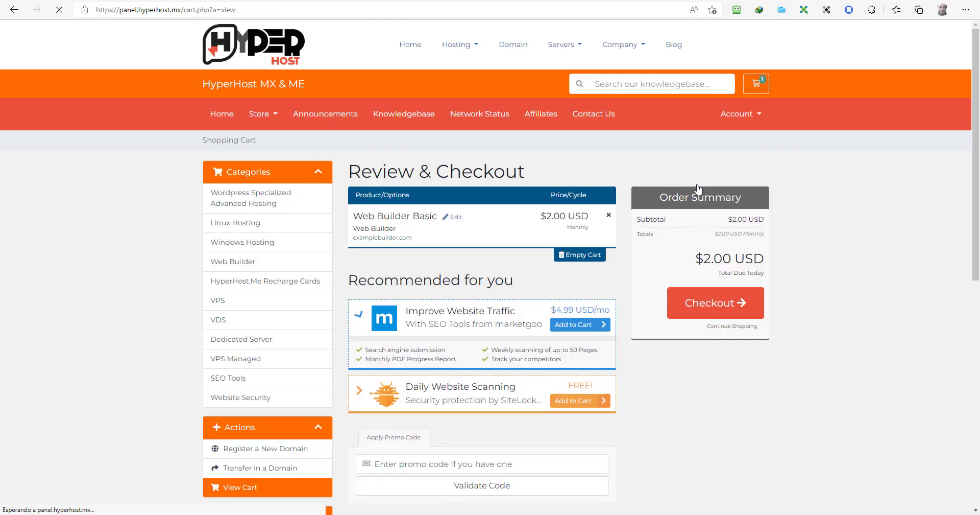
# Step: Validate promo code 30daysfree for a $0.00 total and proceed to checkout
pyautogui.click(429, 471)
pyautogui.write('30day')
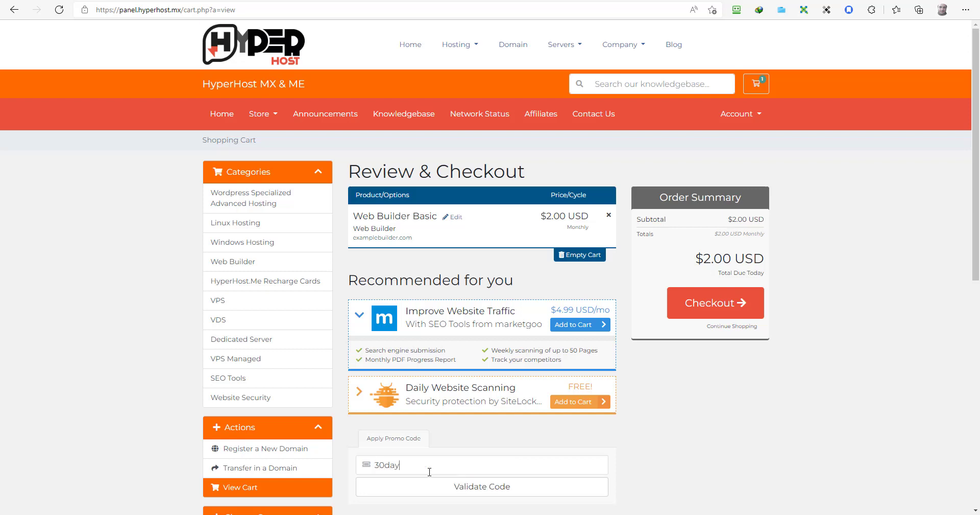
pyautogui.write('sfree')
pyautogui.click(501, 491)
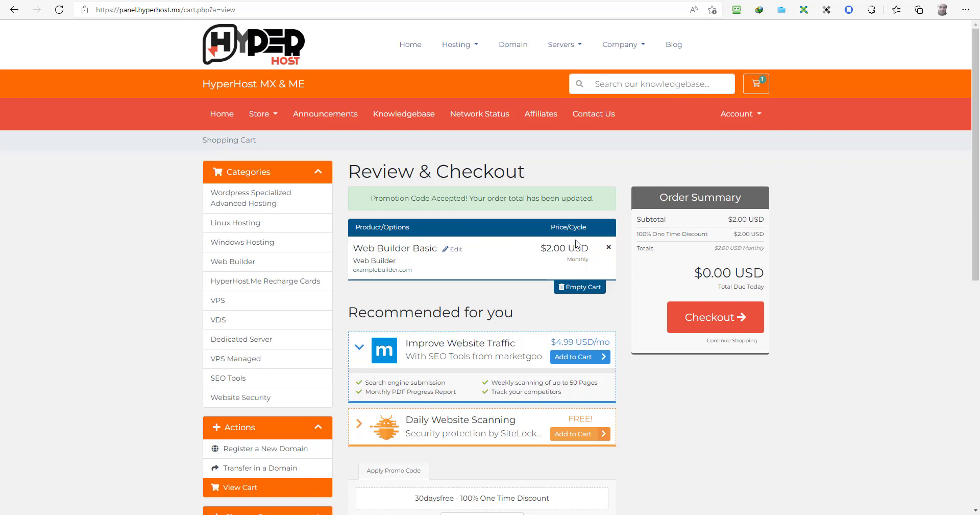
pyautogui.click(691, 323)
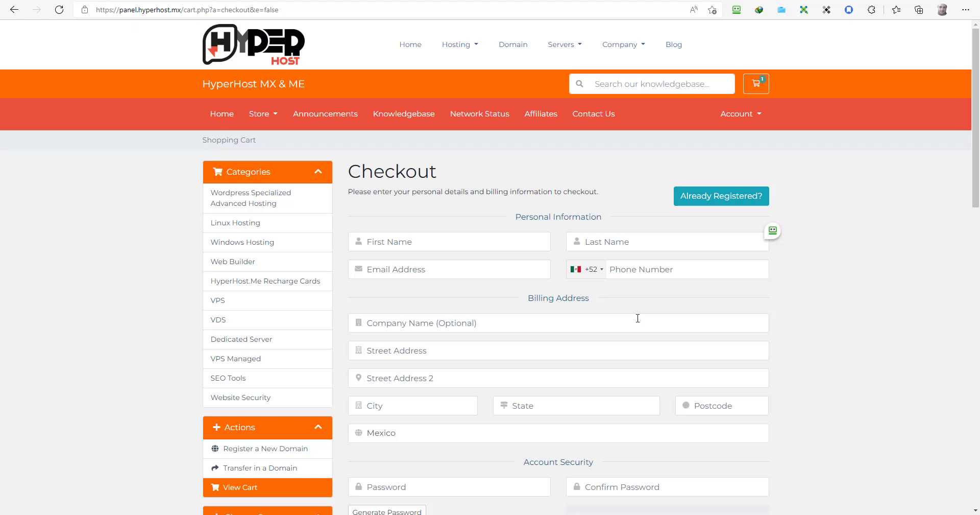
# Step: Fill in the contact's name, e-mail, phone, address, state and postal code fields
pyautogui.write('name')
pyautogui.press('Tab')
pyautogui.write('last')
pyautogui.write('email')
pyautogui.write('@')
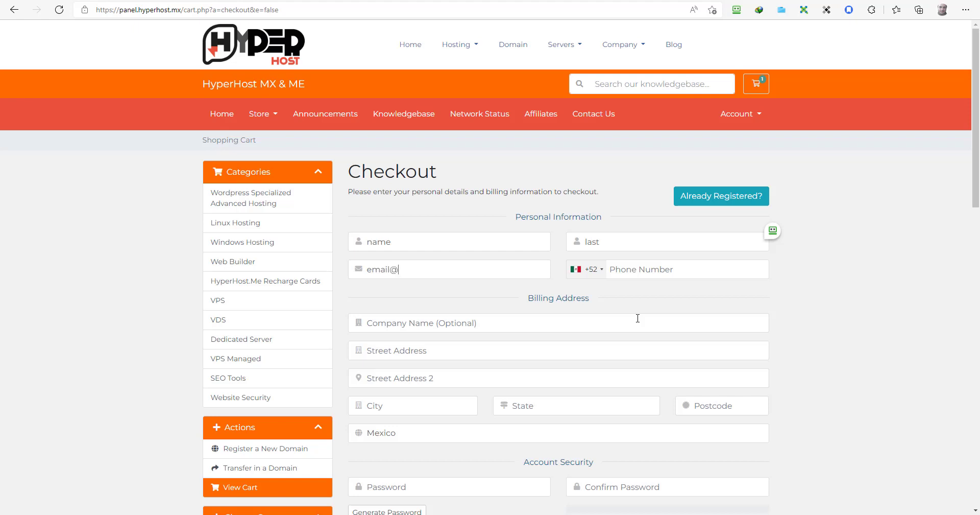
pyautogui.write('emailson.com')
pyautogui.press('Tab')
pyautogui.press('Tab')
pyautogui.write('55555555')
pyautogui.press('Tab')
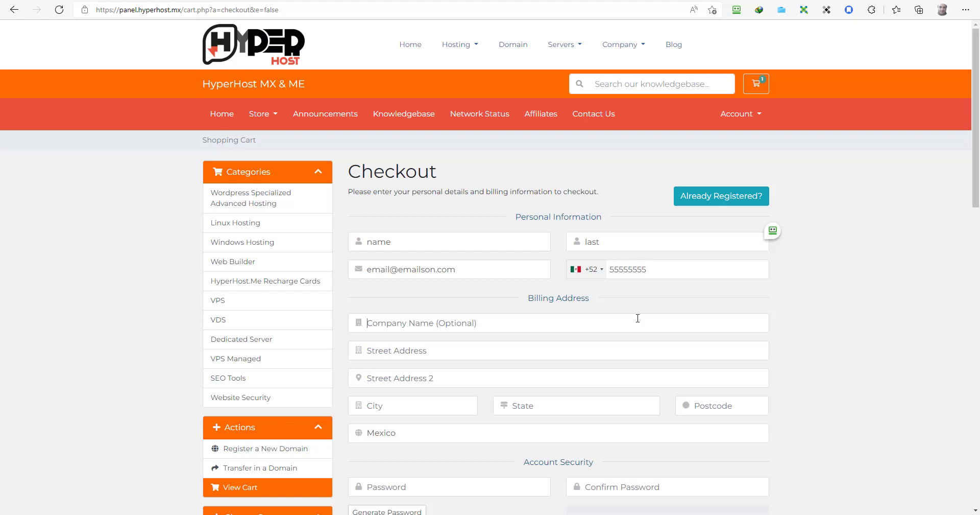
pyautogui.press('Tab')
pyautogui.write('street')
pyautogui.write('citi')
pyautogui.write('y')
pyautogui.press('Tab')
pyautogui.write('state')
pyautogui.press('Tab')
pyautogui.write('11000')
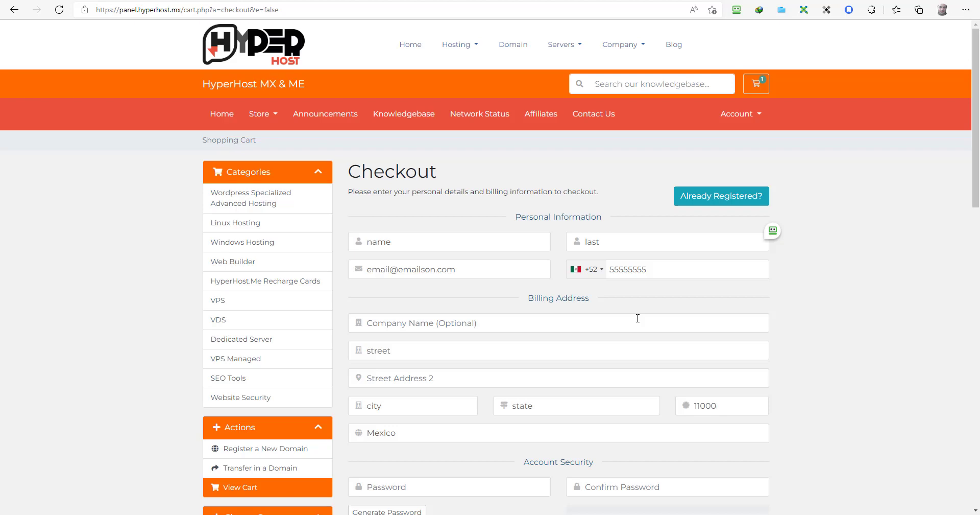
# Step: Insert a generated strong password into both fields and opt into the mailing list
pyautogui.scroll(-4, 491, 299)
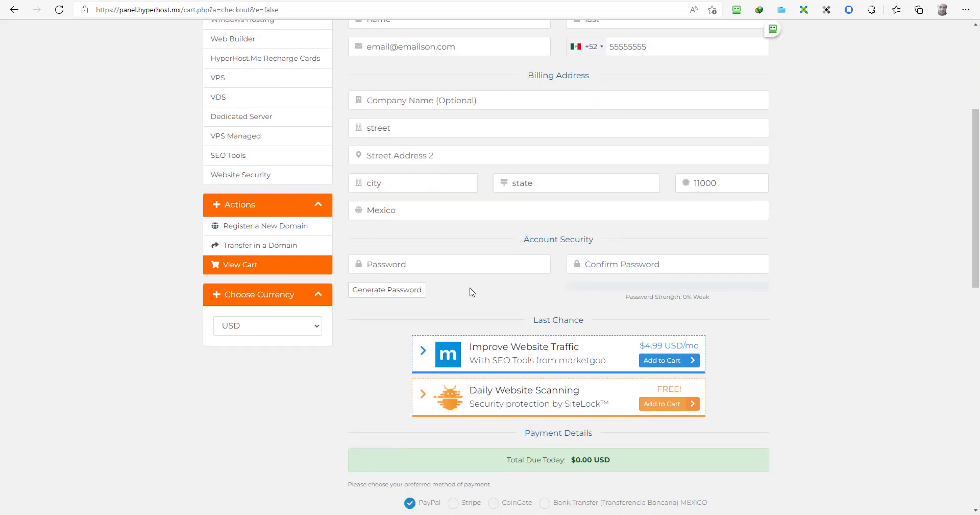
pyautogui.click(416, 289)
pyautogui.click(587, 167)
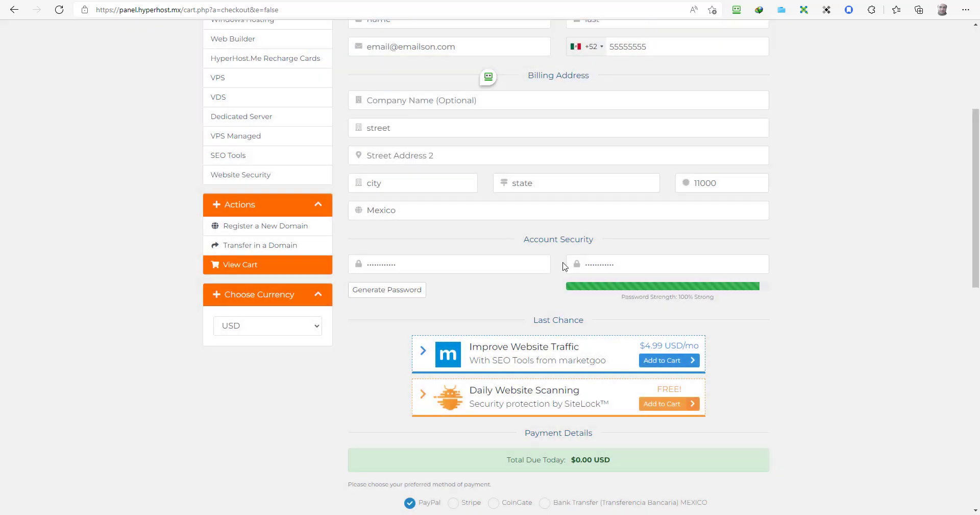
pyautogui.scroll(-4, 512, 321)
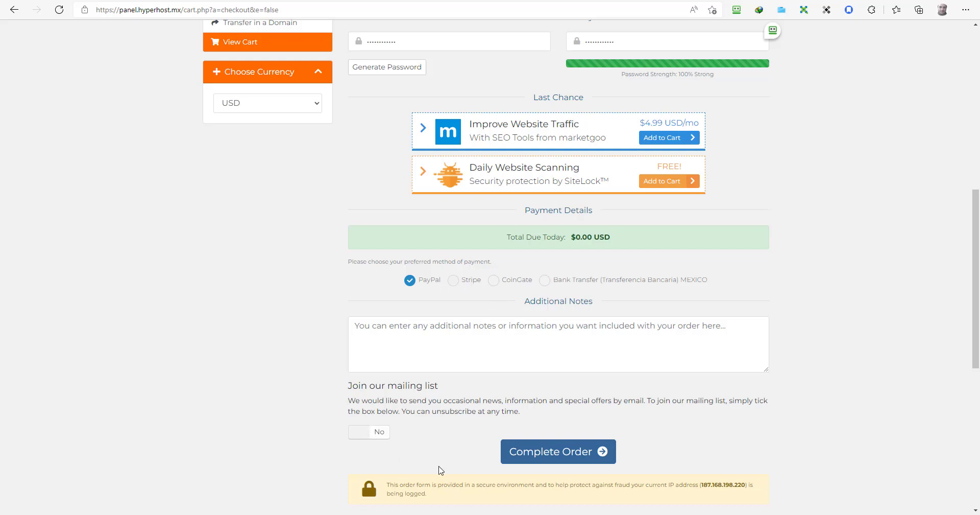
pyautogui.click(380, 432)
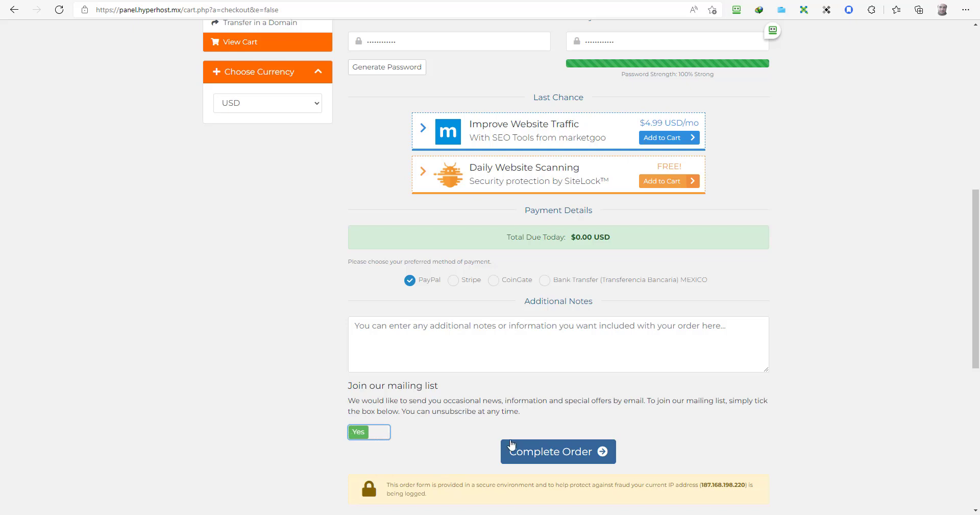
# Step: Submit the order, decline the password-save prompt, and cancel the PayPal payment
pyautogui.click(563, 452)
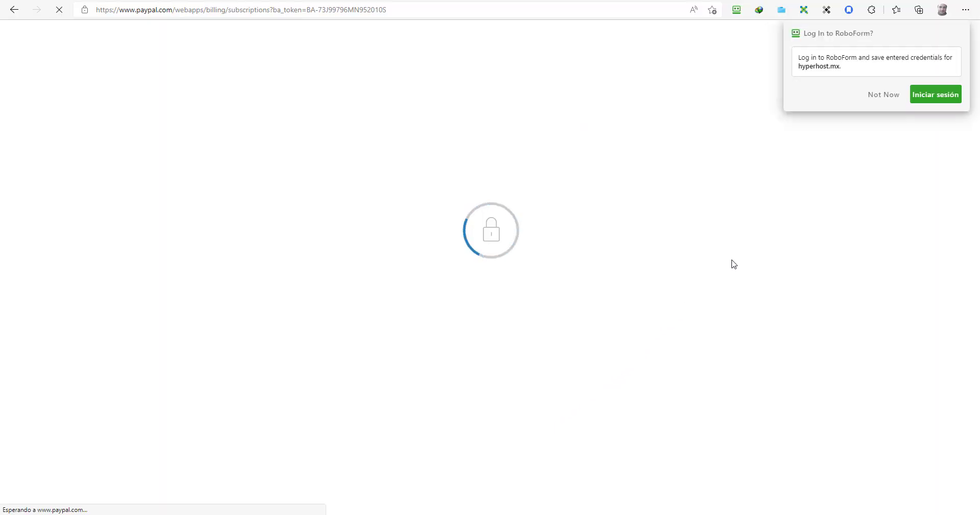
pyautogui.click(883, 94)
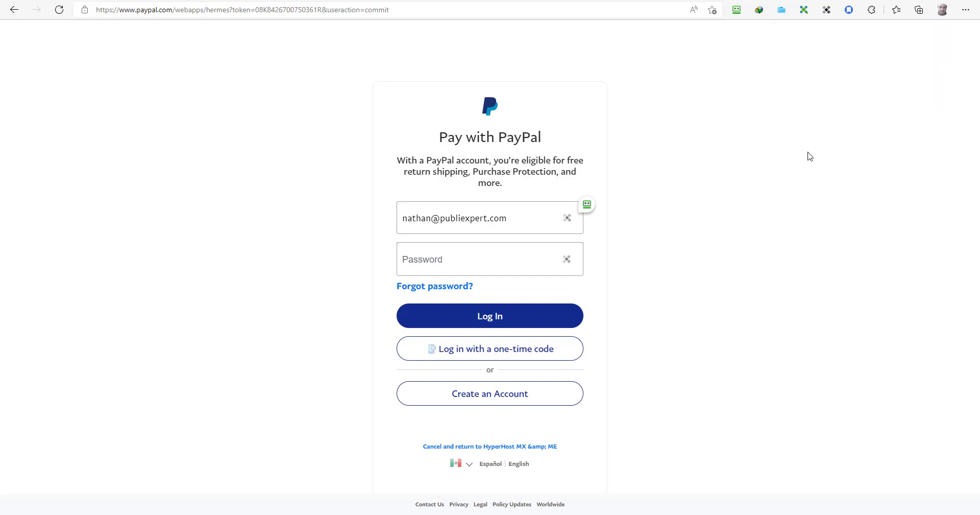
pyautogui.click(516, 447)
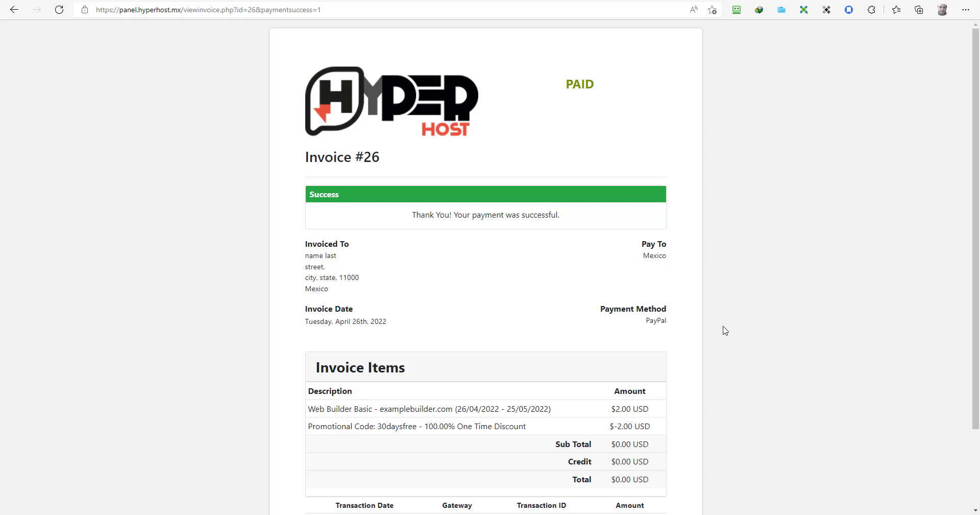
# Step: Leave paid invoice #26 and return to the My Invoices list
pyautogui.scroll(-2, 725, 330)
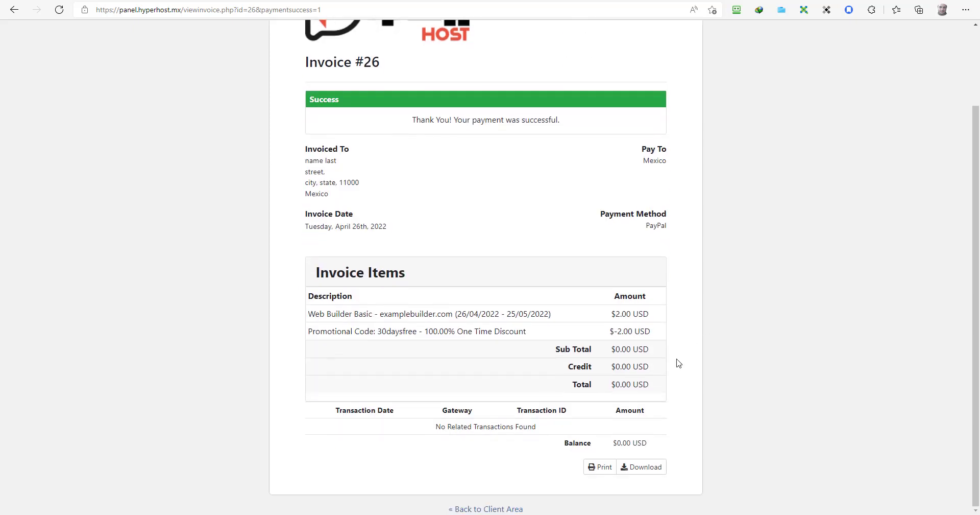
pyautogui.click(507, 509)
pyautogui.click(512, 509)
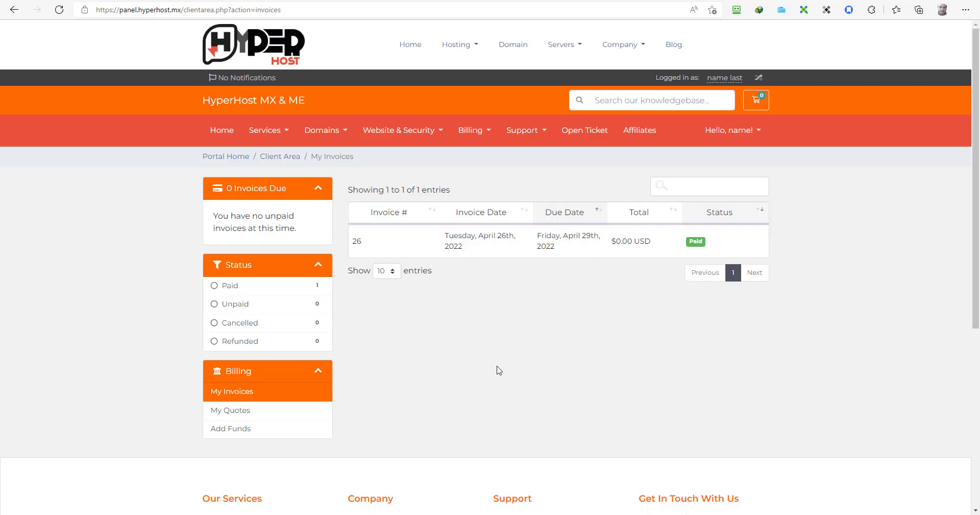
# Step: Open the Web Builder Basic service under My Services and log in to its control panel
pyautogui.click(278, 131)
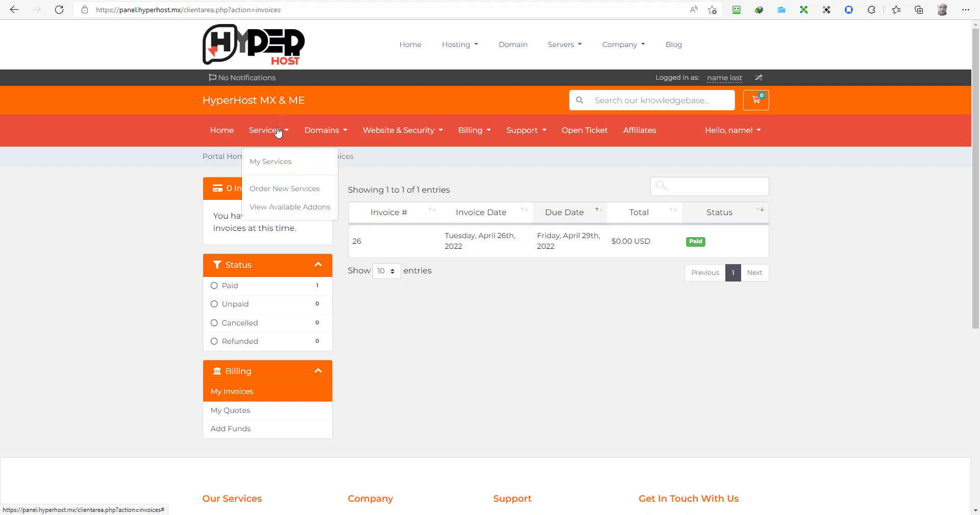
pyautogui.click(273, 160)
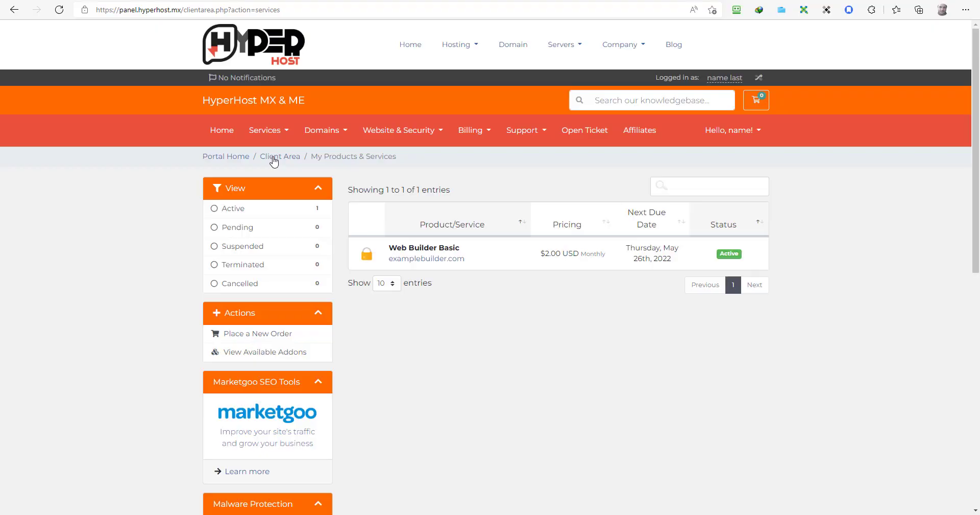
pyautogui.click(437, 250)
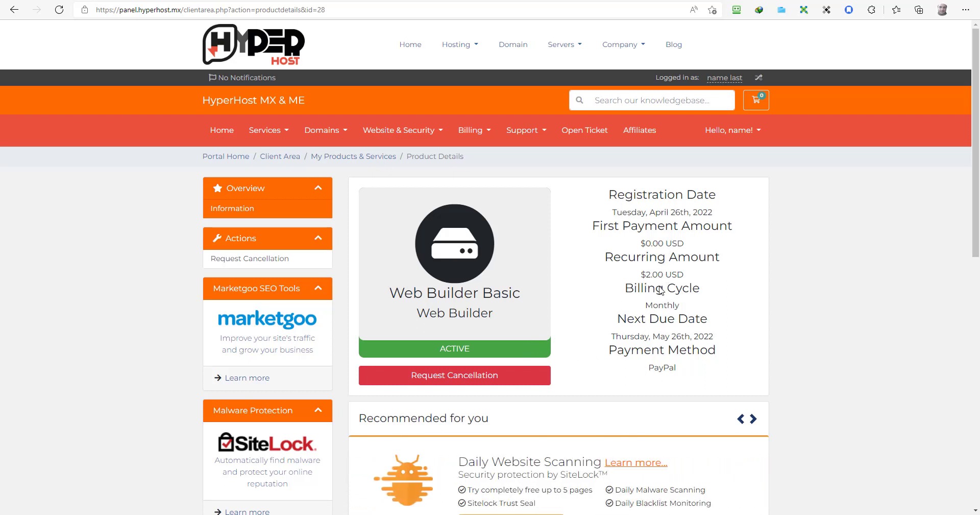
pyautogui.scroll(-4, 651, 317)
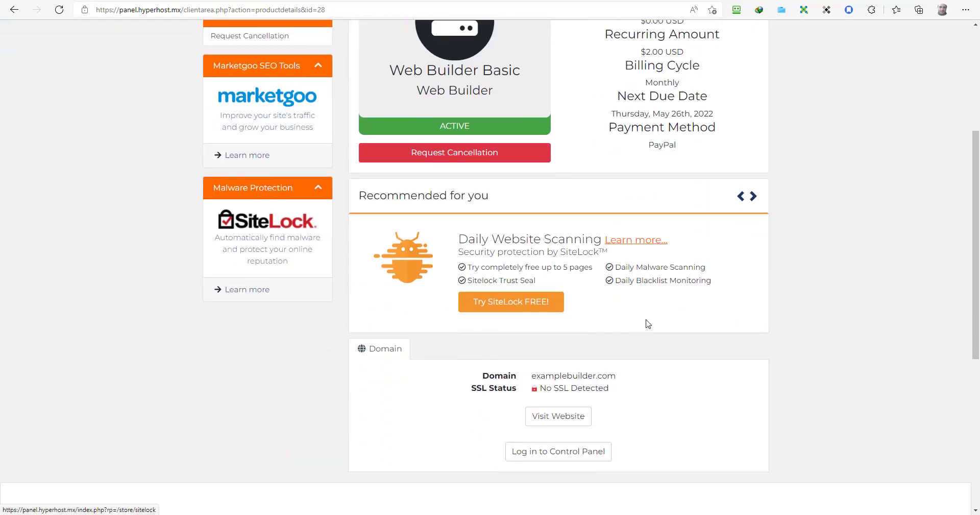
pyautogui.click(560, 452)
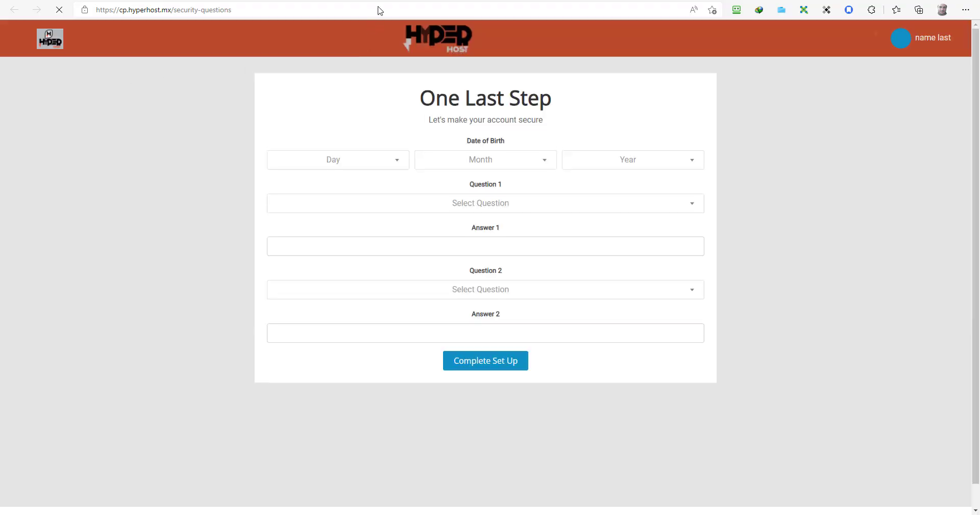
# Step: Choose the day, month and year for the date of birth
pyautogui.click(351, 162)
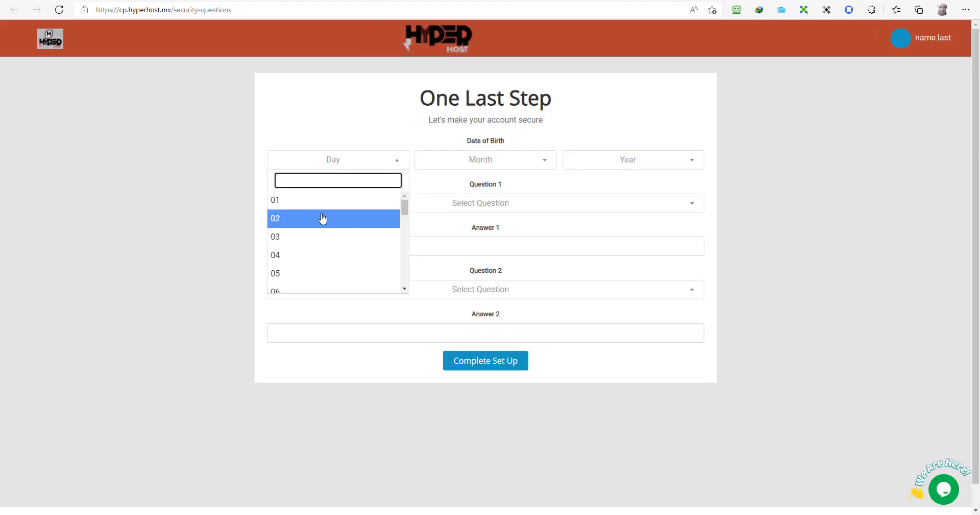
pyautogui.click(313, 200)
pyautogui.click(443, 164)
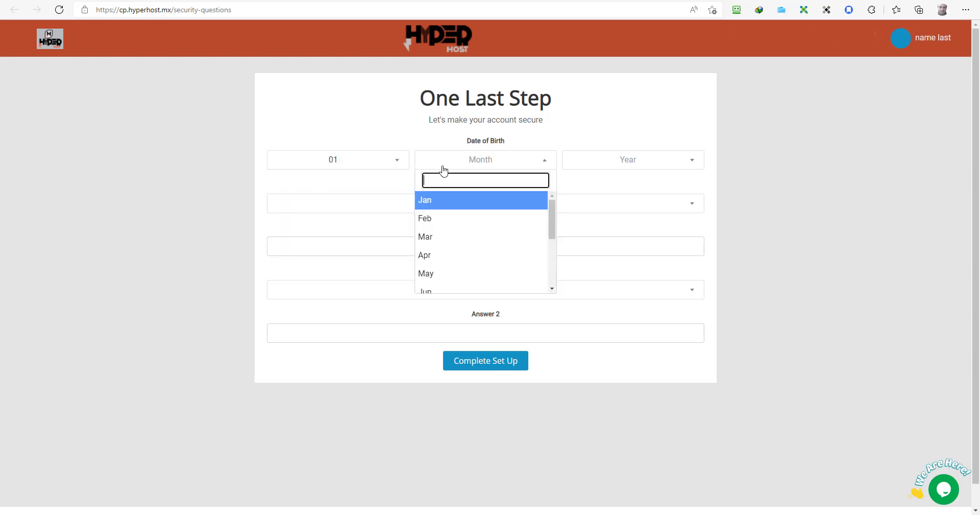
pyautogui.click(432, 227)
pyautogui.click(602, 161)
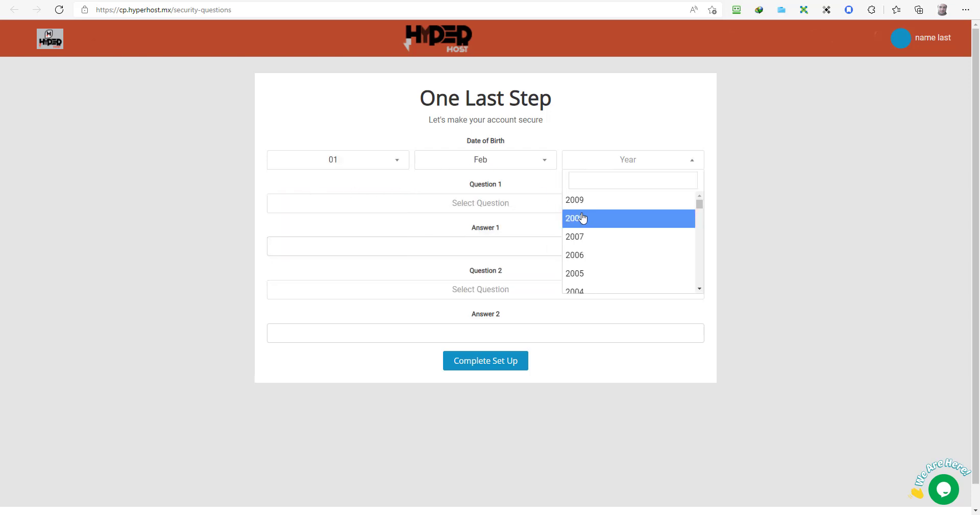
pyautogui.click(582, 218)
# Step: Pick the first-job question answered 'job' and the first-school question, then complete set-up
pyautogui.click(472, 204)
pyautogui.click(417, 245)
pyautogui.click(417, 246)
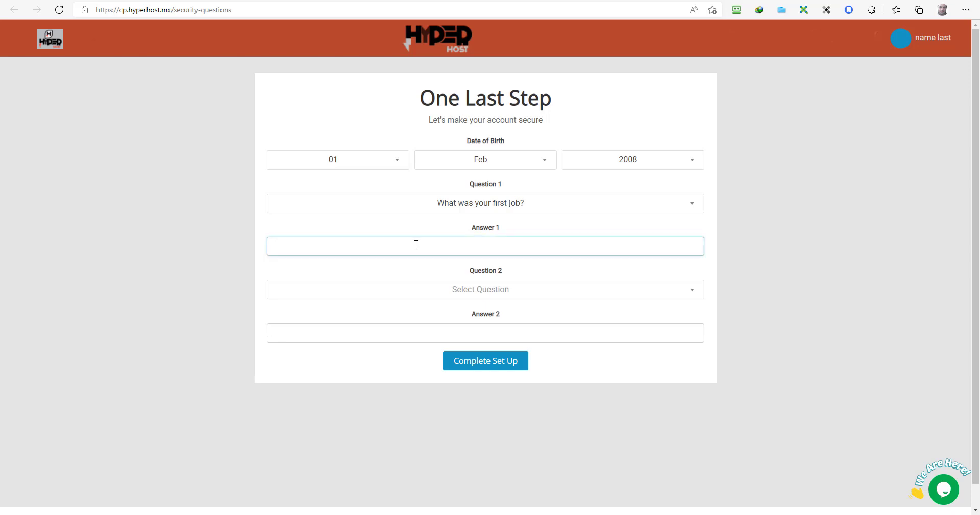
pyautogui.write('job')
pyautogui.press('Tab')
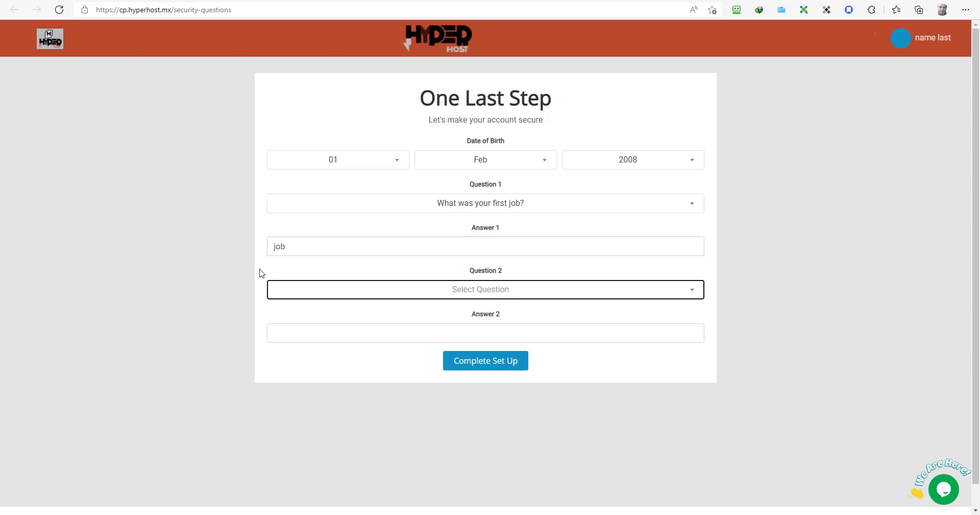
pyautogui.click(357, 289)
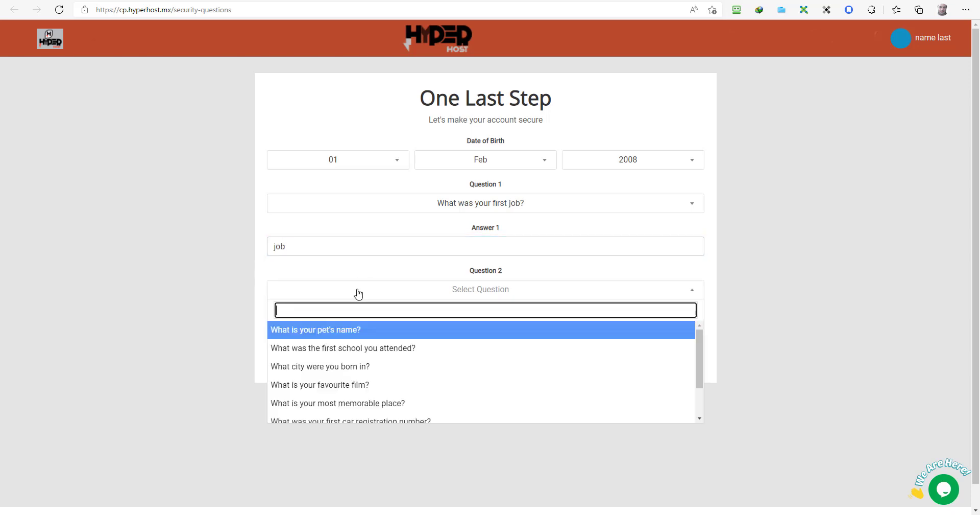
pyautogui.click(346, 349)
pyautogui.click(332, 330)
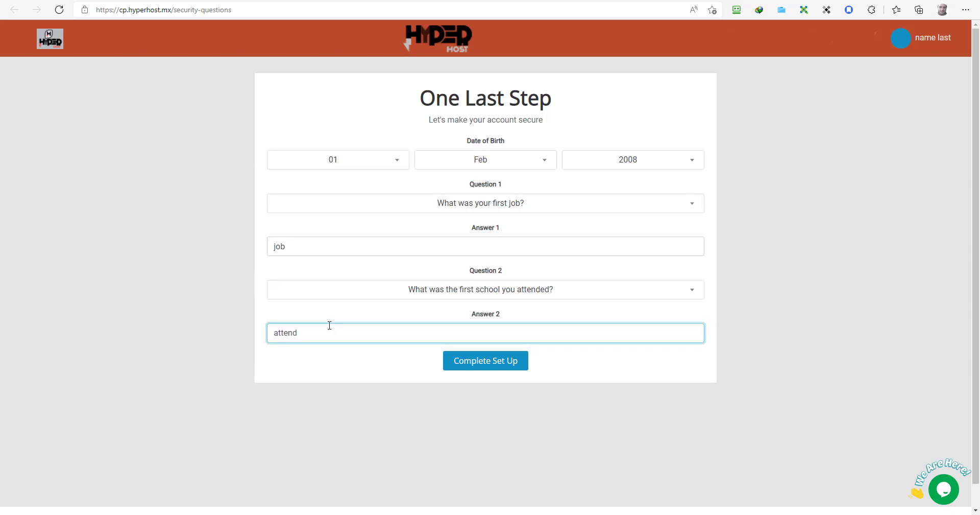
pyautogui.click(512, 373)
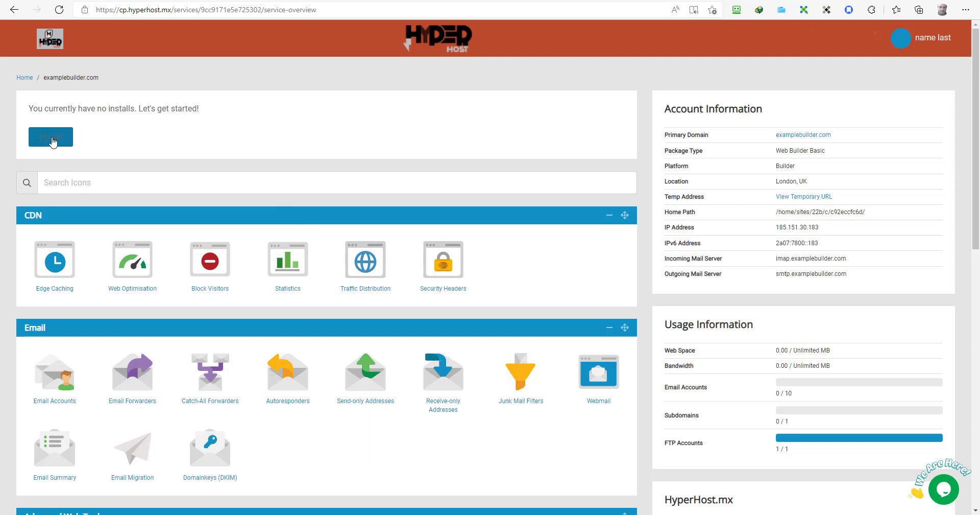
# Step: Install a new web builder instance and dismiss the support chat message
pyautogui.click(52, 140)
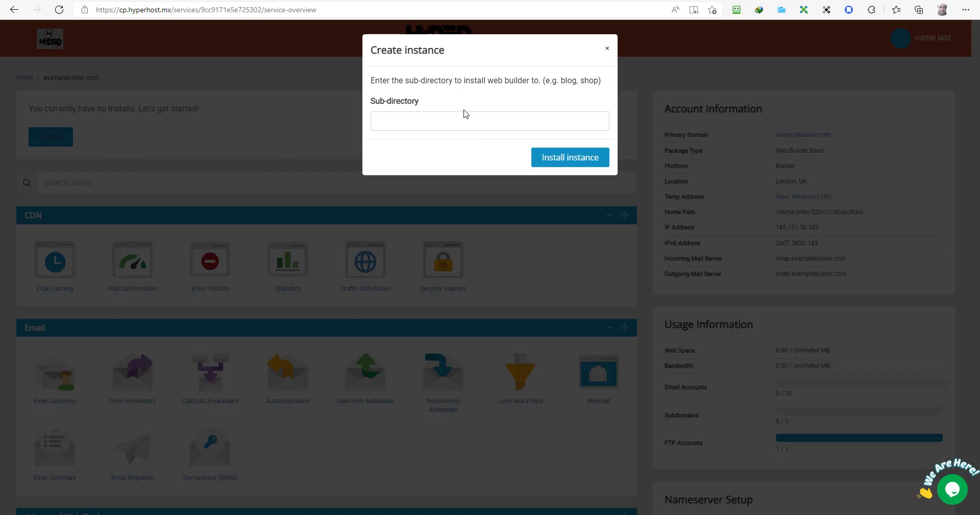
pyautogui.click(566, 158)
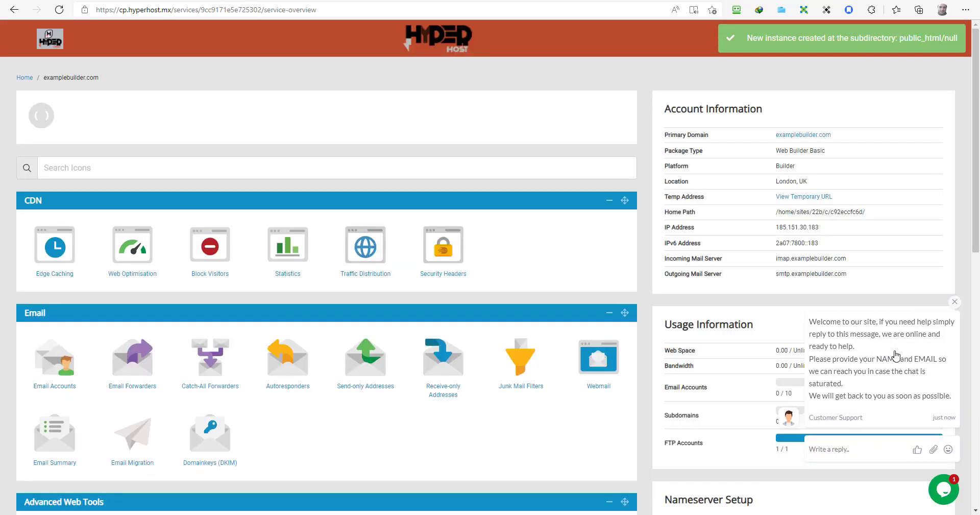
pyautogui.click(954, 302)
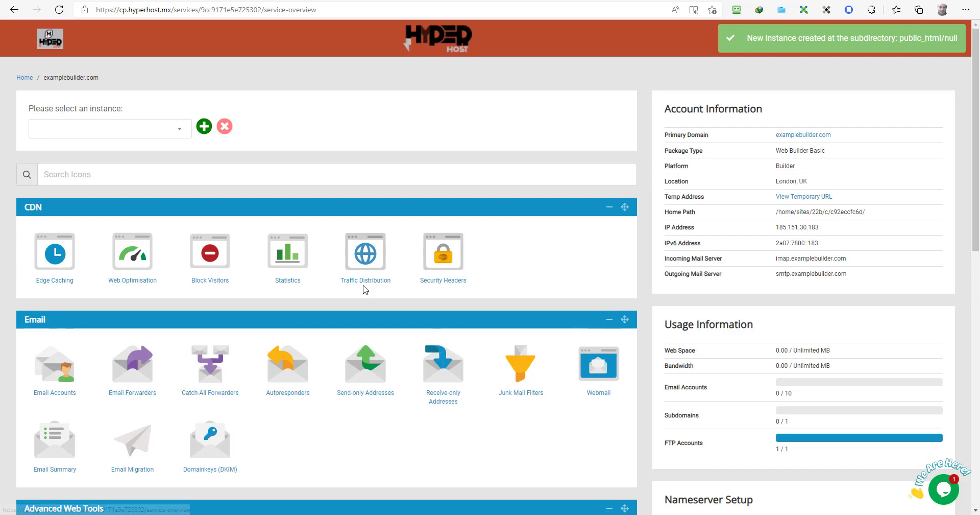
# Step: Apply the Bakery theme to the examplebuilder-com.hyperhost.mx/ instance and launch the Web Builder
pyautogui.click(177, 129)
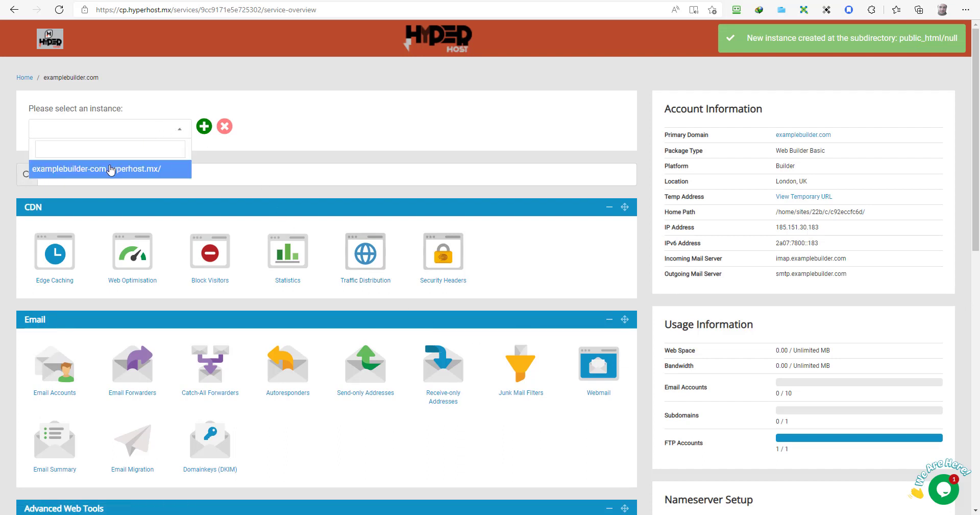
pyautogui.click(111, 170)
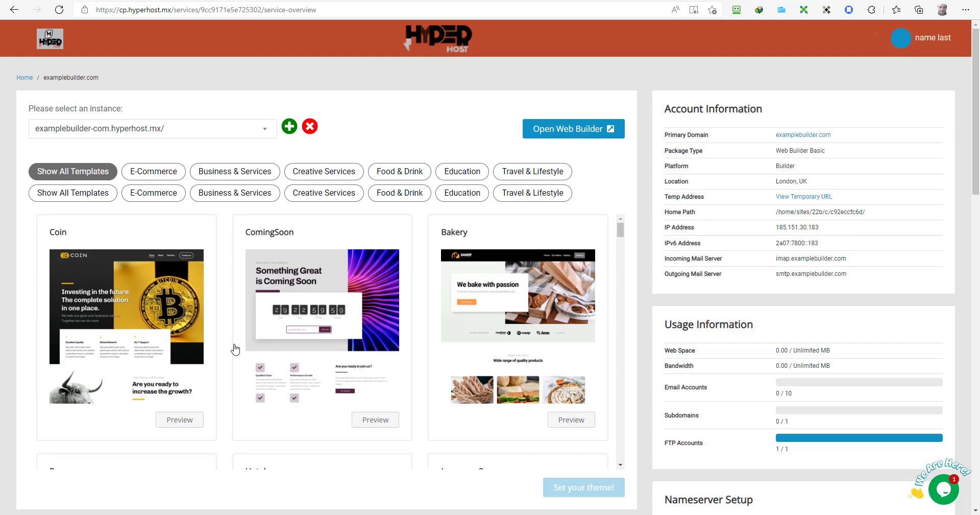
pyautogui.scroll(-5, 235, 349)
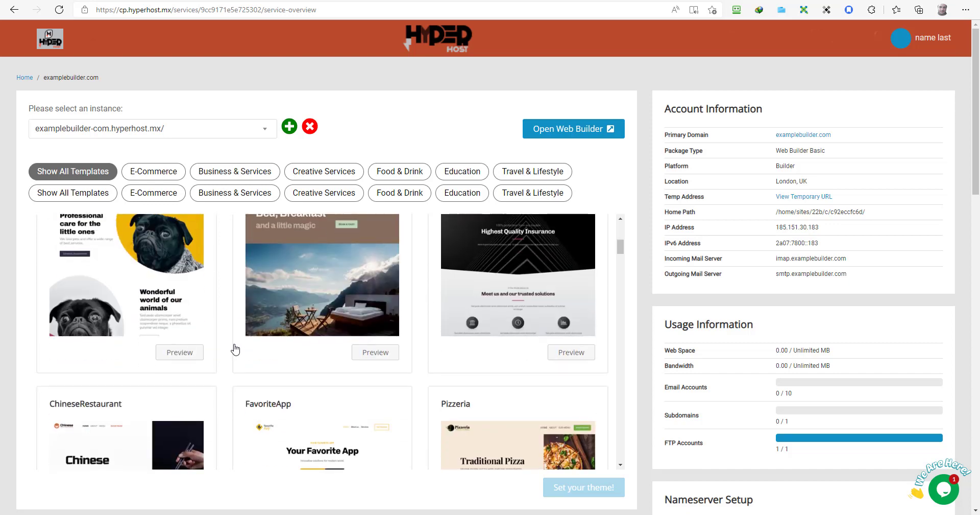
pyautogui.scroll(5, 235, 348)
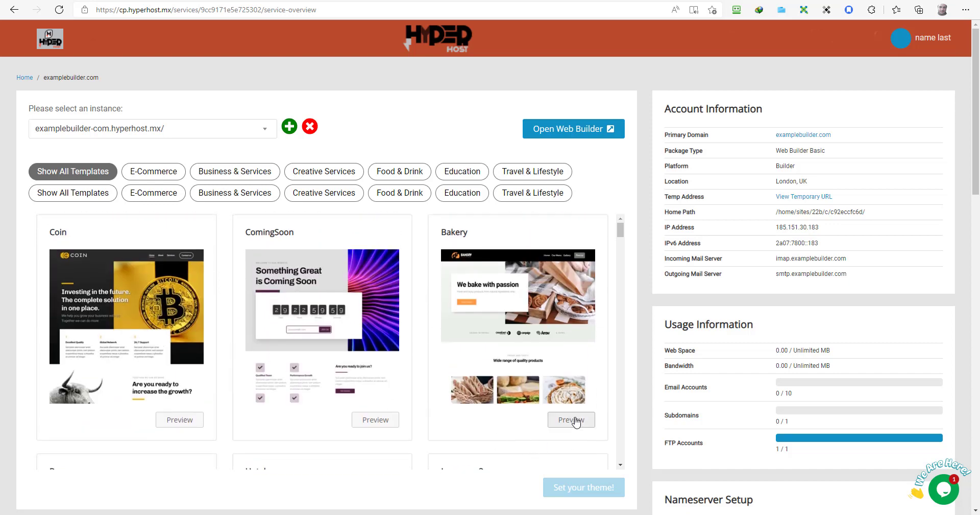
pyautogui.click(531, 424)
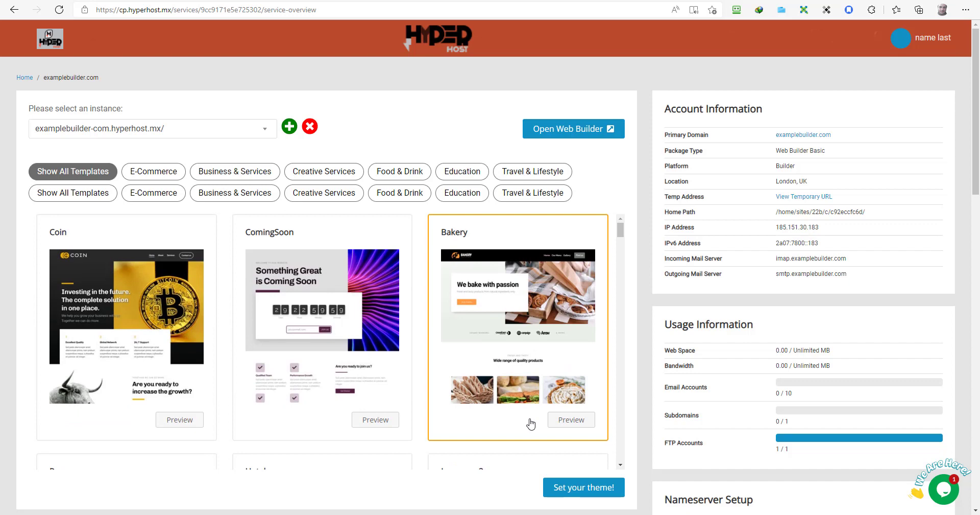
pyautogui.click(571, 493)
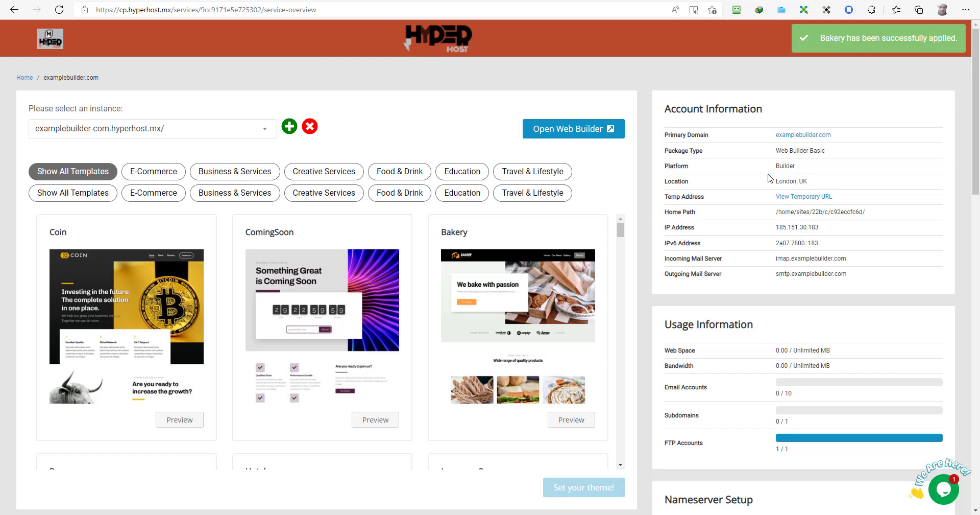
pyautogui.click(574, 132)
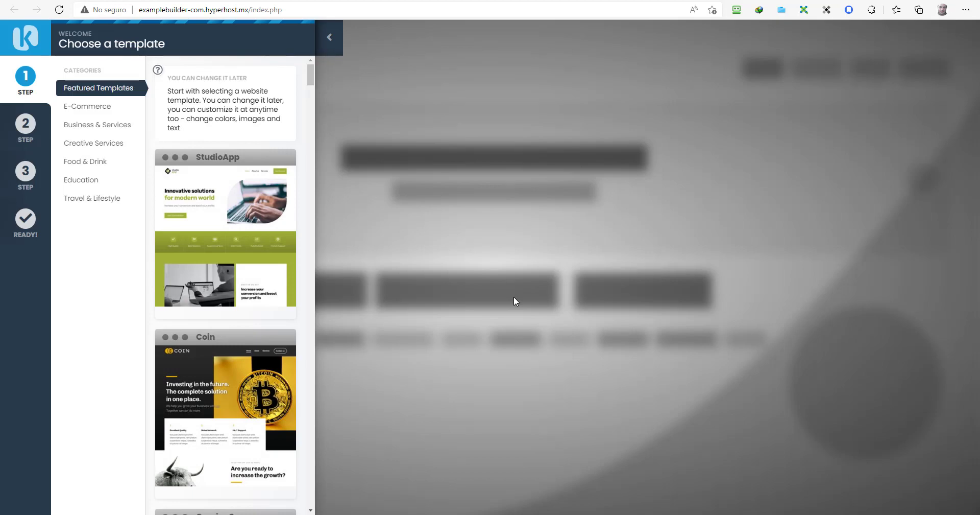
# Step: Install the Bakery template for the new site
pyautogui.moveTo(202, 166)
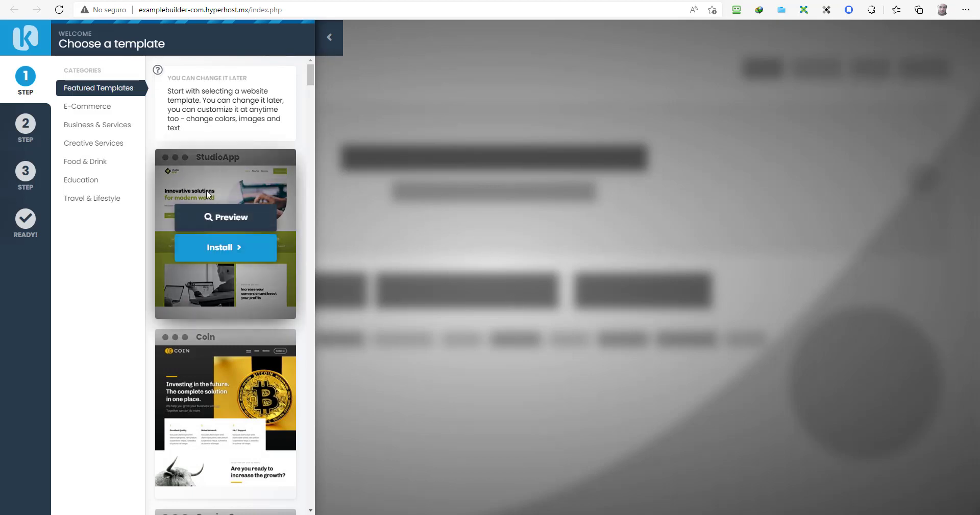
pyautogui.scroll(-10, 199, 280)
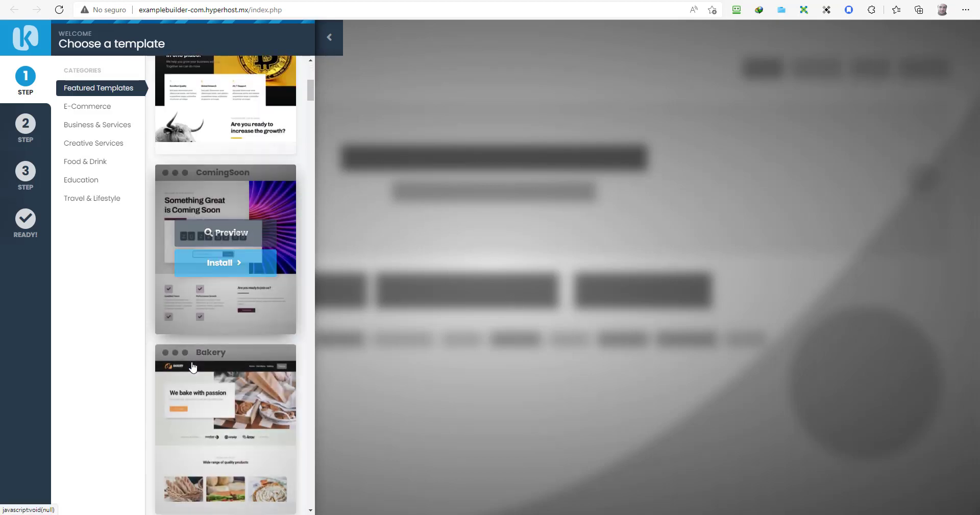
pyautogui.click(261, 245)
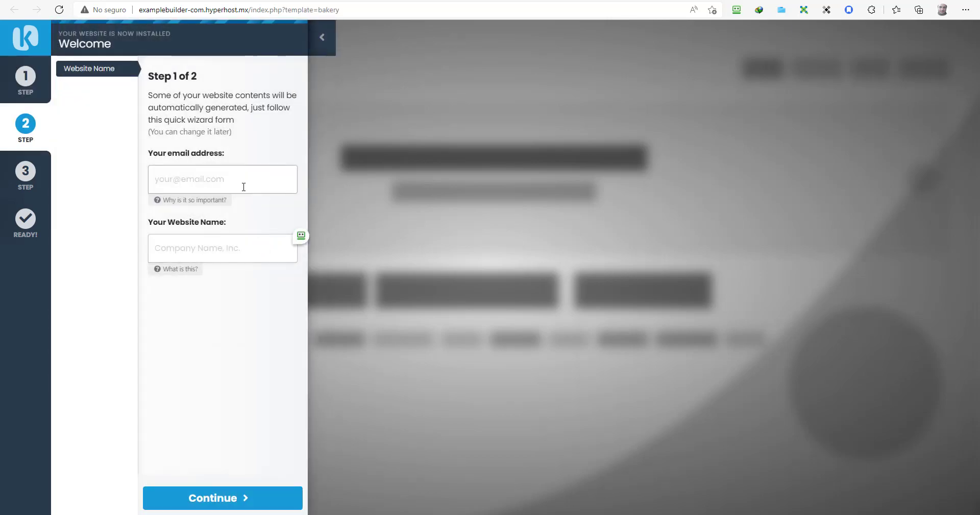
# Step: Enter the site e-mail address and the website name 'Demo Webs'
pyautogui.click(243, 186)
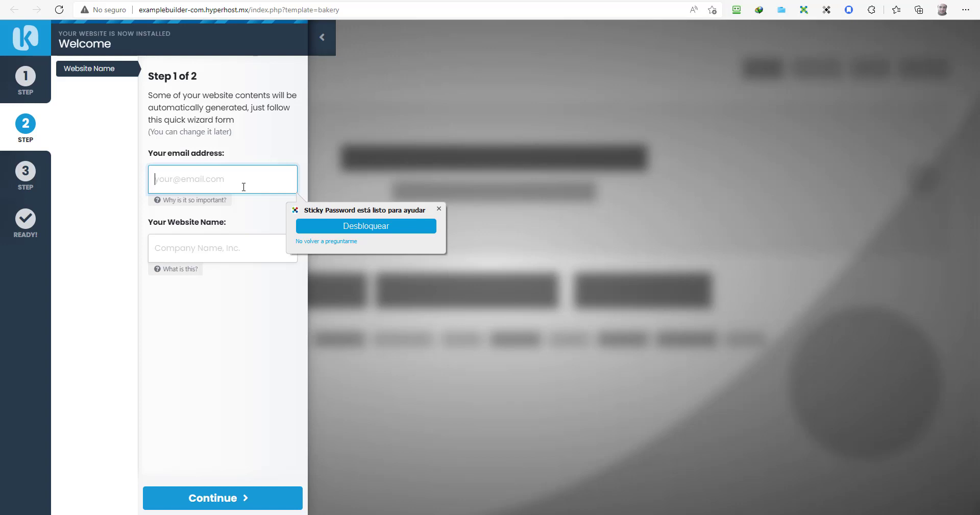
pyautogui.write('email@emaildl.com')
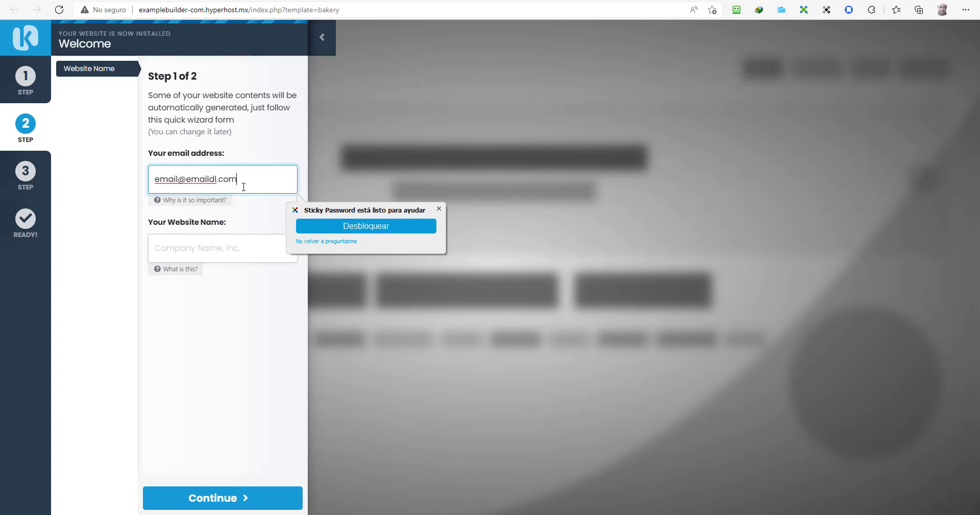
pyautogui.press('Tab')
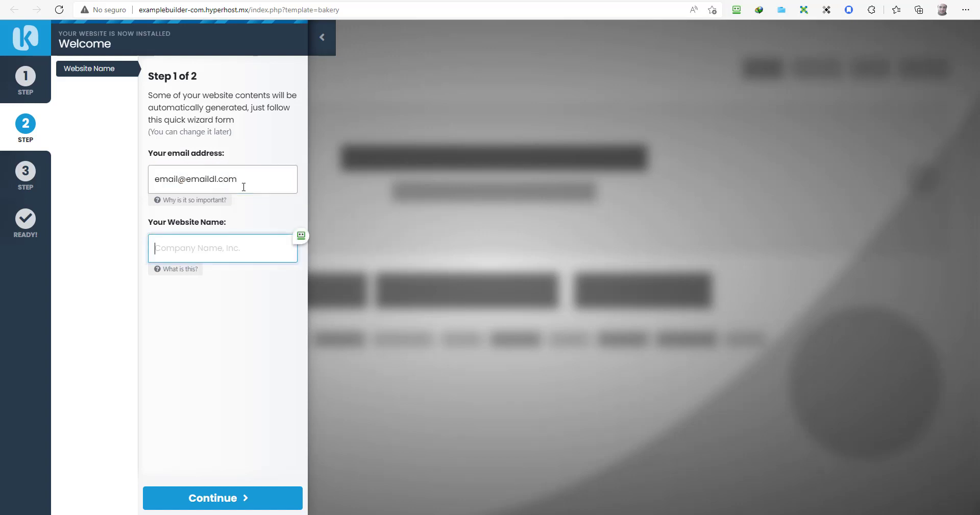
pyautogui.write('Demo Website')
pyautogui.click(209, 495)
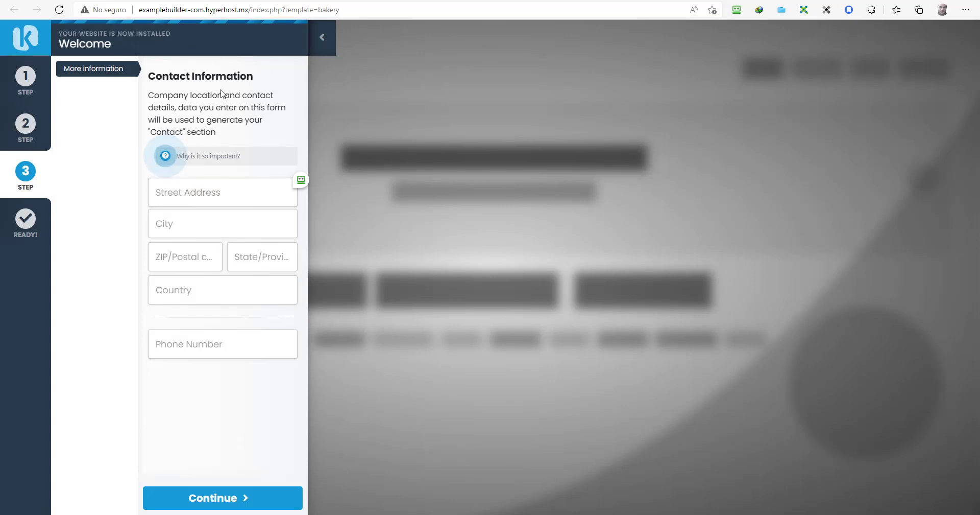
# Step: Set the contact country to Mexico and finish the setup wizard
pyautogui.click(188, 197)
pyautogui.click(186, 289)
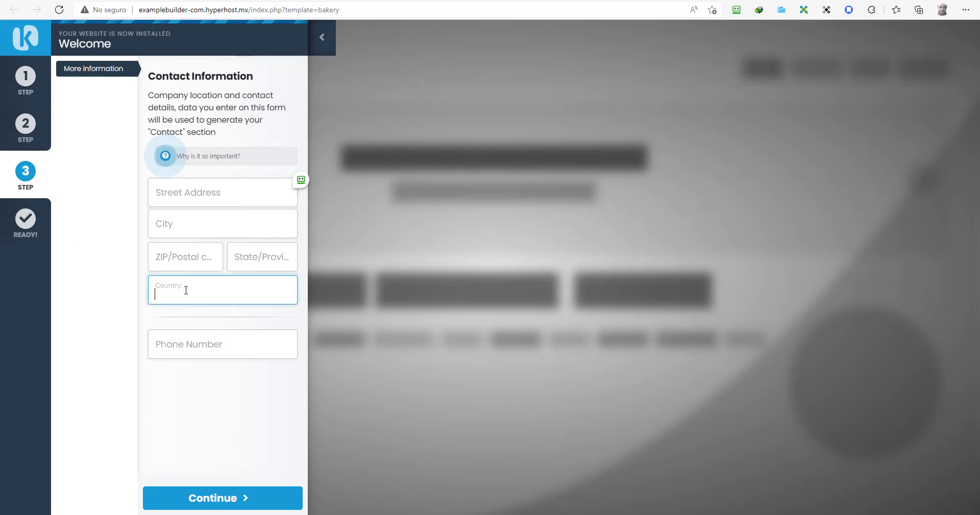
pyautogui.write('Mexico')
pyautogui.click(223, 496)
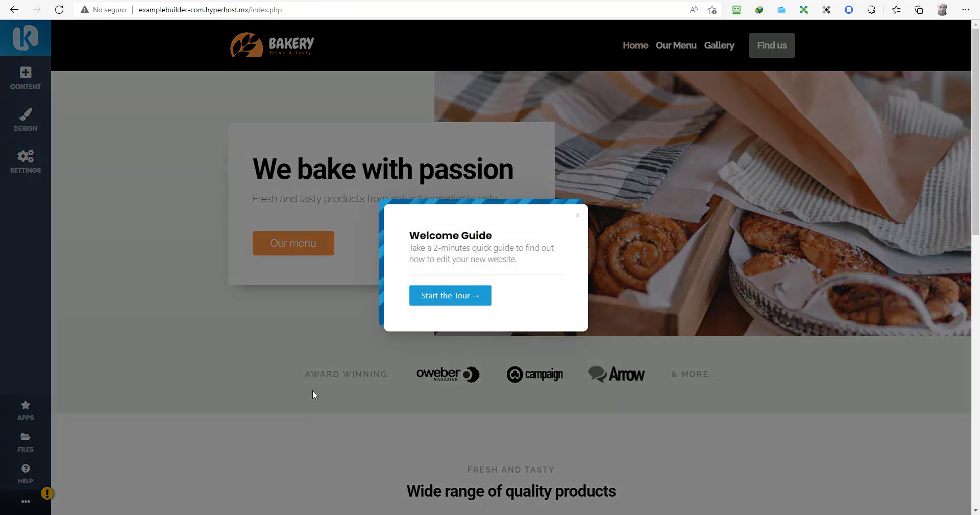
# Step: Start the Welcome Guide tour, edit and save the main heading, then reveal the ••• preview and undo options
pyautogui.click(462, 300)
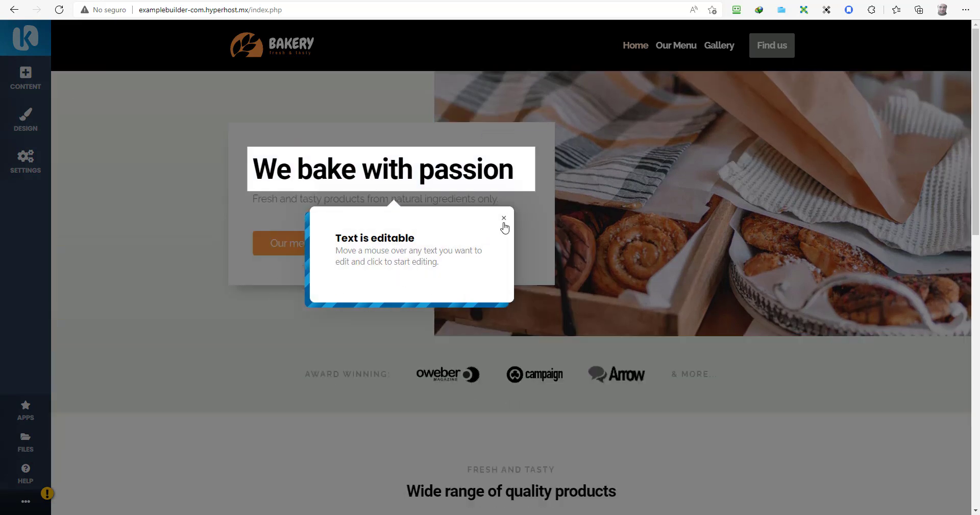
pyautogui.click(476, 171)
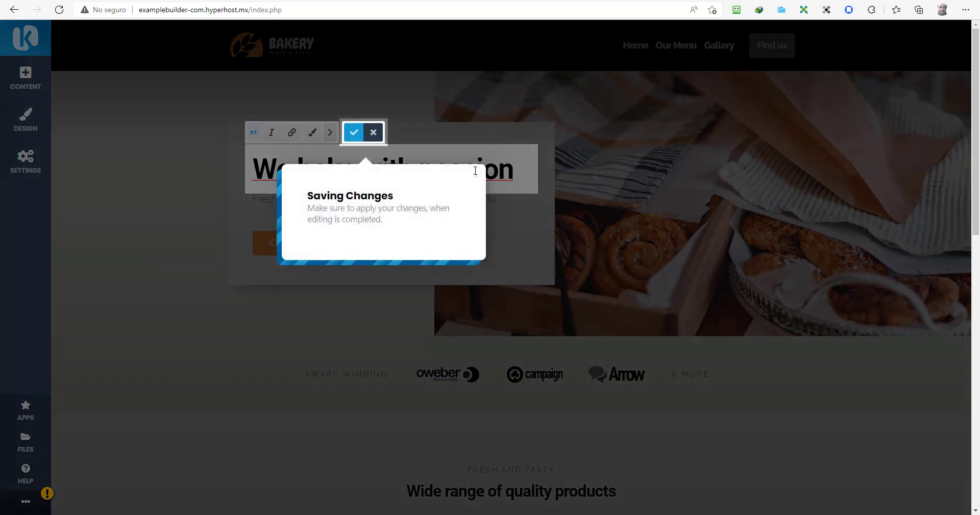
pyautogui.click(355, 131)
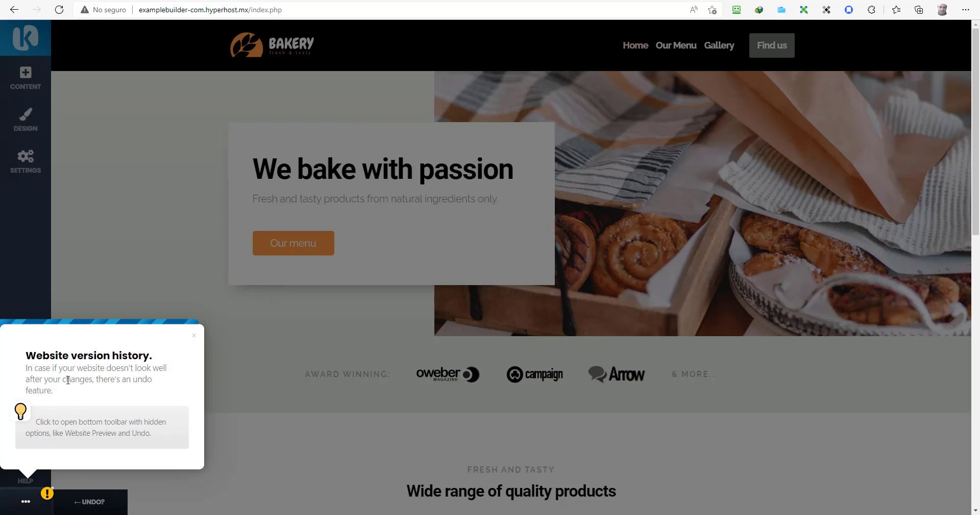
pyautogui.click(25, 500)
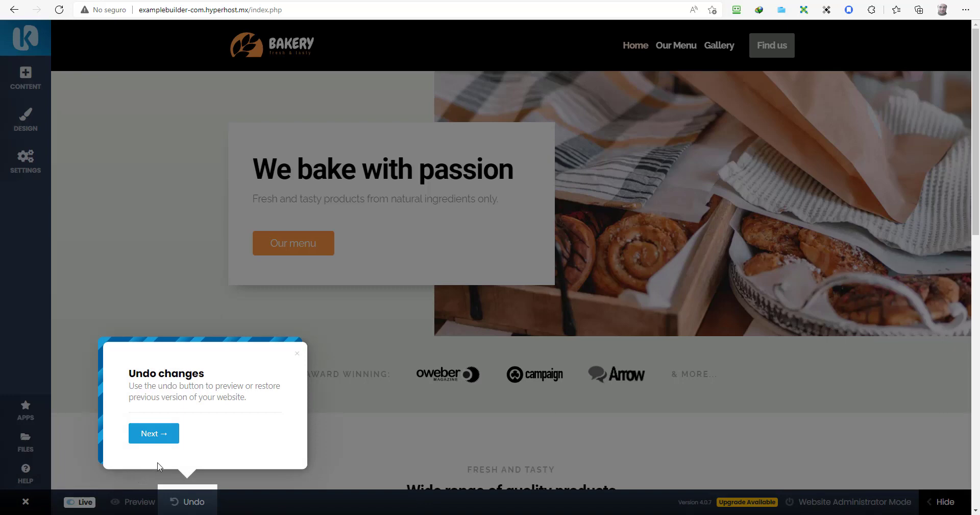
pyautogui.click(167, 434)
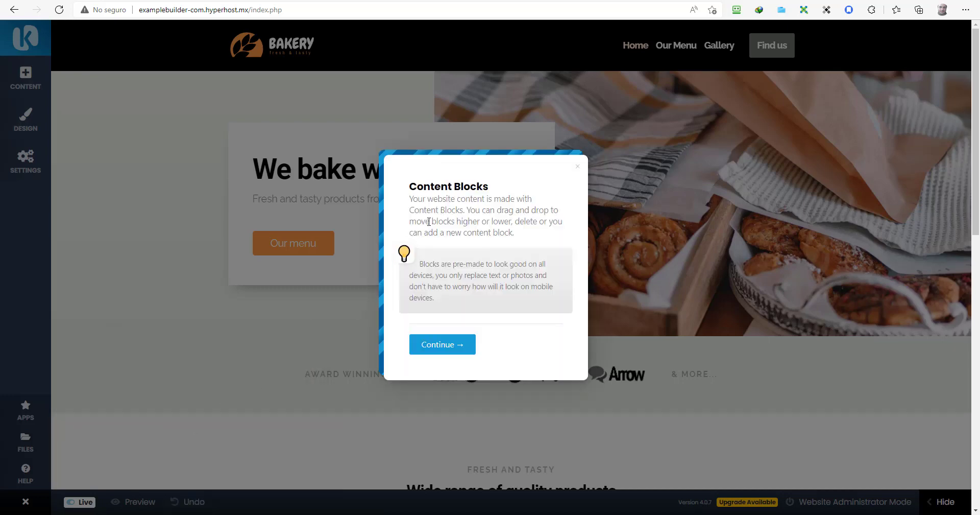
# Step: Add the Demo Website content block to the page from the Contents list
pyautogui.click(436, 347)
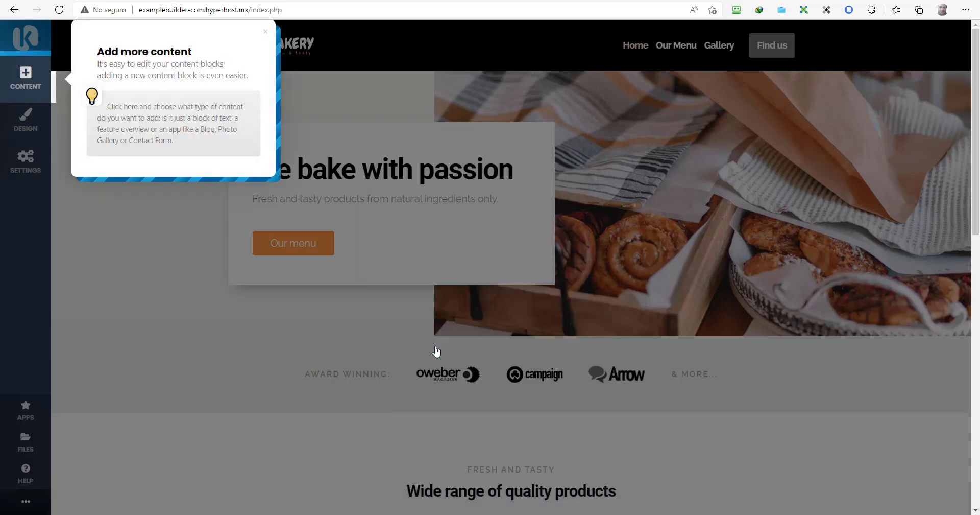
pyautogui.click(16, 79)
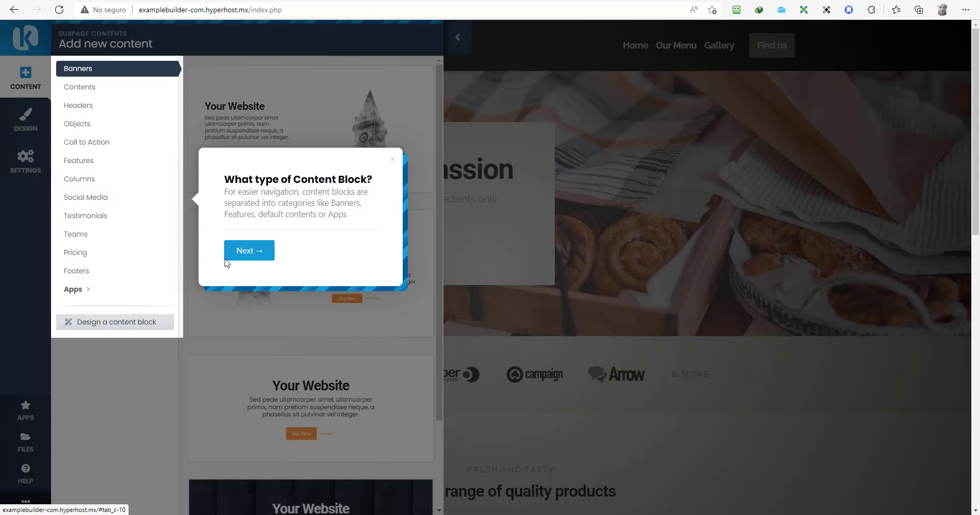
pyautogui.click(243, 250)
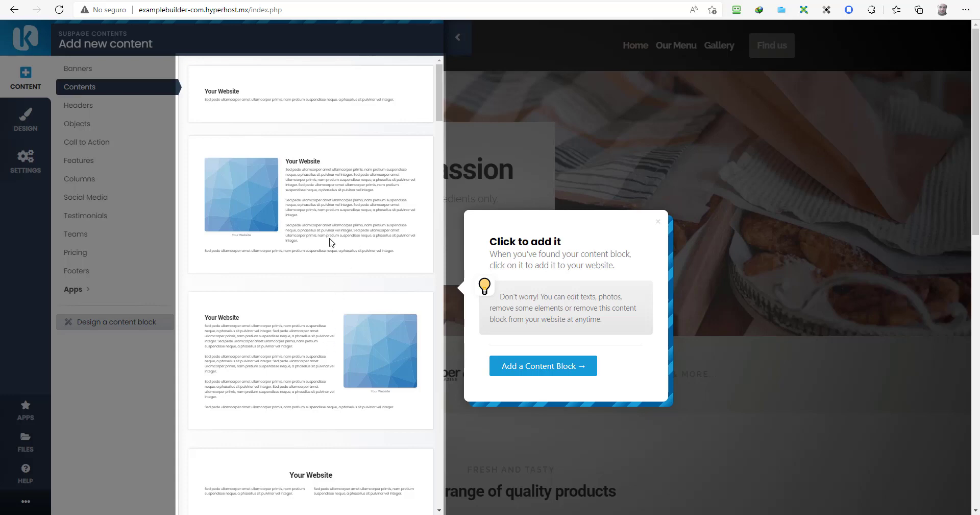
pyautogui.click(520, 366)
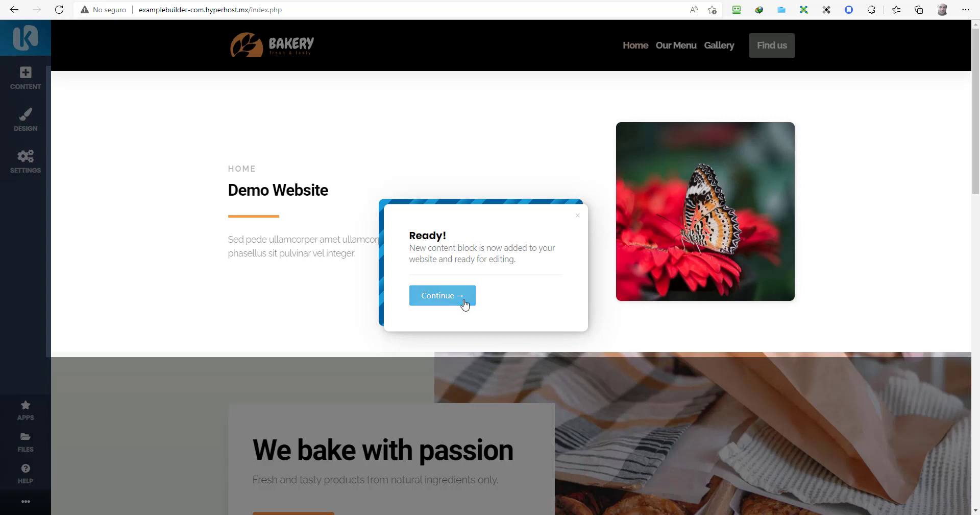
pyautogui.click(464, 305)
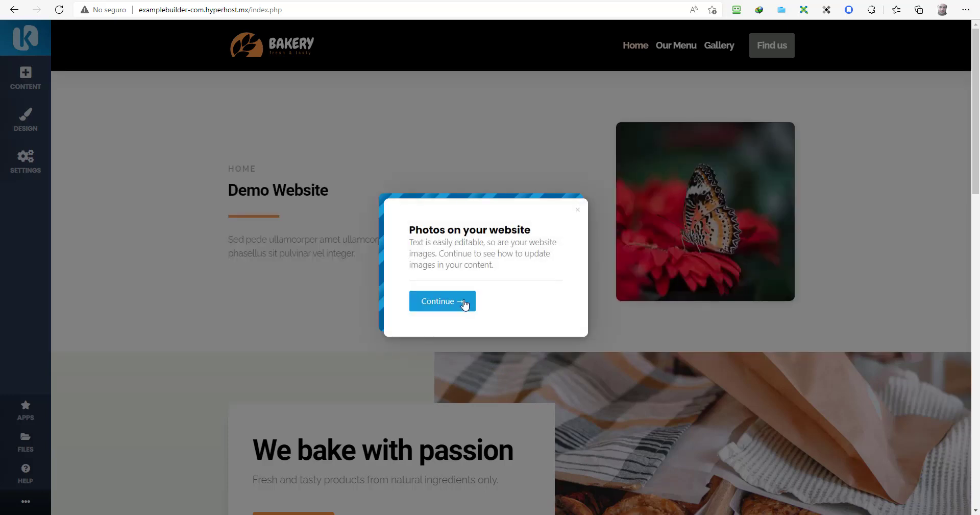
# Step: Swap the butterfly photo for the sunflower from the Files Manager and save it
pyautogui.click(465, 303)
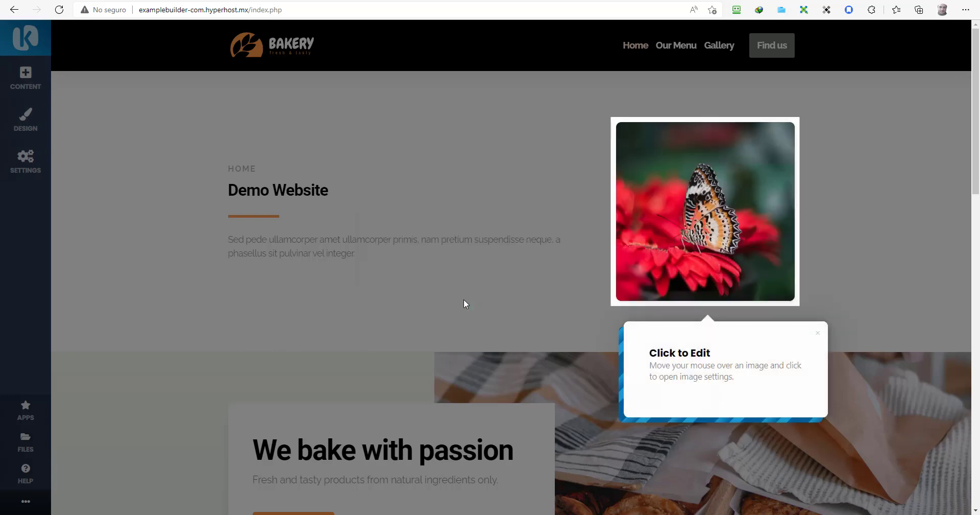
pyautogui.click(700, 284)
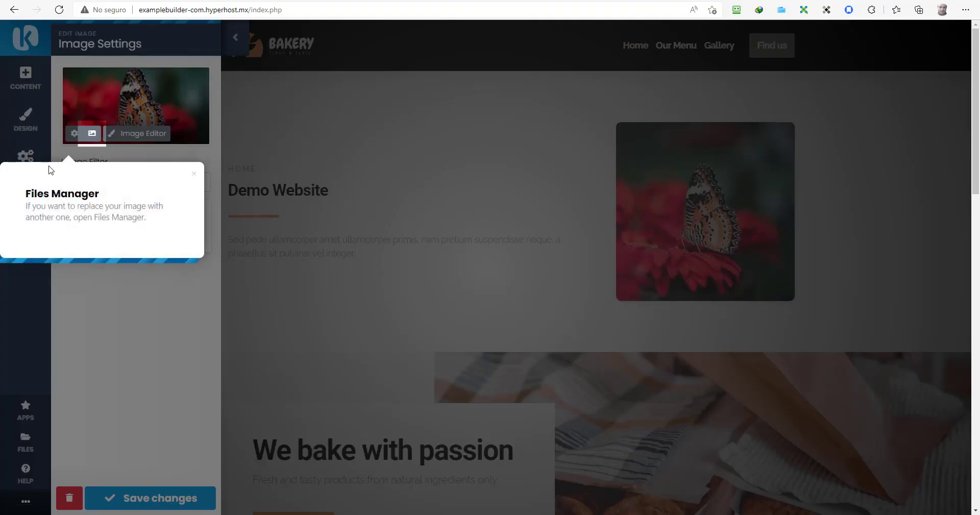
pyautogui.click(91, 133)
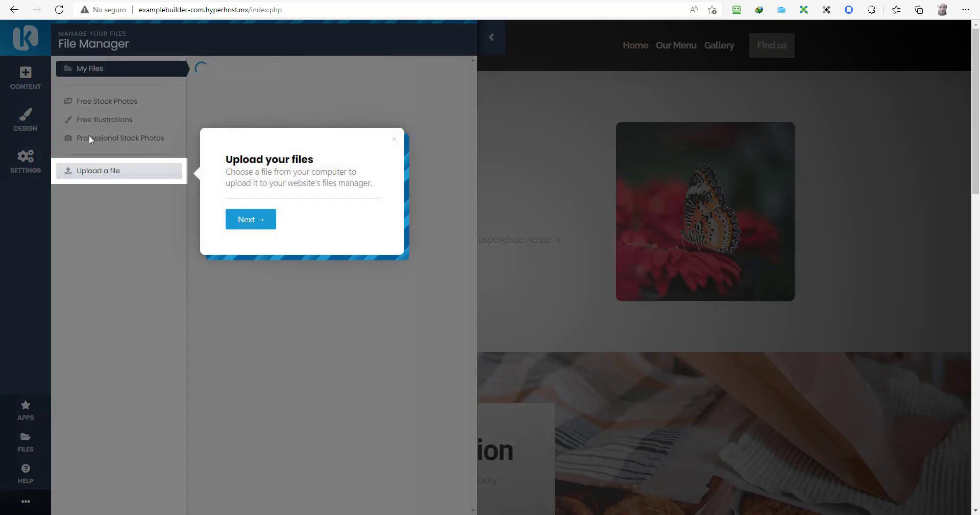
pyautogui.click(240, 218)
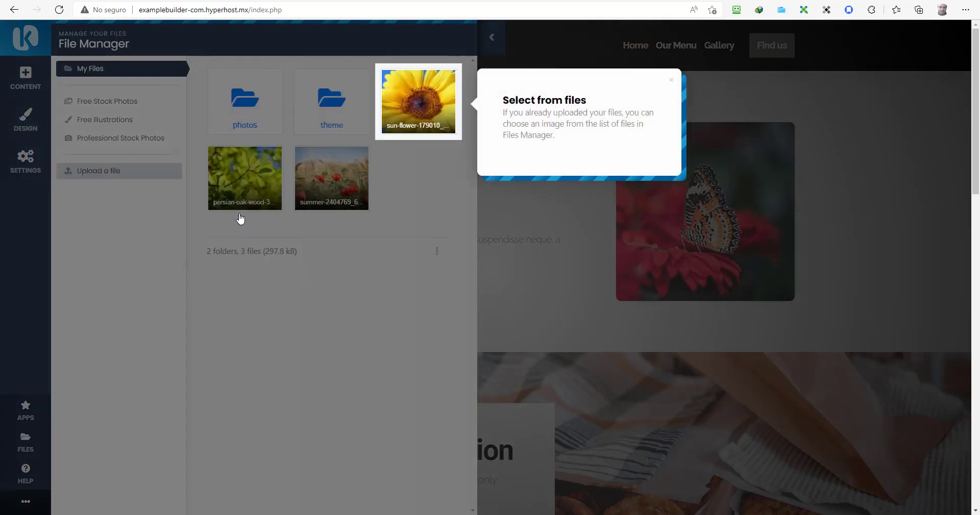
pyautogui.click(414, 100)
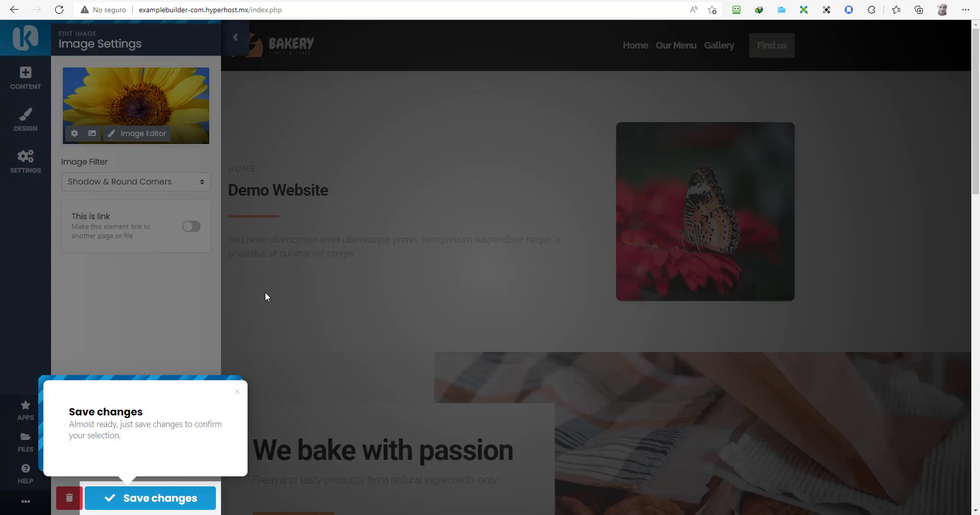
pyautogui.click(125, 497)
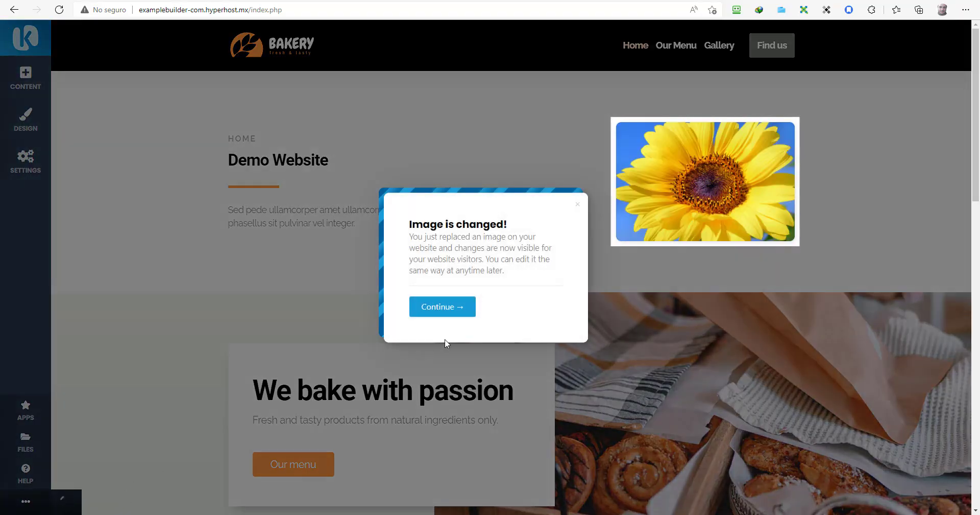
pyautogui.click(451, 309)
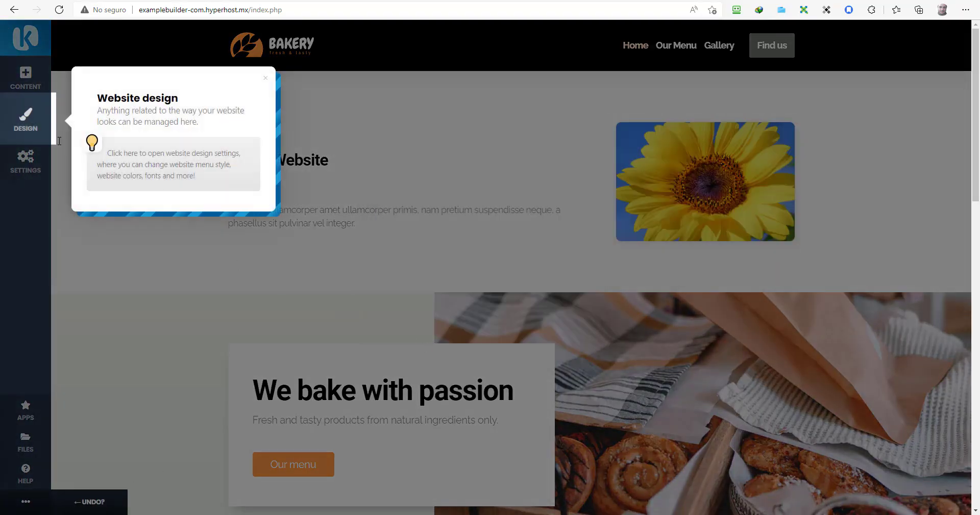
pyautogui.click(18, 125)
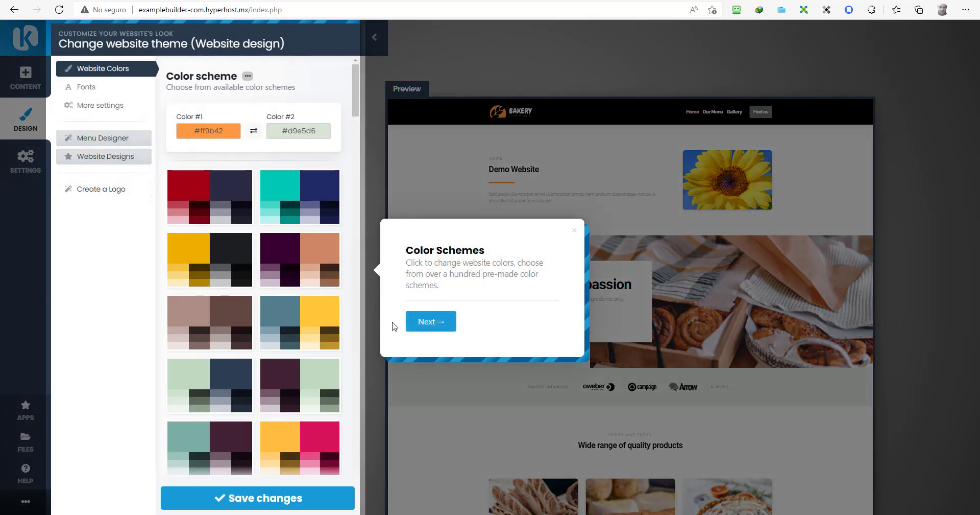
pyautogui.click(416, 321)
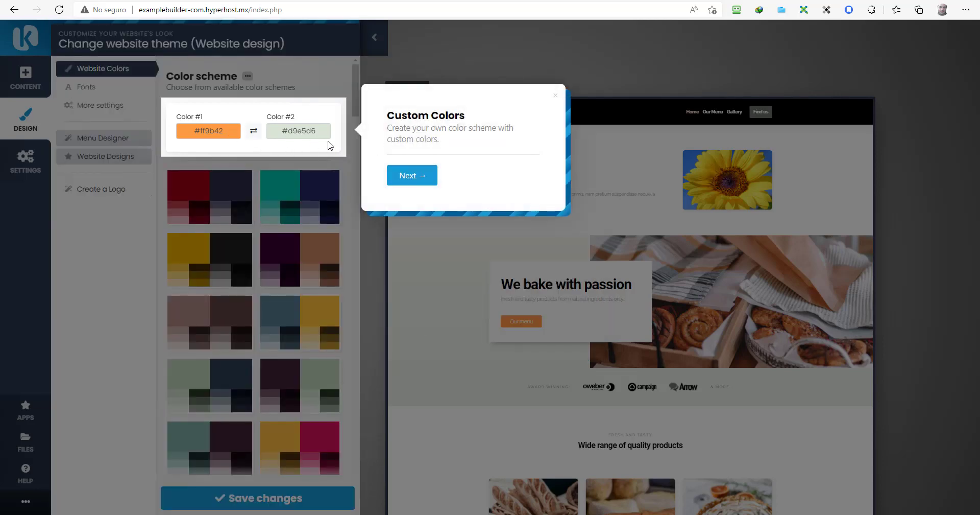
pyautogui.click(413, 176)
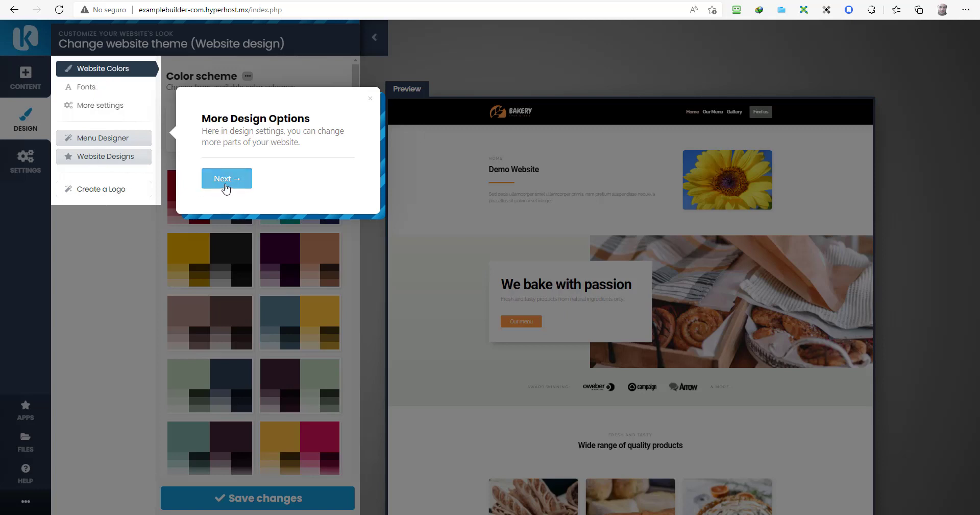
pyautogui.click(225, 179)
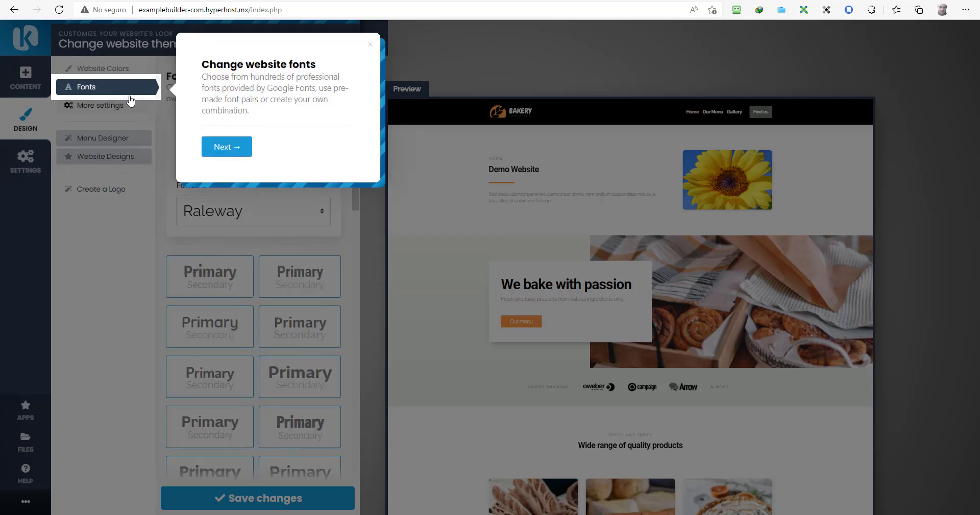
pyautogui.click(217, 147)
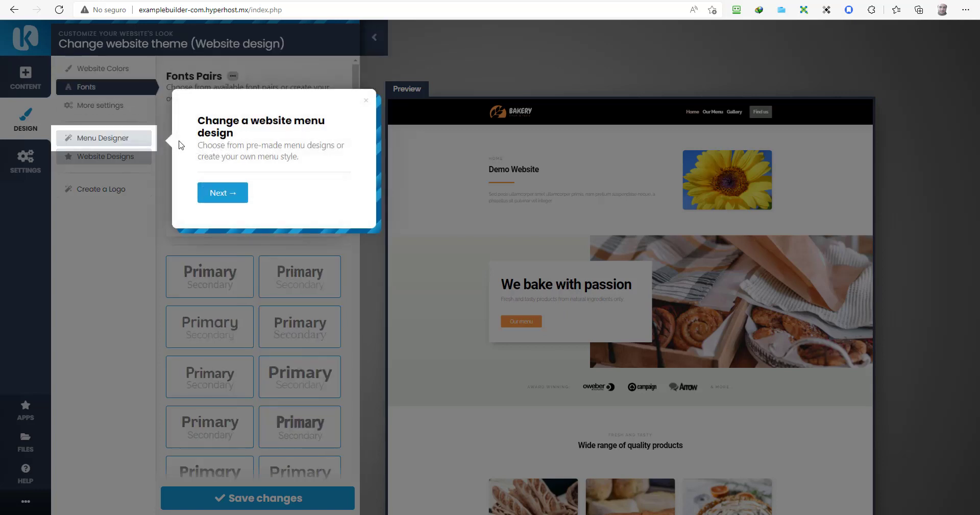
pyautogui.click(223, 197)
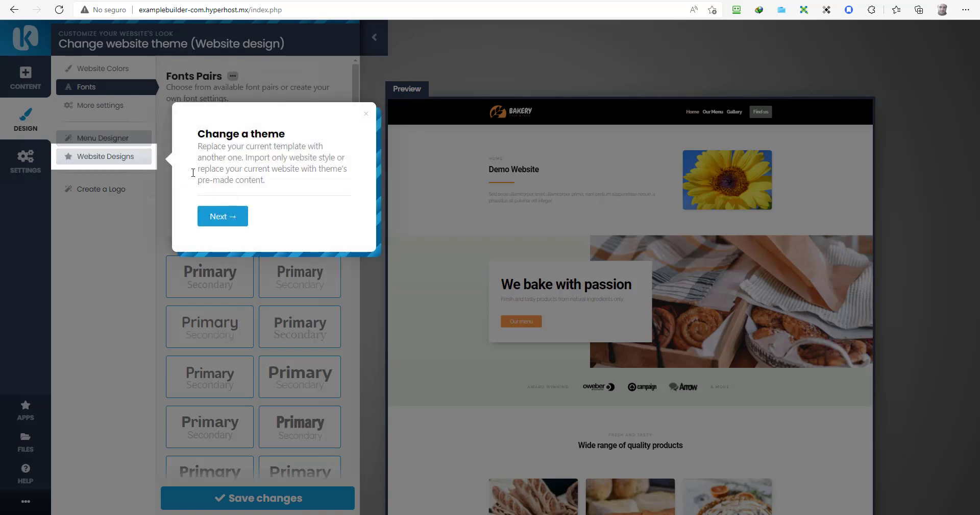
pyautogui.click(220, 216)
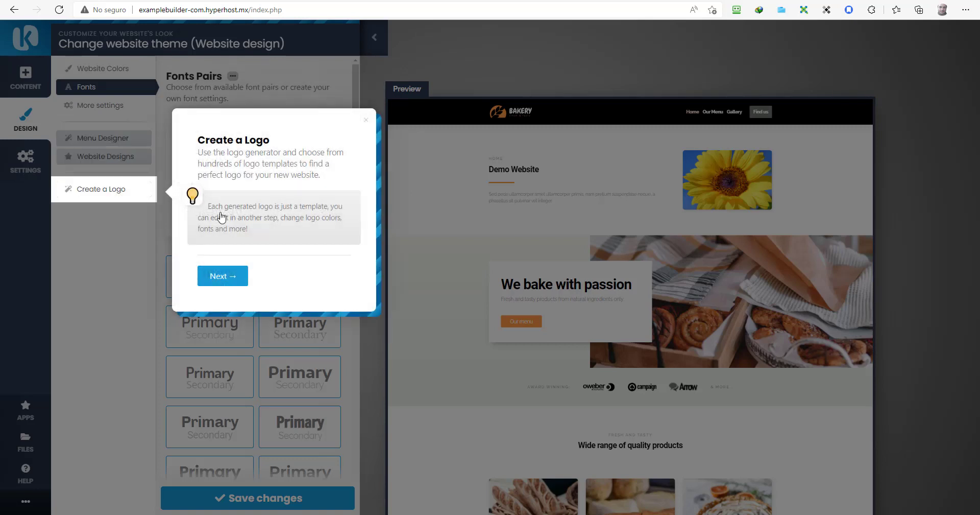
pyautogui.click(225, 278)
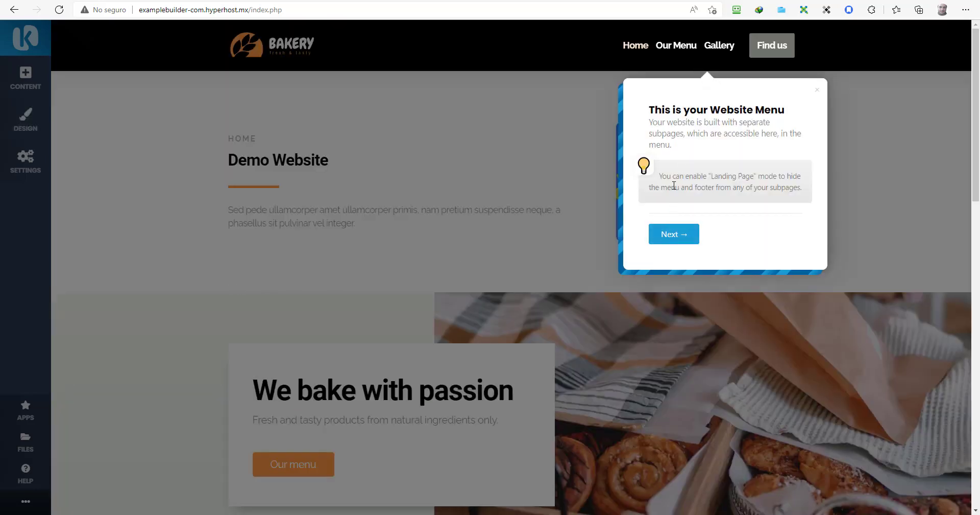
# Step: Step through the website menu, subpages, general settings and help tips, then close the Welcome Guide
pyautogui.click(674, 235)
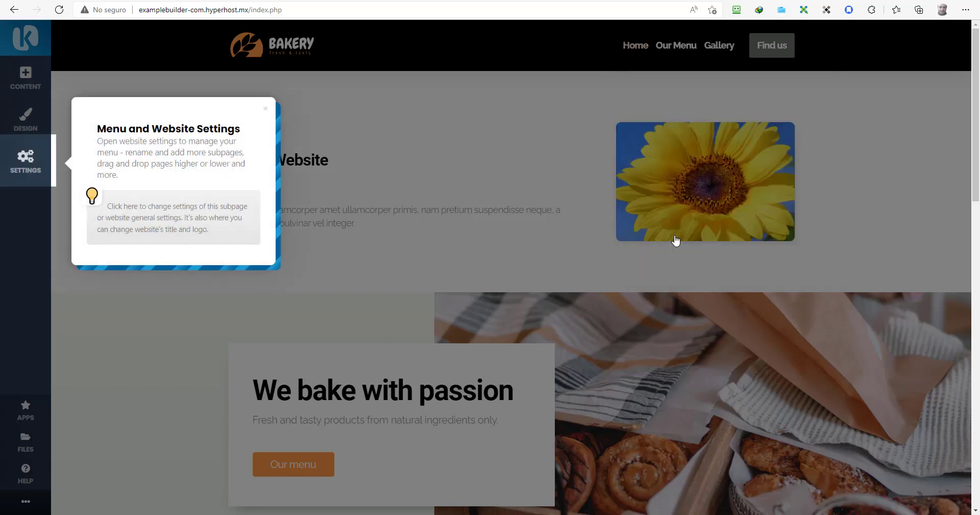
pyautogui.click(14, 164)
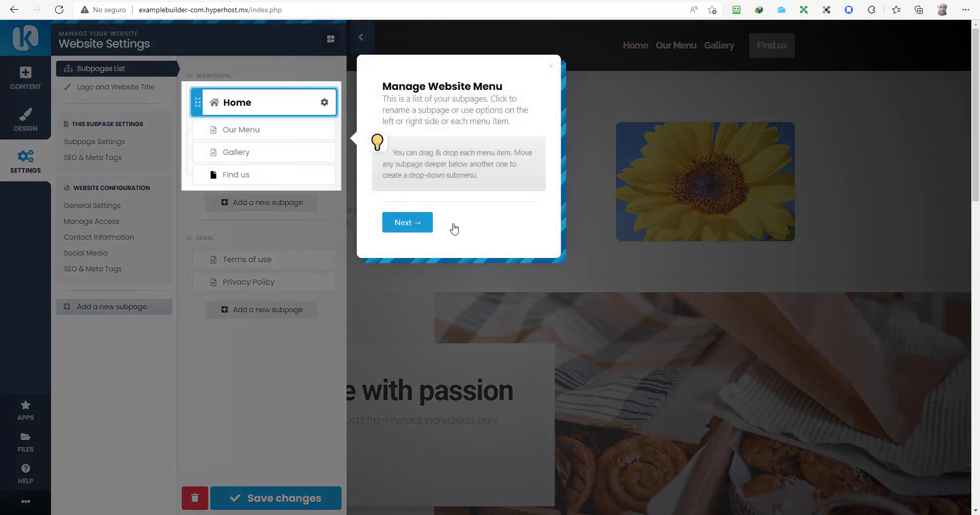
pyautogui.click(406, 224)
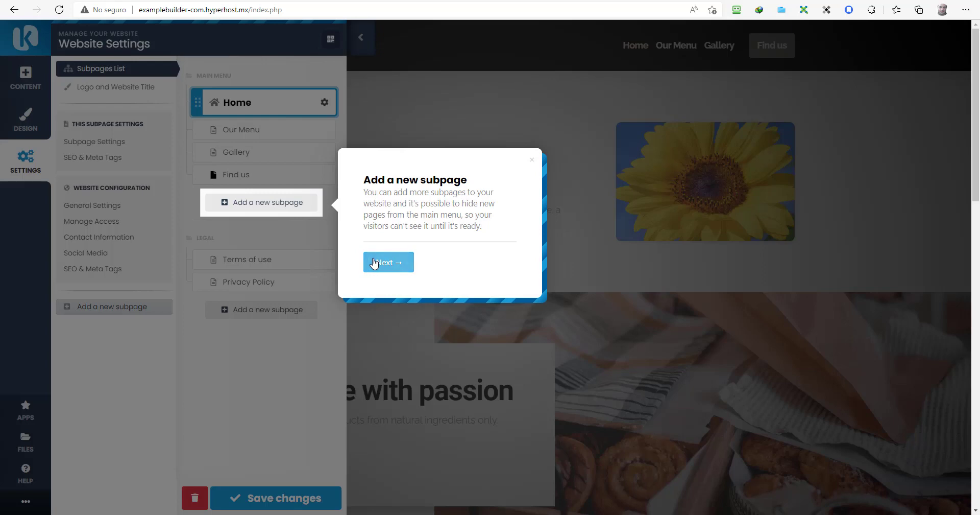
pyautogui.click(375, 263)
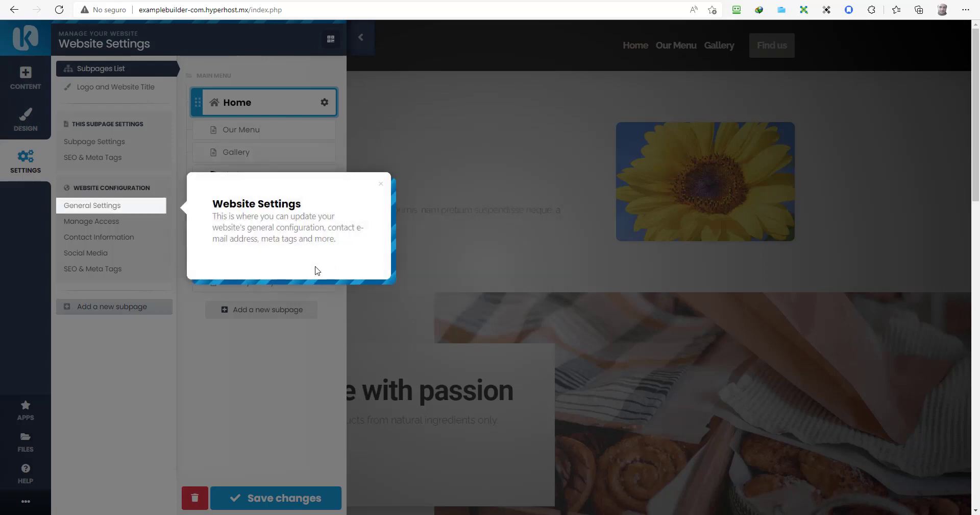
pyautogui.click(132, 209)
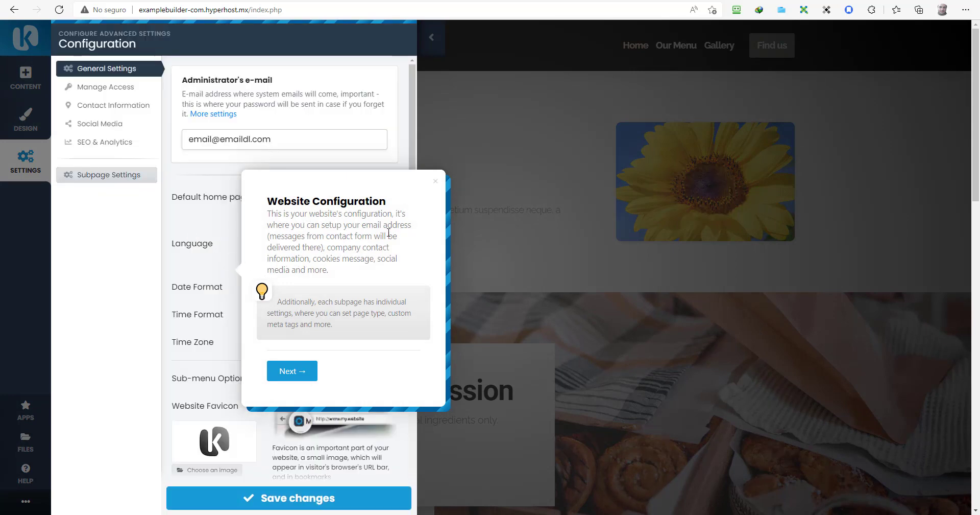
pyautogui.click(290, 371)
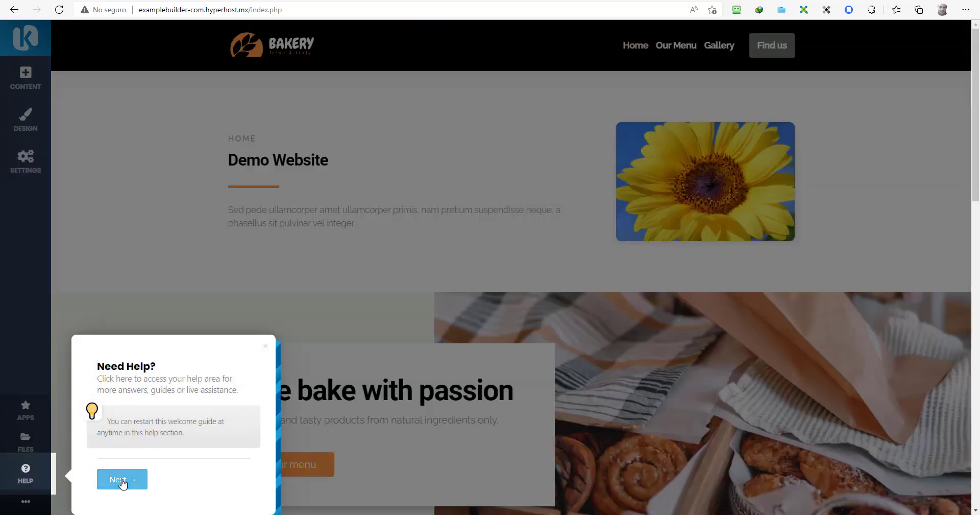
pyautogui.click(123, 477)
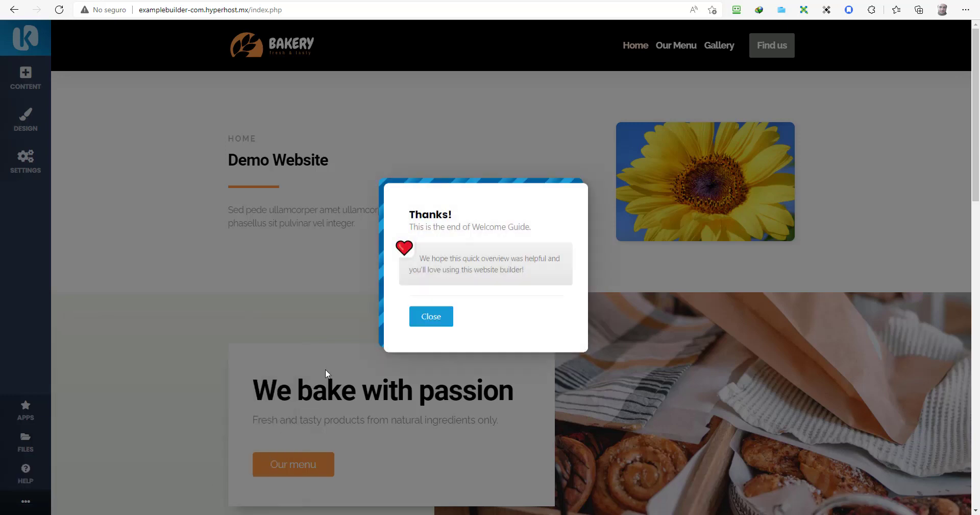
pyautogui.click(437, 326)
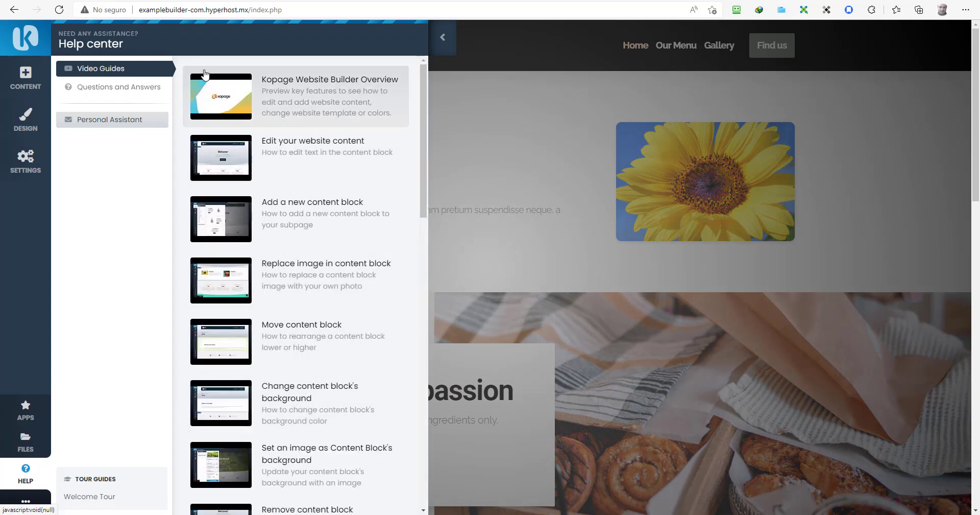
pyautogui.scroll(-10, 235, 189)
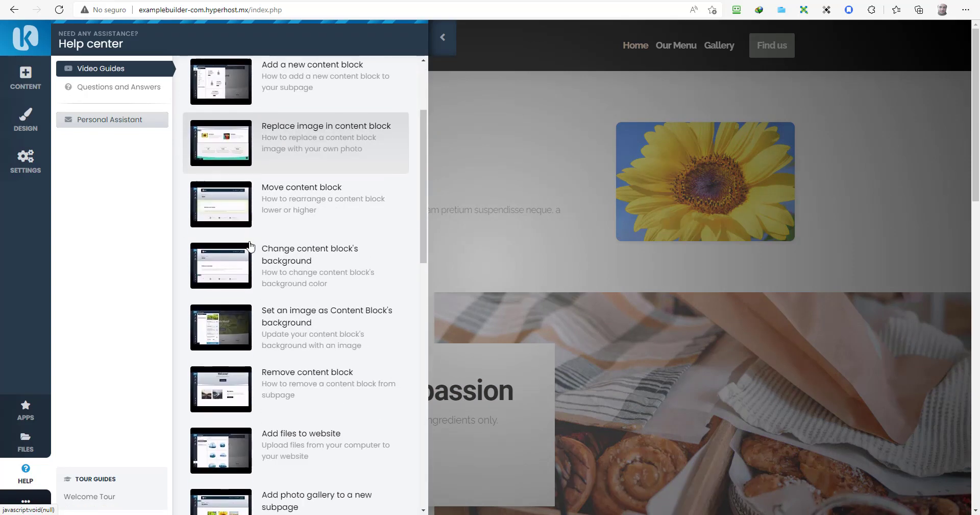
pyautogui.scroll(-6, 248, 247)
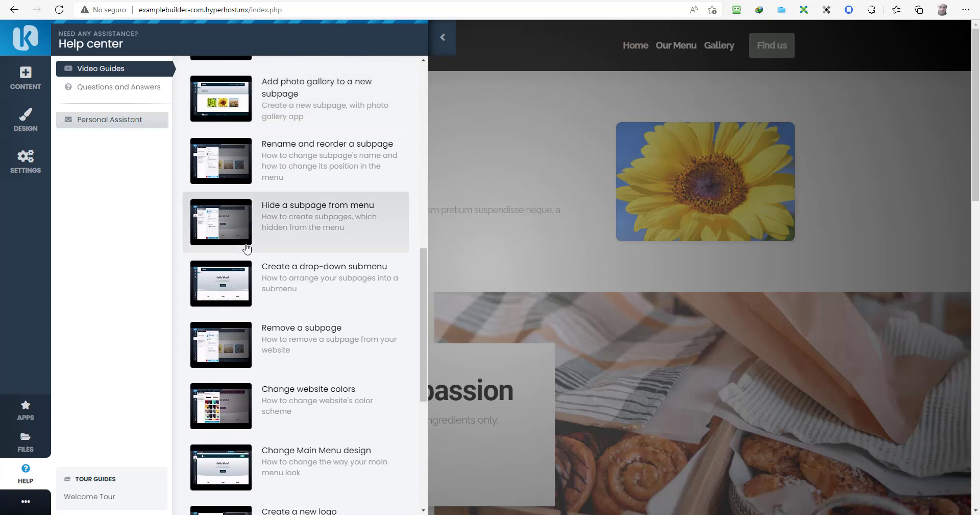
pyautogui.scroll(-1, 234, 258)
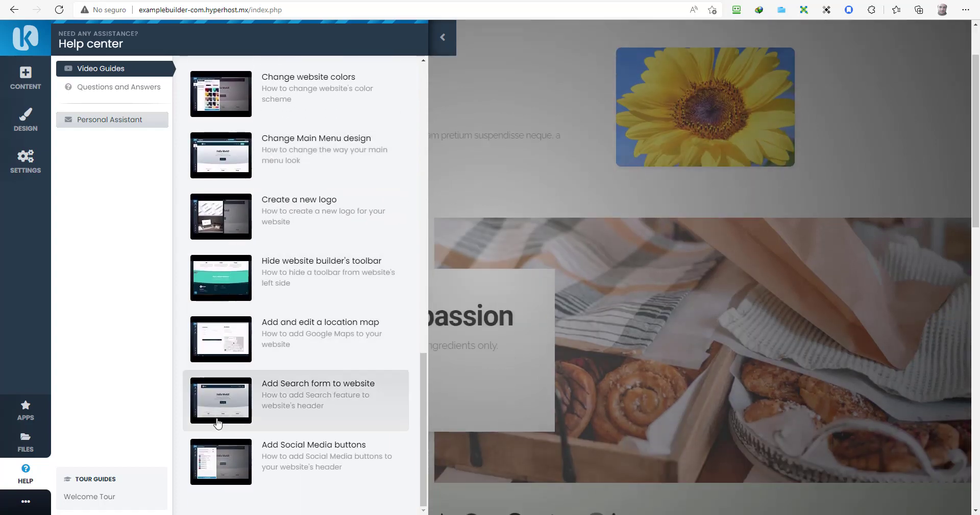
pyautogui.scroll(15, 220, 381)
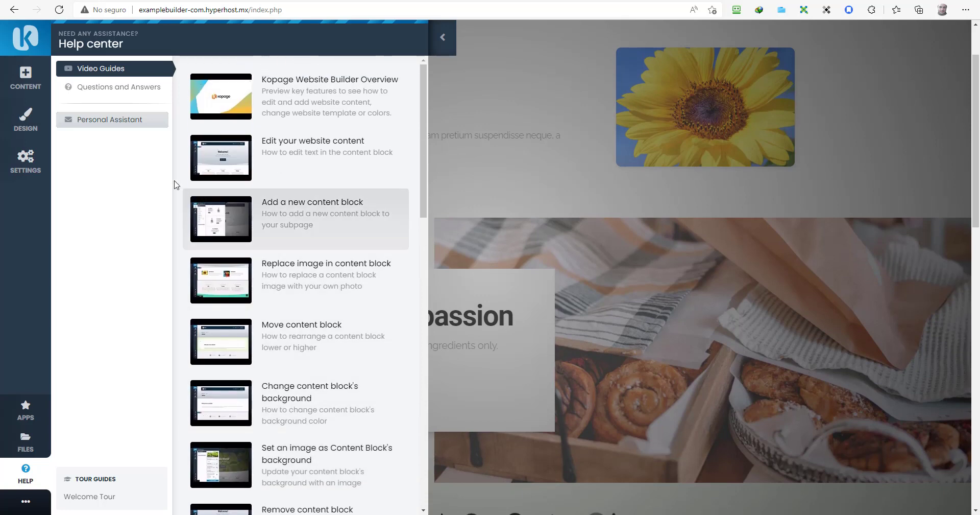
pyautogui.click(138, 97)
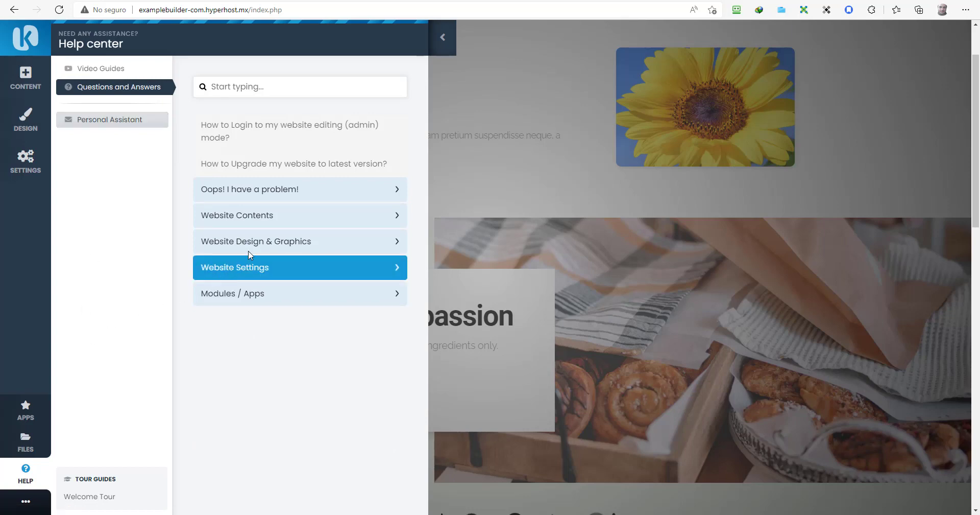
pyautogui.click(442, 37)
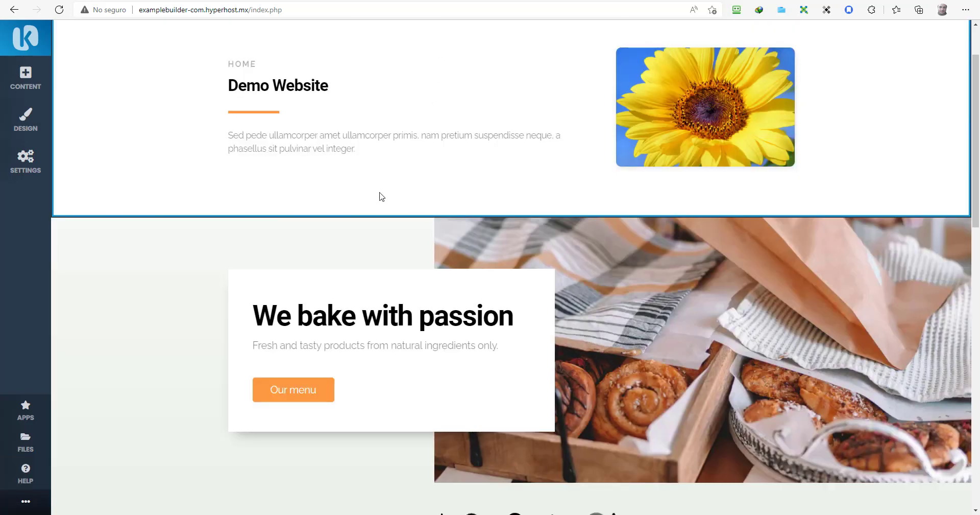
# Step: Remove the Demo Website sunflower block and open Image Settings for the bakery hero photo
pyautogui.scroll(2, 327, 195)
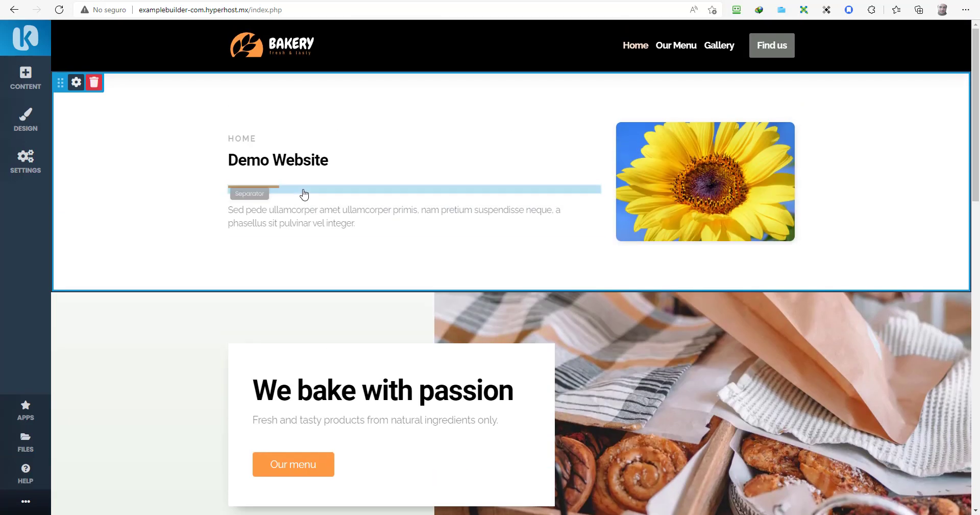
pyautogui.click(94, 82)
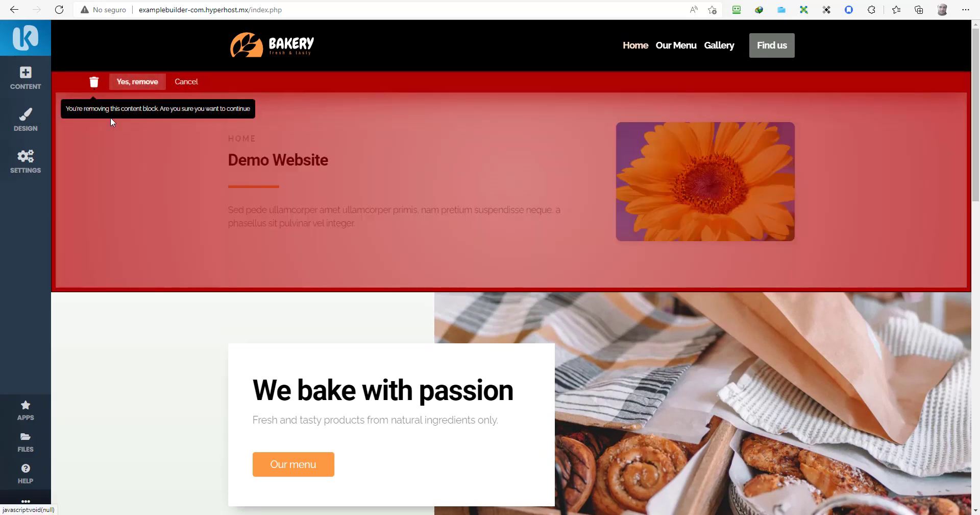
pyautogui.click(145, 85)
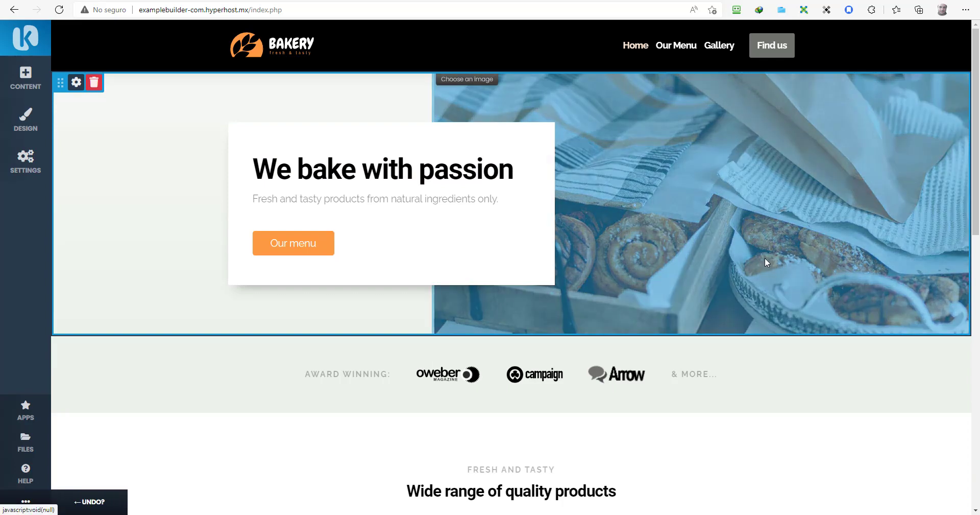
pyautogui.click(765, 257)
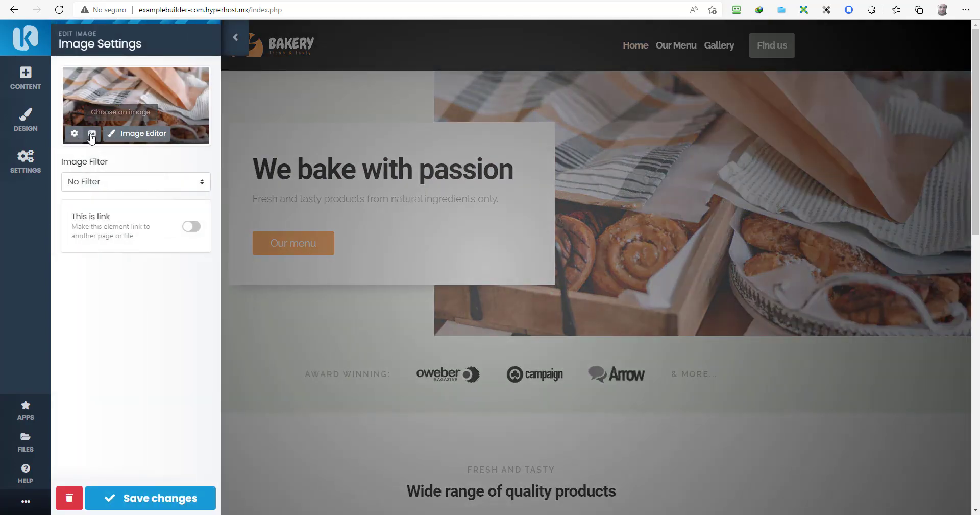
# Step: Search Free Stock Photos for 'watches' and pick the wristwatch-on-grey-tie photo for the hero
pyautogui.click(92, 134)
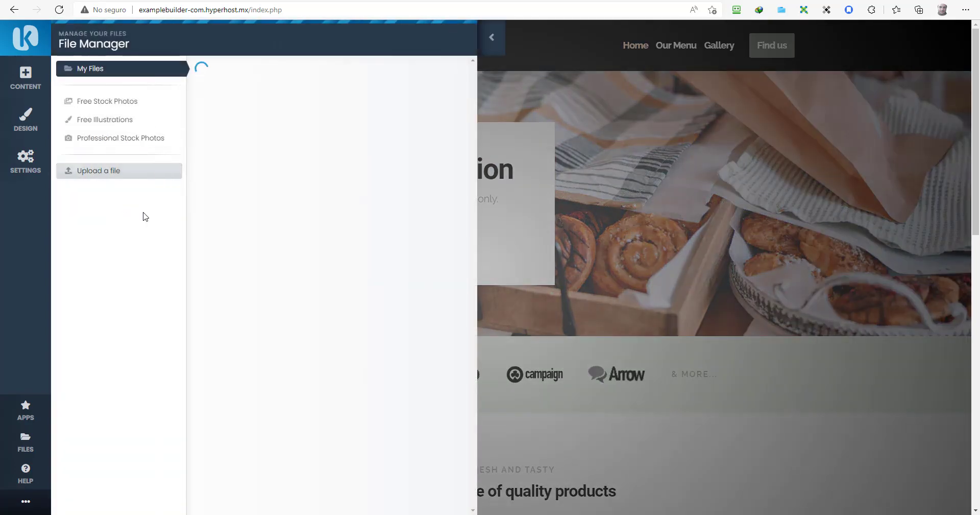
pyautogui.click(122, 109)
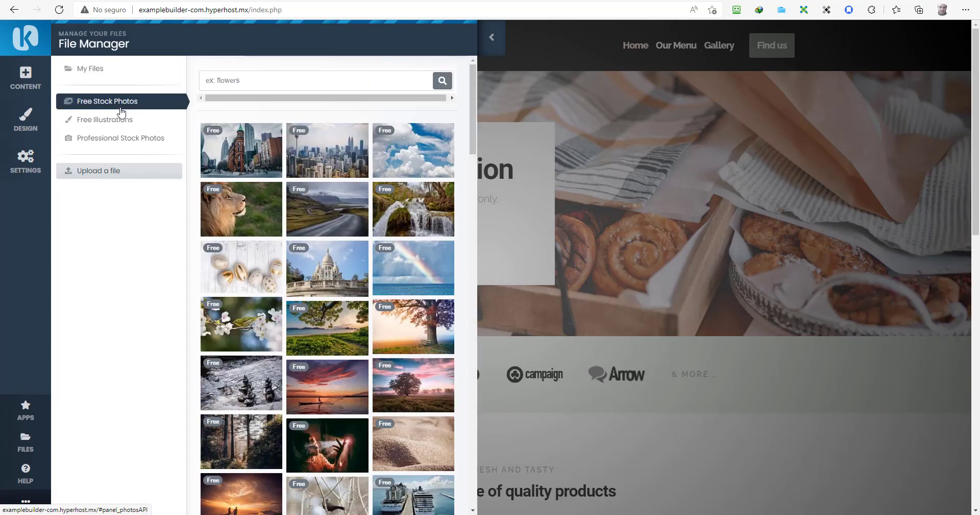
pyautogui.click(309, 89)
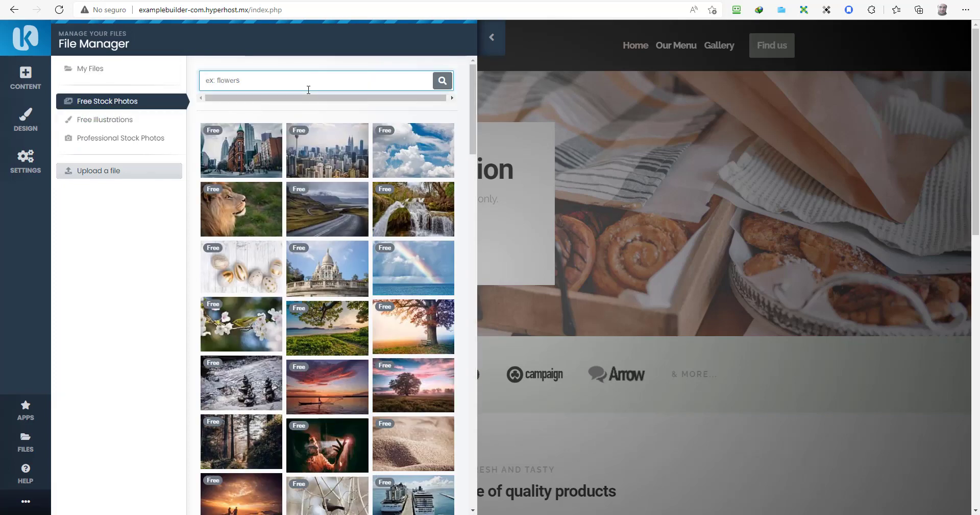
pyautogui.write('watches')
pyautogui.press('Return')
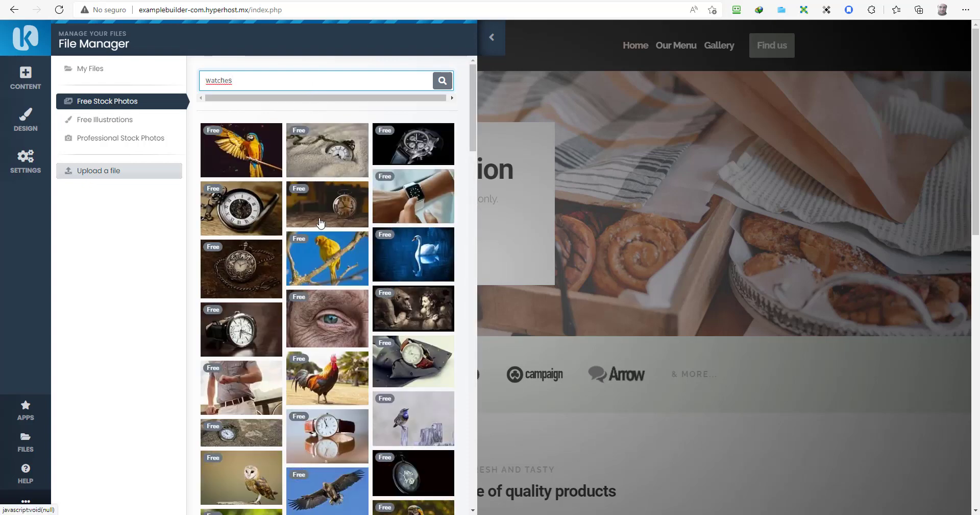
pyautogui.scroll(-3, 355, 242)
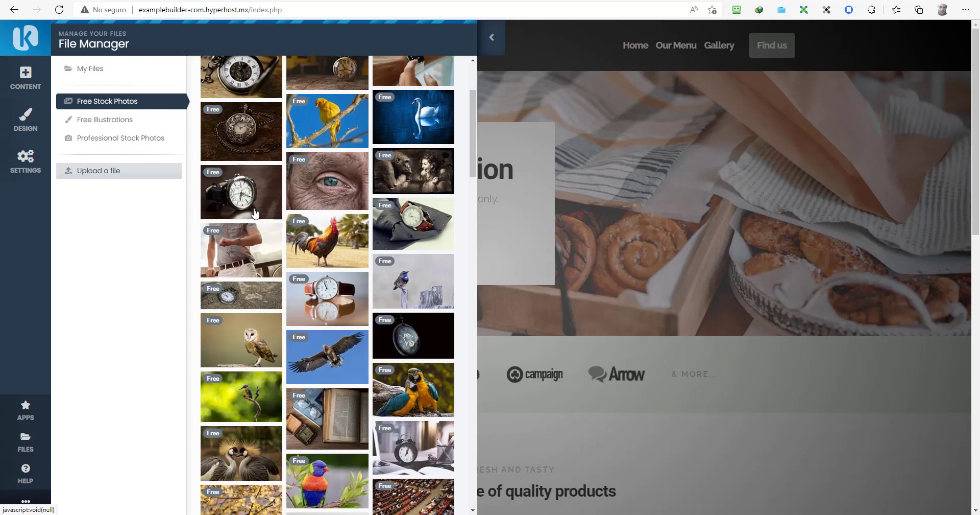
pyautogui.click(439, 218)
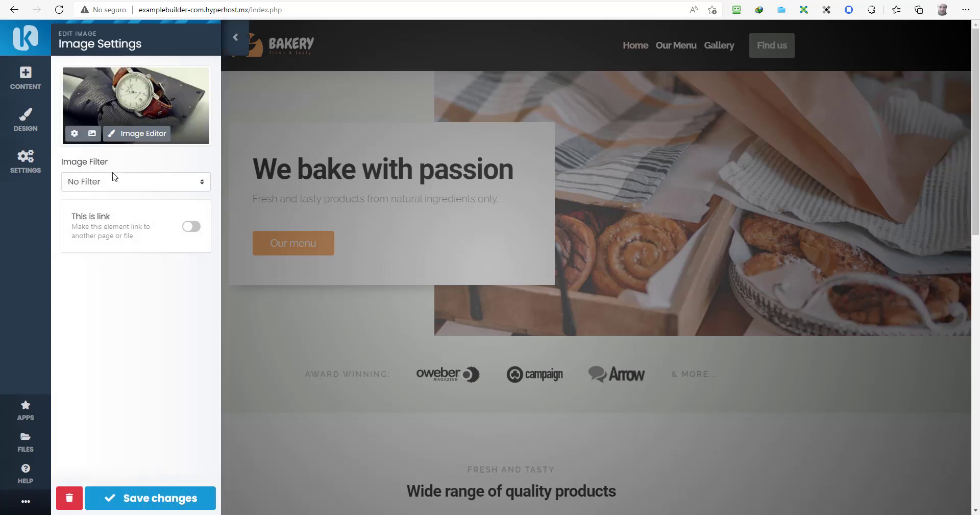
pyautogui.click(140, 134)
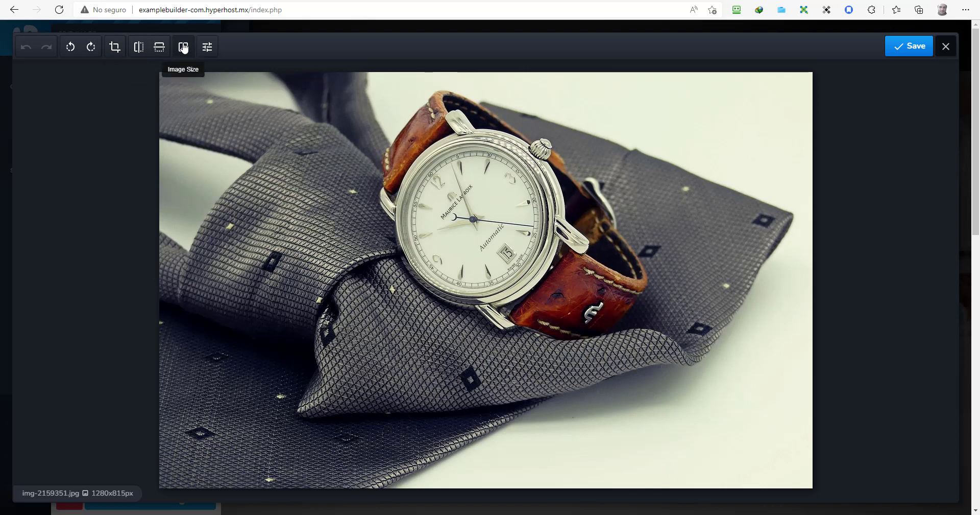
pyautogui.click(207, 47)
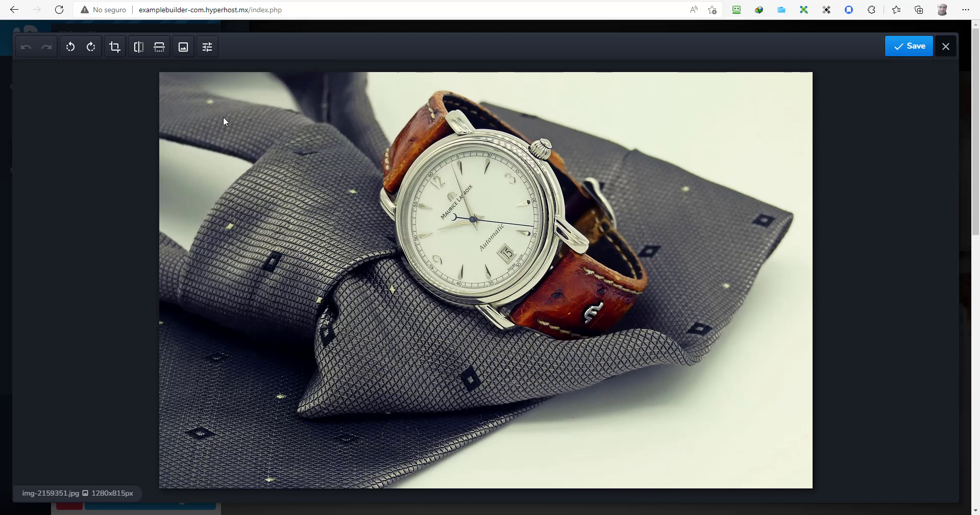
pyautogui.click(205, 46)
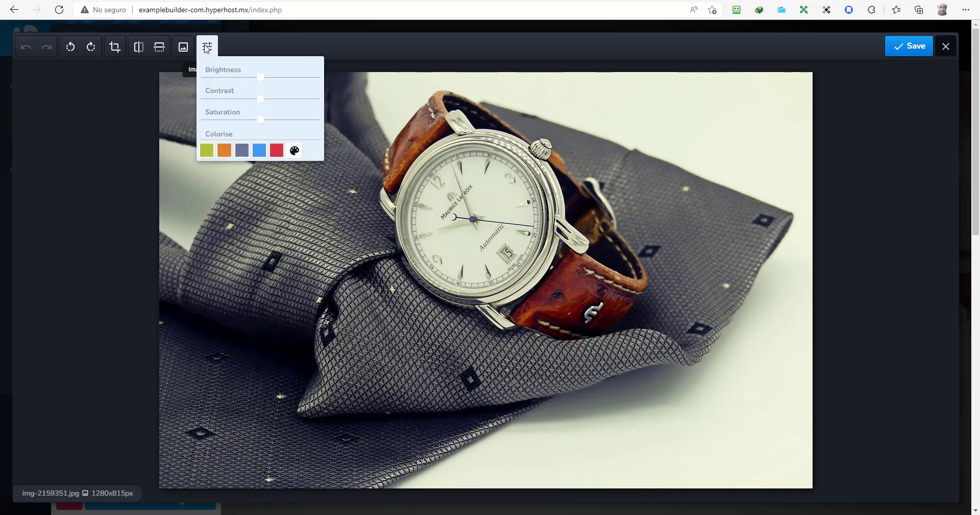
pyautogui.click(246, 151)
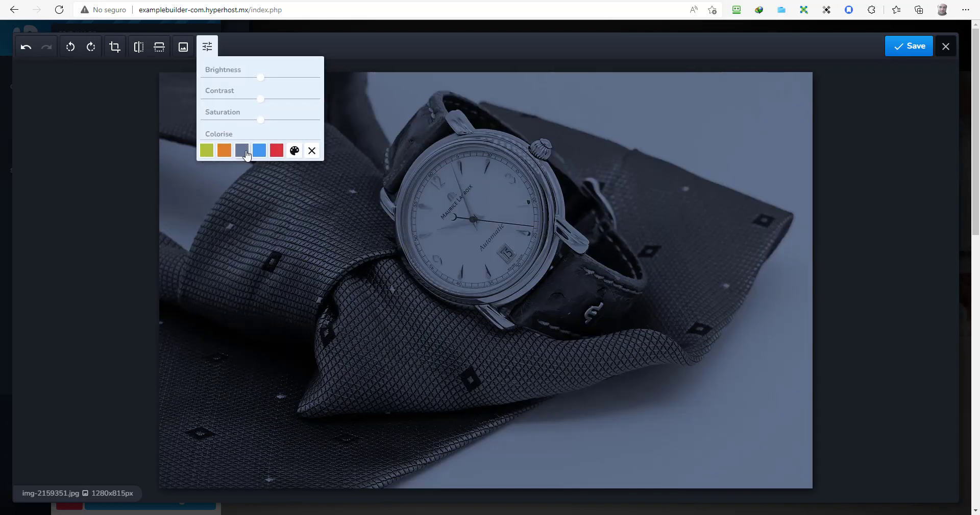
pyautogui.click(311, 150)
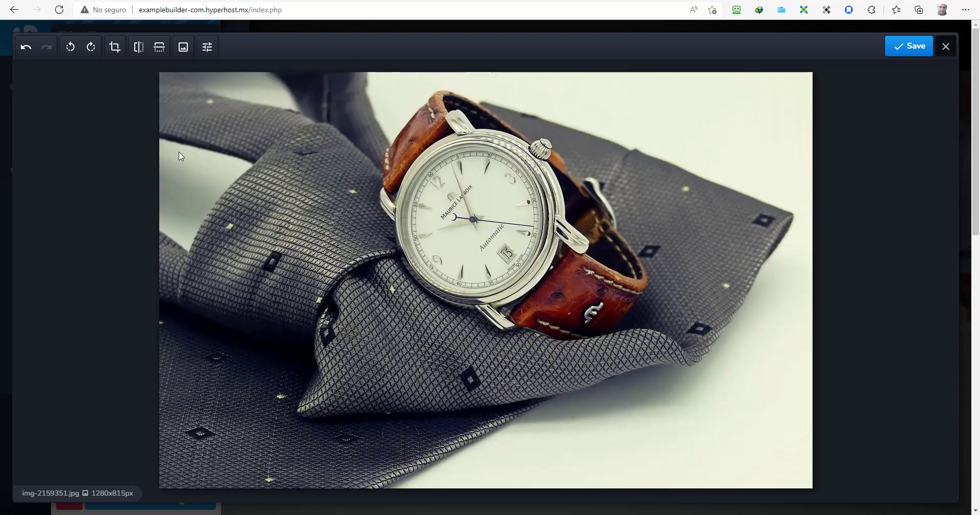
pyautogui.click(946, 46)
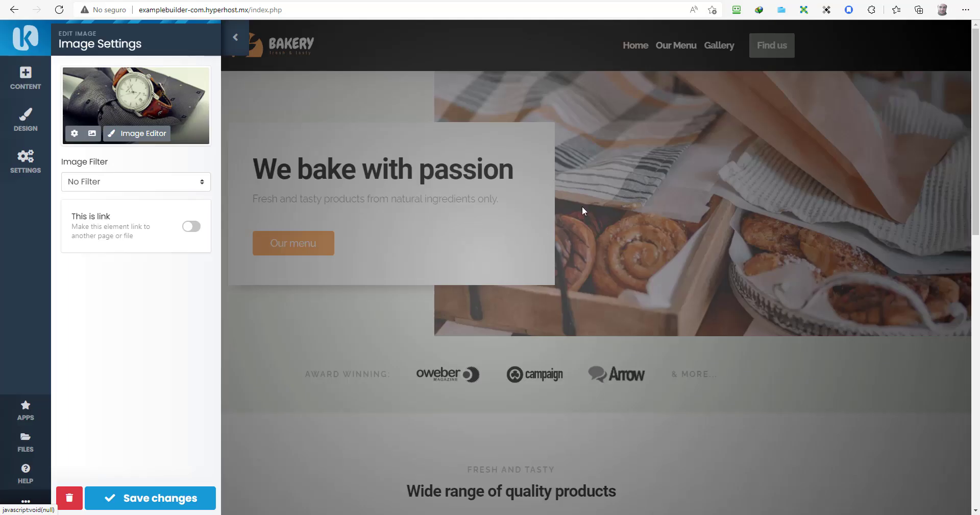
# Step: Give the watch photo the Shadow & Round Corners filter and save it as the hero image
pyautogui.click(154, 186)
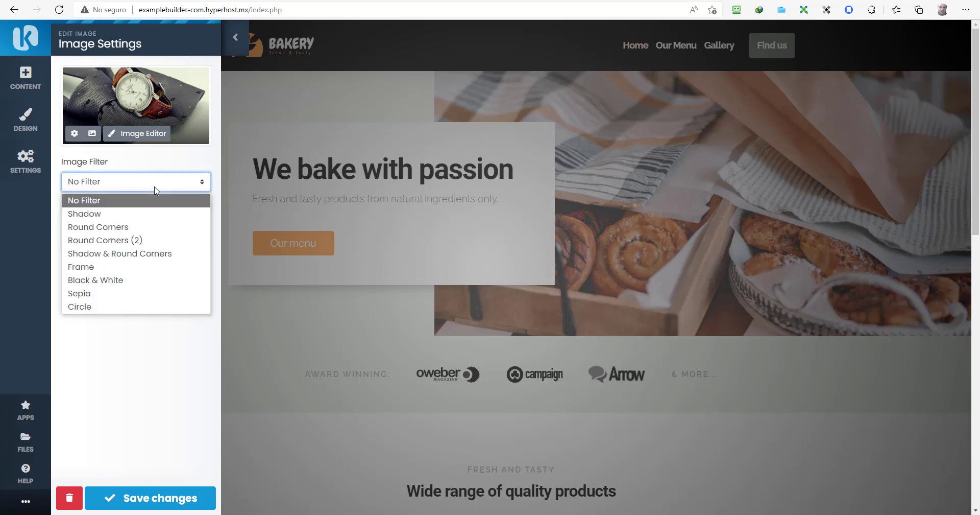
pyautogui.click(143, 214)
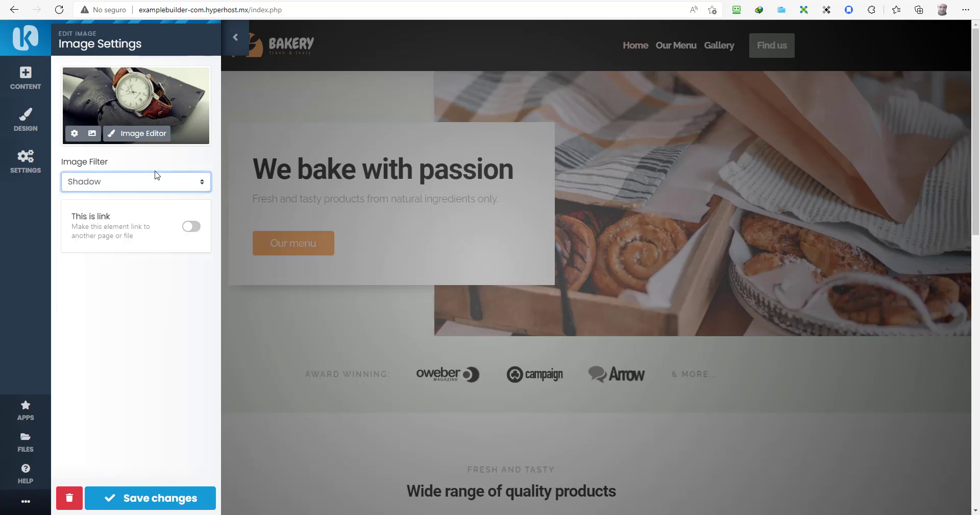
pyautogui.click(158, 184)
pyautogui.click(146, 225)
pyautogui.click(150, 190)
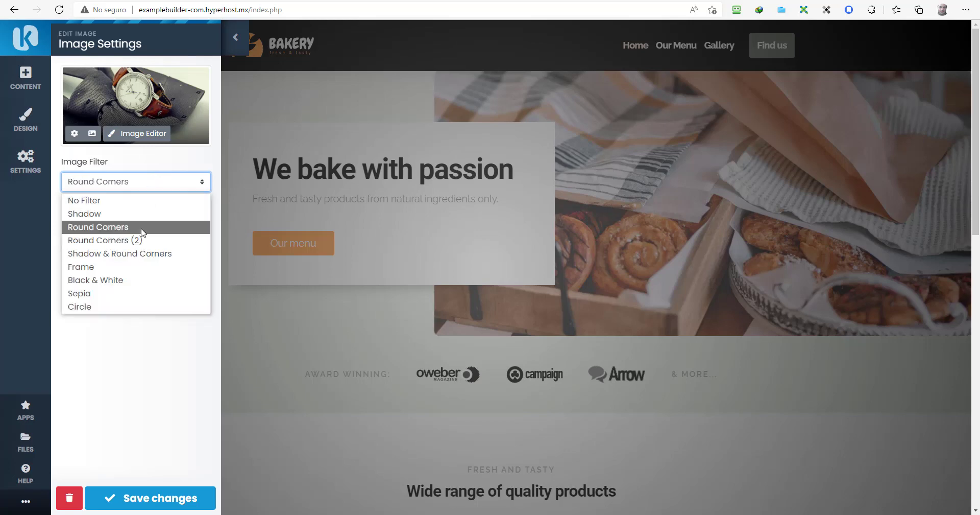
pyautogui.click(139, 258)
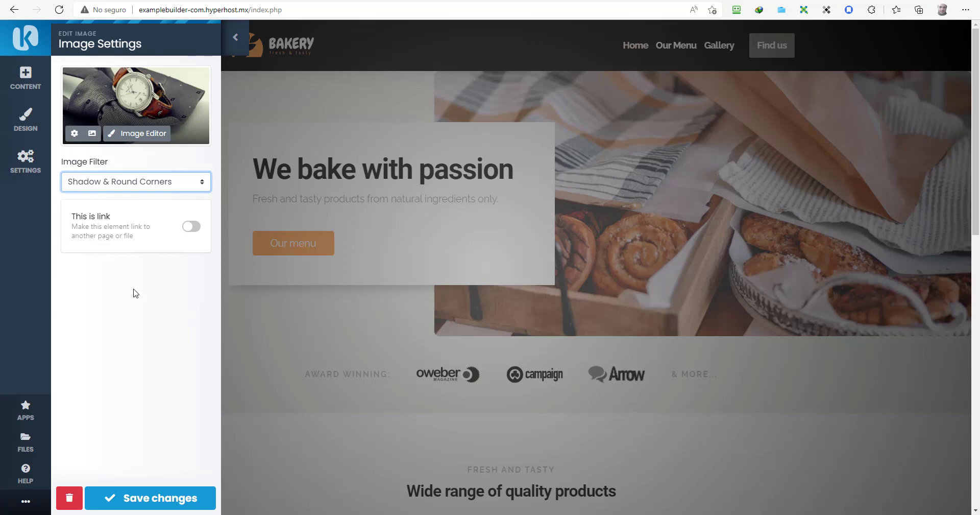
pyautogui.click(146, 503)
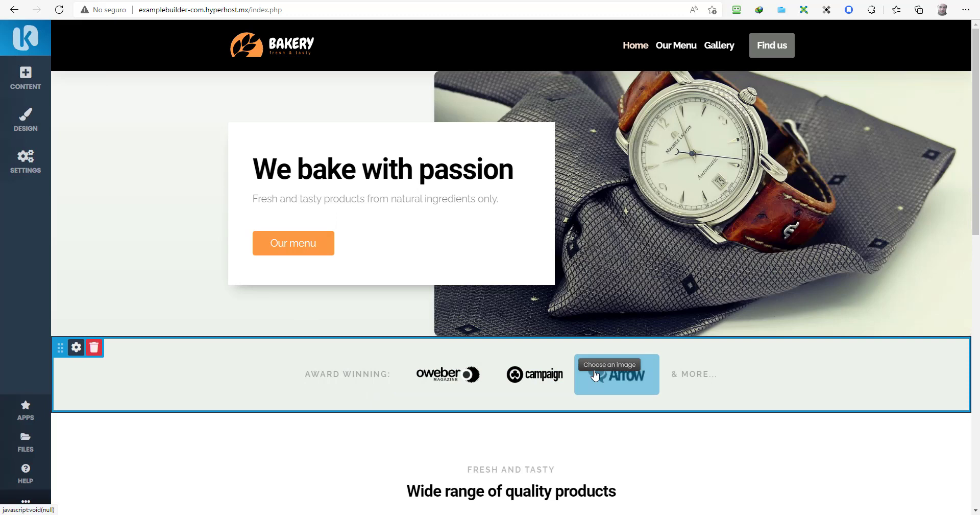
# Step: Change the FRESH AND TASTY subheading to THE FINEST WATCHES
pyautogui.scroll(-4, 402, 385)
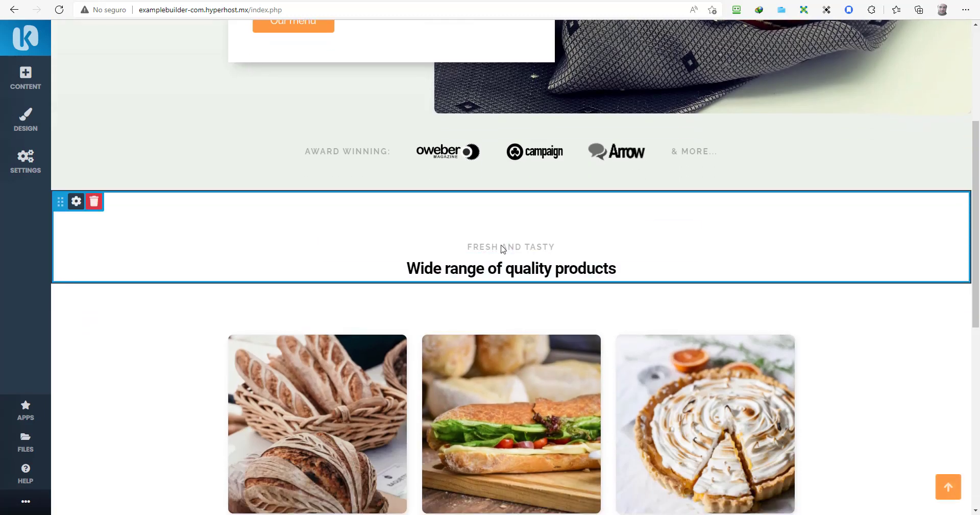
pyautogui.click(500, 250)
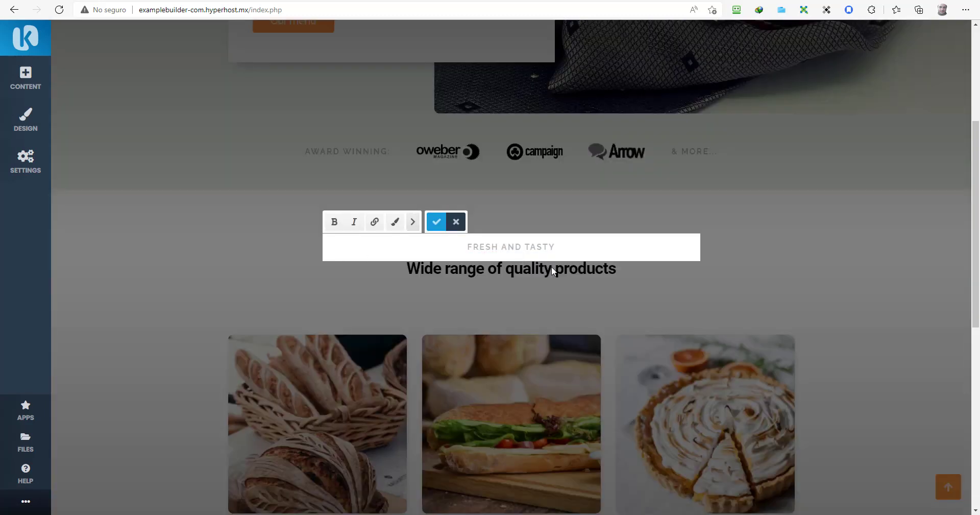
pyautogui.moveTo(554, 246); pyautogui.dragTo(476, 246)
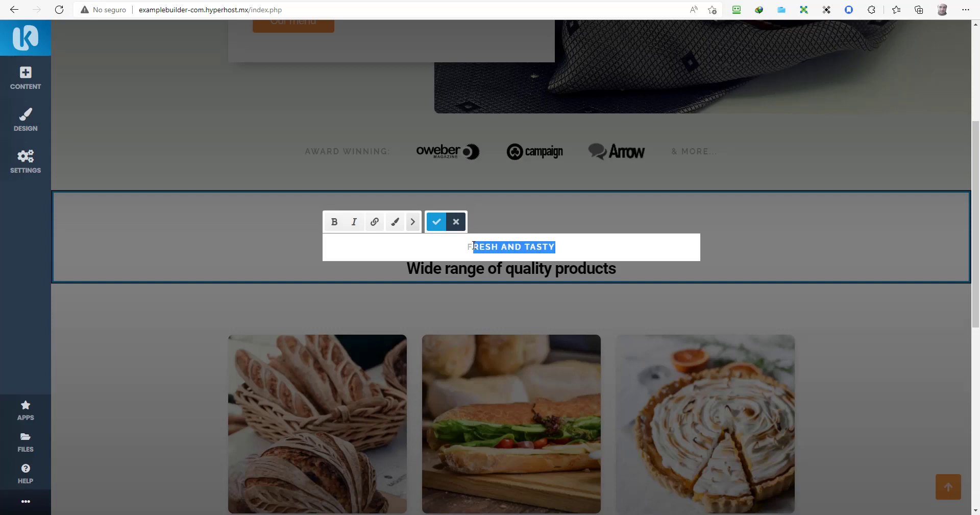
pyautogui.press('BackSpace')
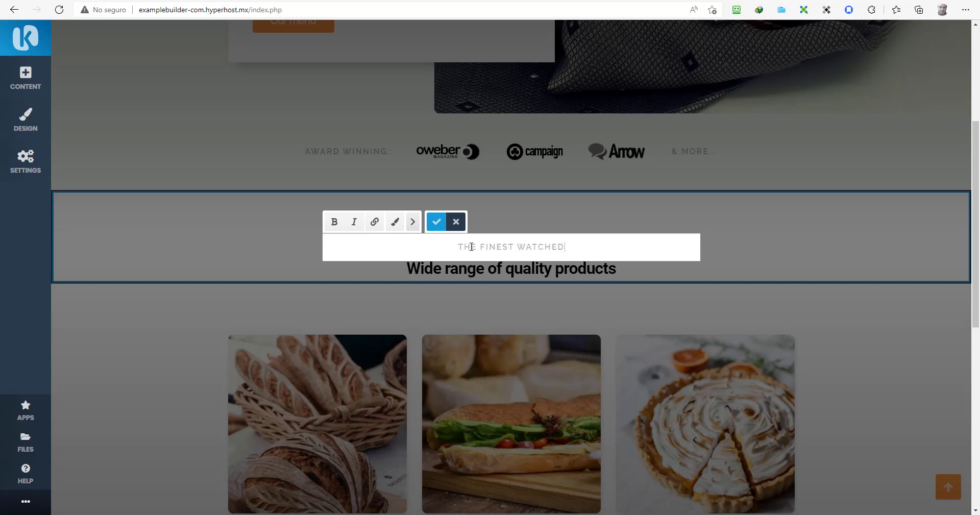
pyautogui.click(523, 273)
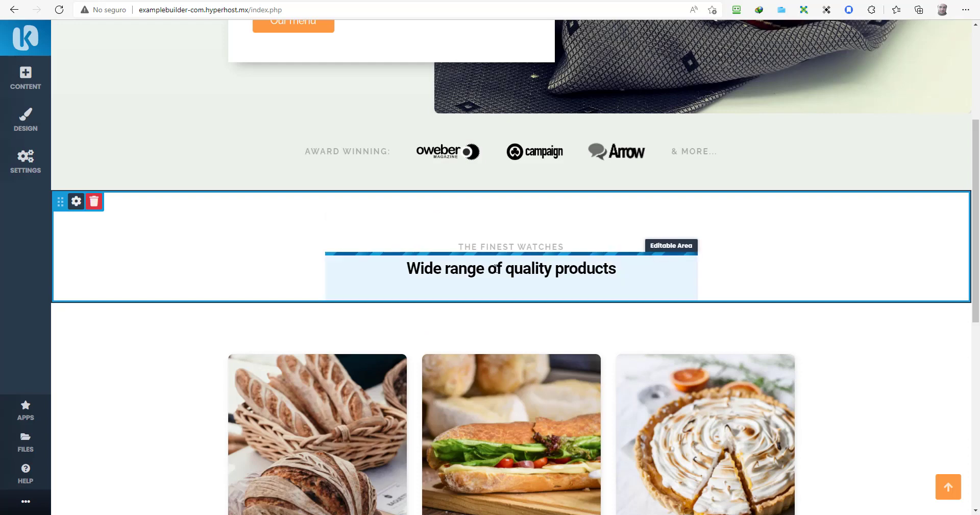
# Step: Retitle the main heading to 'Wide Range of Watches to Choose From' and save
pyautogui.click(496, 269)
pyautogui.moveTo(595, 269); pyautogui.dragTo(394, 282)
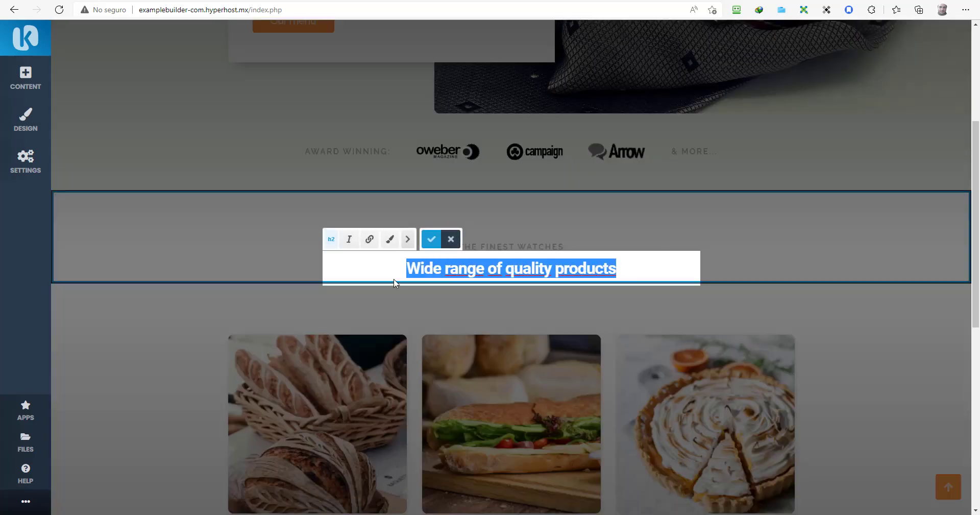
pyautogui.write('Wide Ra')
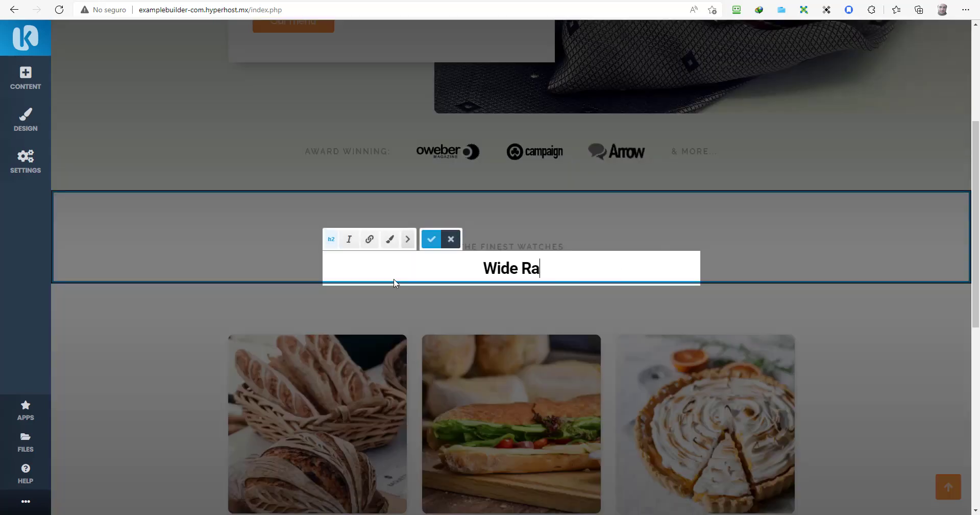
pyautogui.write('nge of Wa')
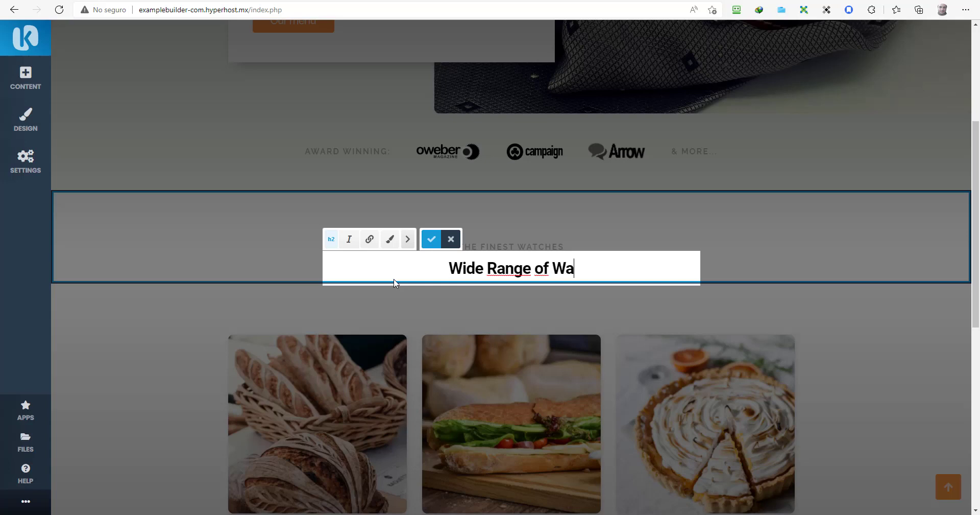
pyautogui.write('tches to Choo')
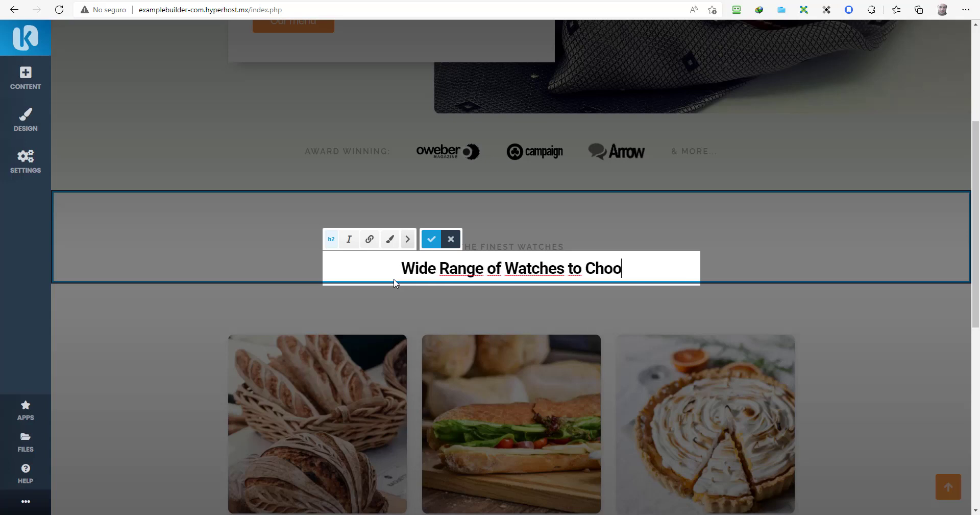
pyautogui.write('se From')
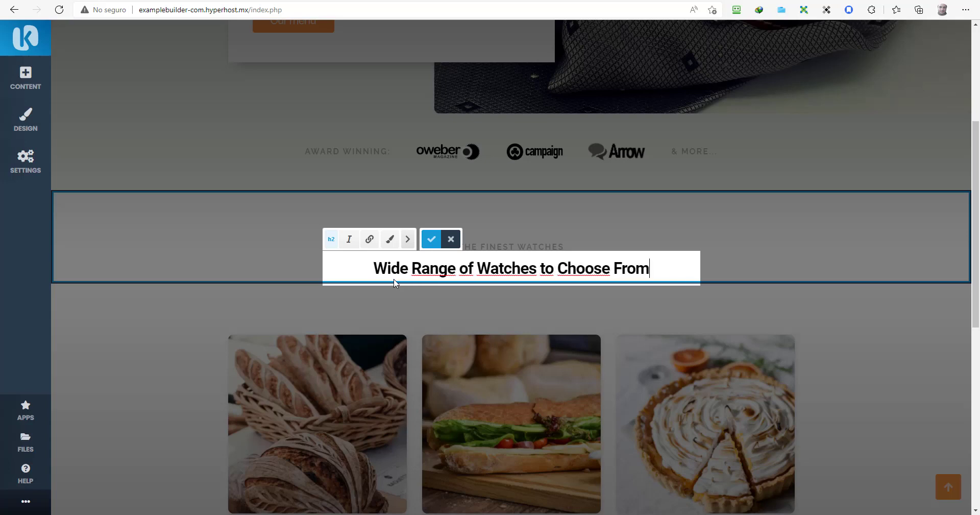
pyautogui.click(431, 238)
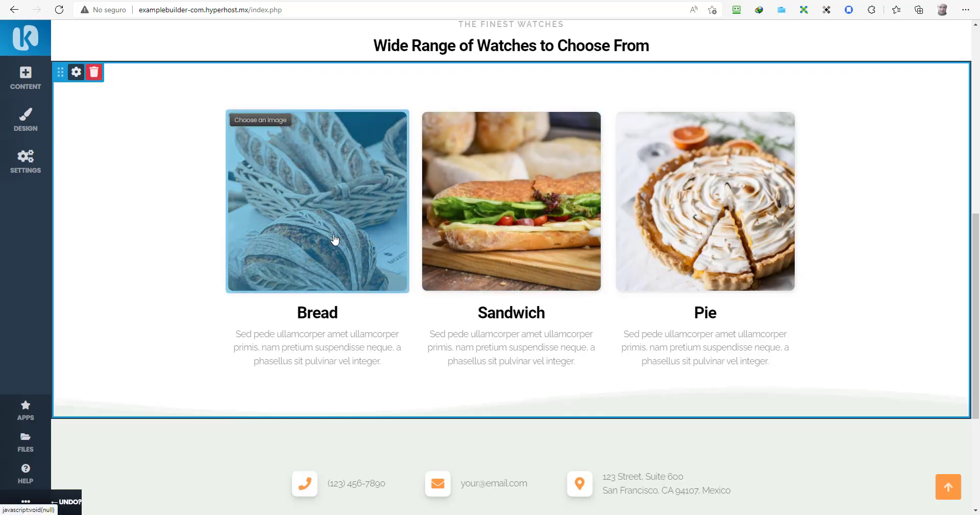
# Step: Open SETTINGS, then APPS, to show the Manage Modules list of apps
pyautogui.scroll(3, 333, 235)
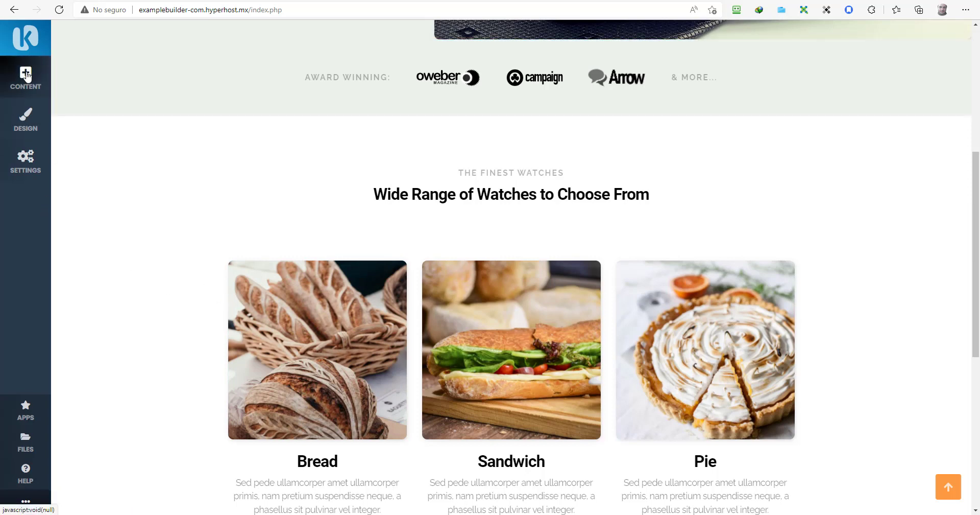
pyautogui.click(29, 154)
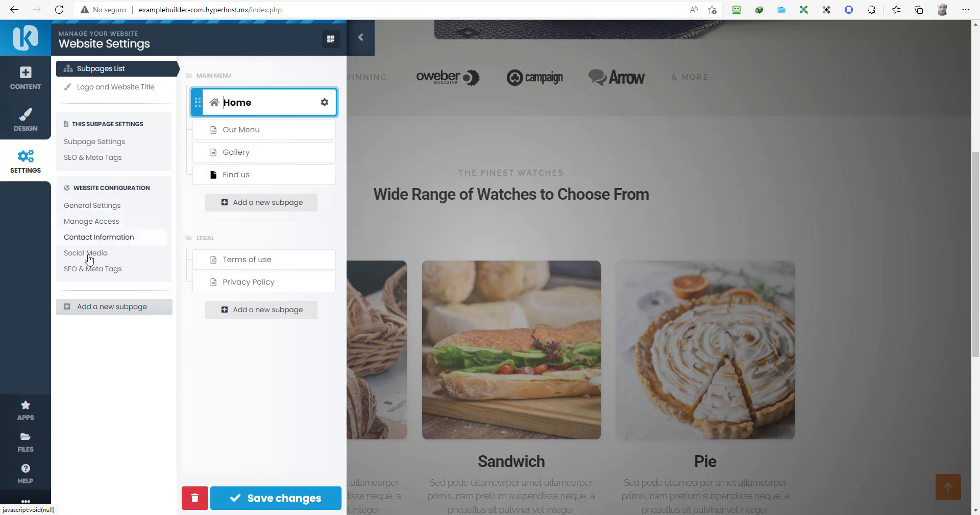
pyautogui.click(24, 419)
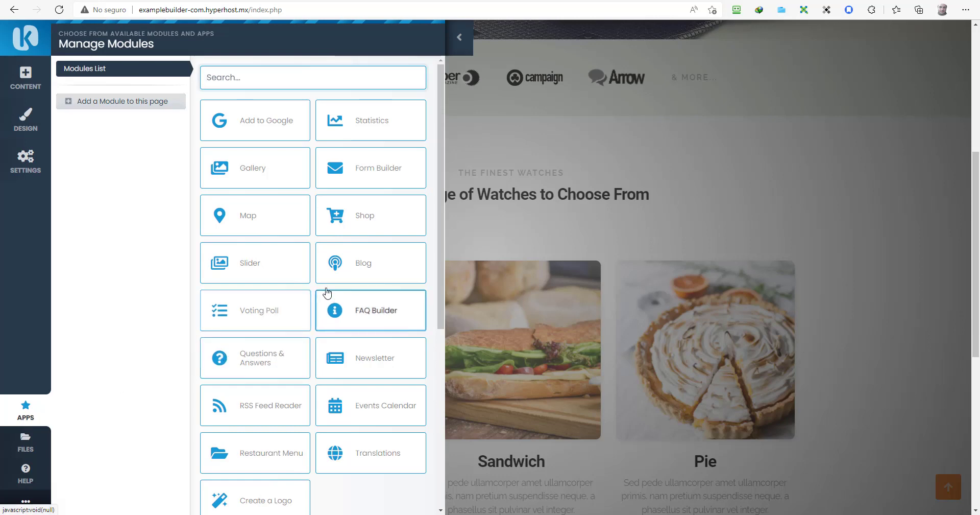
# Step: Open the Shop module, add a new product named Watch, and begin its description
pyautogui.click(379, 221)
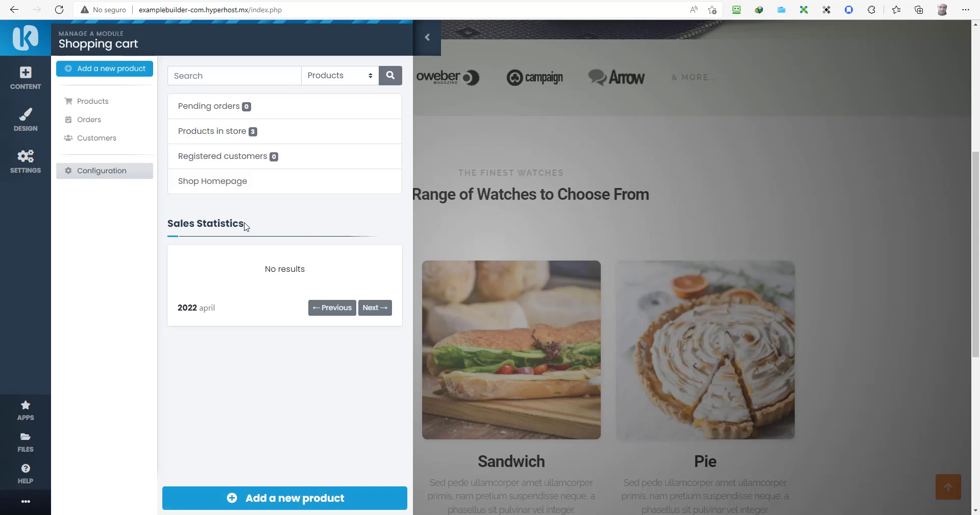
pyautogui.click(251, 498)
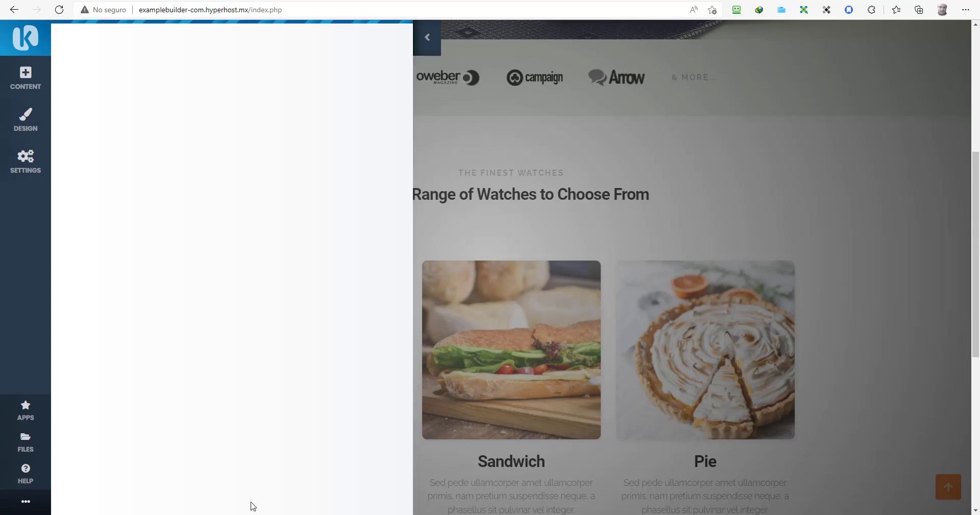
pyautogui.click(223, 141)
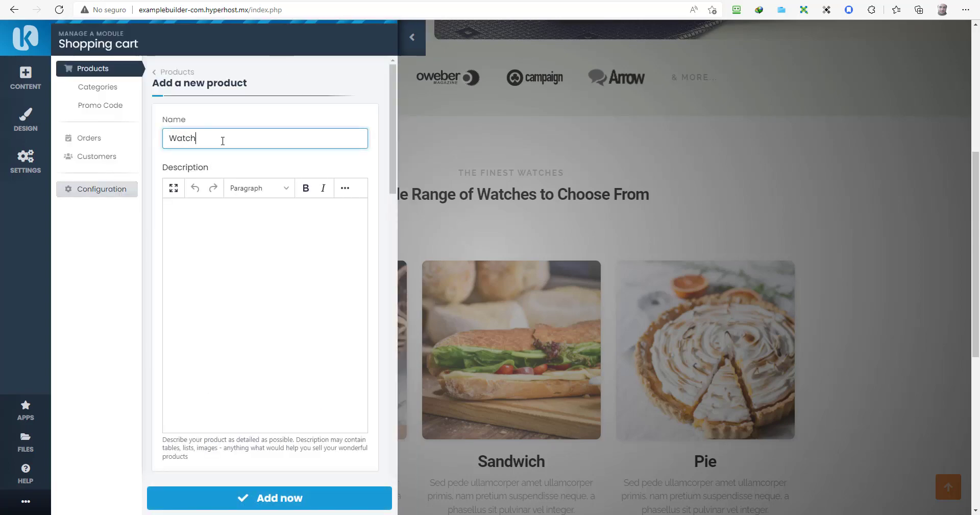
pyautogui.click(231, 207)
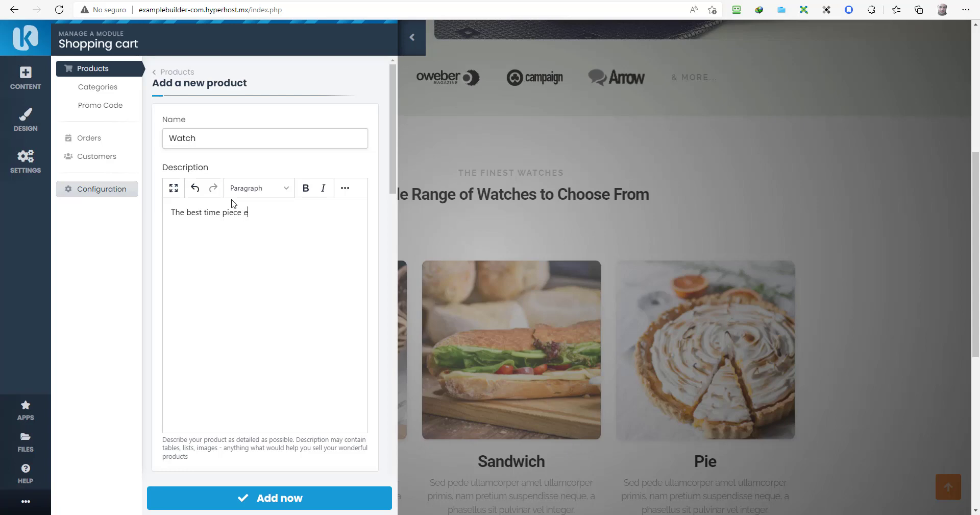
pyautogui.scroll(-6, 234, 204)
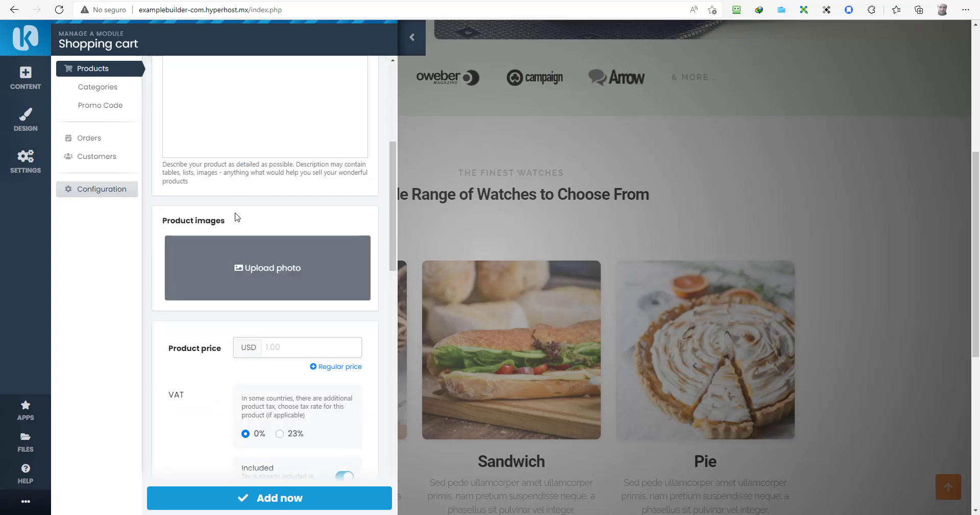
# Step: Attach img-2159351.jpg as the Watch product photo and enter a 1000 USD price
pyautogui.click(235, 217)
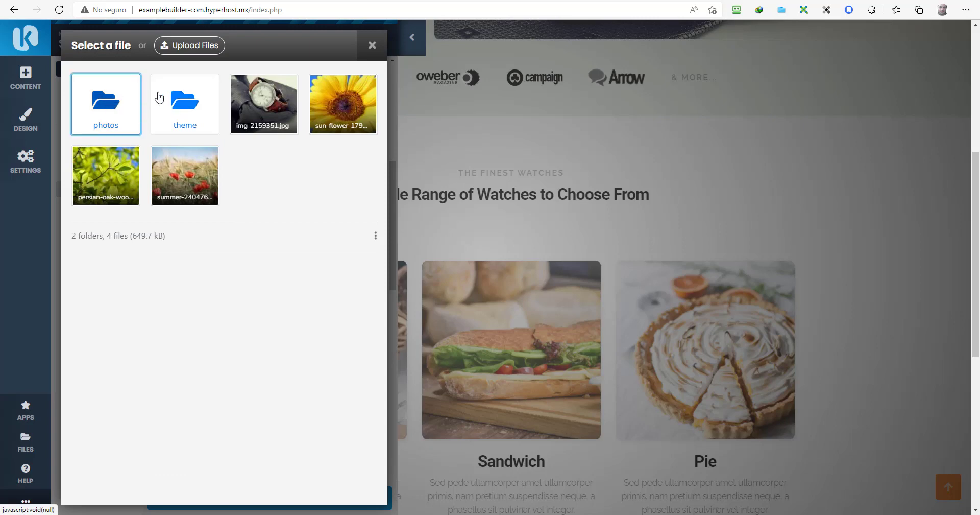
pyautogui.click(252, 105)
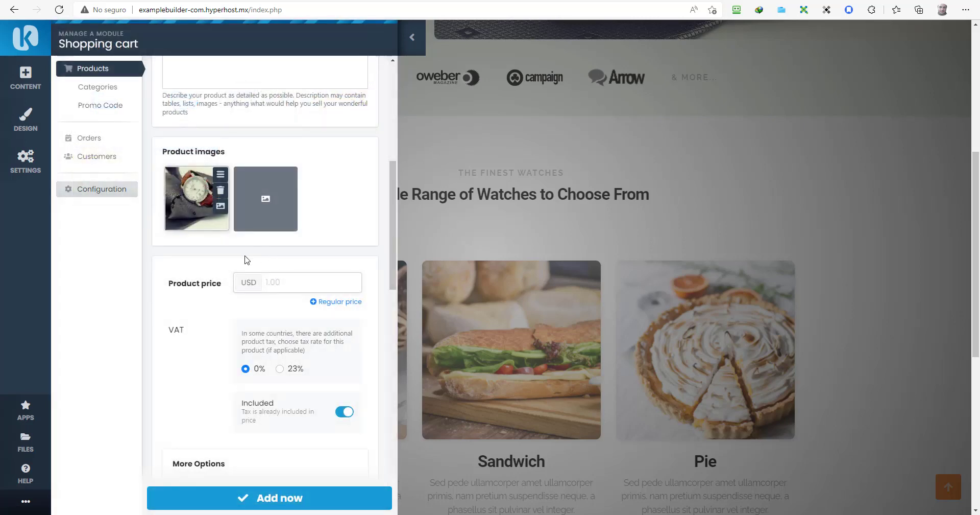
pyautogui.scroll(-1, 246, 259)
pyautogui.click(280, 204)
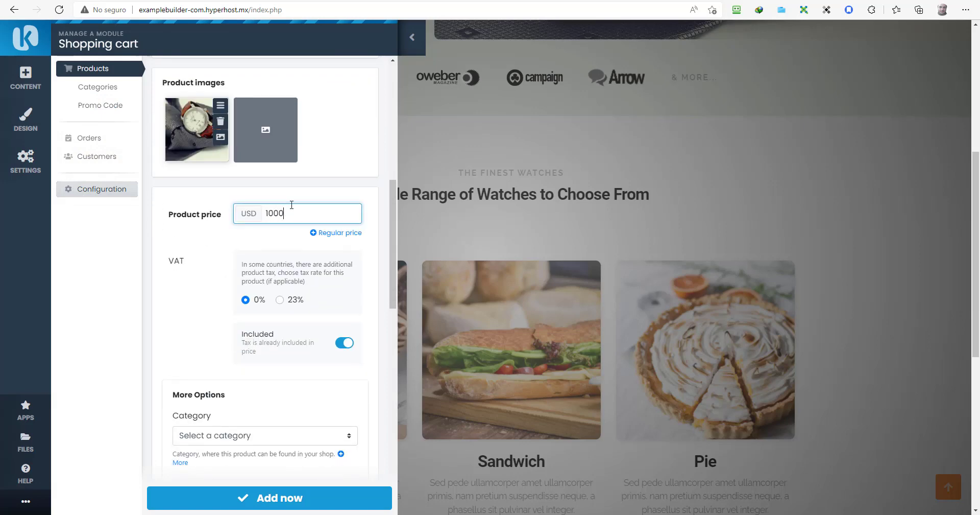
pyautogui.scroll(-4, 291, 204)
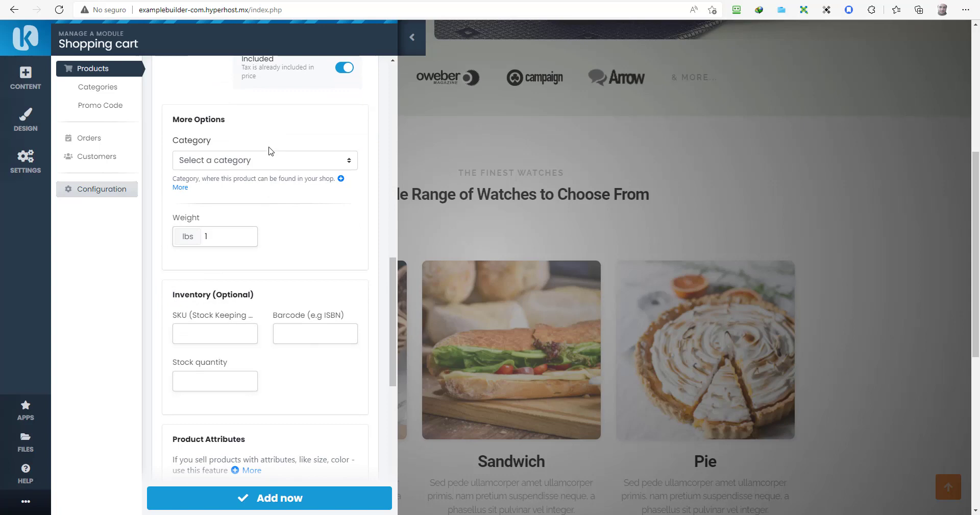
# Step: Put the Watch product in Main Category and save it with Add now
pyautogui.click(270, 155)
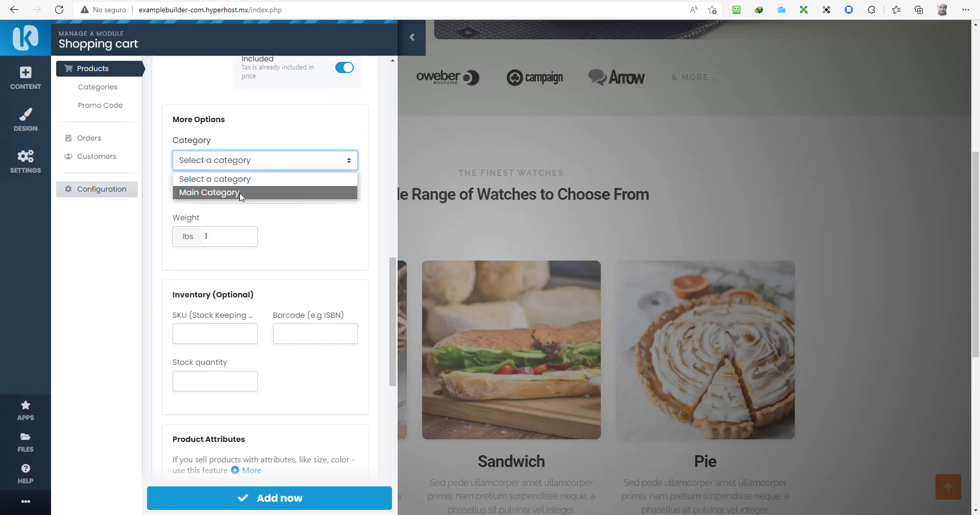
pyautogui.click(240, 193)
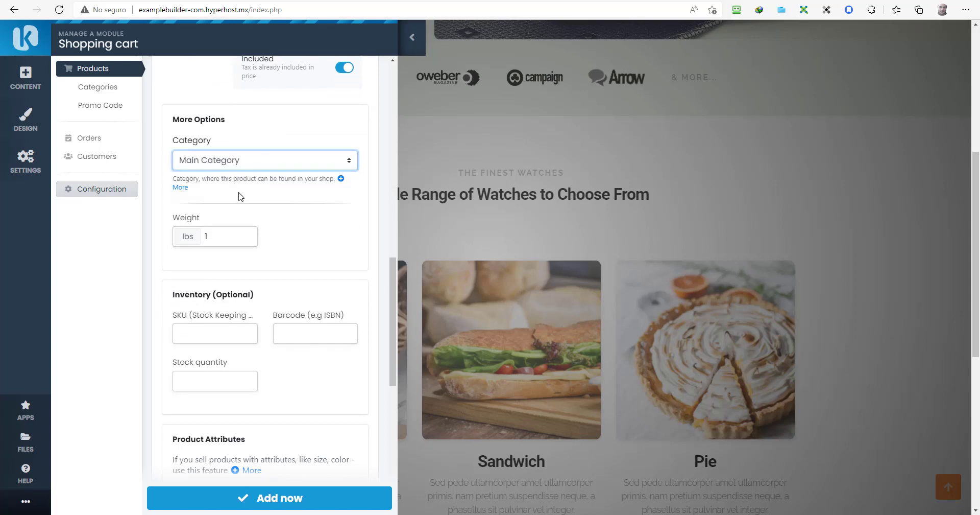
pyautogui.scroll(-3, 261, 235)
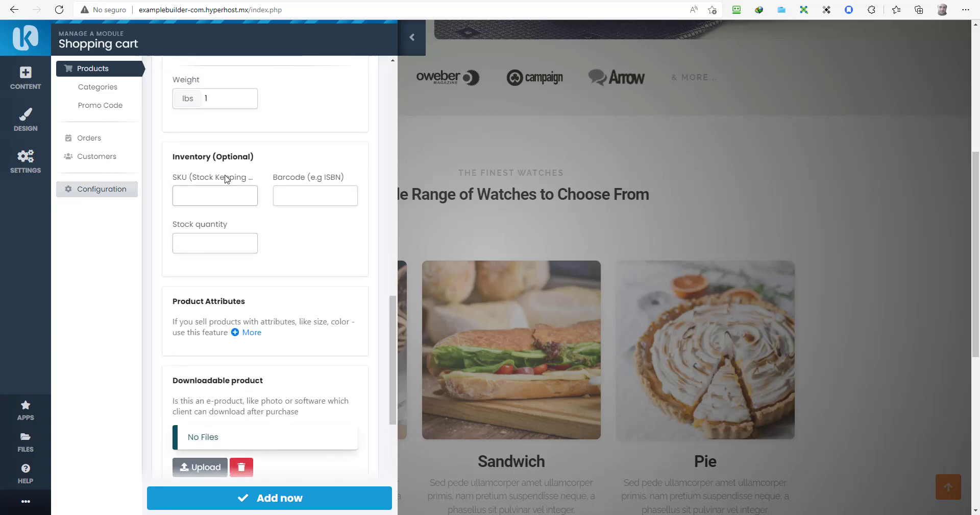
pyautogui.scroll(-4, 251, 264)
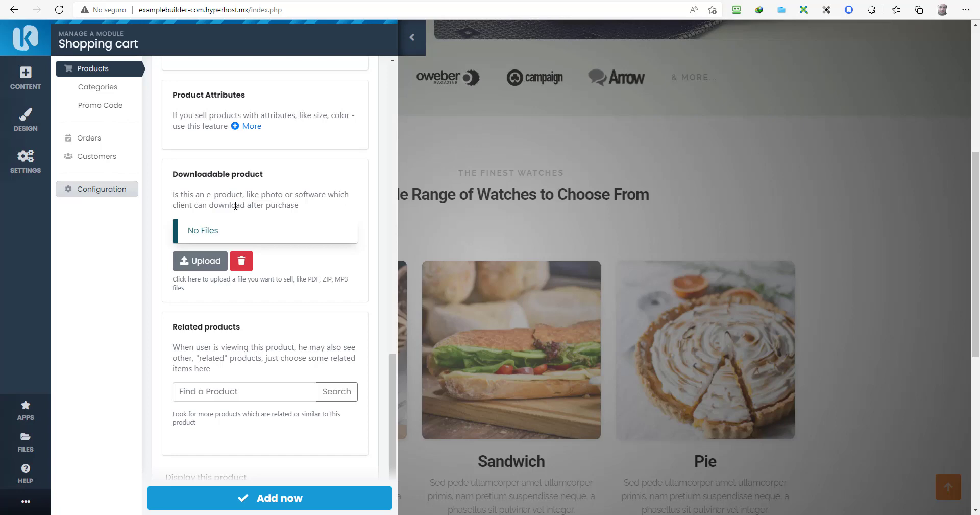
pyautogui.scroll(-2, 240, 207)
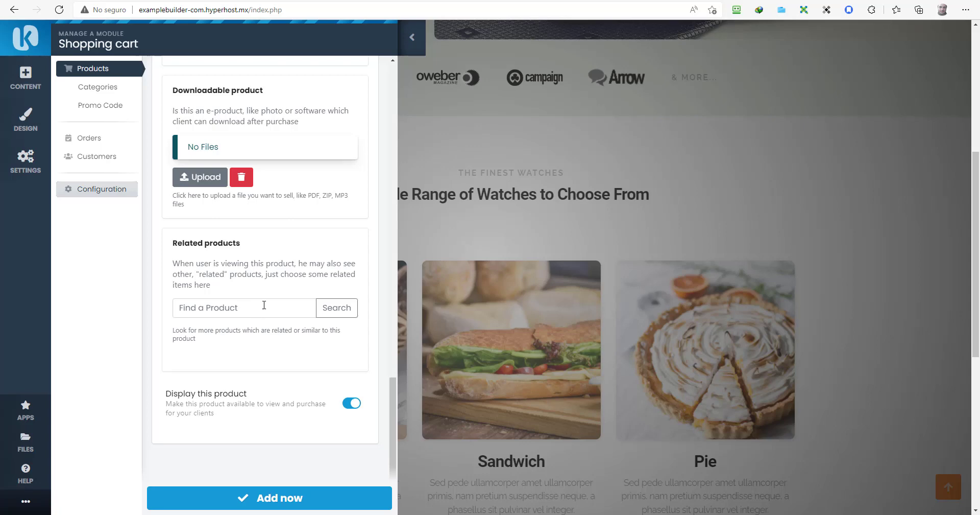
pyautogui.click(258, 495)
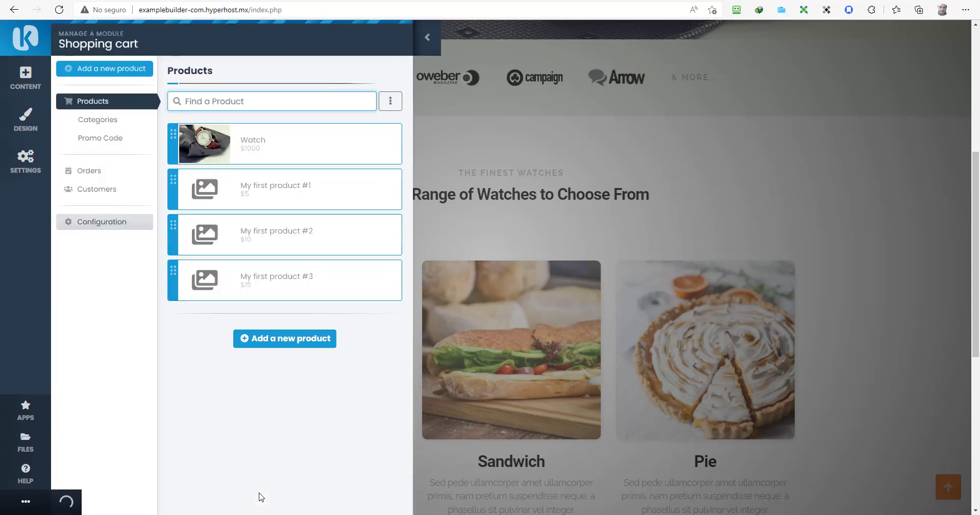
# Step: Delete the sample product 'My first product #1' from its ⋮ menu and confirm the removal
pyautogui.click(175, 180)
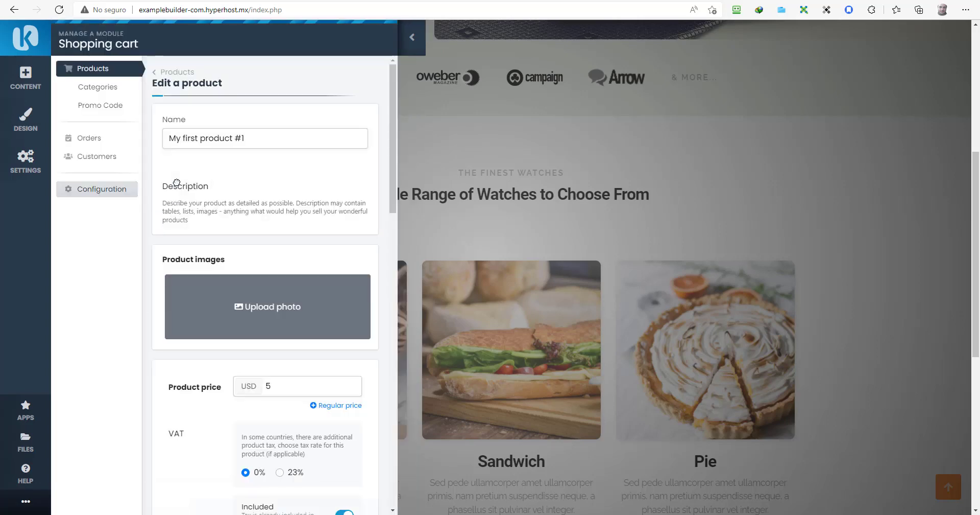
pyautogui.scroll(-5, 212, 255)
pyautogui.scroll(-15, 215, 258)
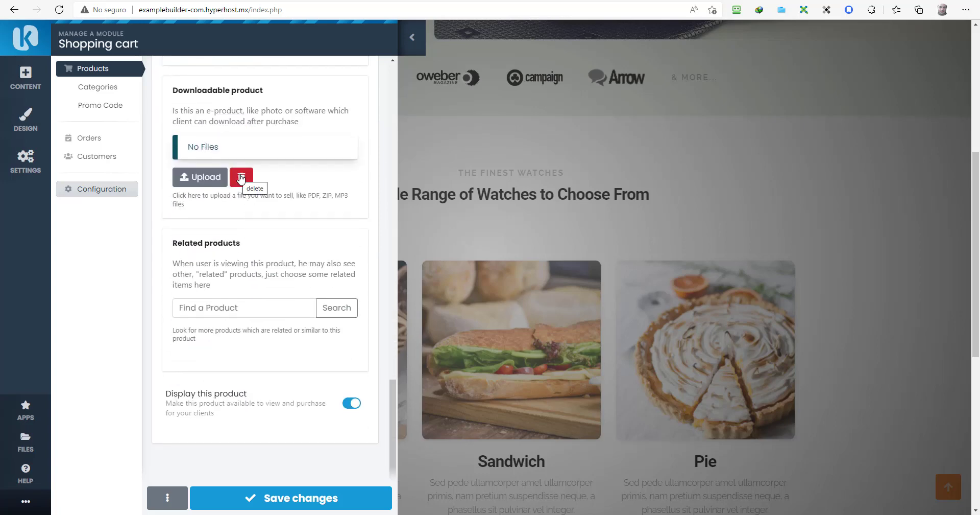
pyautogui.scroll(-3, 247, 225)
pyautogui.scroll(20, 248, 226)
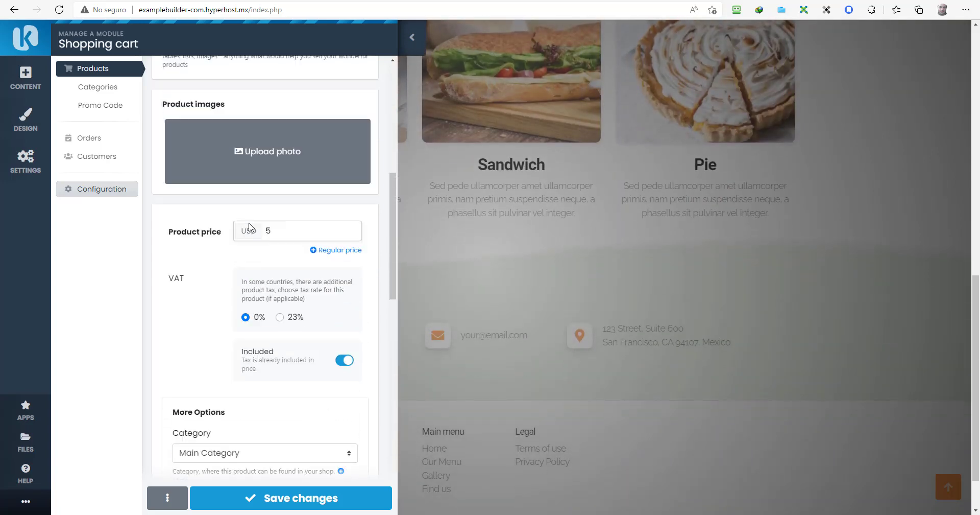
pyautogui.scroll(2, 228, 280)
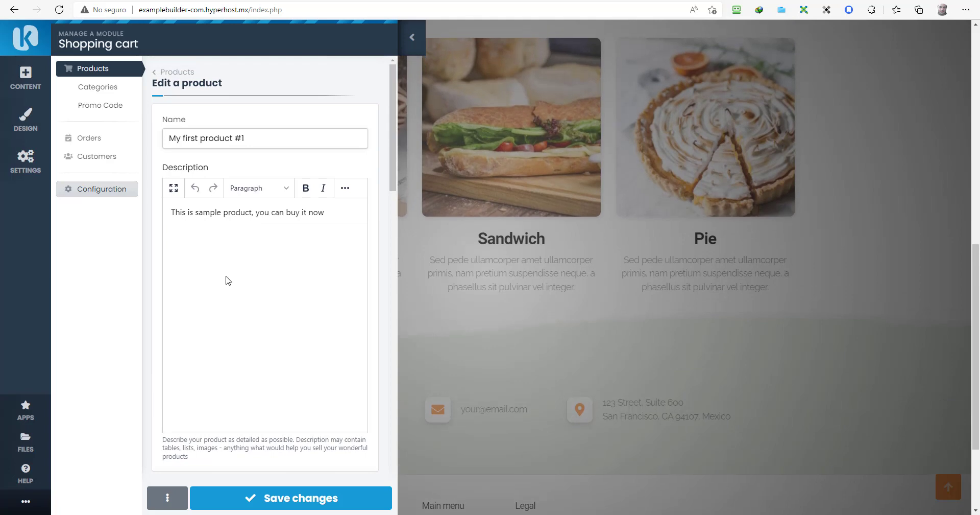
pyautogui.click(168, 498)
pyautogui.click(171, 473)
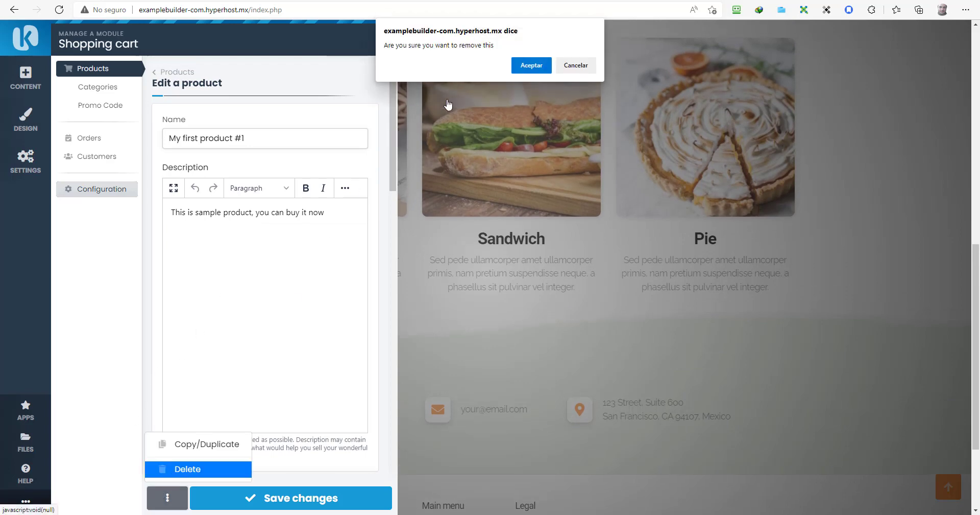
pyautogui.press('Return')
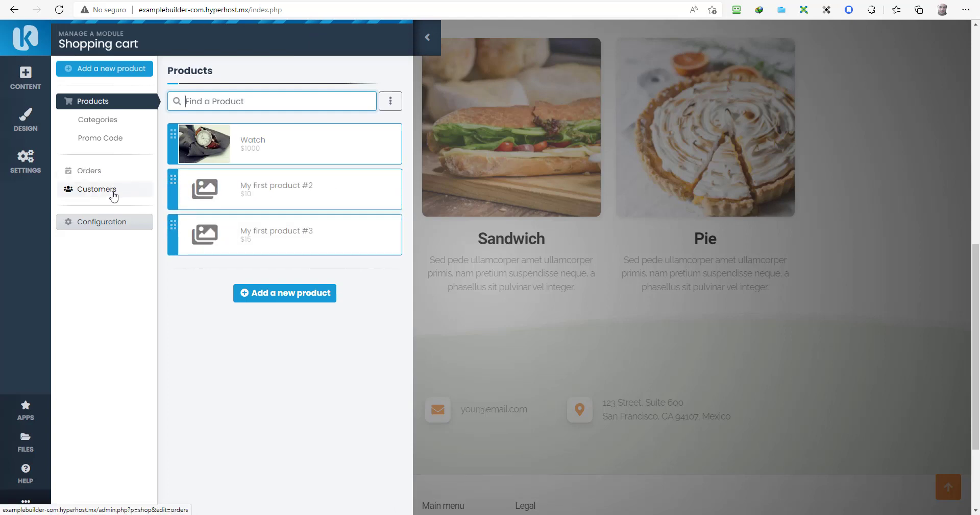
pyautogui.click(449, 300)
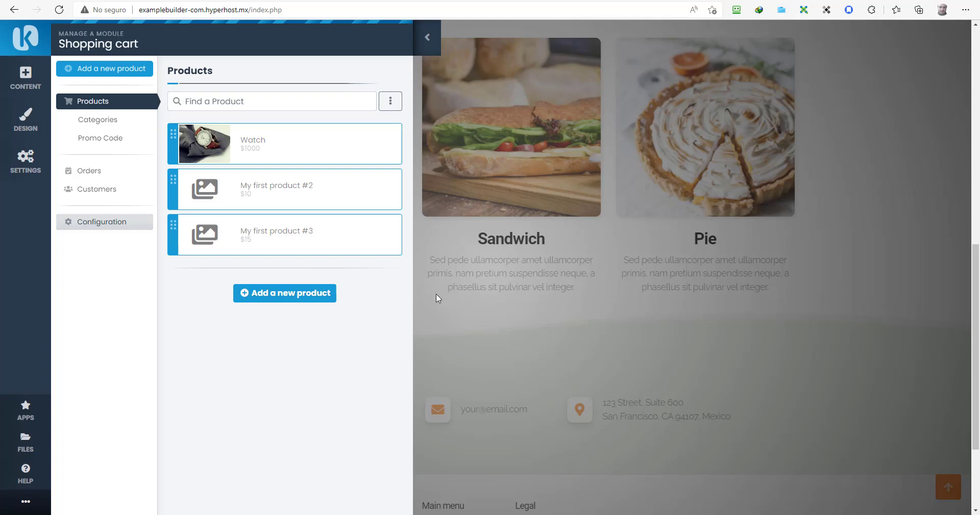
# Step: Insert a Shop product grid from the CONTENT Apps blocks
pyautogui.click(25, 77)
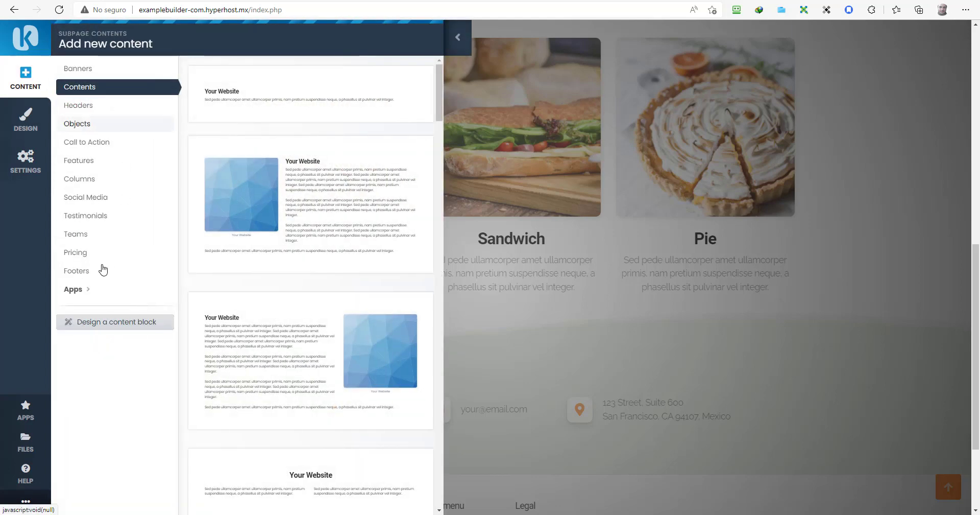
pyautogui.click(77, 289)
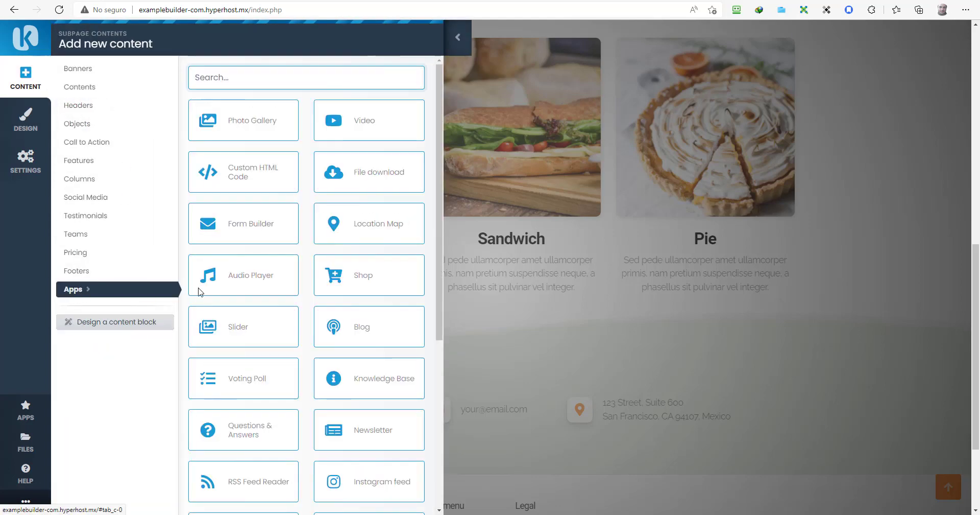
pyautogui.click(370, 275)
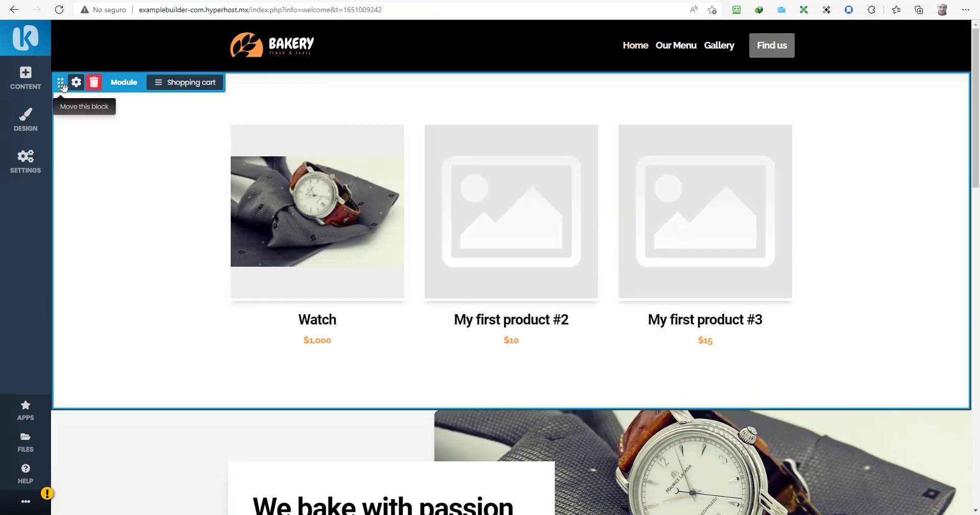
# Step: Move the product grid down and drag the We bake with passion banner above it
pyautogui.moveTo(62, 86); pyautogui.dragTo(66, 388)
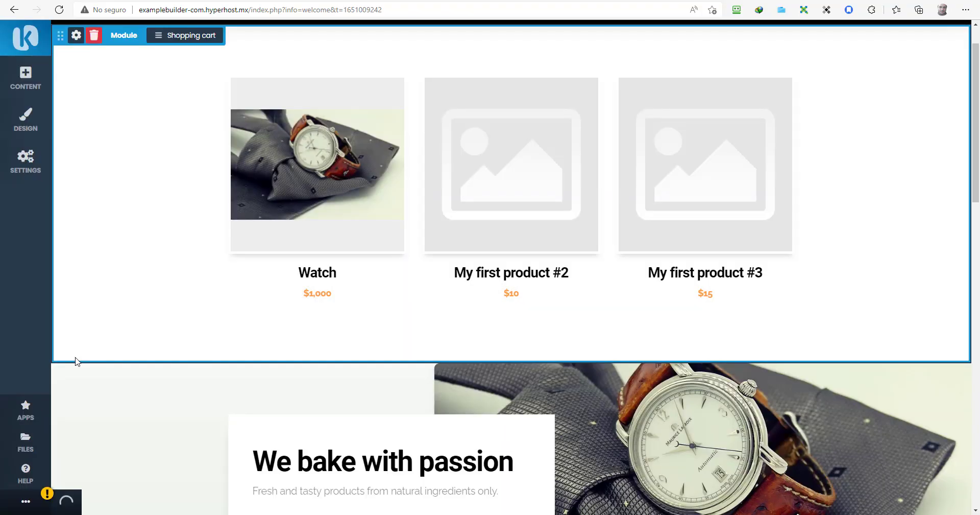
pyautogui.scroll(-2, 76, 356)
pyautogui.moveTo(64, 299); pyautogui.dragTo(56, 39)
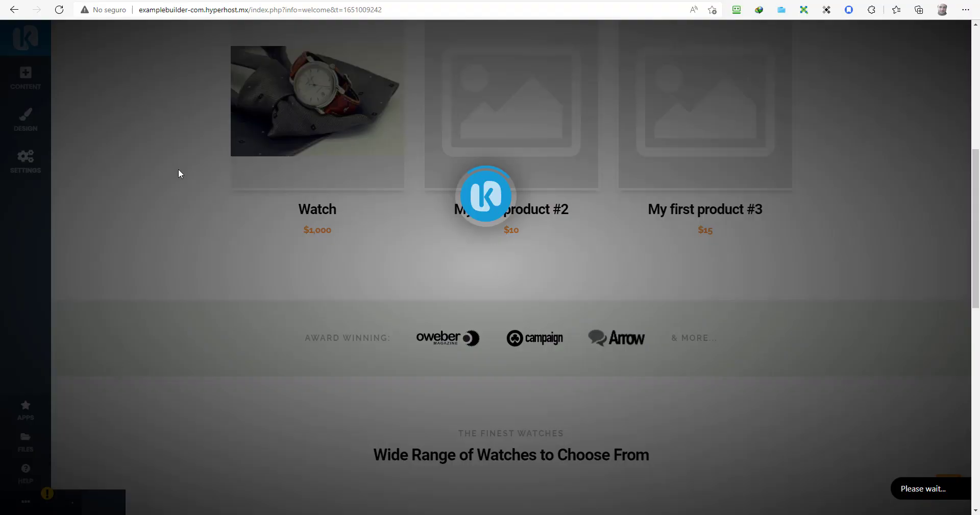
pyautogui.scroll(-3, 179, 171)
pyautogui.scroll(1, 180, 172)
pyautogui.scroll(5, 179, 174)
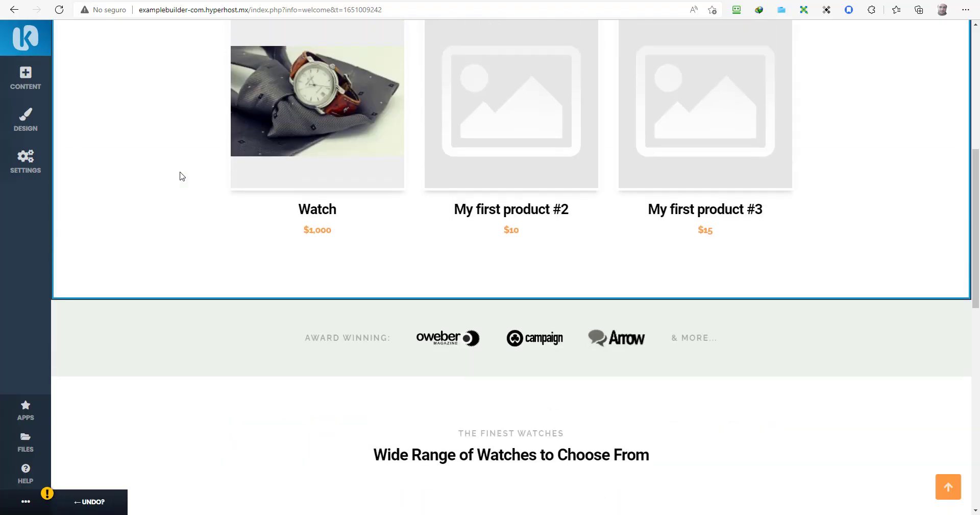
pyautogui.scroll(-6, 148, 171)
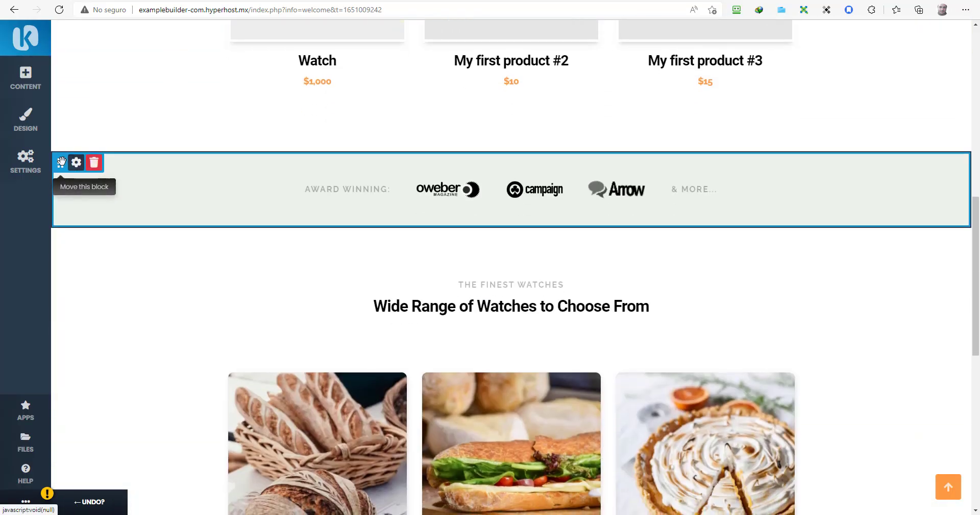
# Step: Move the award logo strip and Wide Range of Watches heading above the product grid
pyautogui.moveTo(61, 163); pyautogui.dragTo(87, 152)
pyautogui.scroll(4, 90, 155)
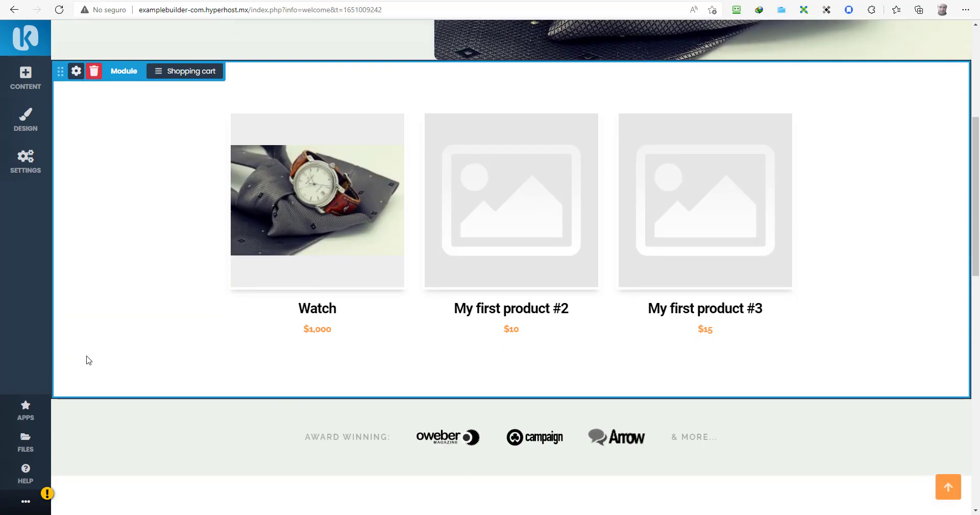
pyautogui.moveTo(64, 409); pyautogui.dragTo(67, 59)
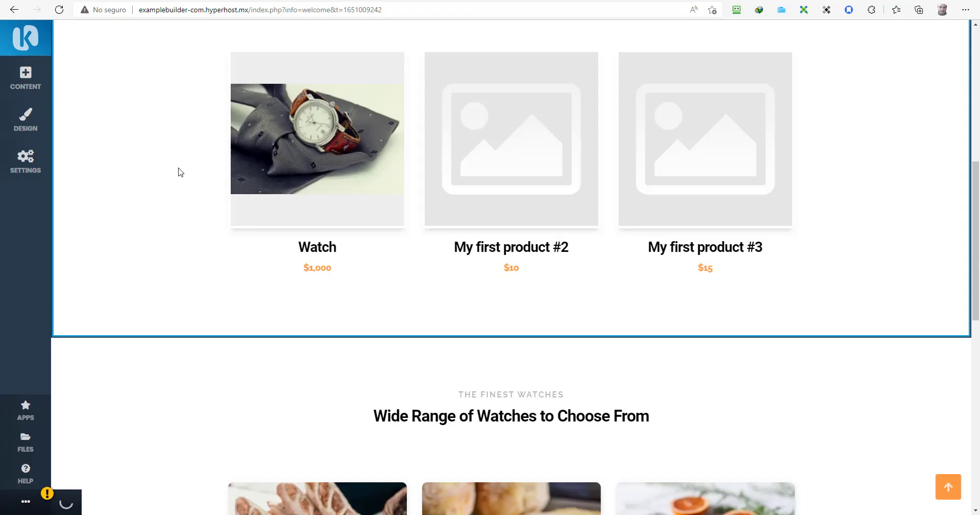
pyautogui.moveTo(61, 350); pyautogui.dragTo(75, 62)
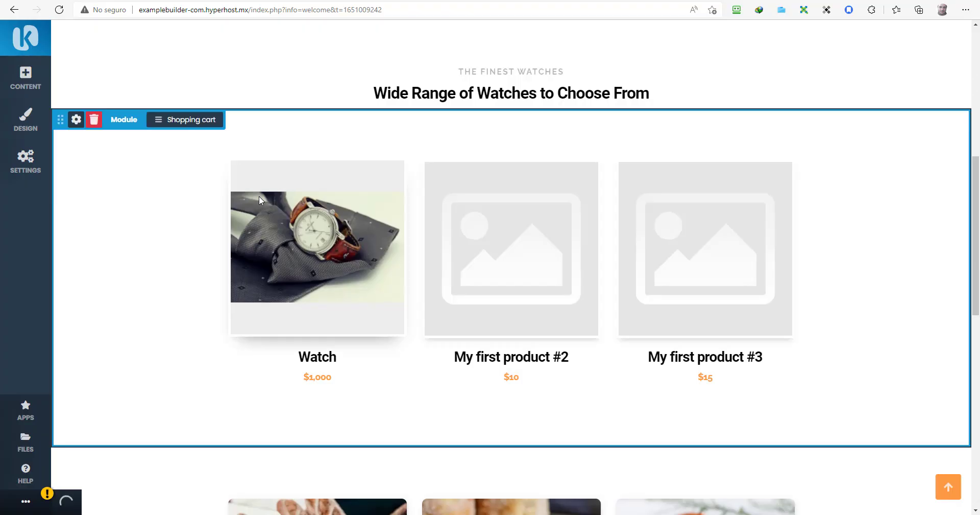
# Step: Delete the Bread, Sandwich and Pie cards block and open the Watch product page
pyautogui.scroll(-4, 259, 195)
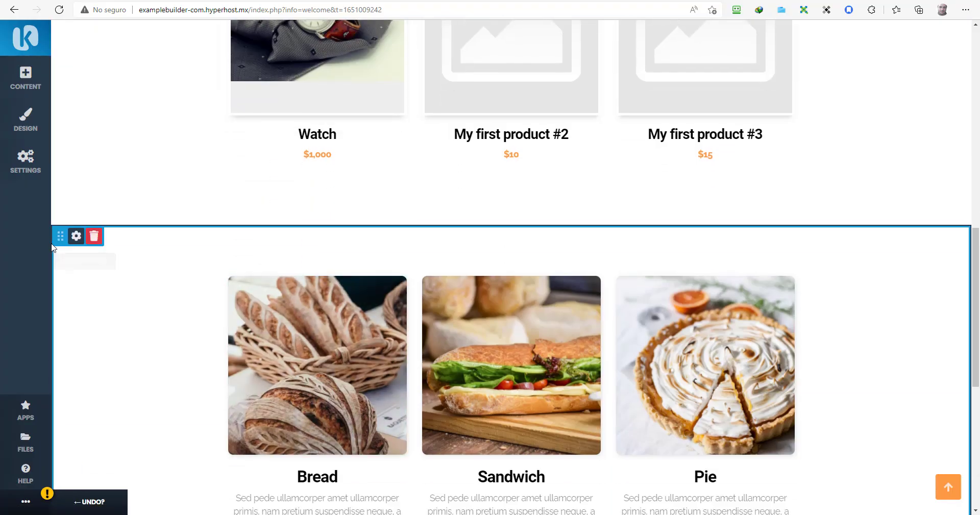
pyautogui.click(94, 238)
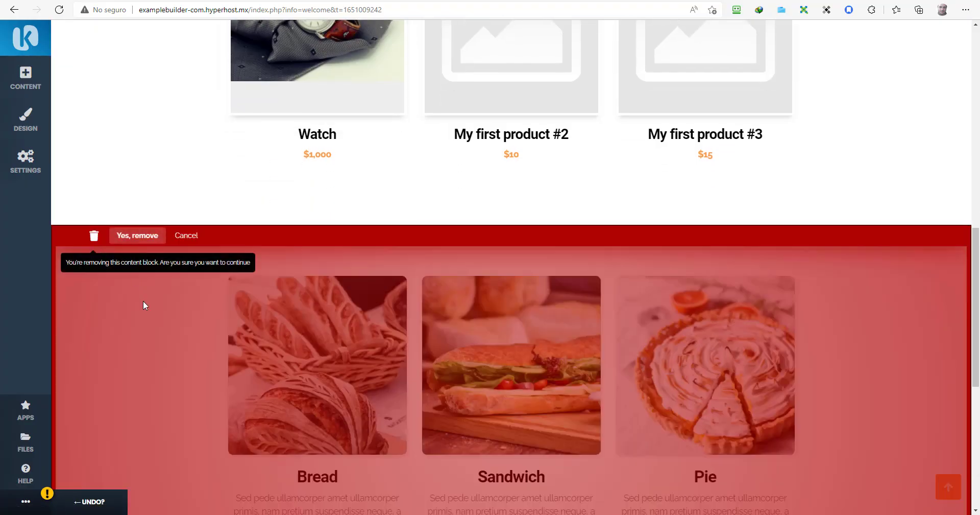
pyautogui.click(141, 237)
pyautogui.scroll(4, 452, 237)
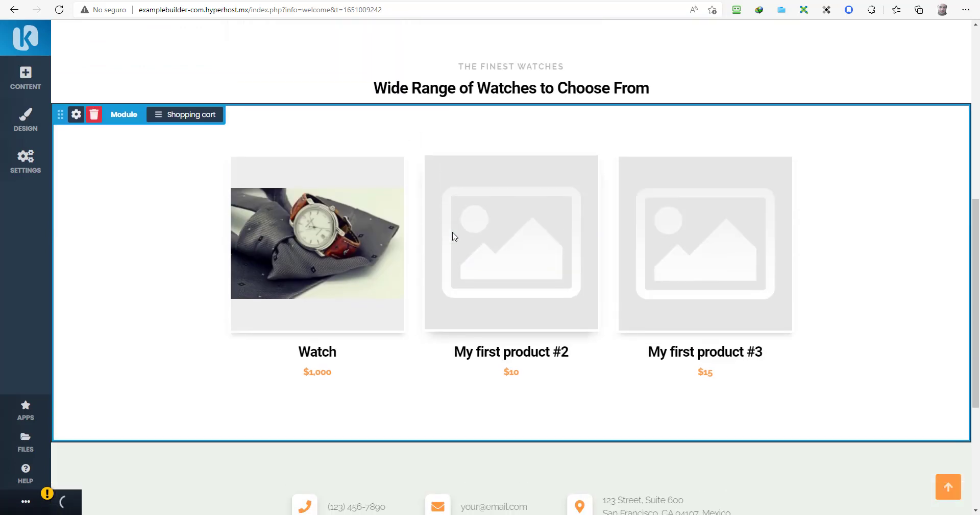
pyautogui.click(311, 257)
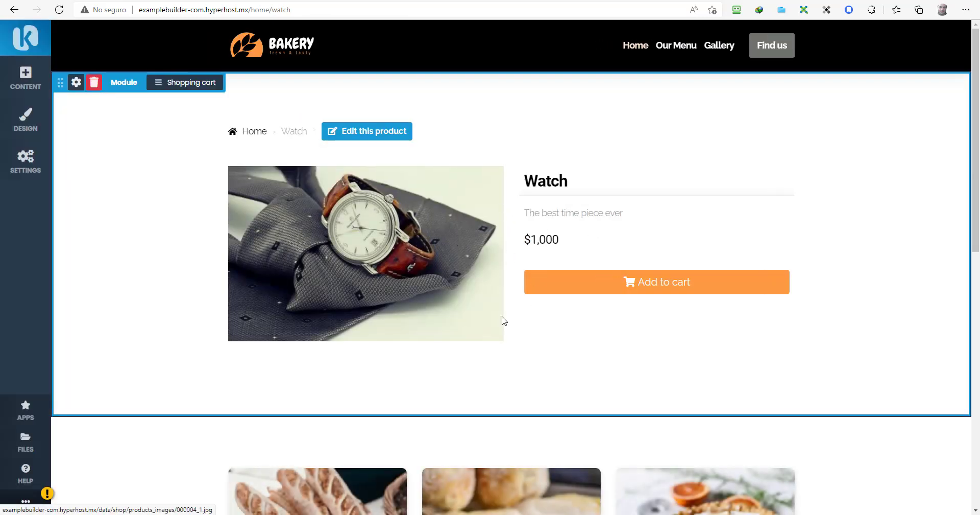
# Step: Trash the Bread, Sandwich and Pie block on the Watch page, confirming Yes, remove
pyautogui.scroll(-10, 411, 400)
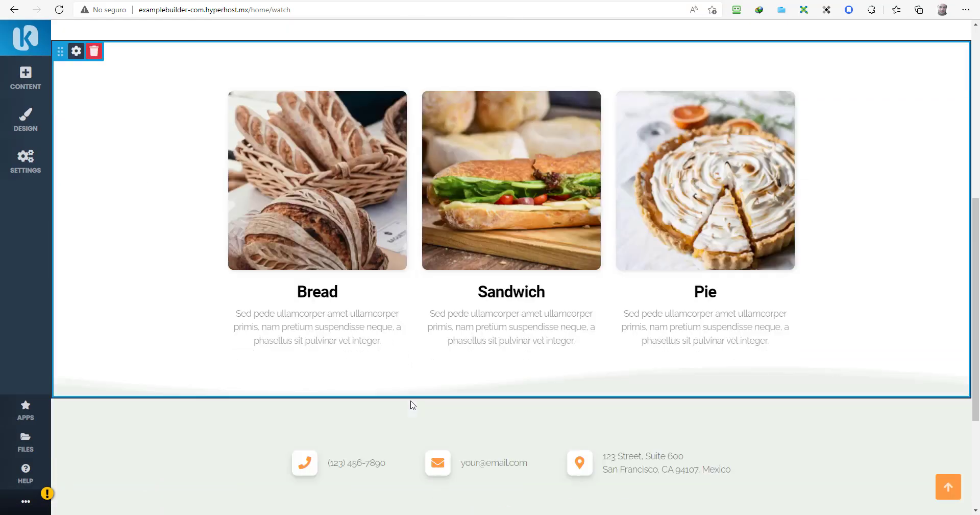
pyautogui.scroll(12, 403, 368)
pyautogui.scroll(-3, 381, 328)
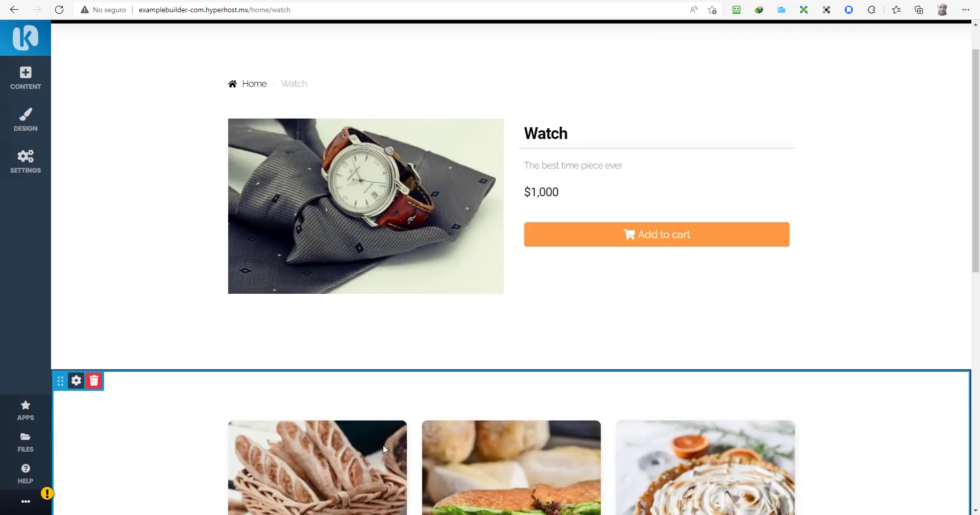
pyautogui.click(93, 279)
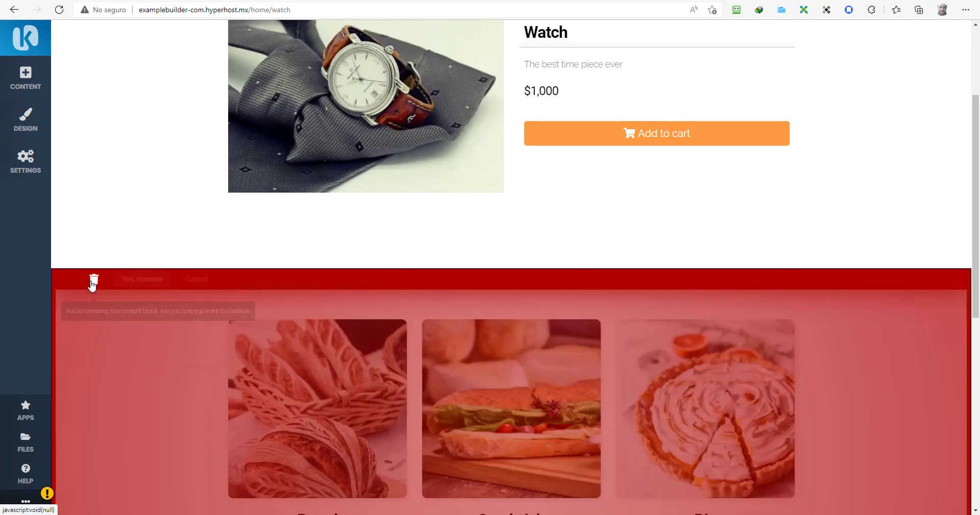
pyautogui.click(137, 278)
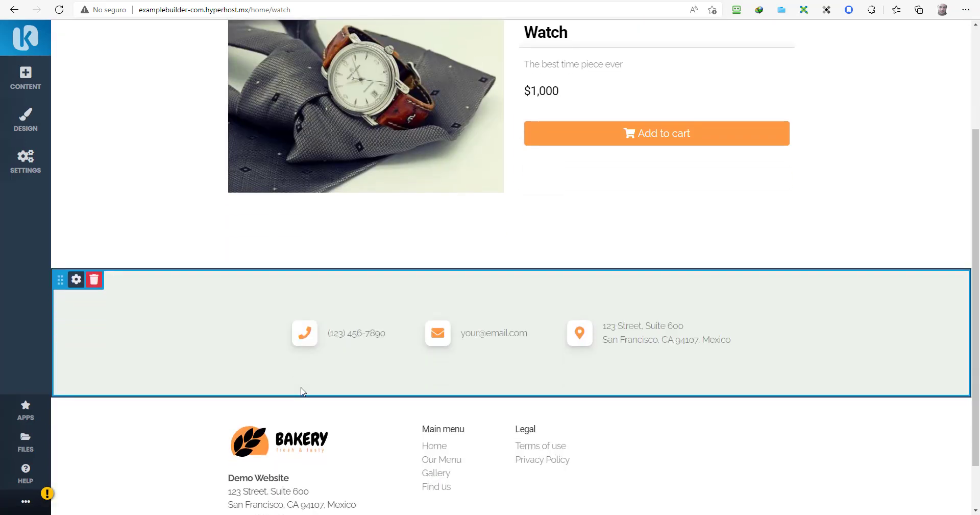
pyautogui.scroll(-1, 510, 340)
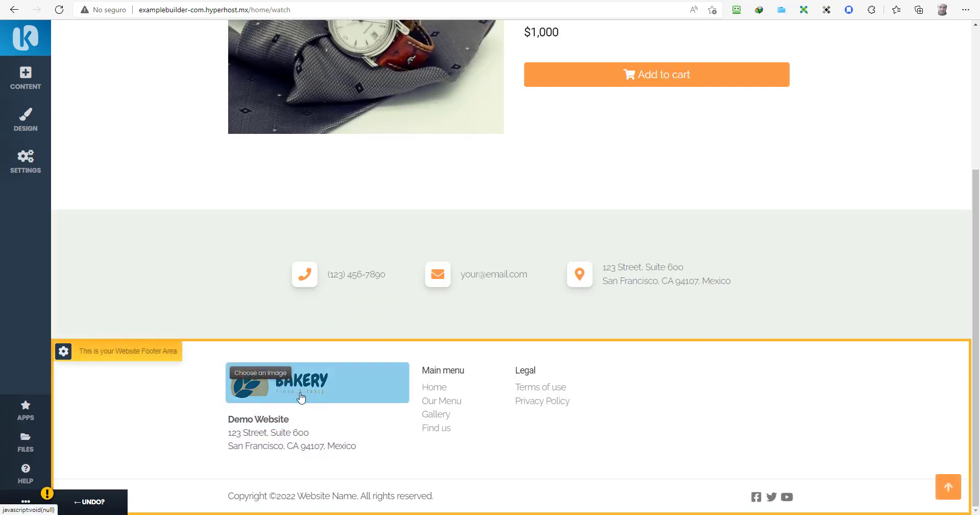
pyautogui.scroll(4, 302, 399)
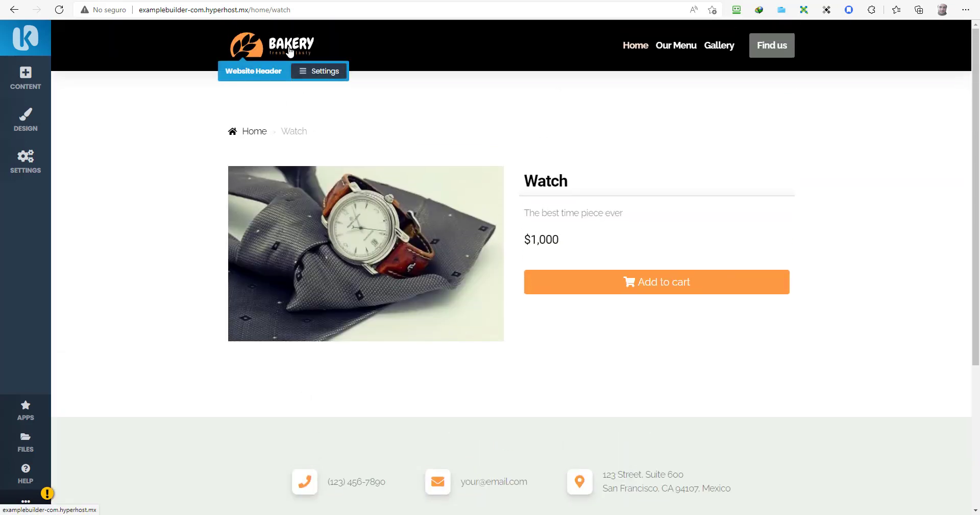
# Step: From the header Settings, open Logo and Website Title and launch Create a Logo
pyautogui.click(312, 73)
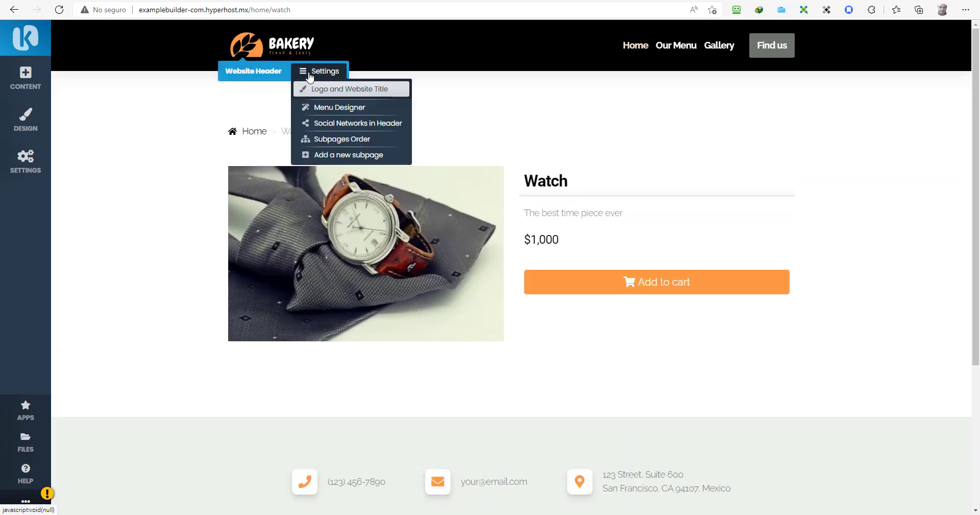
pyautogui.click(358, 90)
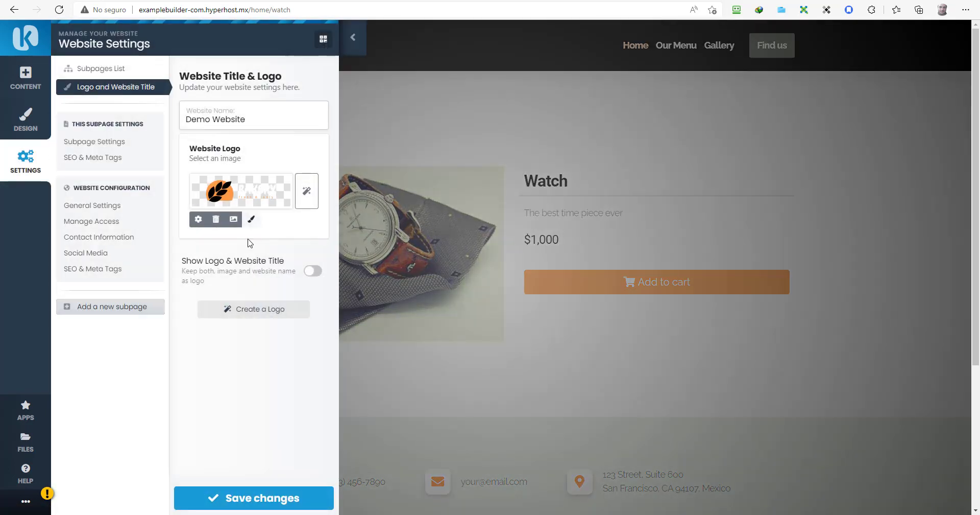
pyautogui.click(241, 314)
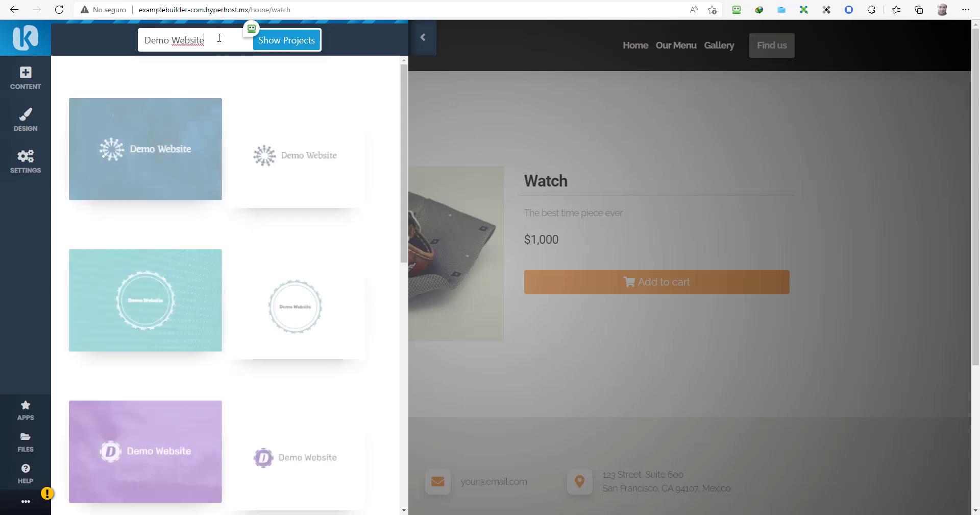
# Step: Generate logo ideas for 'Watches Galore', load more projects, and pick the red leaf W design
pyautogui.moveTo(219, 38); pyautogui.dragTo(113, 44)
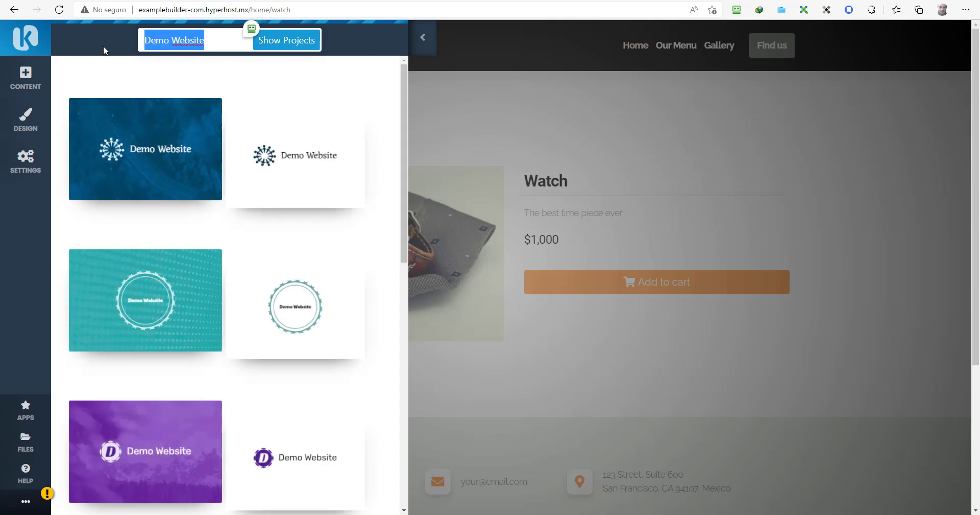
pyautogui.write('Watches Galore')
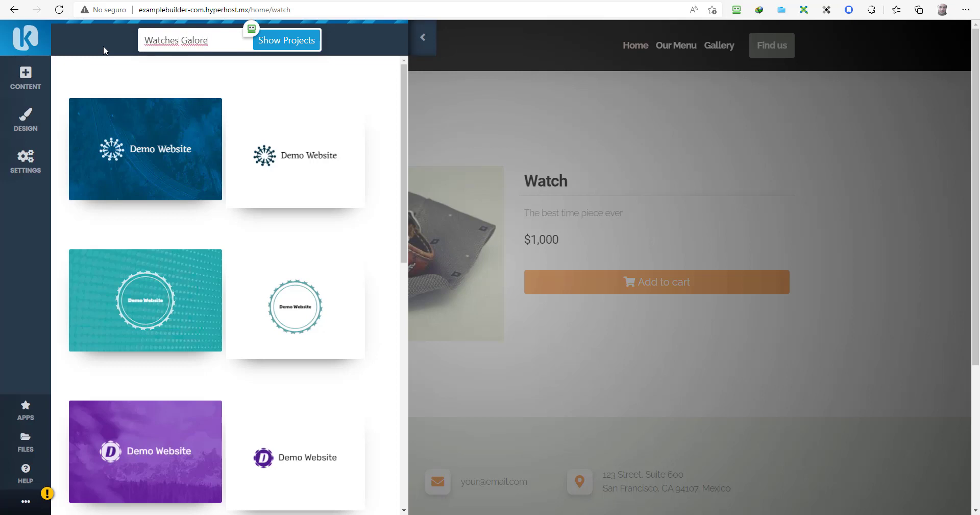
pyautogui.click(298, 40)
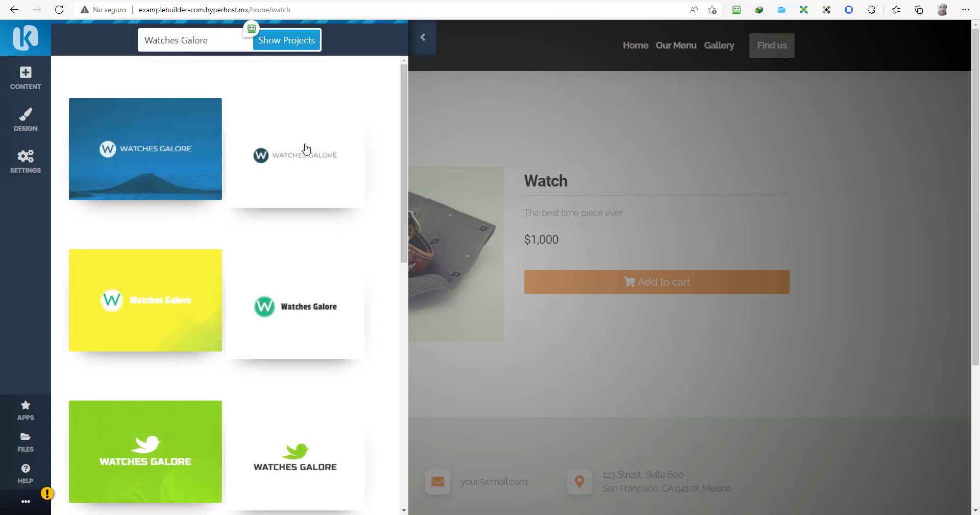
pyautogui.scroll(-6, 291, 167)
pyautogui.scroll(-6, 290, 169)
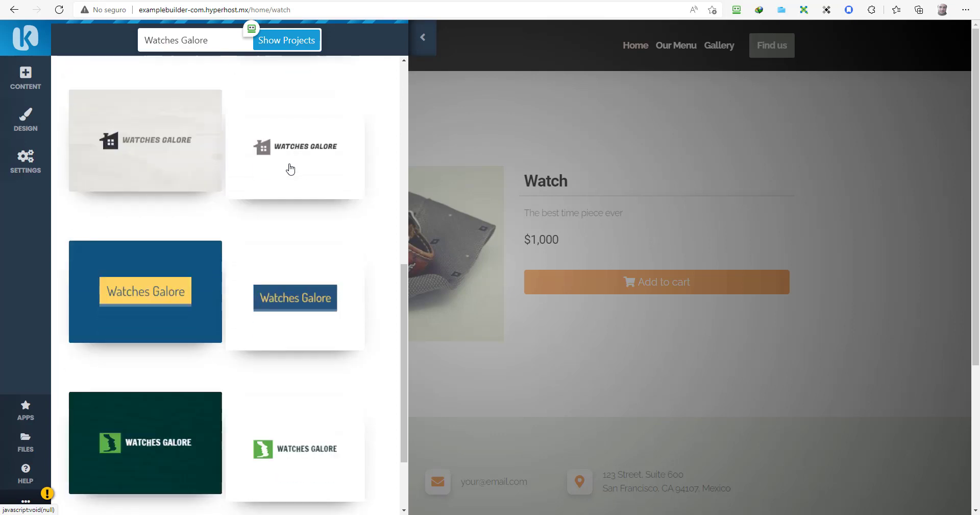
pyautogui.scroll(-2, 290, 172)
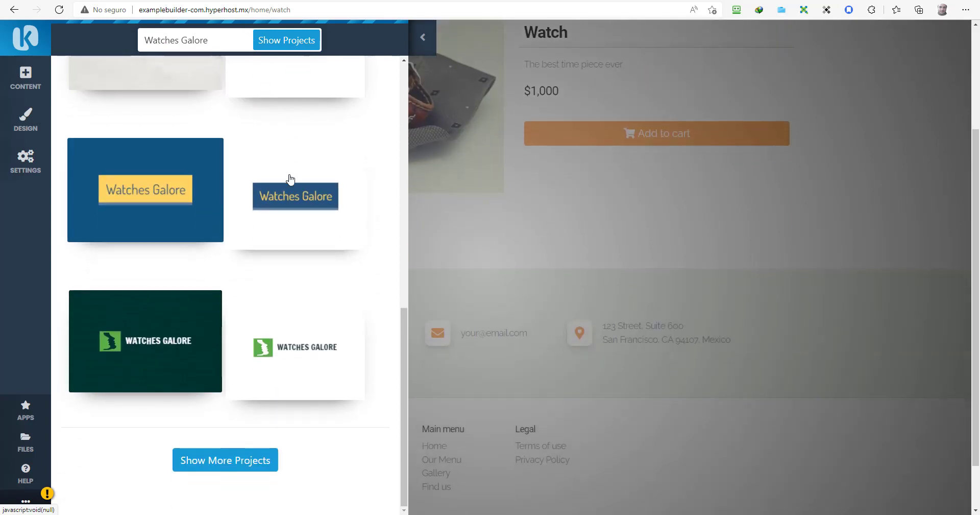
pyautogui.click(220, 473)
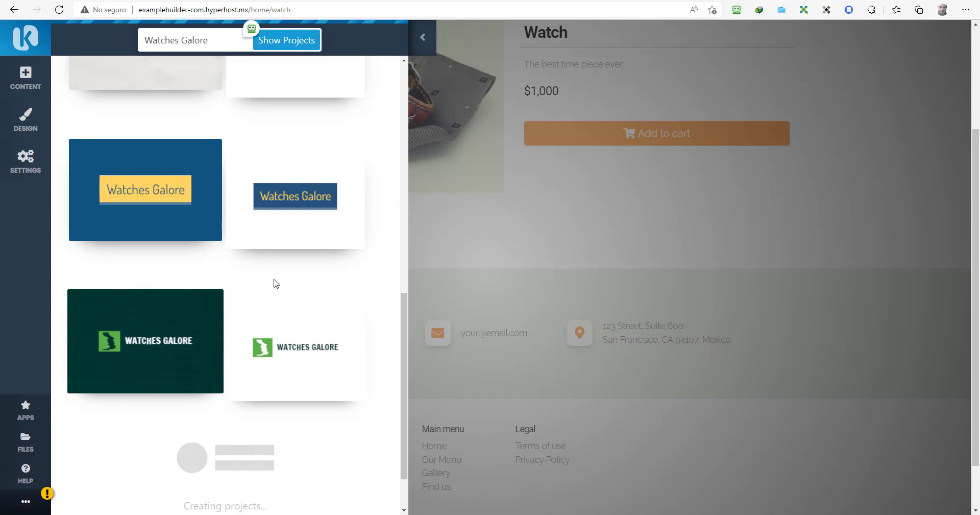
pyautogui.scroll(-5, 274, 284)
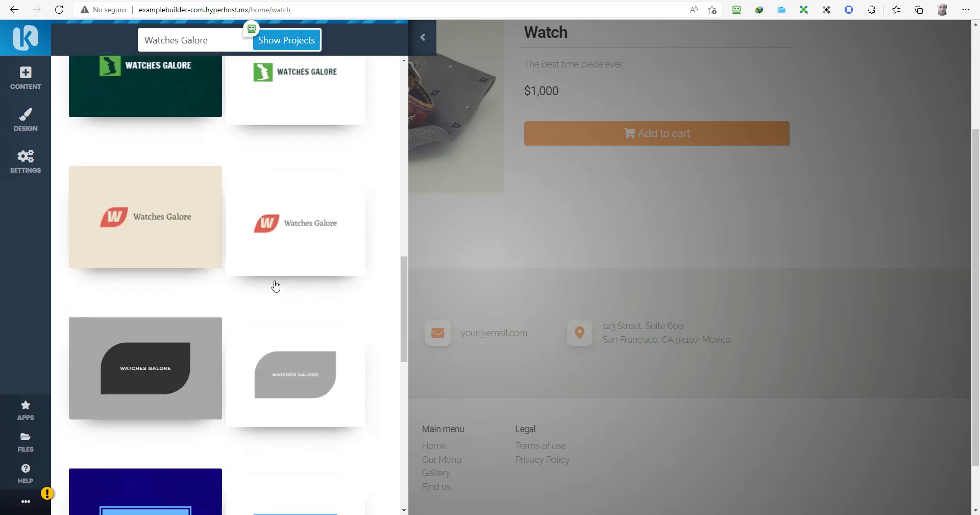
pyautogui.click(283, 234)
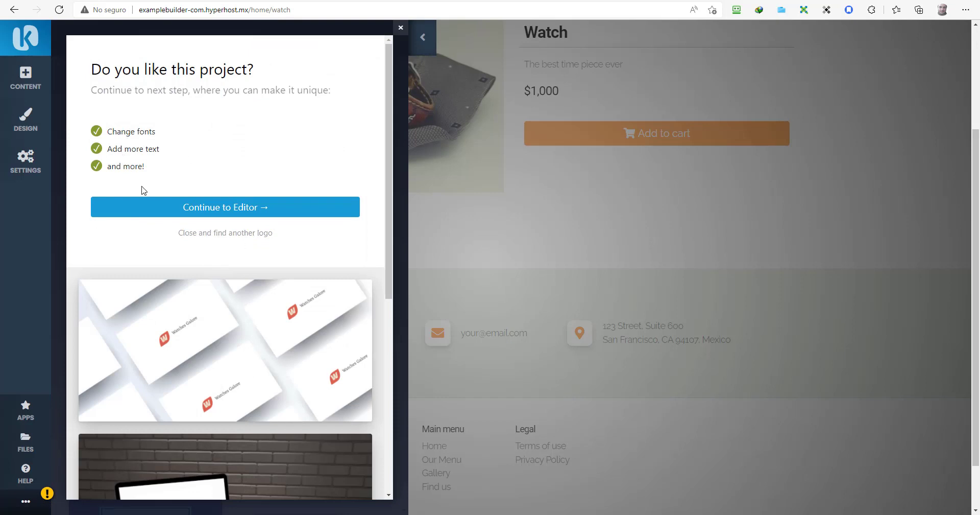
# Step: Open the red W Watches Galore logo in the editor and browse the template gallery
pyautogui.click(209, 207)
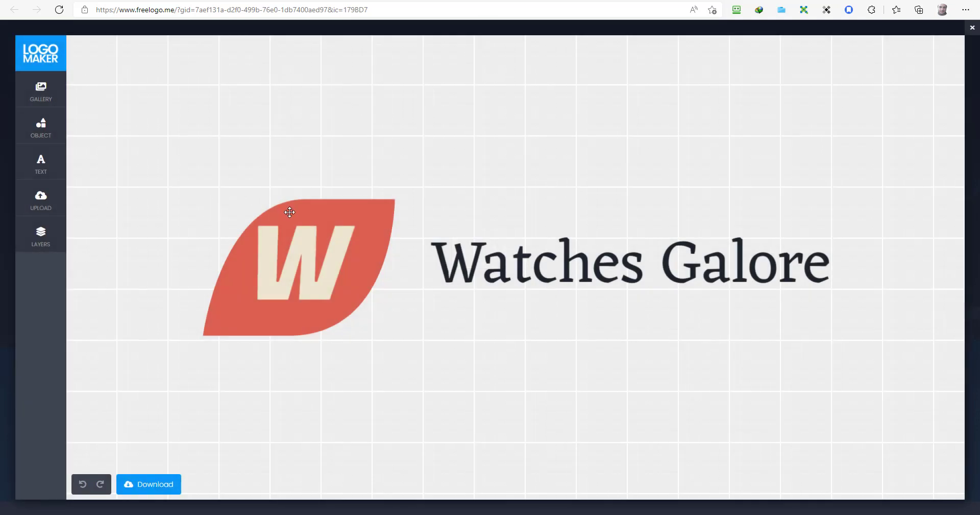
pyautogui.click(23, 92)
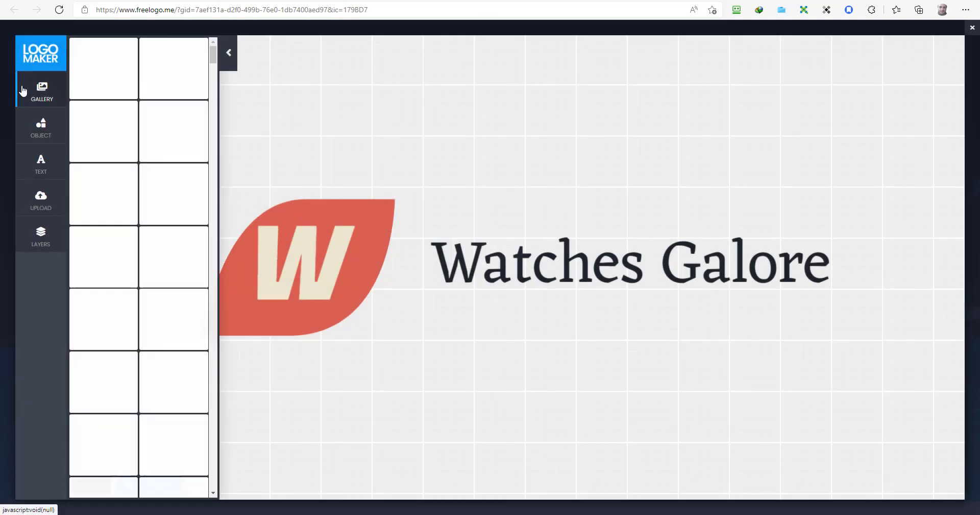
pyautogui.scroll(-6, 153, 230)
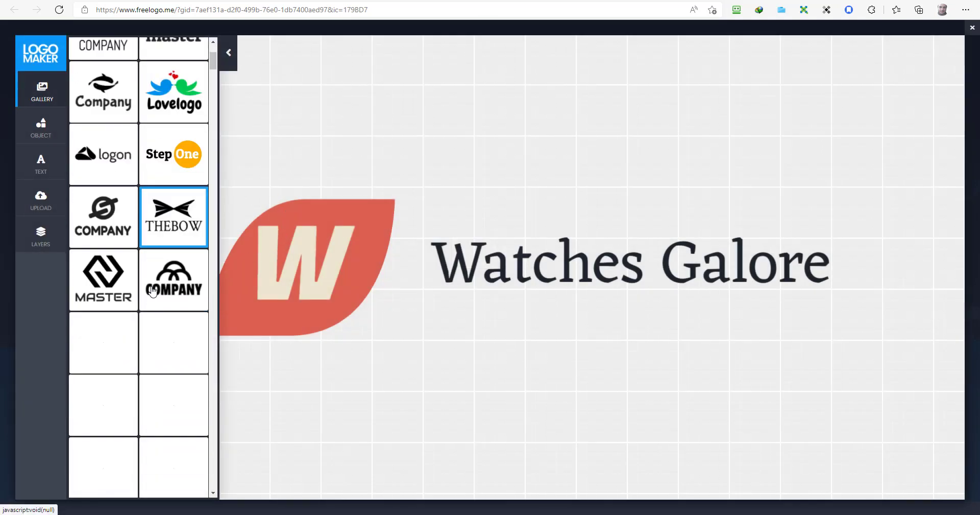
pyautogui.scroll(-8, 151, 292)
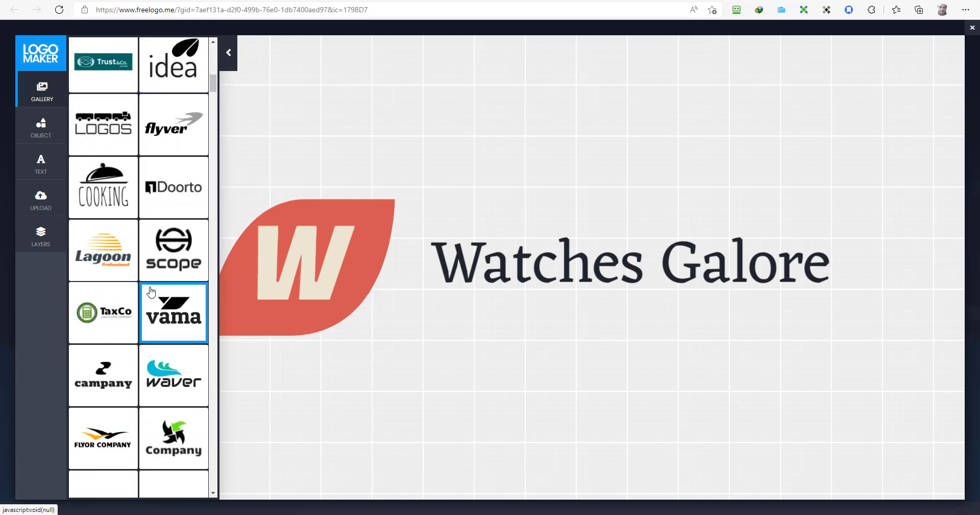
pyautogui.scroll(-3, 150, 291)
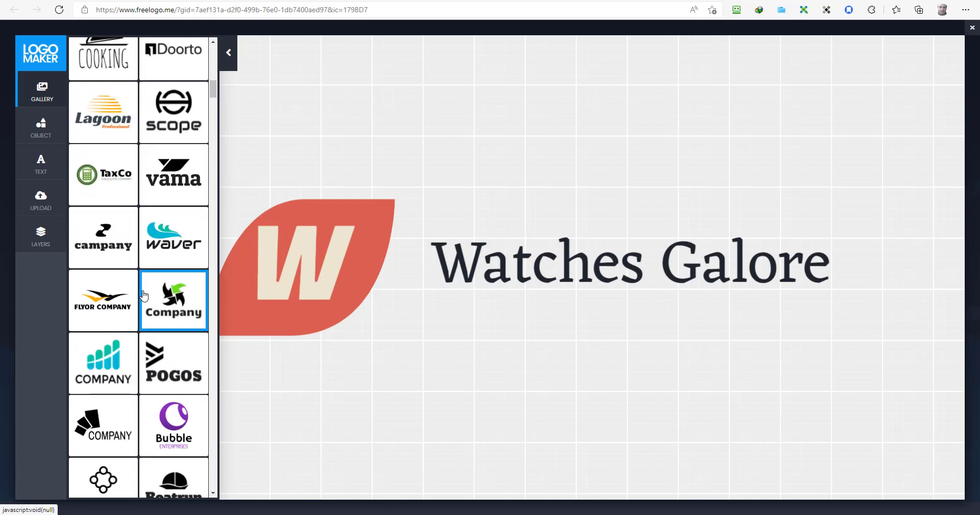
# Step: Look through the Object, Icons, Text and Upload panels, then list the W, Clipart and Watches Galore layers
pyautogui.click(45, 137)
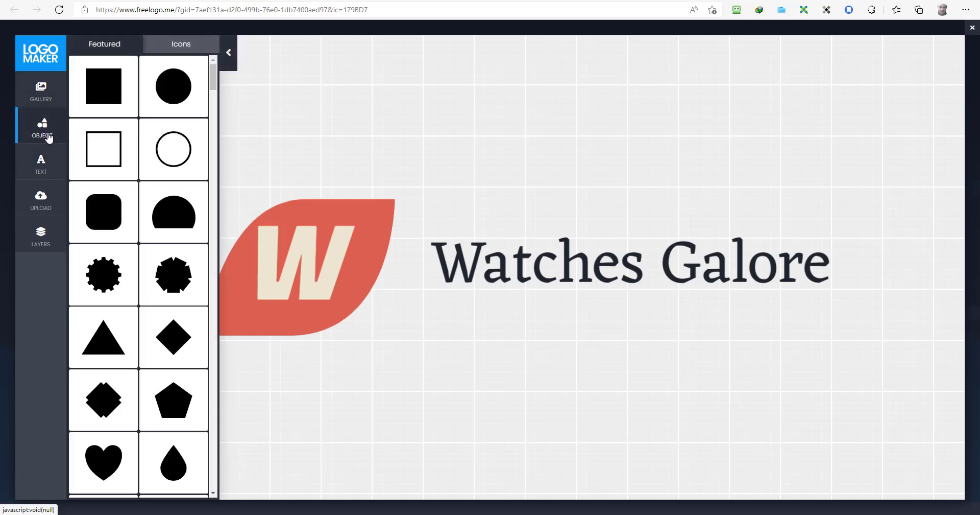
pyautogui.click(179, 48)
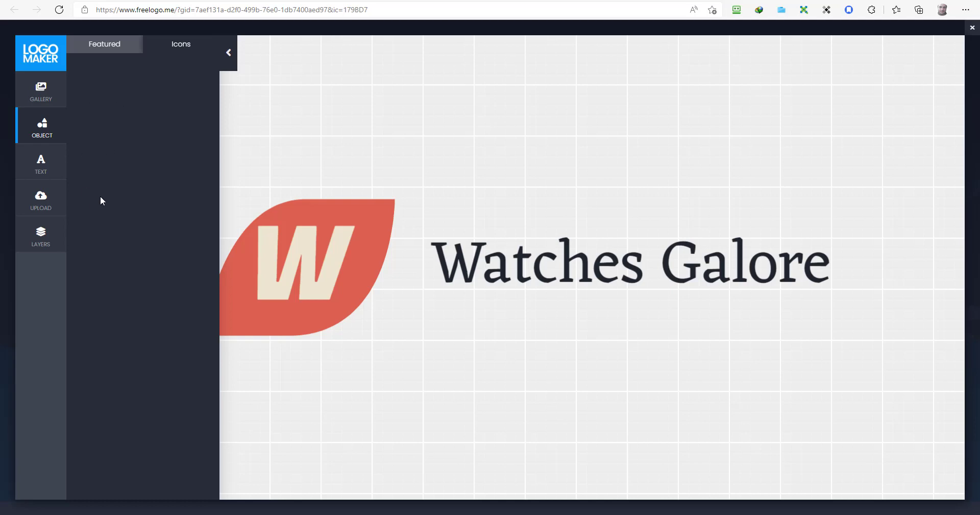
pyautogui.click(42, 164)
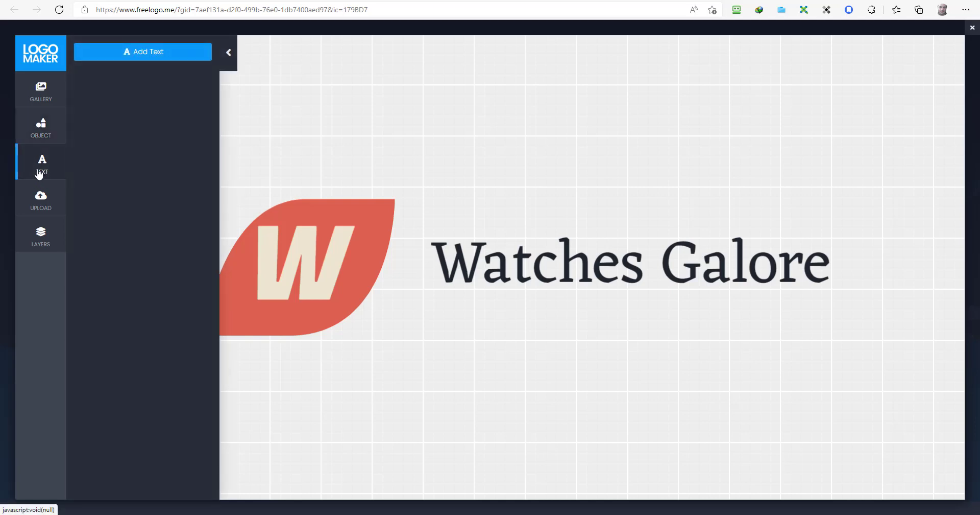
pyautogui.click(39, 203)
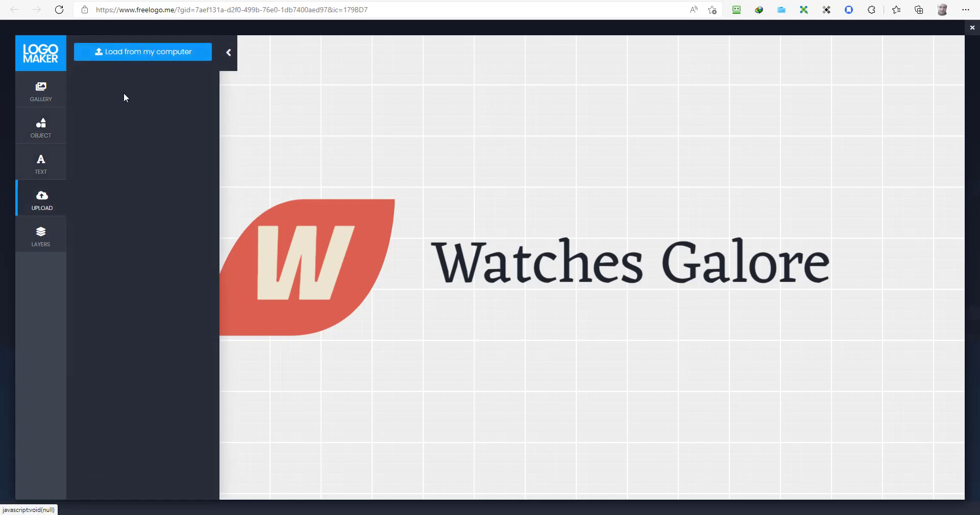
pyautogui.click(41, 232)
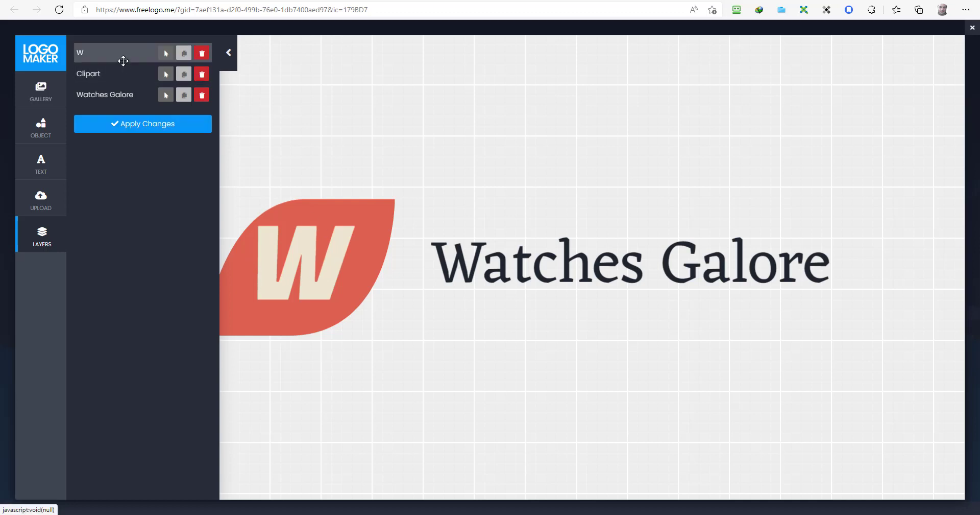
# Step: Nudge the W letter down on the leaf, then select all the Watches Galore text for editing
pyautogui.click(165, 52)
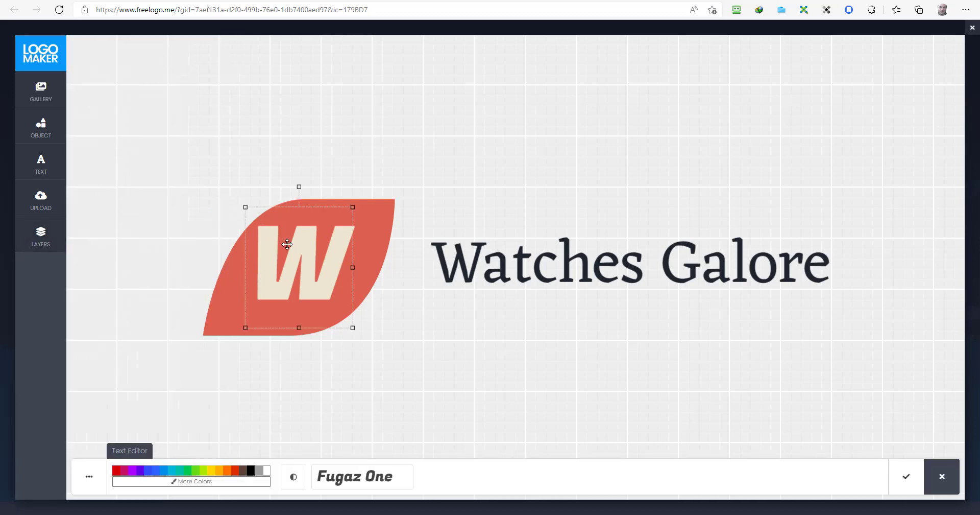
pyautogui.moveTo(287, 244)
pyautogui.mouseDown()
pyautogui.moveTo(366, 199)
pyautogui.moveTo(390, 170)
pyautogui.moveTo(304, 249)
pyautogui.moveTo(286, 253)
pyautogui.mouseUp()
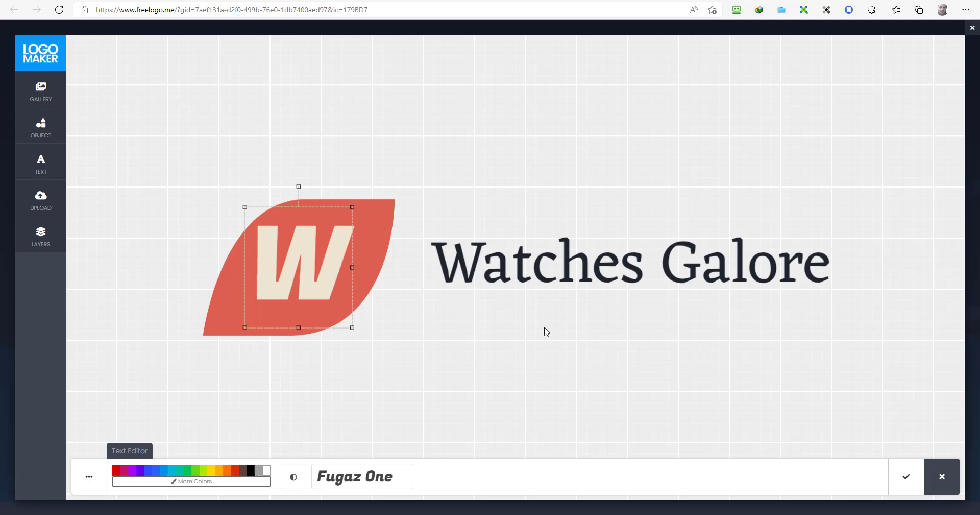
pyautogui.click(526, 268)
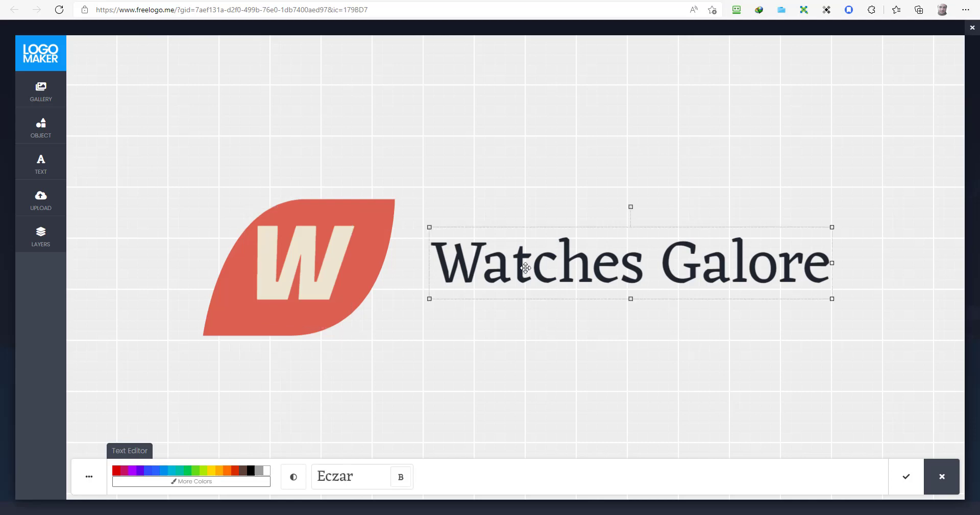
pyautogui.click(45, 160)
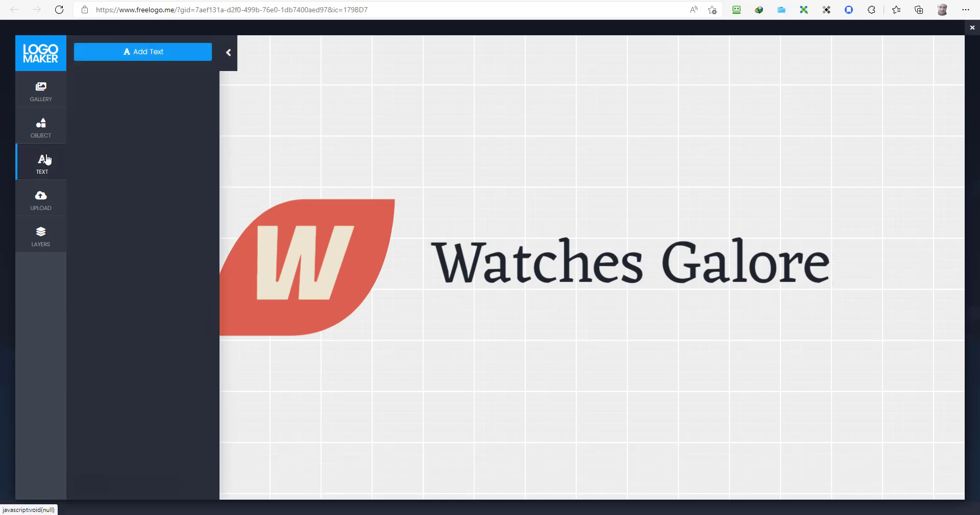
pyautogui.click(574, 268)
pyautogui.doubleClick(574, 268)
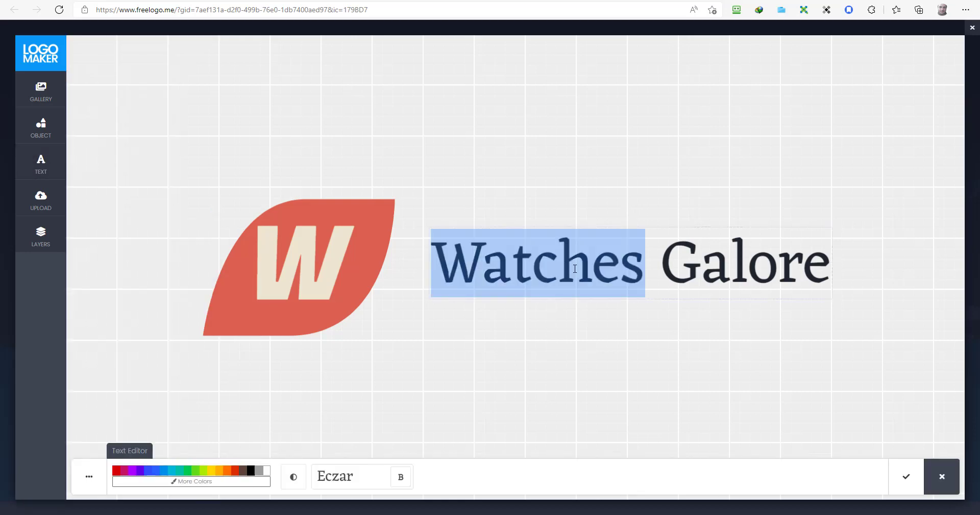
pyautogui.click(575, 268)
pyautogui.click(654, 262)
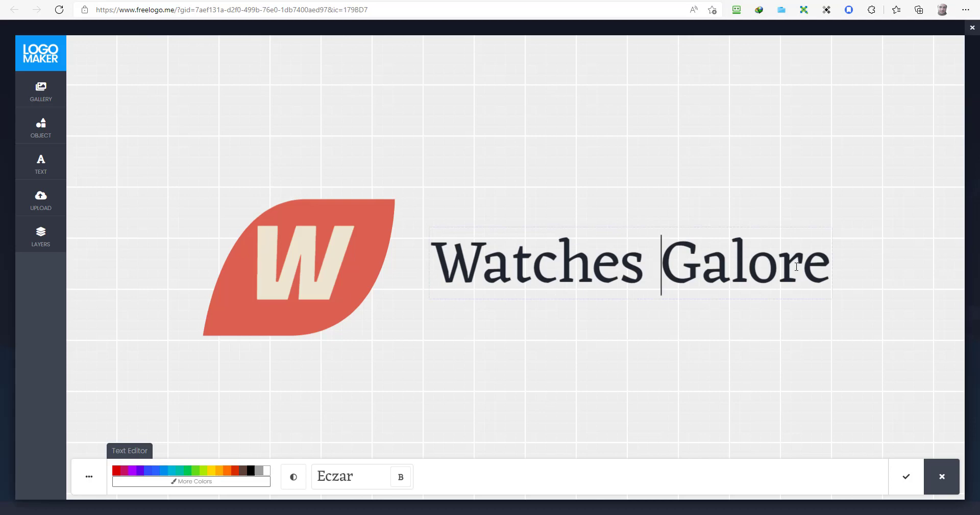
pyautogui.moveTo(830, 266); pyautogui.dragTo(450, 261)
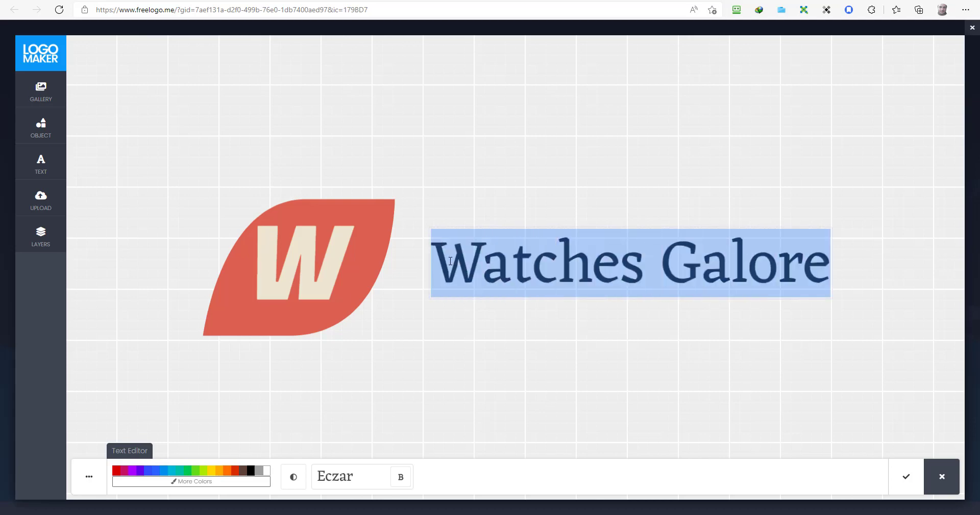
# Step: Set 'Watches Galore' in the Bilbo font, apply it, and start downloading the logo
pyautogui.click(377, 481)
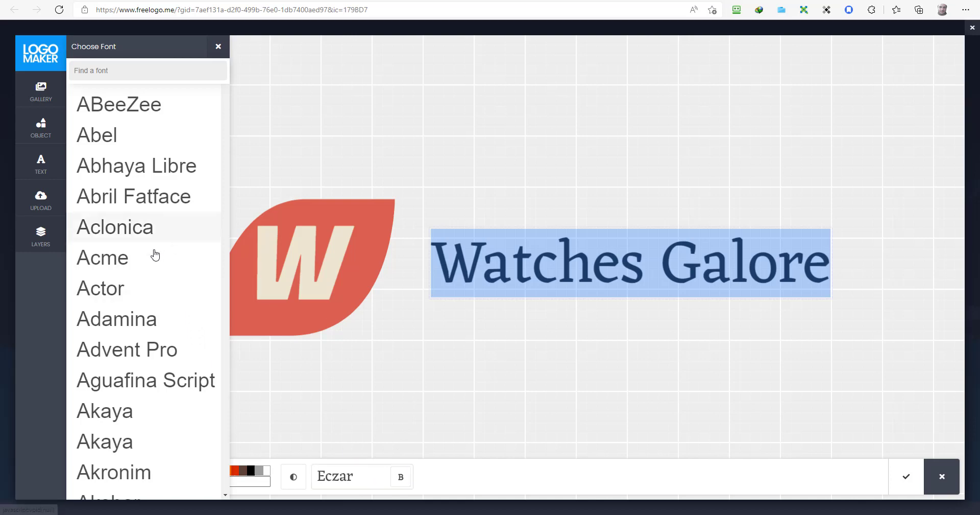
pyautogui.scroll(-20, 155, 255)
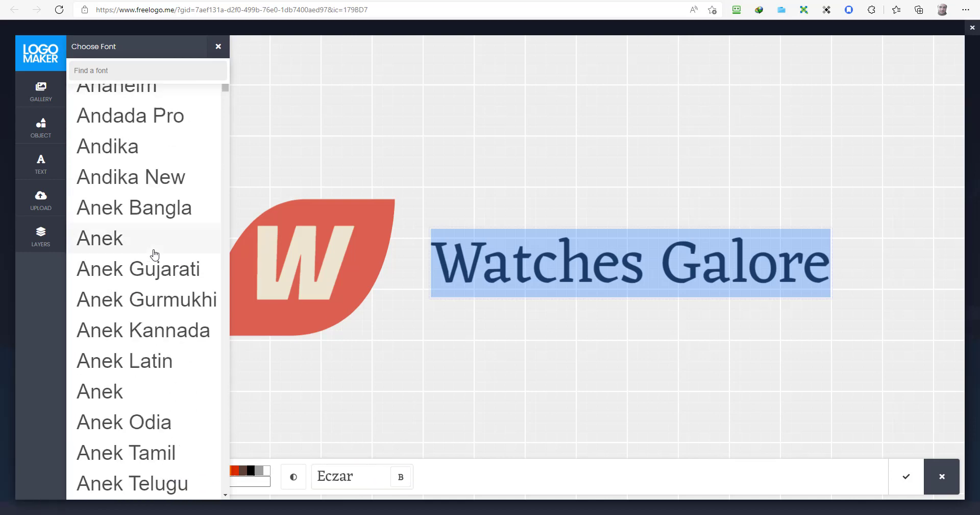
pyautogui.scroll(-20, 155, 255)
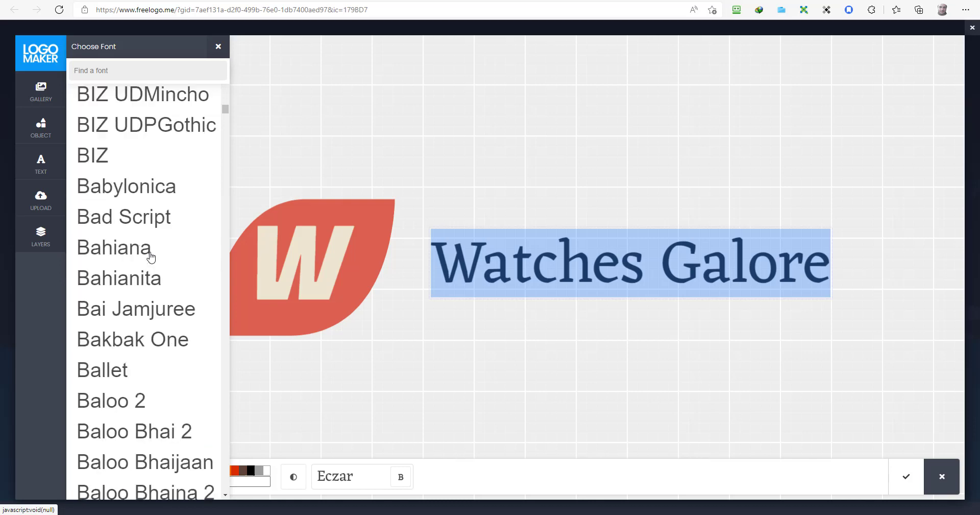
pyautogui.scroll(-20, 151, 257)
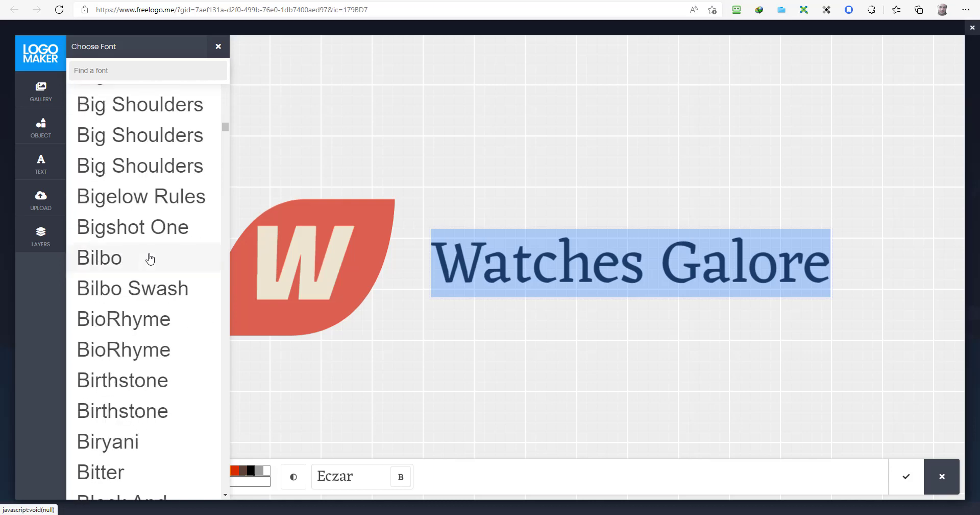
pyautogui.click(149, 259)
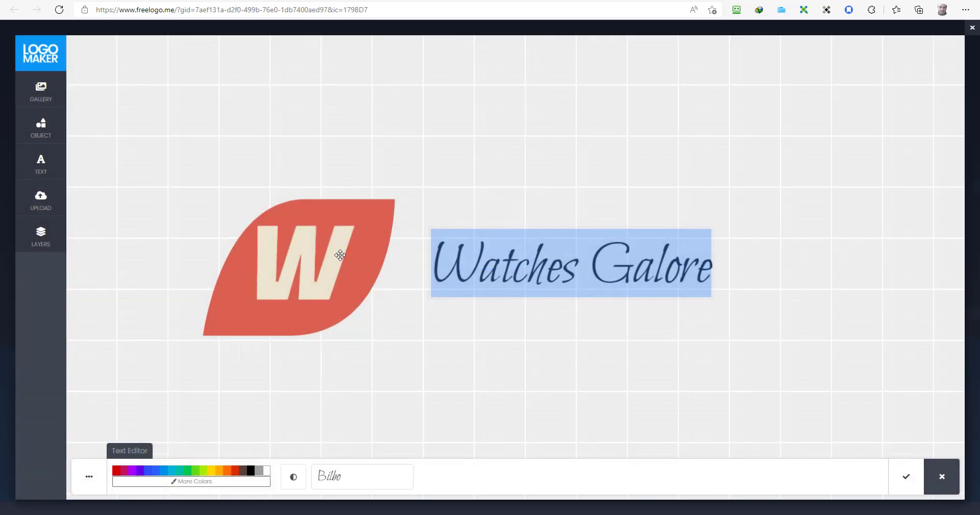
pyautogui.click(906, 476)
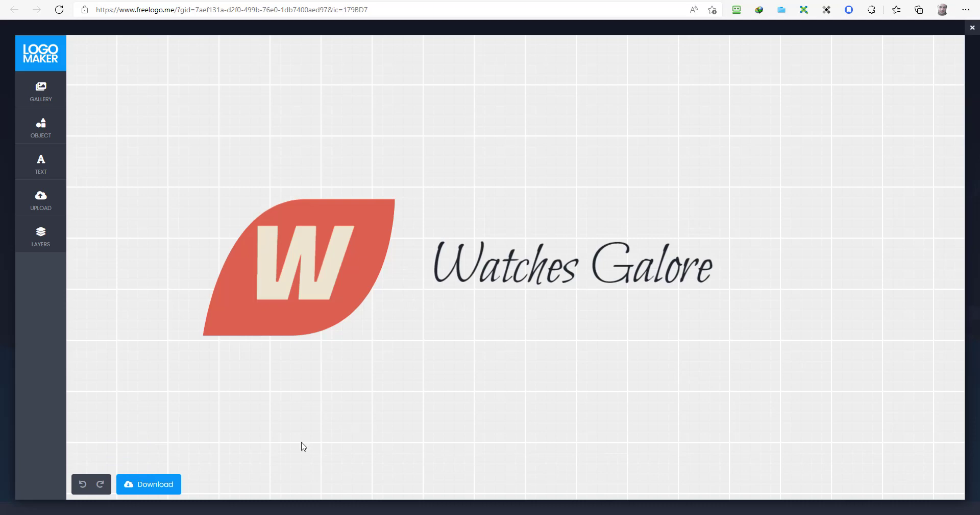
pyautogui.click(166, 485)
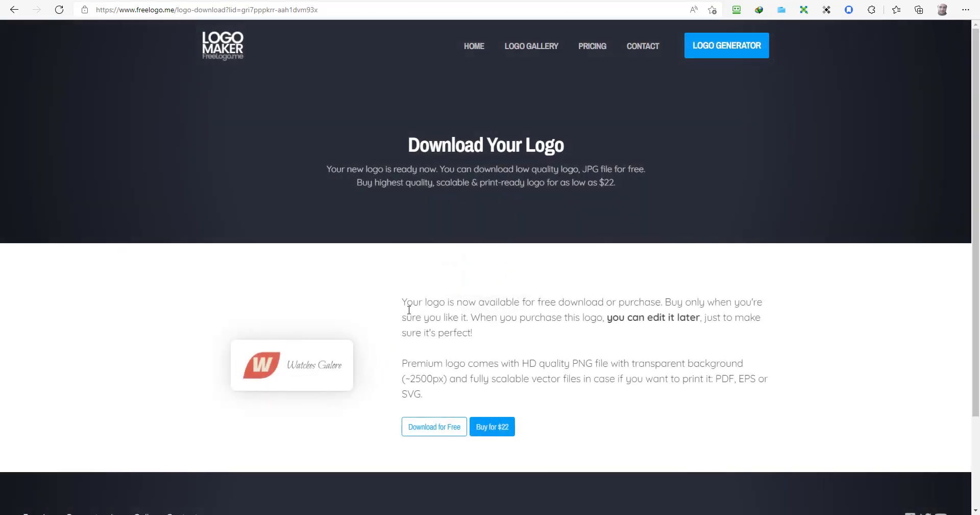
# Step: Download the free Watches Galore logo file, then return to the Kopage tab
pyautogui.click(433, 428)
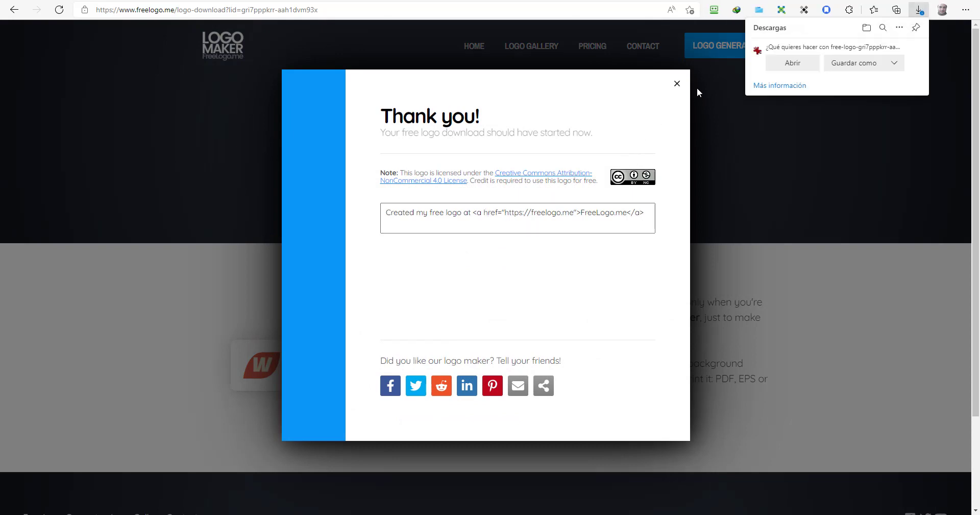
pyautogui.click(300, 1)
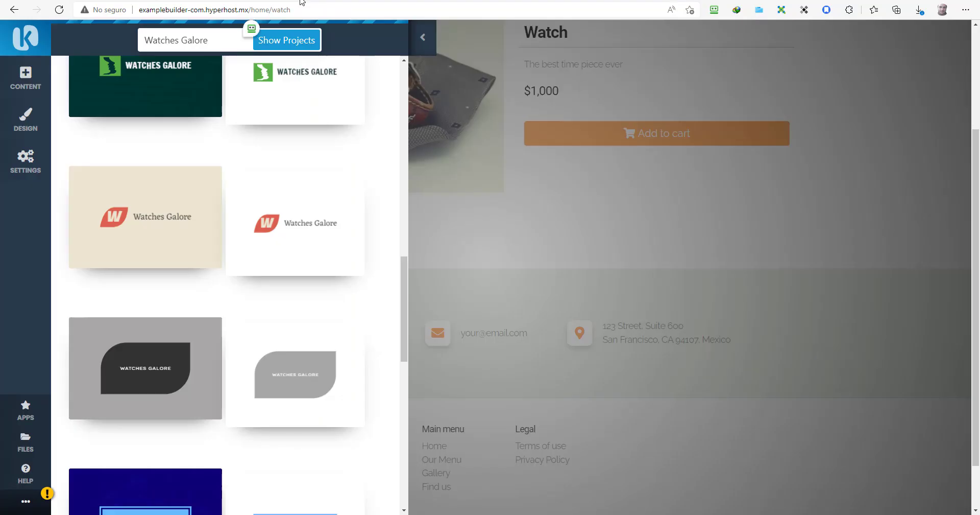
# Step: Dismiss the Watches Galore logo project, close the logo panel, and bring up header settings
pyautogui.click(285, 222)
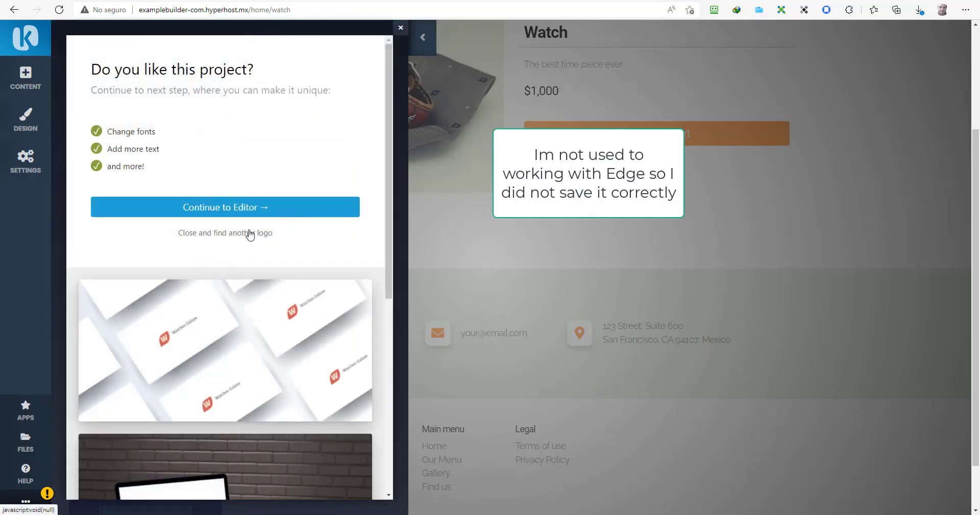
pyautogui.scroll(-7, 247, 232)
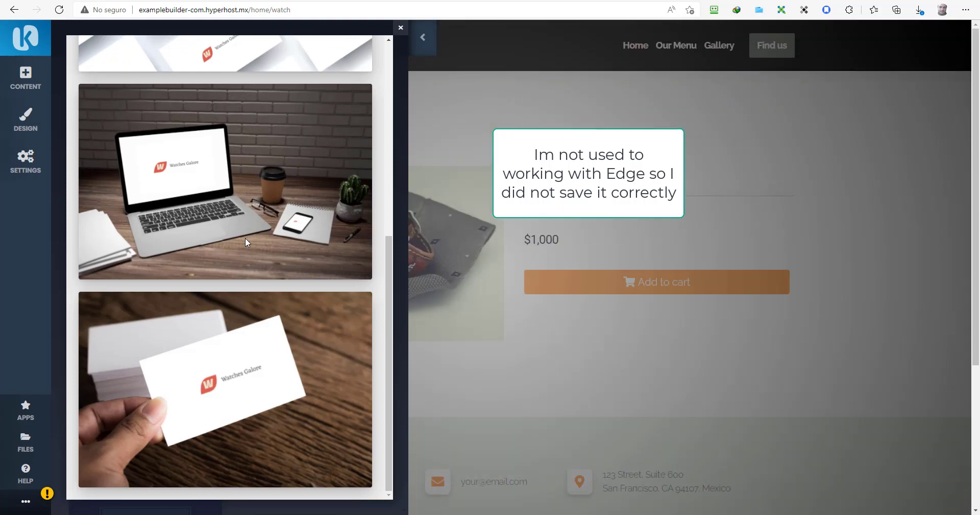
pyautogui.scroll(7, 245, 237)
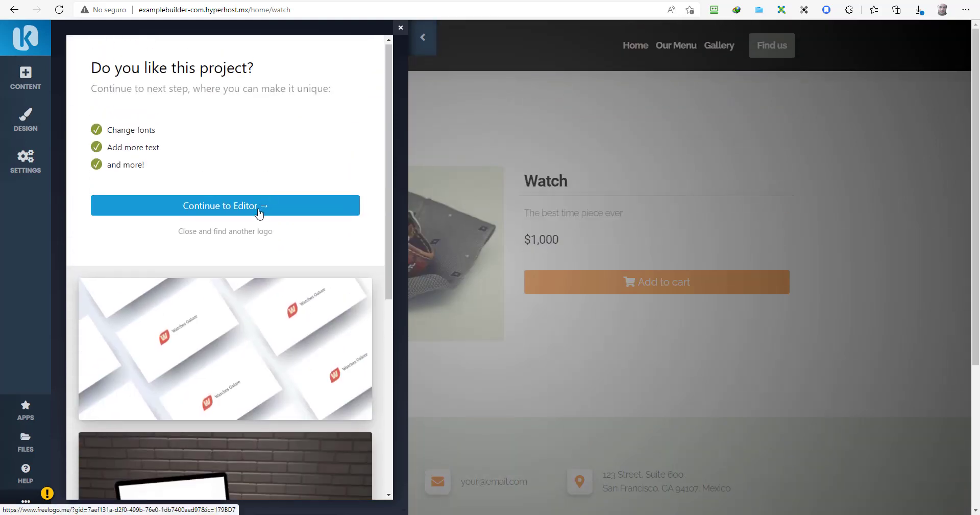
pyautogui.click(241, 234)
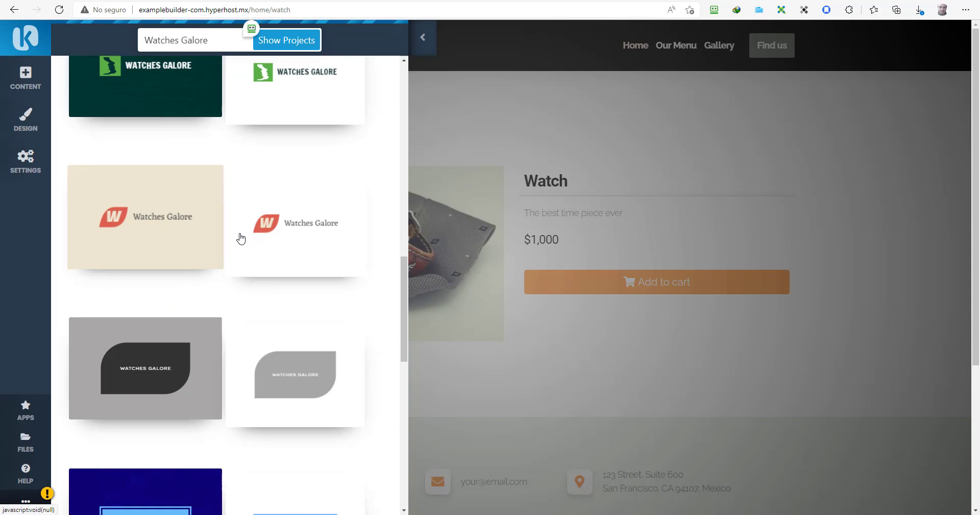
pyautogui.click(416, 42)
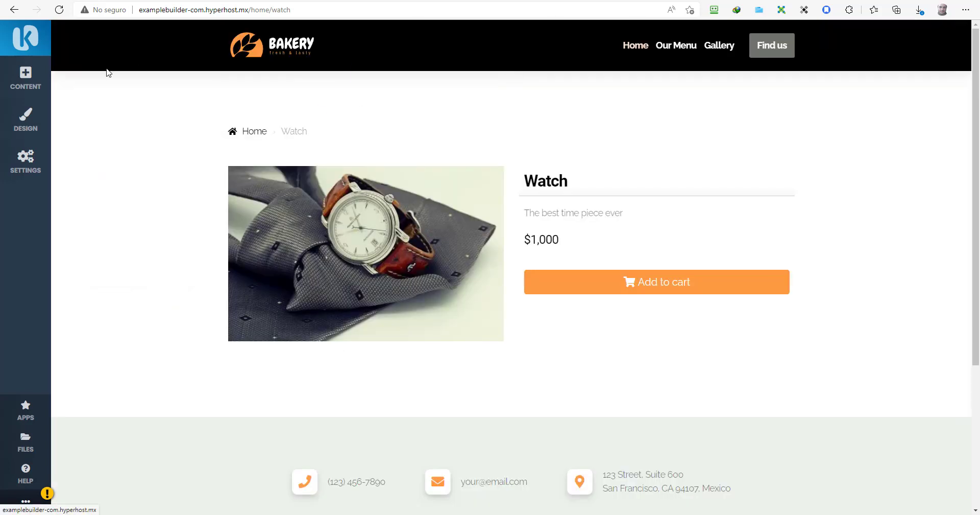
pyautogui.moveTo(313, 51)
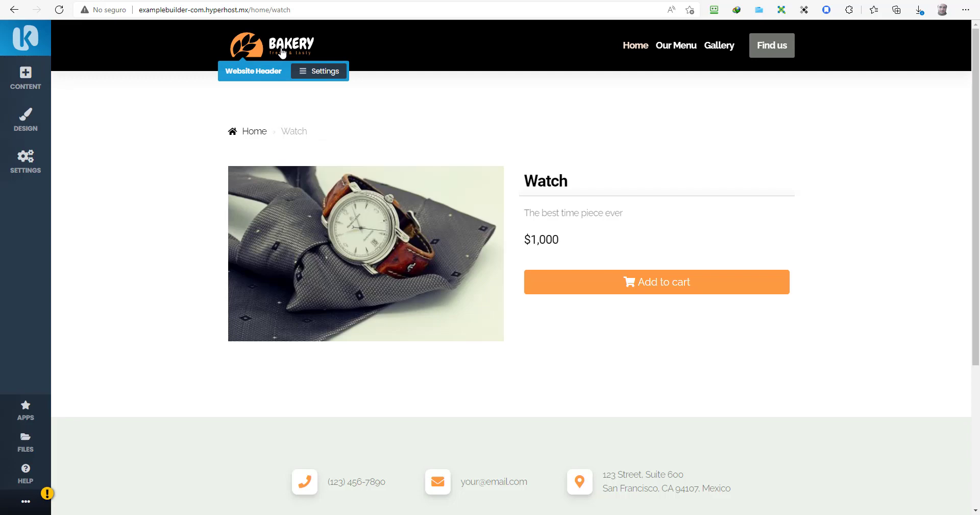
pyautogui.click(301, 73)
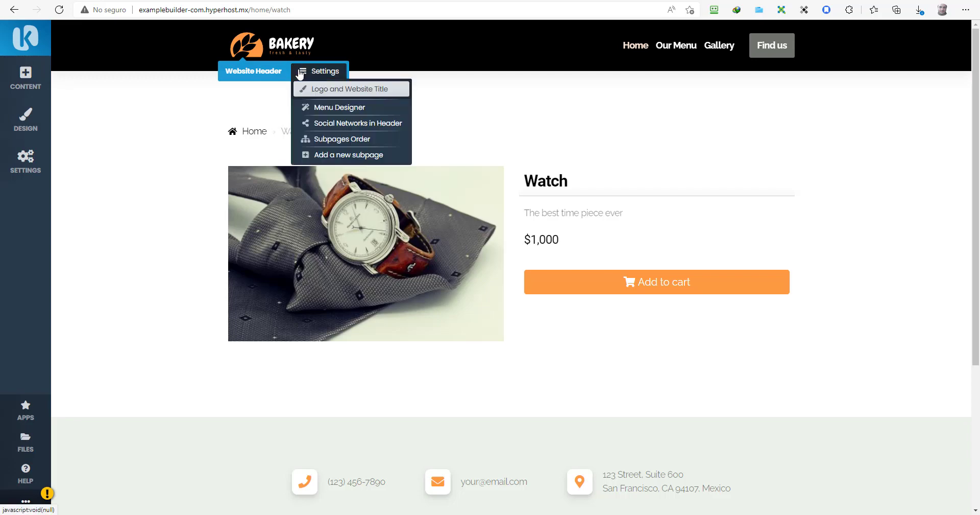
# Step: Rename the website from Demo Website to Watch Galore, then open the Bakery logo in FreeLogo.me
pyautogui.click(311, 109)
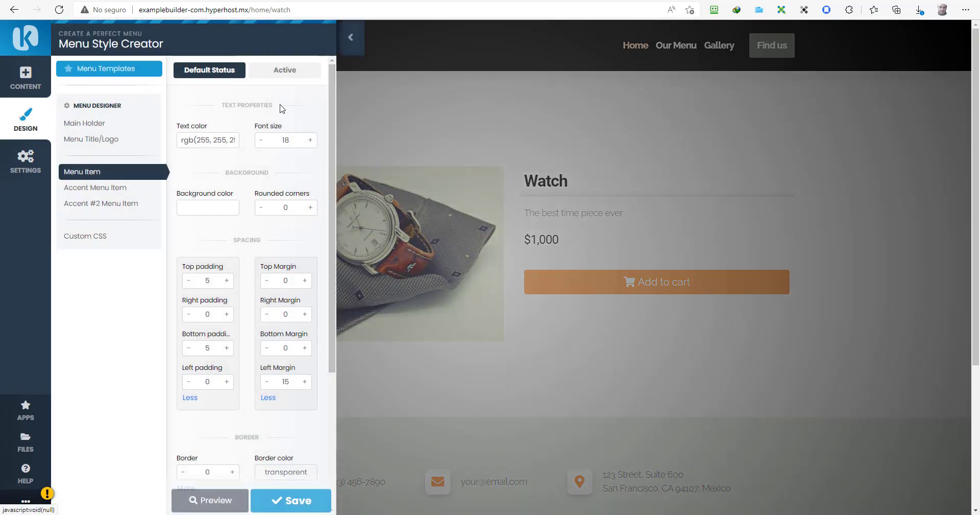
pyautogui.click(38, 159)
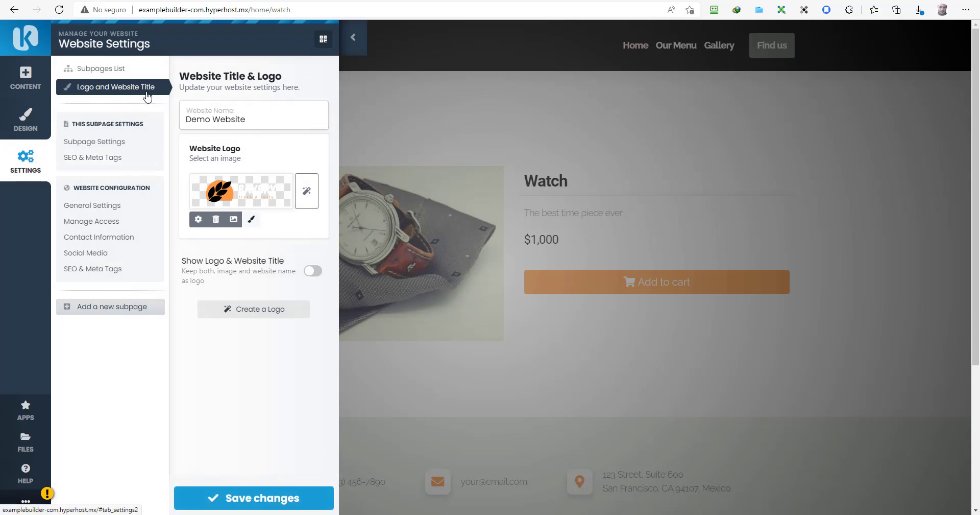
pyautogui.moveTo(250, 121); pyautogui.dragTo(185, 121)
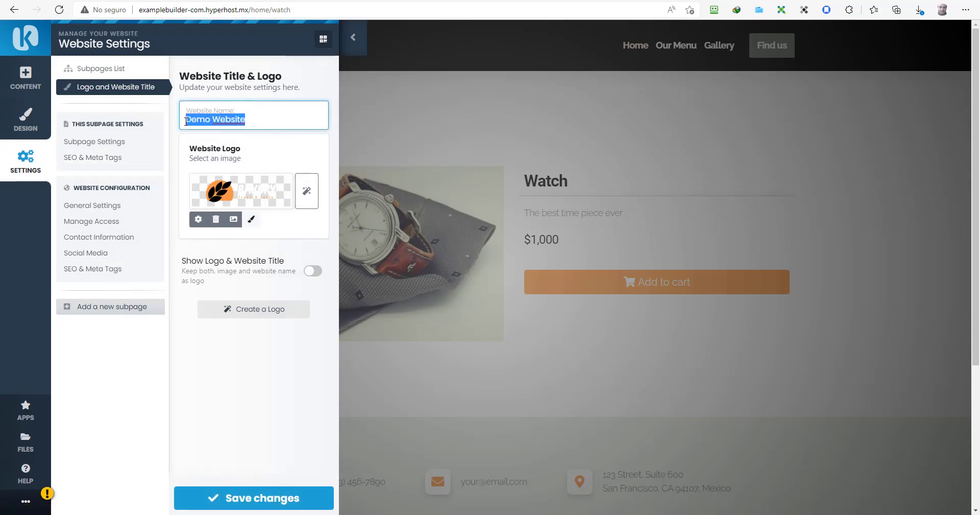
pyautogui.write('Watch')
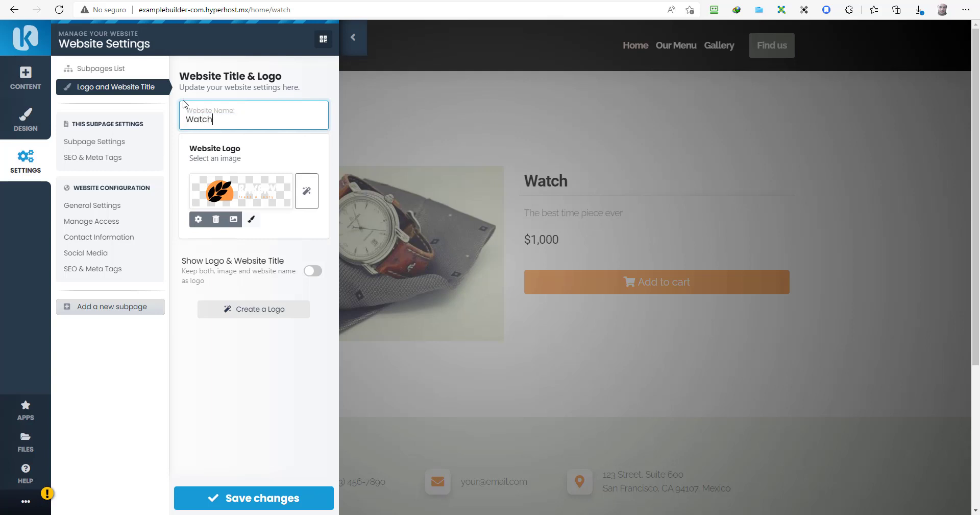
pyautogui.write(' Galore')
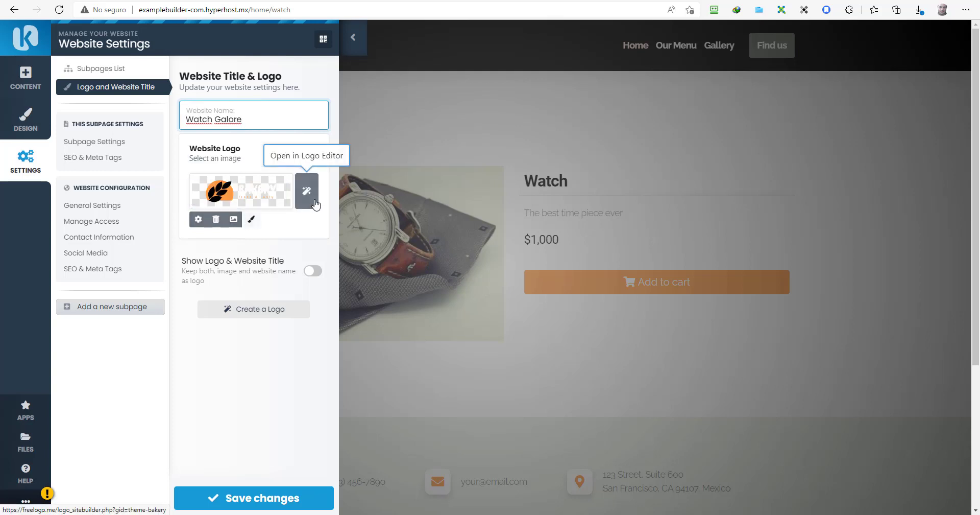
pyautogui.click(232, 220)
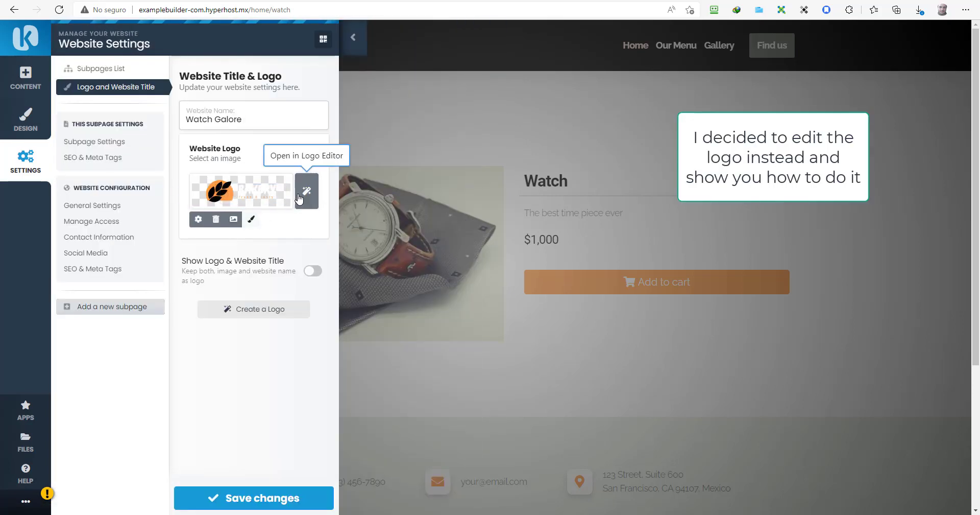
pyautogui.click(299, 198)
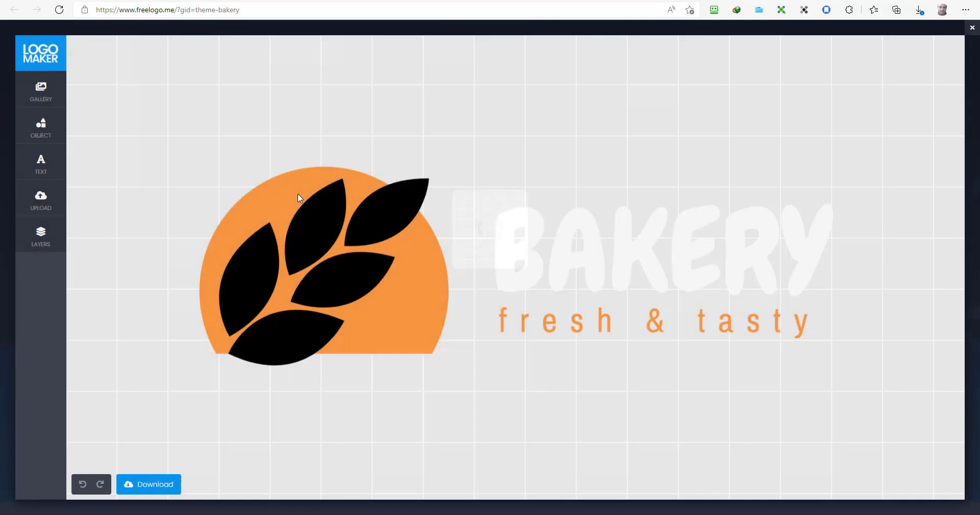
# Step: Delete the black wheat leaf icon from the Bakery logo
pyautogui.click(522, 257)
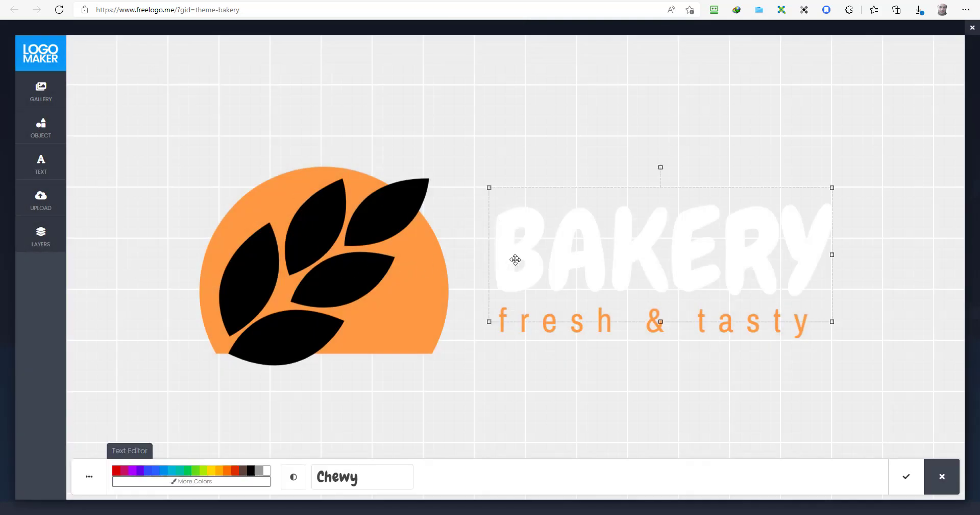
pyautogui.click(349, 239)
pyautogui.press('Delete')
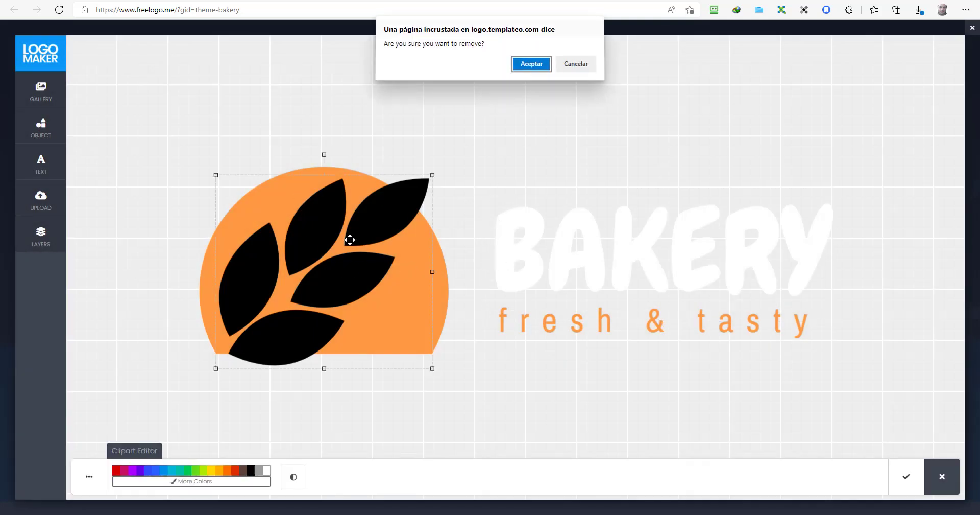
pyautogui.click(532, 70)
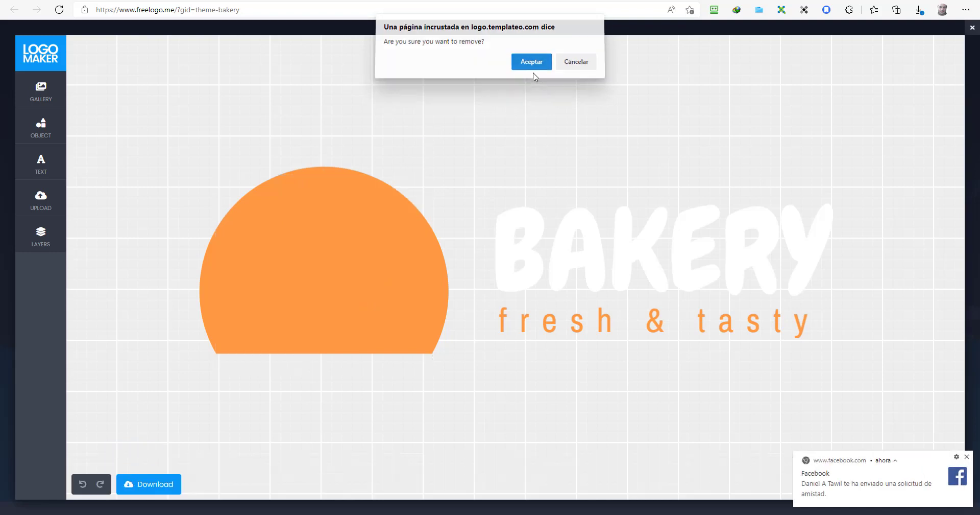
# Step: Add a solid black circle from the basic shapes and move it into the orange dome
pyautogui.click(43, 134)
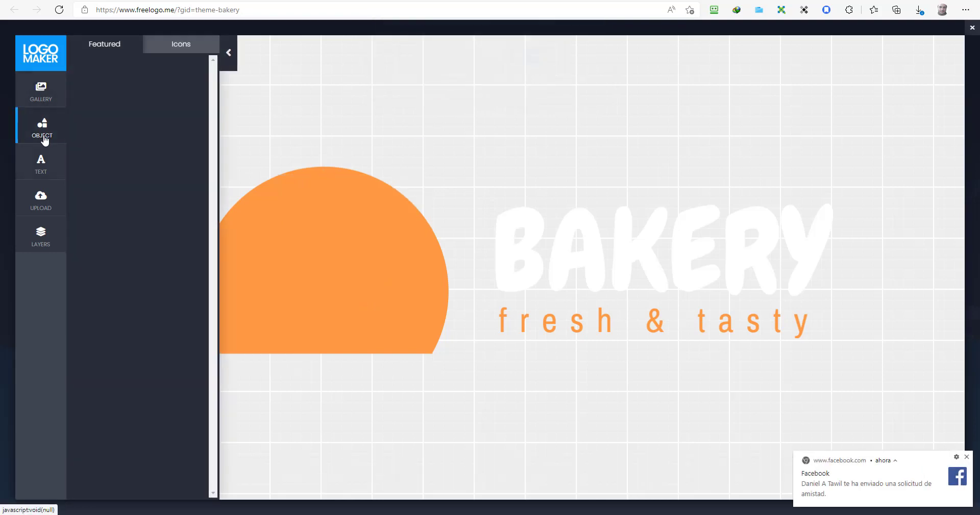
pyautogui.click(182, 44)
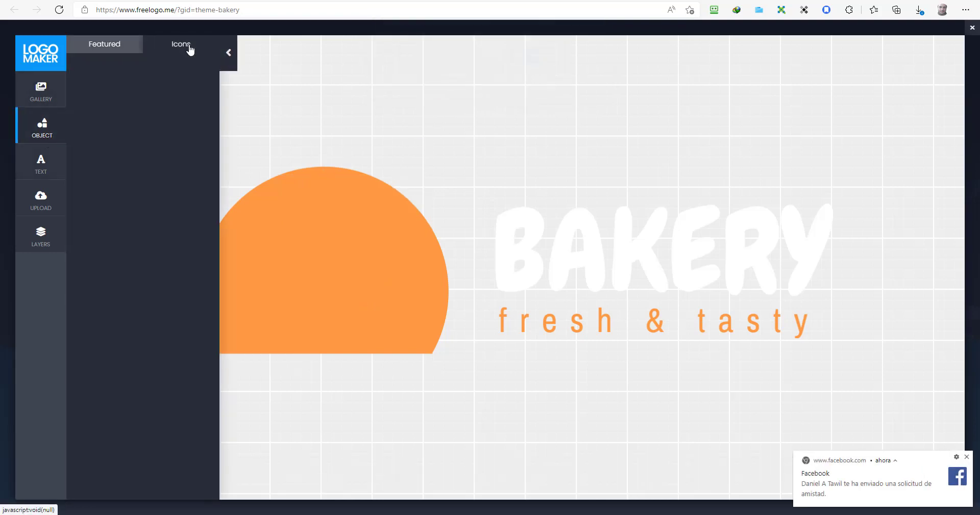
pyautogui.click(107, 45)
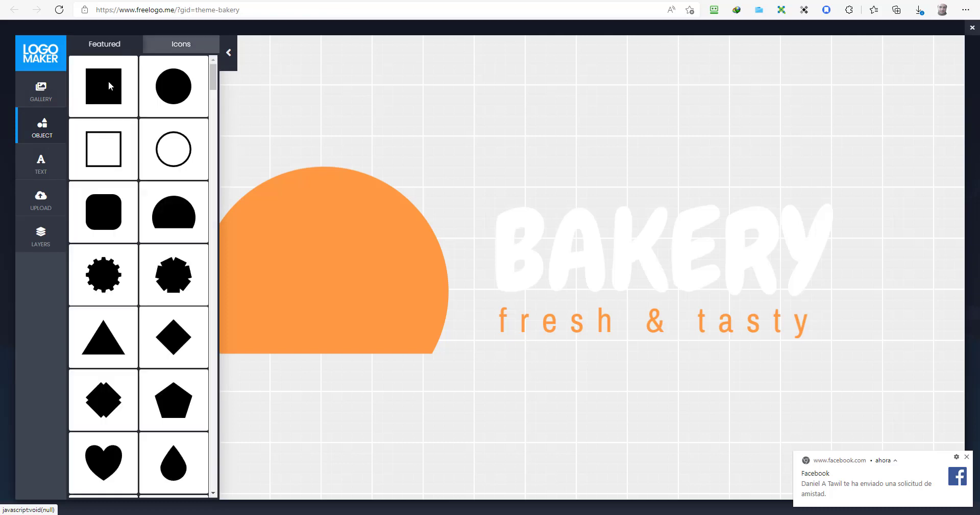
pyautogui.click(173, 87)
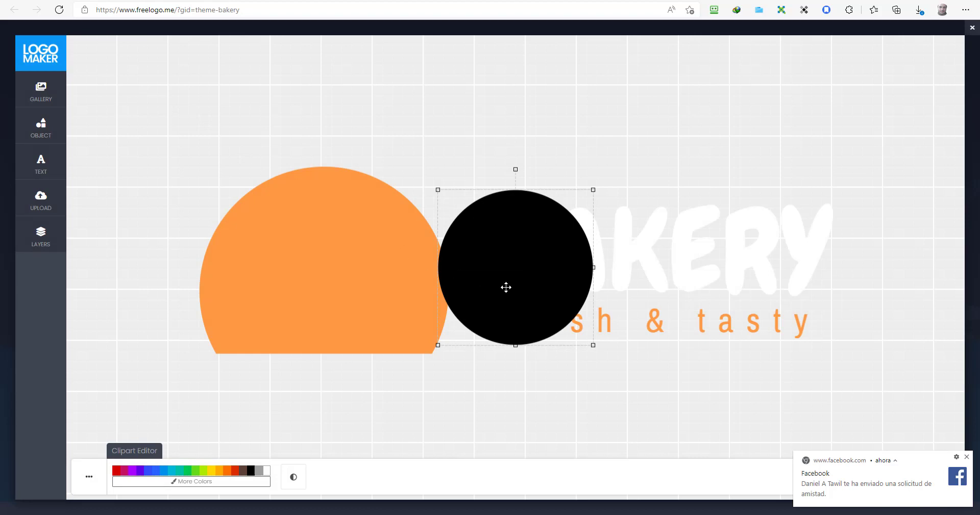
pyautogui.moveTo(506, 287); pyautogui.dragTo(315, 287)
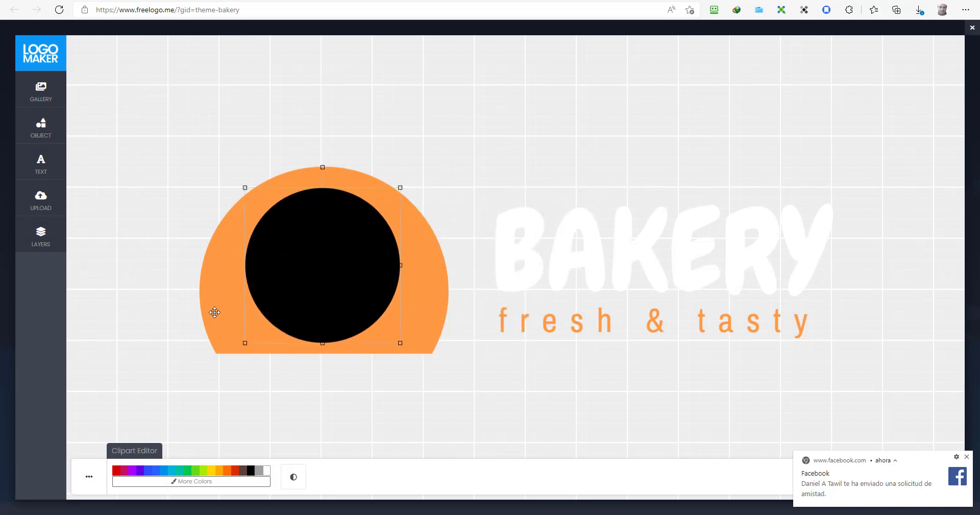
# Step: Add the clock icon from the icons library and place it over the black circle
pyautogui.click(51, 122)
pyautogui.scroll(-10, 138, 250)
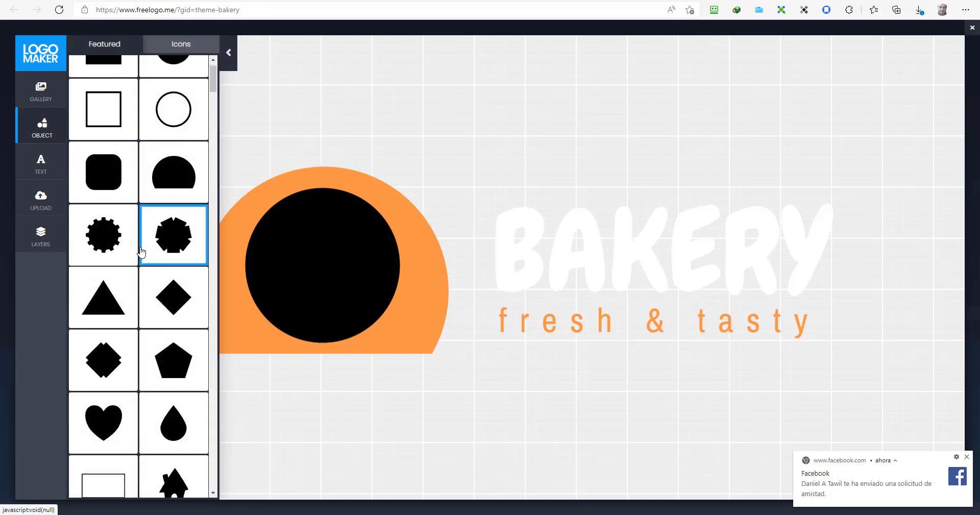
pyautogui.scroll(-4, 141, 251)
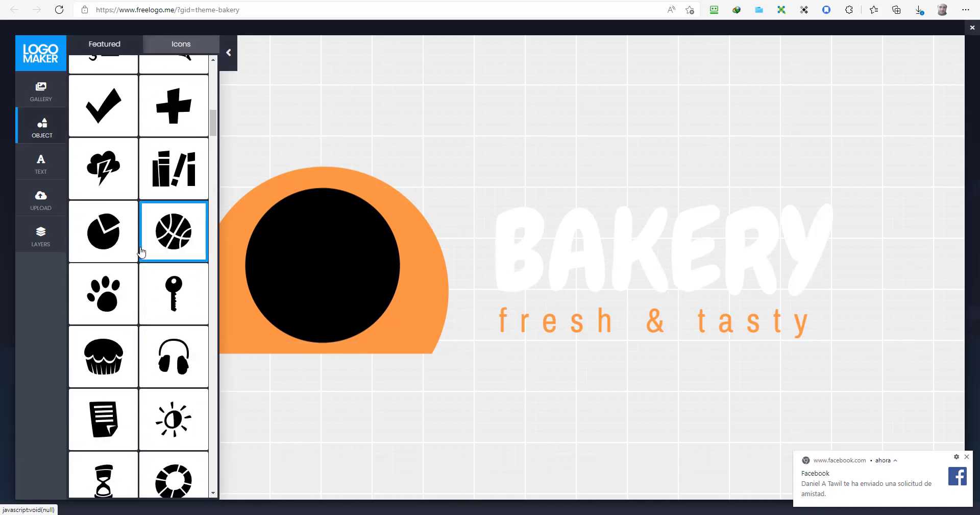
pyautogui.scroll(6, 142, 251)
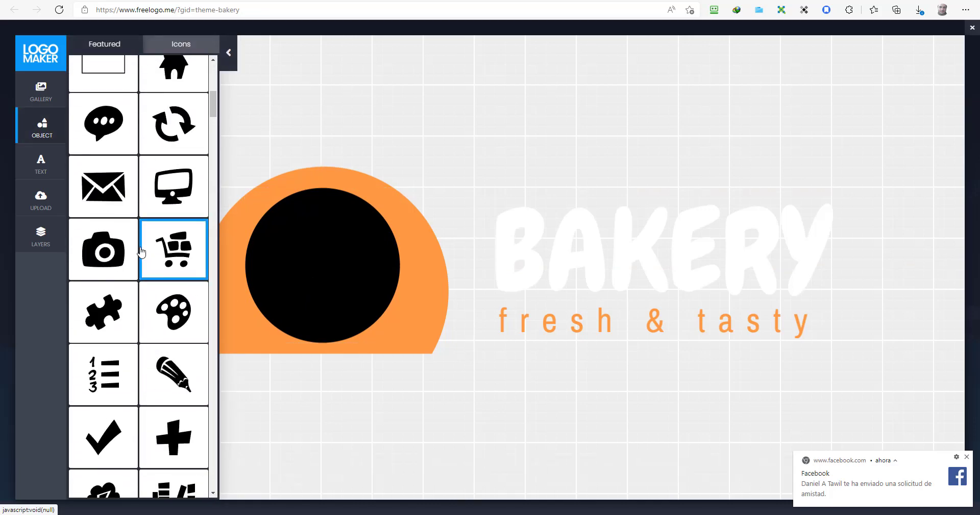
pyautogui.scroll(-9, 141, 251)
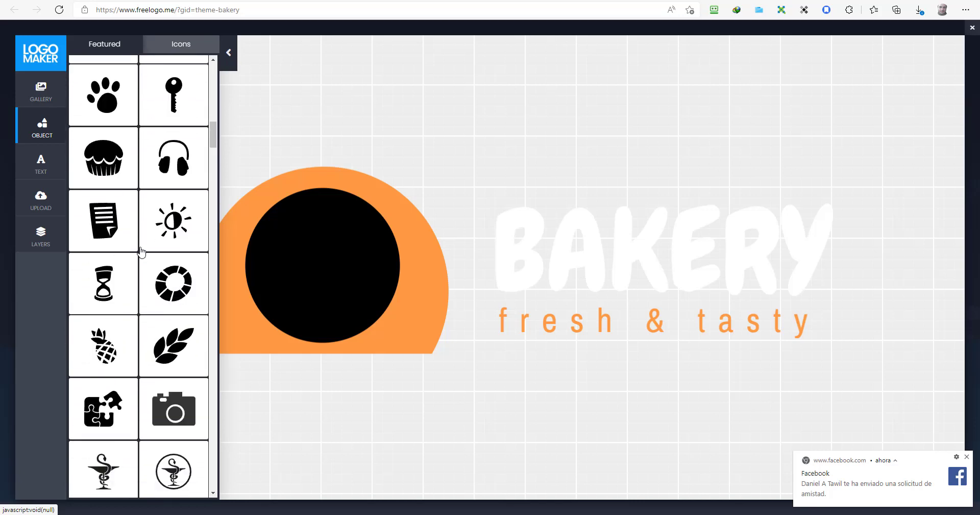
pyautogui.scroll(-13, 142, 251)
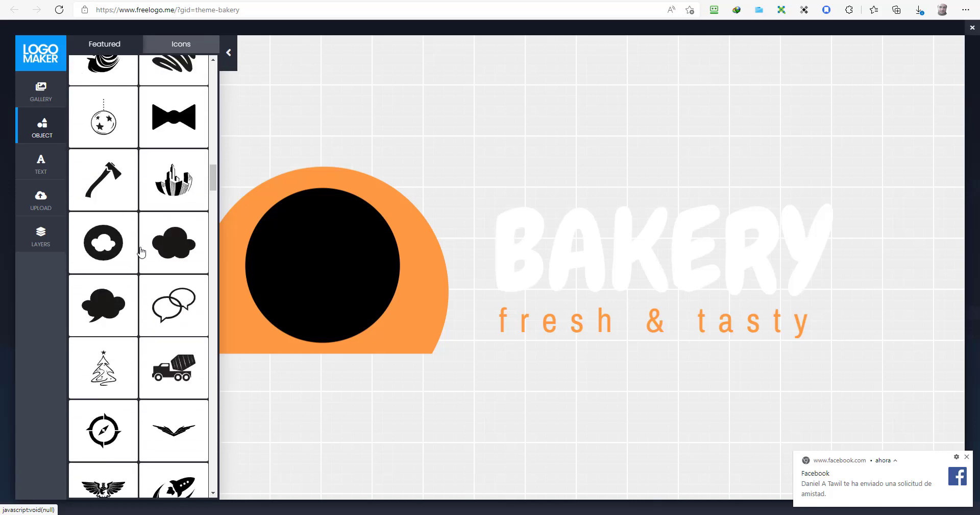
pyautogui.scroll(-15, 142, 251)
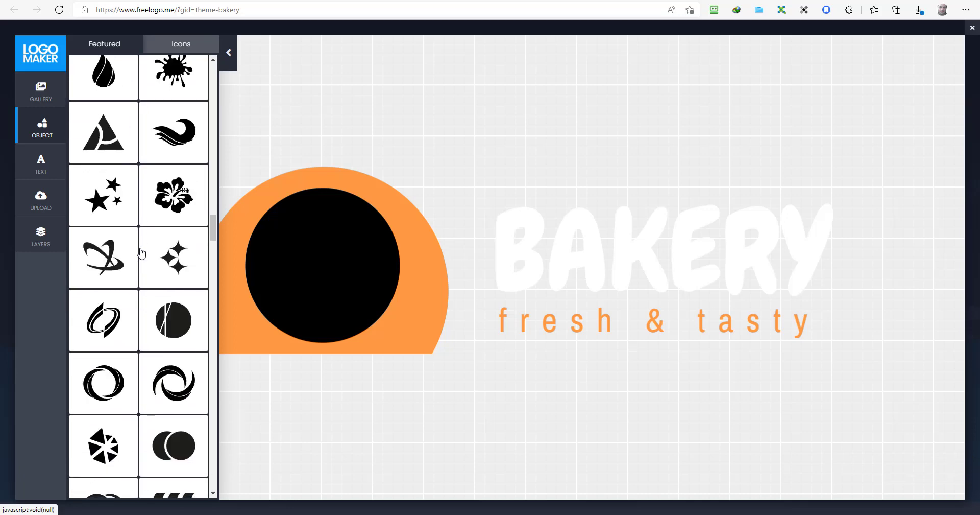
pyautogui.scroll(-15, 142, 251)
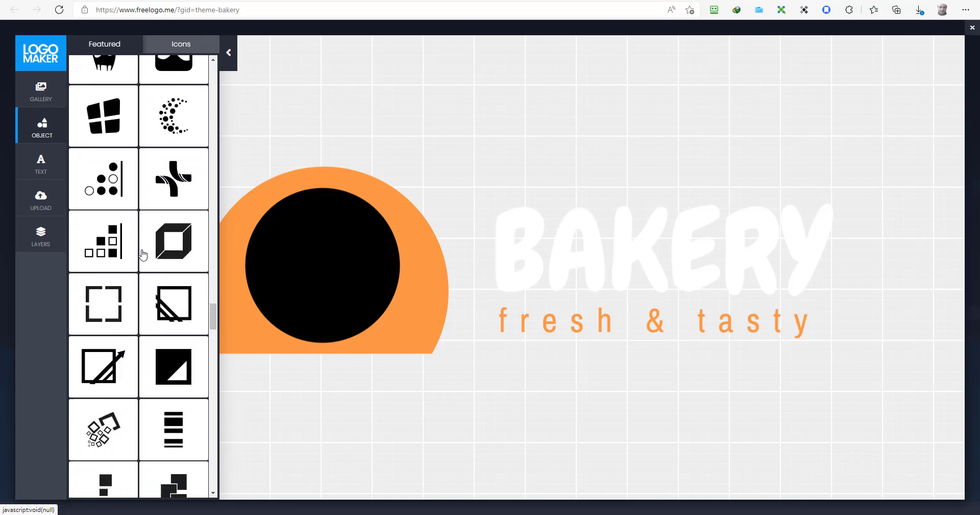
pyautogui.scroll(-15, 143, 254)
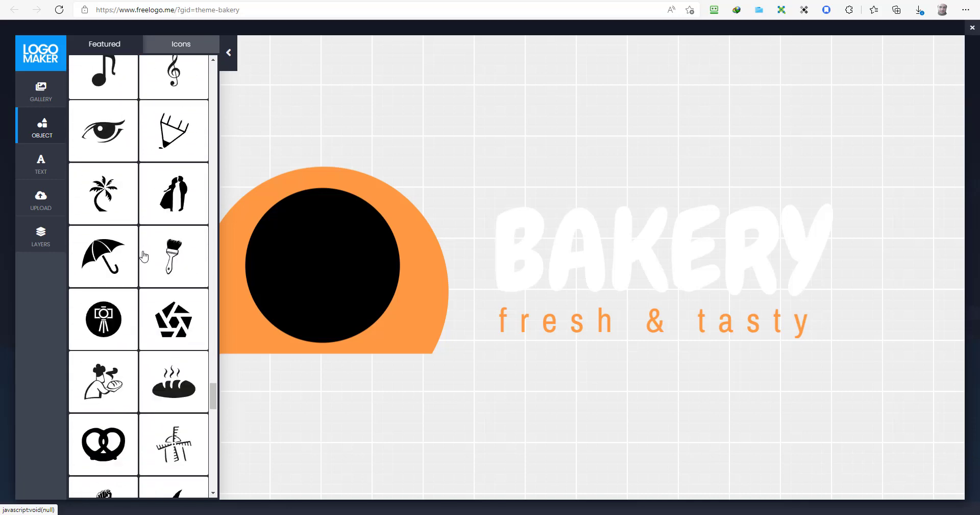
pyautogui.scroll(-15, 144, 255)
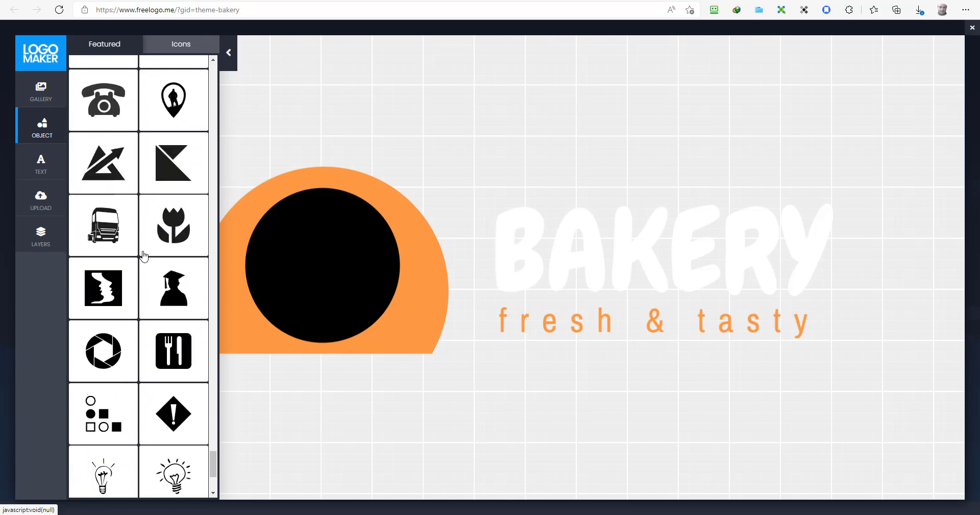
pyautogui.scroll(-5, 144, 256)
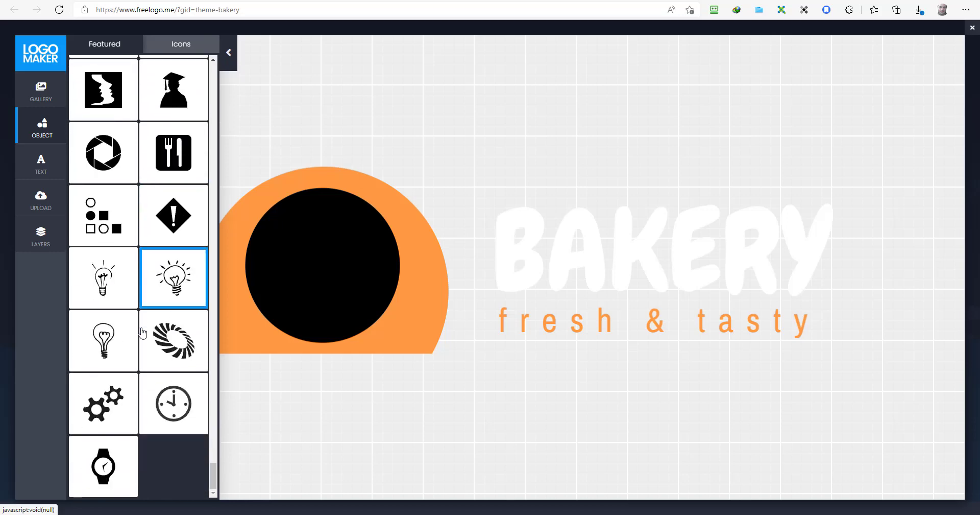
pyautogui.moveTo(174, 403); pyautogui.dragTo(329, 265)
pyautogui.click(164, 406)
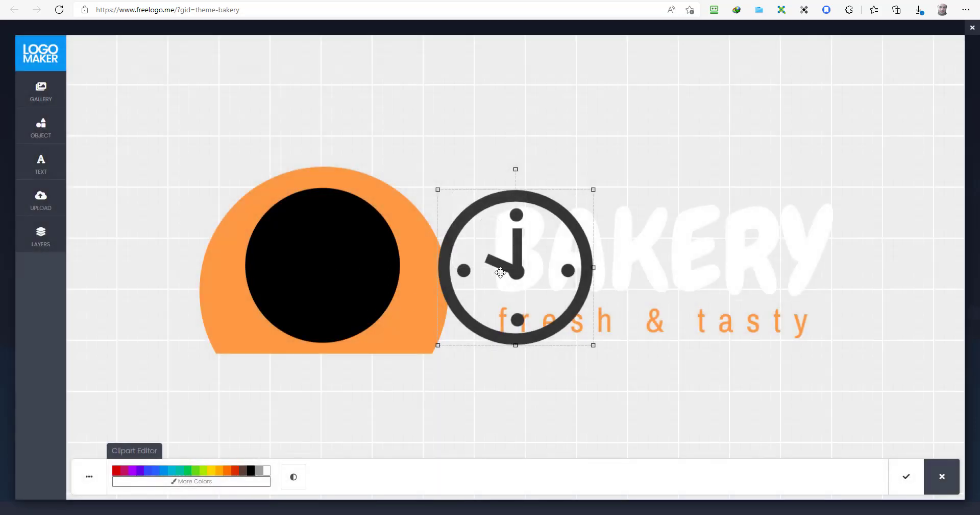
pyautogui.moveTo(497, 271); pyautogui.dragTo(458, 276)
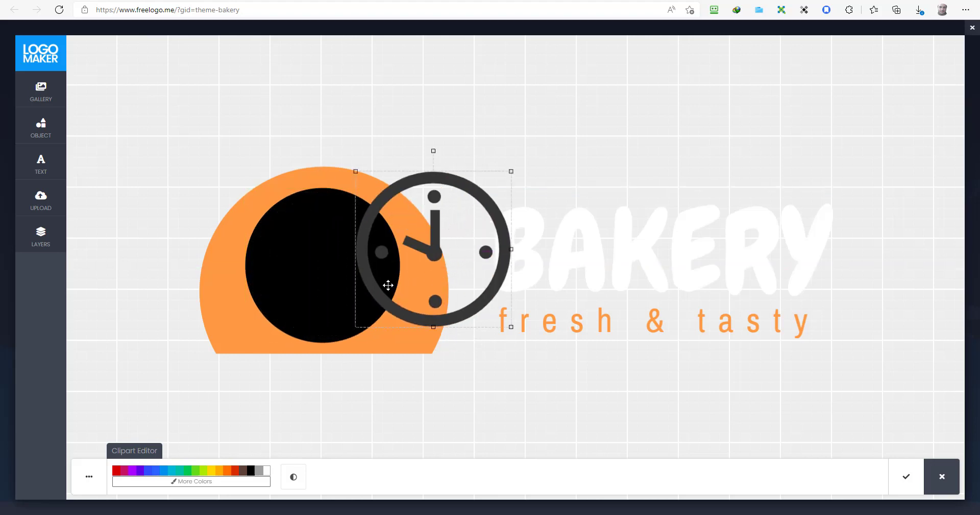
# Step: Recolour the circle white and centre the clock icon on it
pyautogui.click(291, 293)
pyautogui.moveTo(291, 293); pyautogui.dragTo(290, 297)
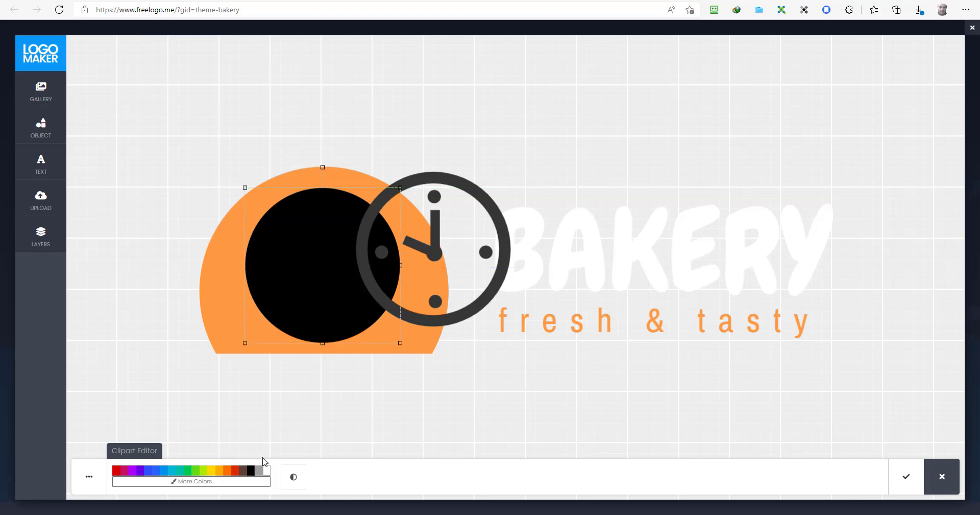
pyautogui.click(266, 470)
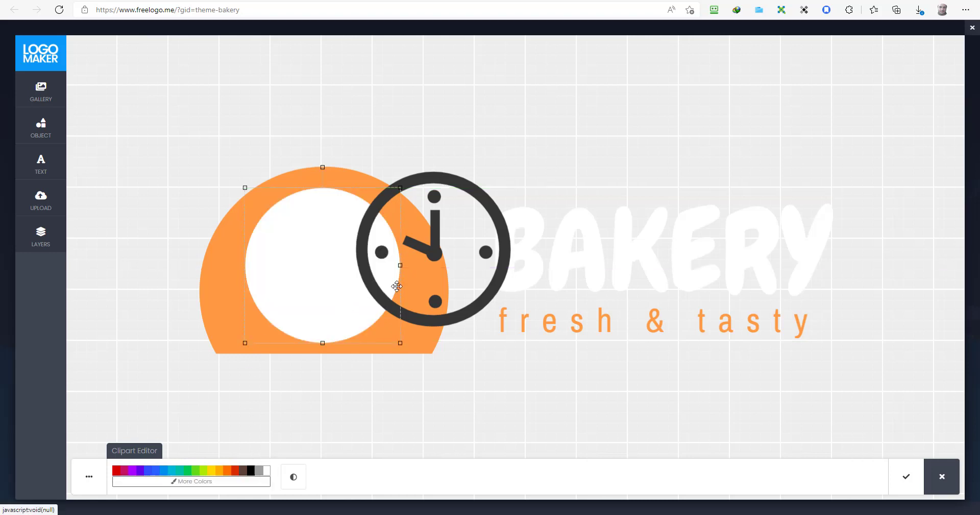
pyautogui.moveTo(436, 261); pyautogui.dragTo(326, 277)
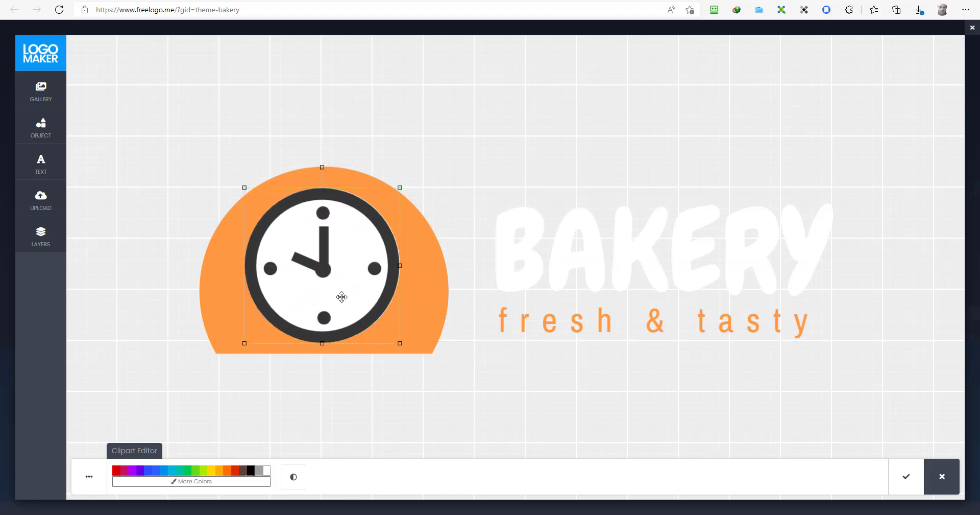
pyautogui.click(724, 243)
# Step: Change the title BAKERY to WATCH and the tagline 'fresh & tasty' to Galore
pyautogui.doubleClick(642, 254)
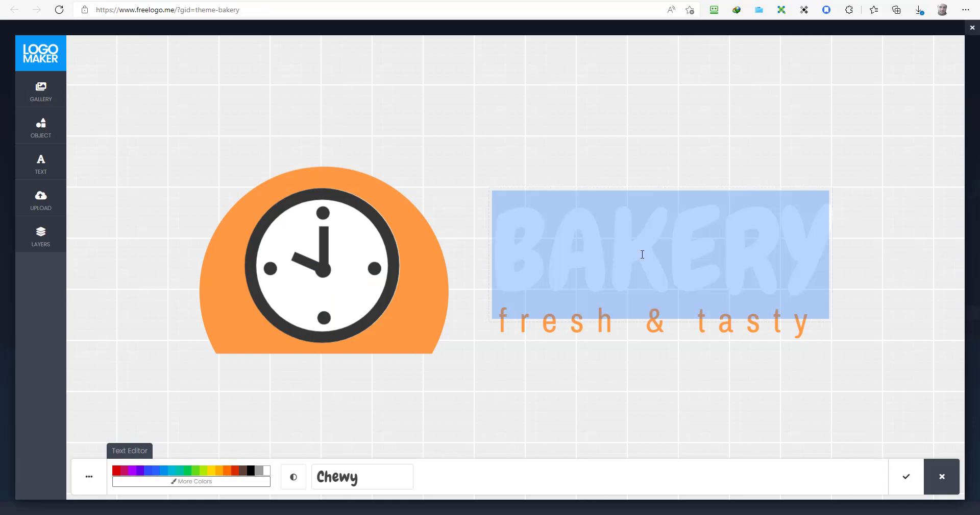
pyautogui.write('WATCH')
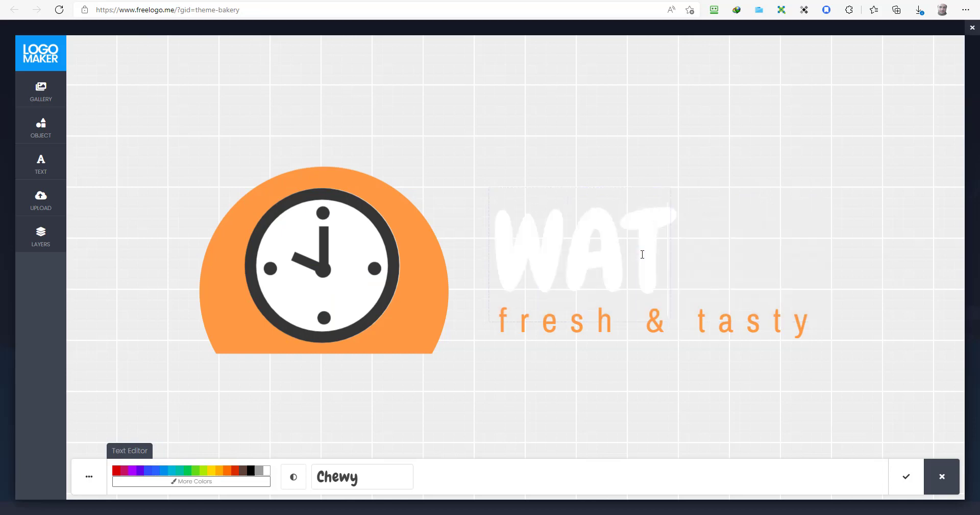
pyautogui.click(655, 318)
pyautogui.doubleClick(655, 318)
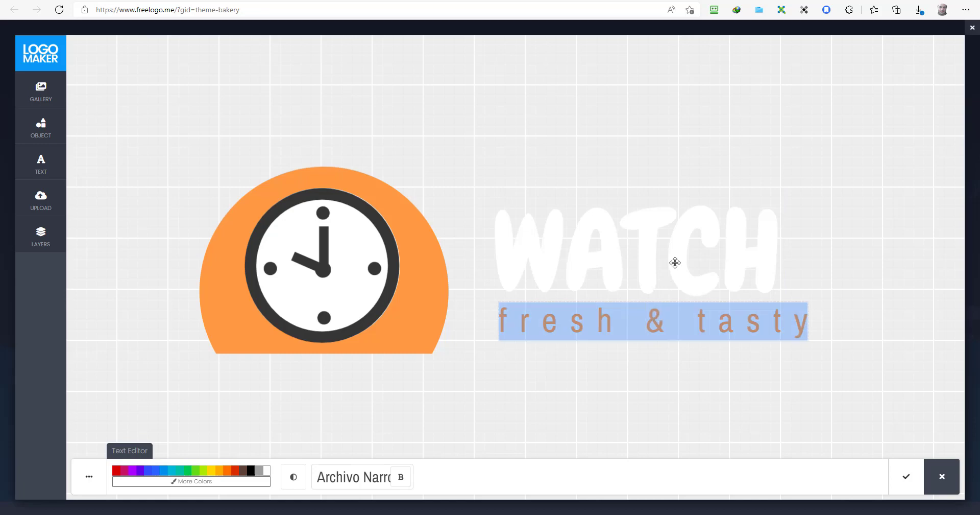
pyautogui.write('Galore')
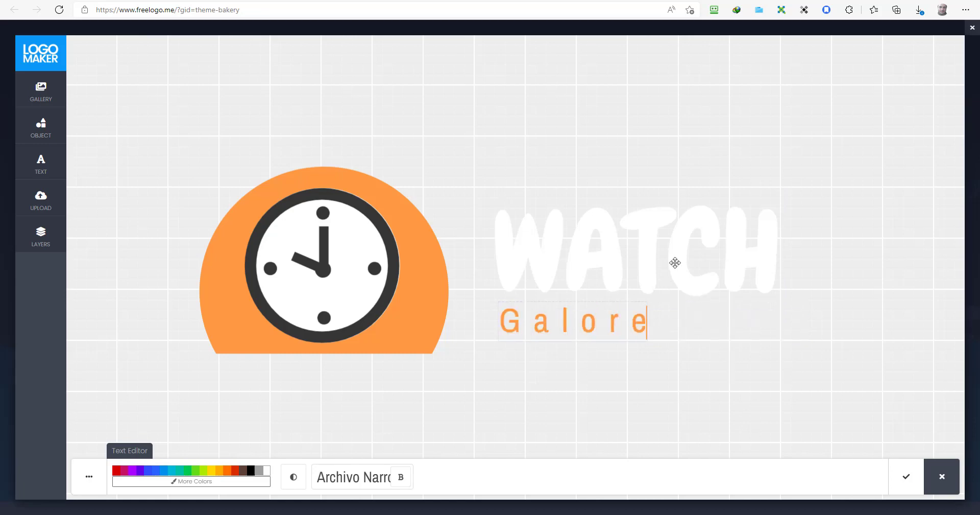
# Step: Centre the Galore tagline beneath WATCH and apply the text changes
pyautogui.click(589, 285)
pyautogui.click(586, 321)
pyautogui.moveTo(586, 322); pyautogui.dragTo(650, 324)
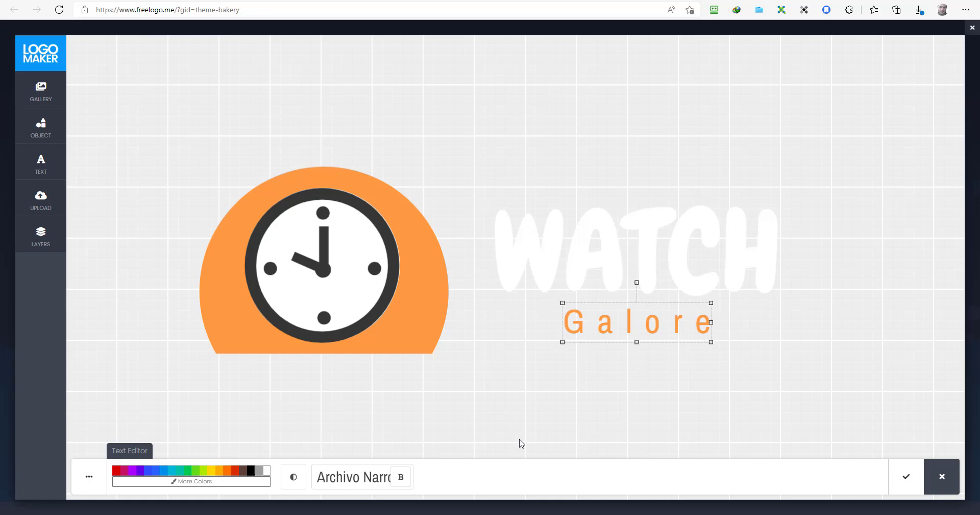
pyautogui.click(905, 483)
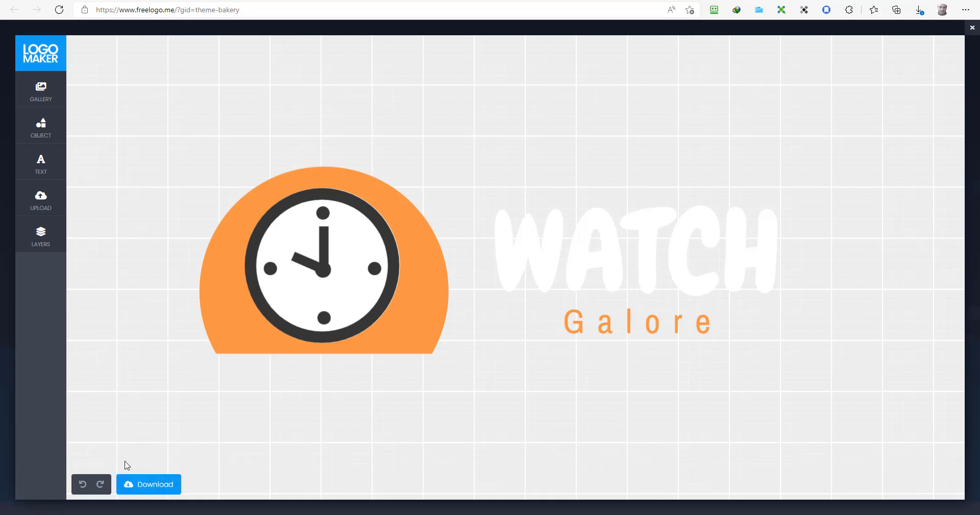
# Step: Download the finished clock logo as a free JPG into Descargas and close the FreeLogo.me tab
pyautogui.click(147, 484)
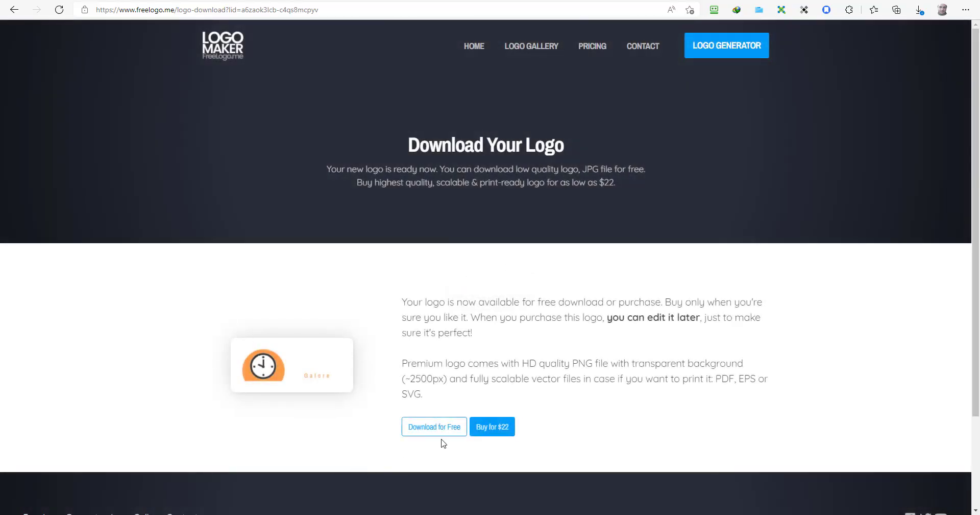
pyautogui.click(443, 433)
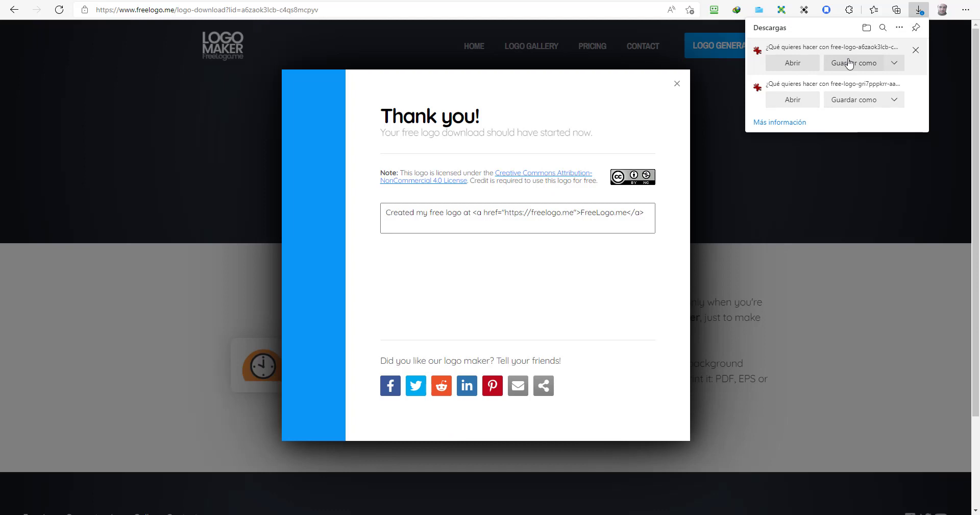
pyautogui.click(902, 62)
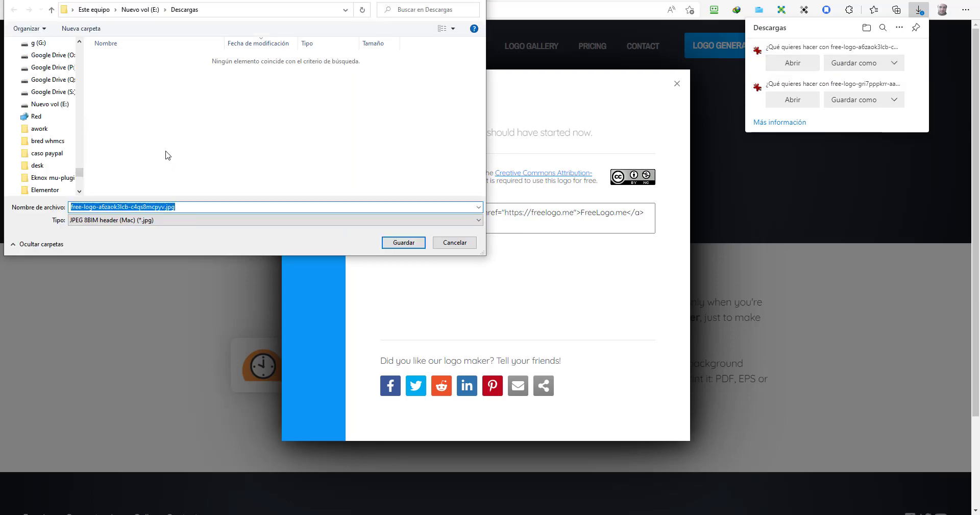
pyautogui.click(403, 243)
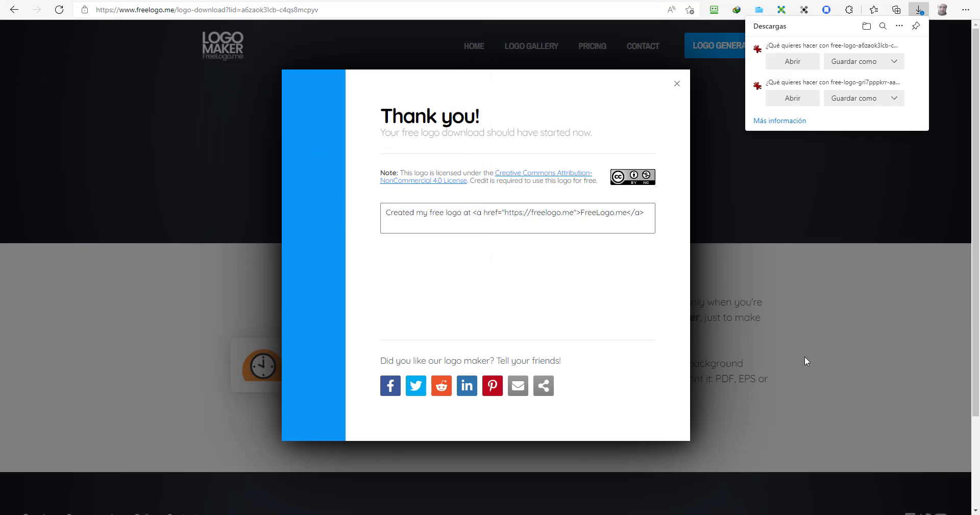
pyautogui.hotkey('ctrl', 'w')
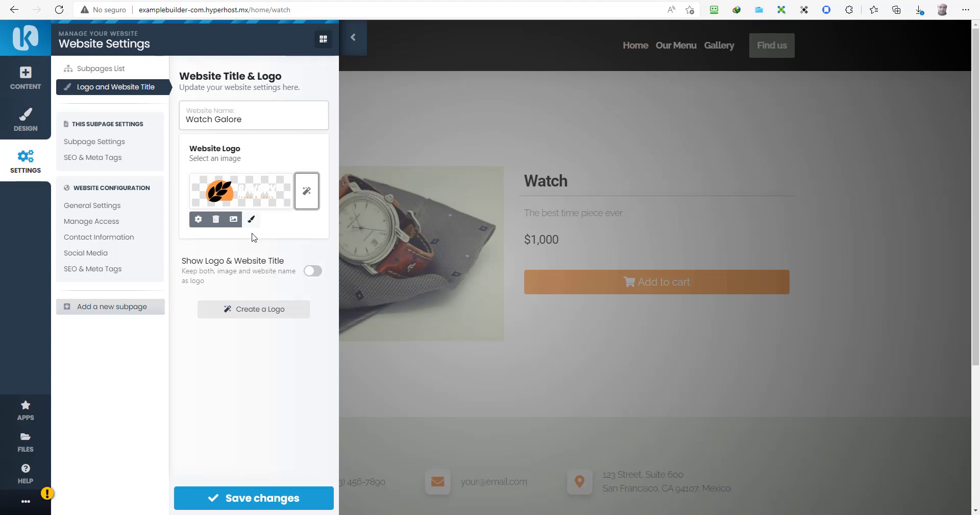
# Step: Upload the downloaded free-logo JPG from Descargas as the new website logo
pyautogui.click(233, 220)
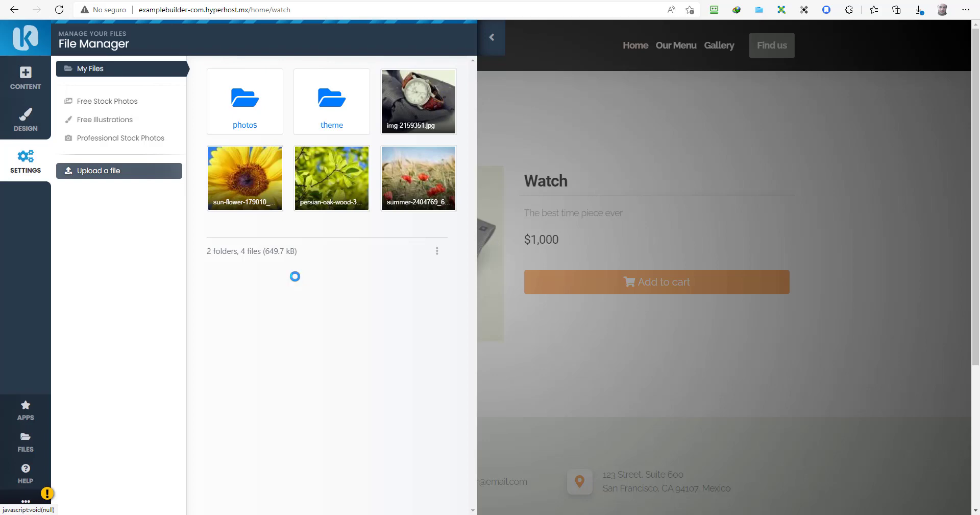
pyautogui.click(160, 72)
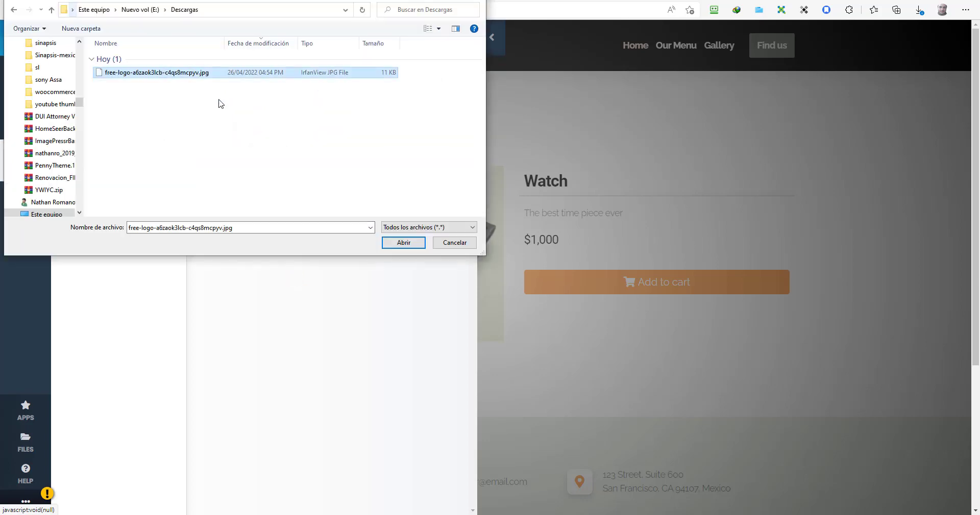
pyautogui.click(404, 243)
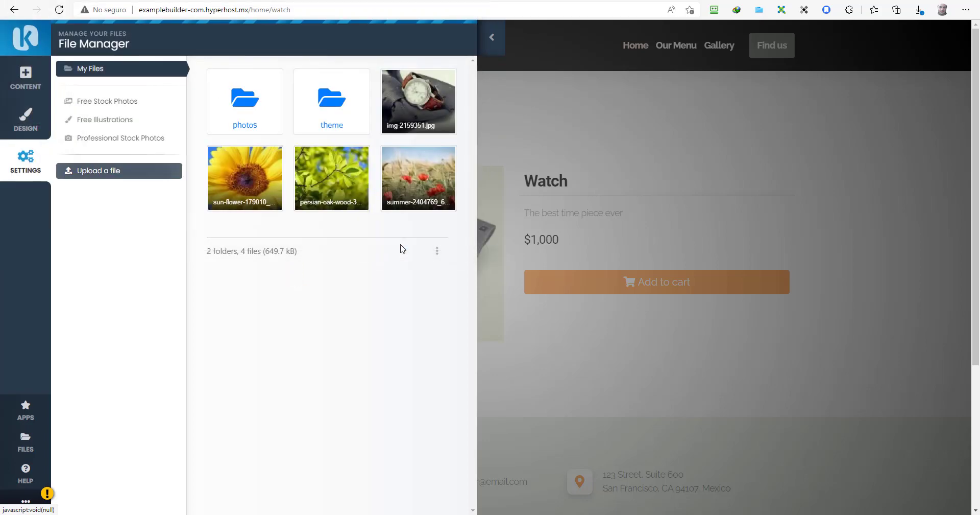
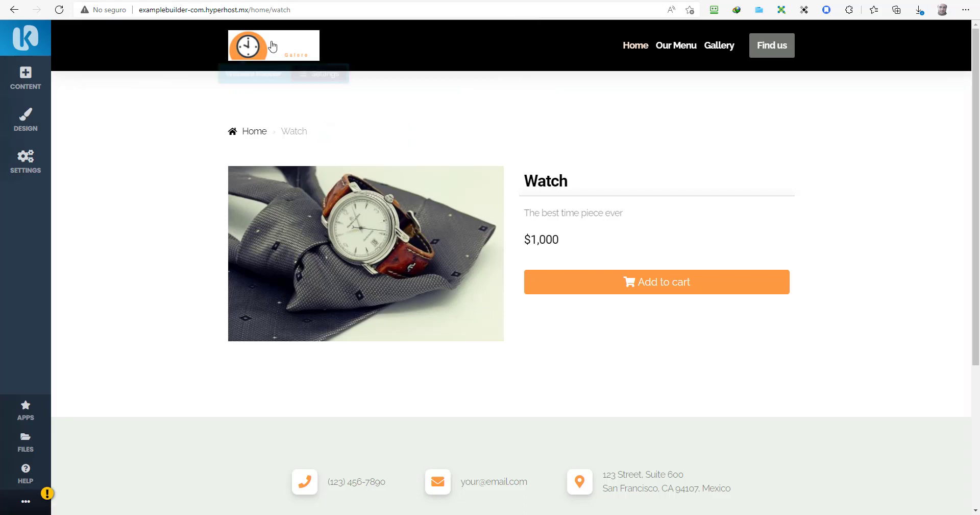
# Step: Apply Menu Design #1 to the header menu for orange links on white, and save
pyautogui.click(309, 71)
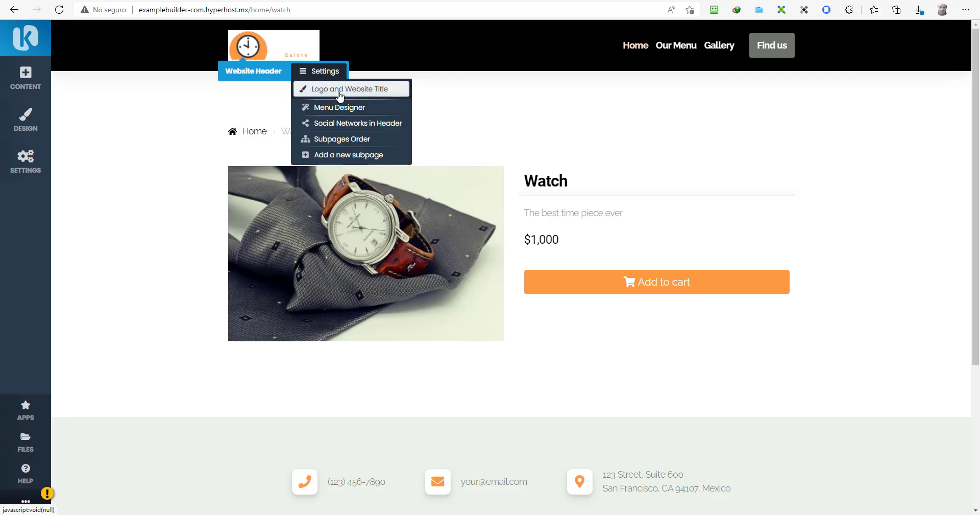
pyautogui.click(324, 106)
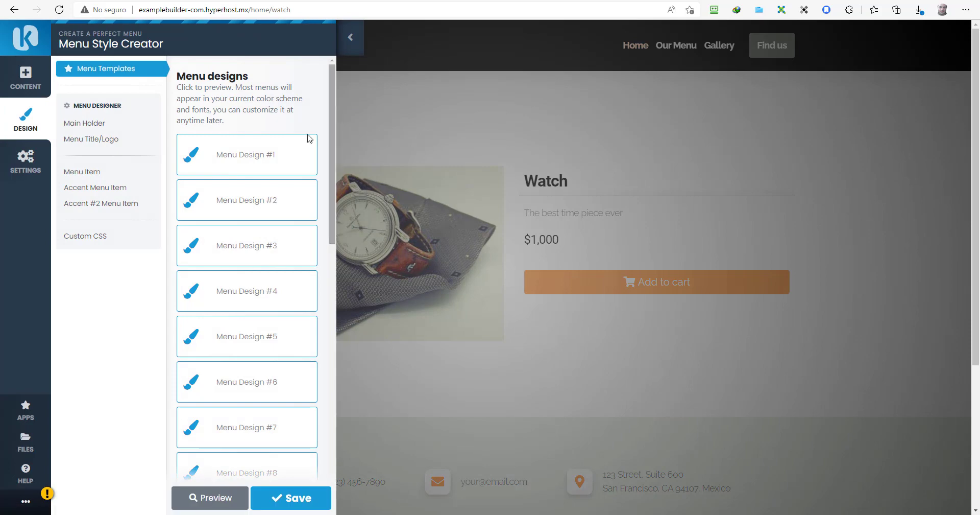
pyautogui.click(278, 159)
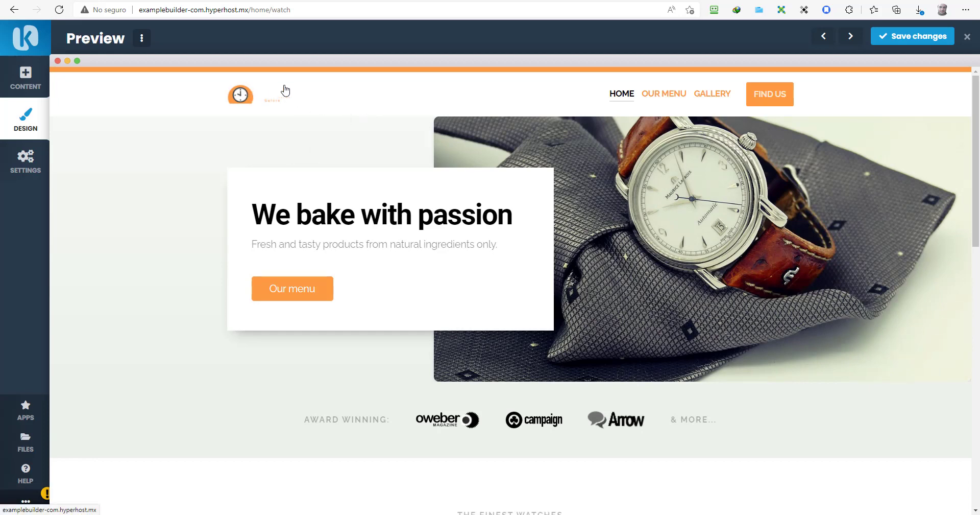
pyautogui.click(925, 36)
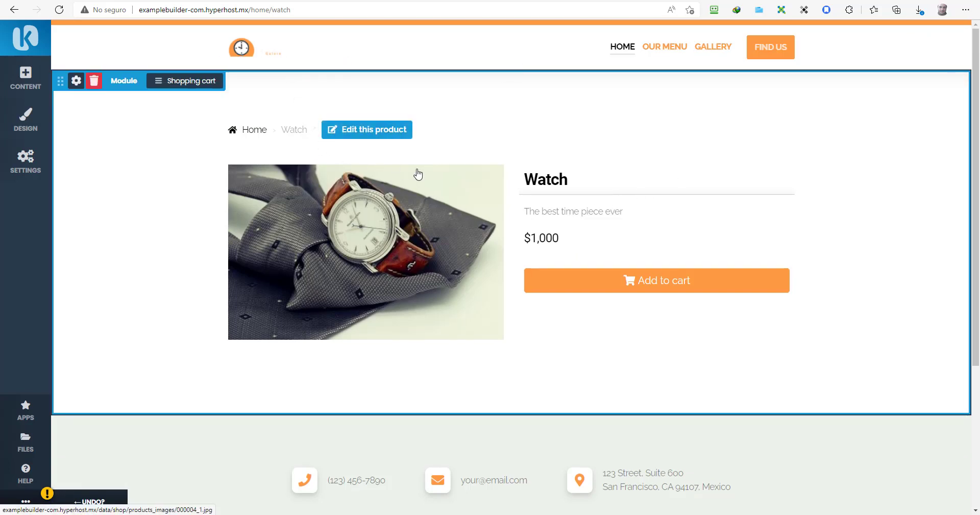
# Step: Swap the footer's Bakery logo for the uploaded free-logo watch image and save
pyautogui.scroll(-3, 416, 170)
pyautogui.scroll(3, 406, 229)
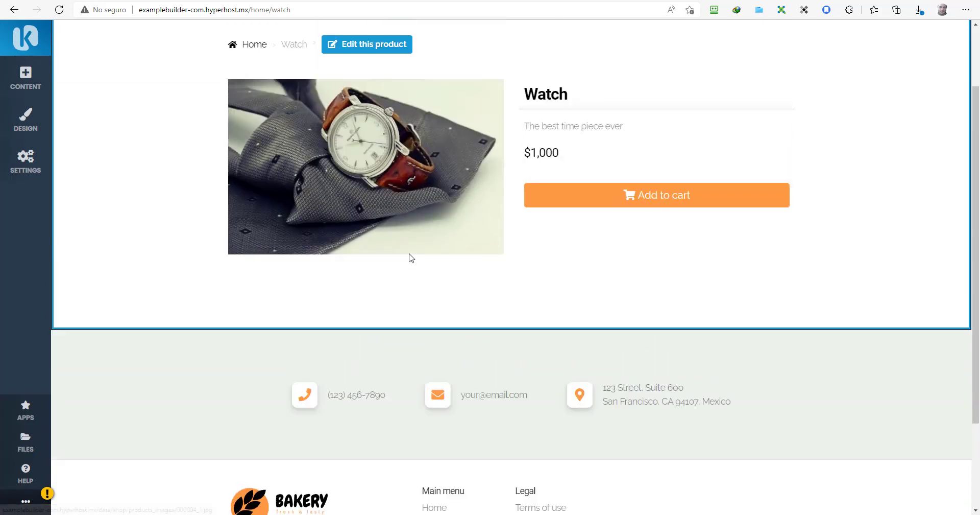
pyautogui.scroll(-4, 333, 229)
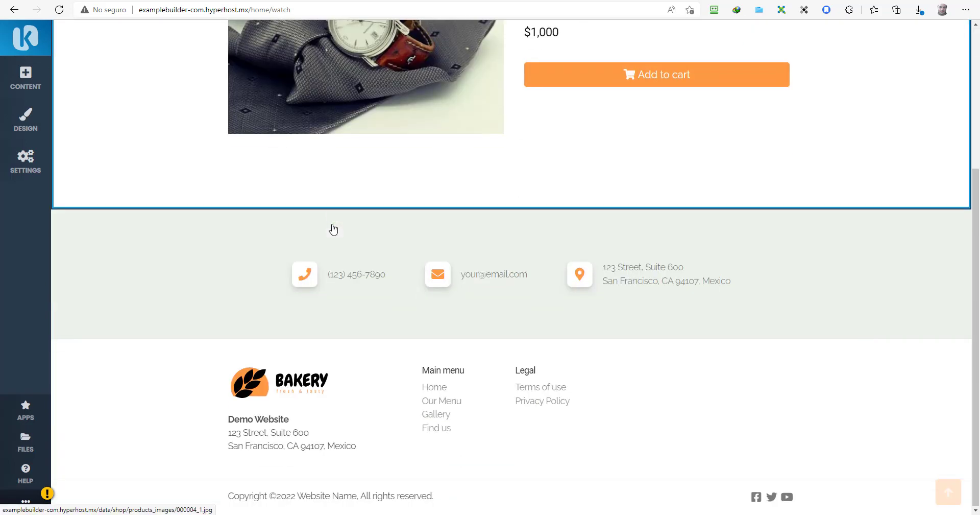
pyautogui.click(290, 394)
pyautogui.click(95, 142)
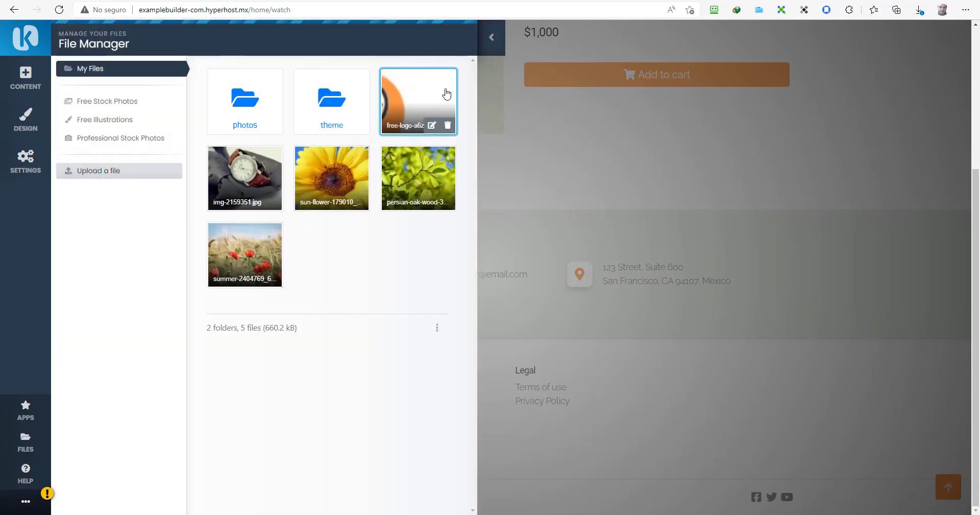
pyautogui.click(446, 99)
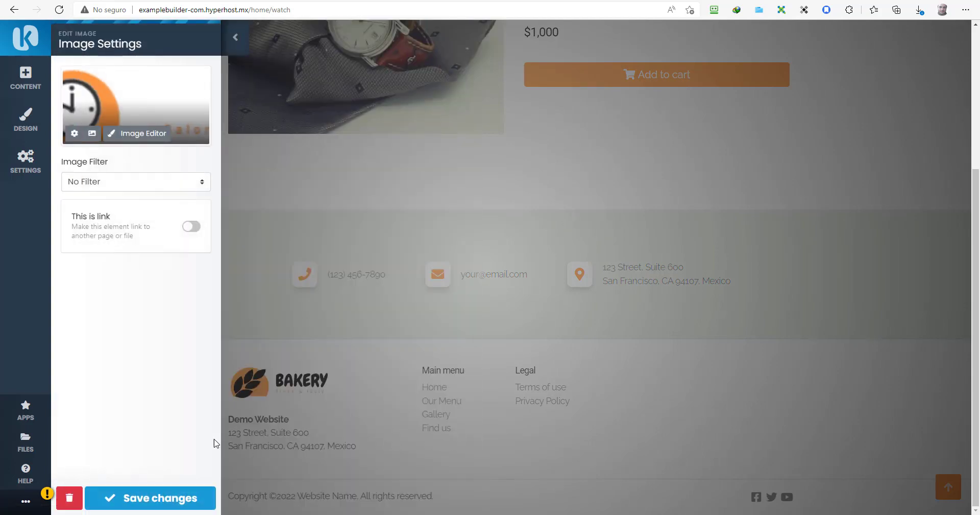
pyautogui.click(175, 503)
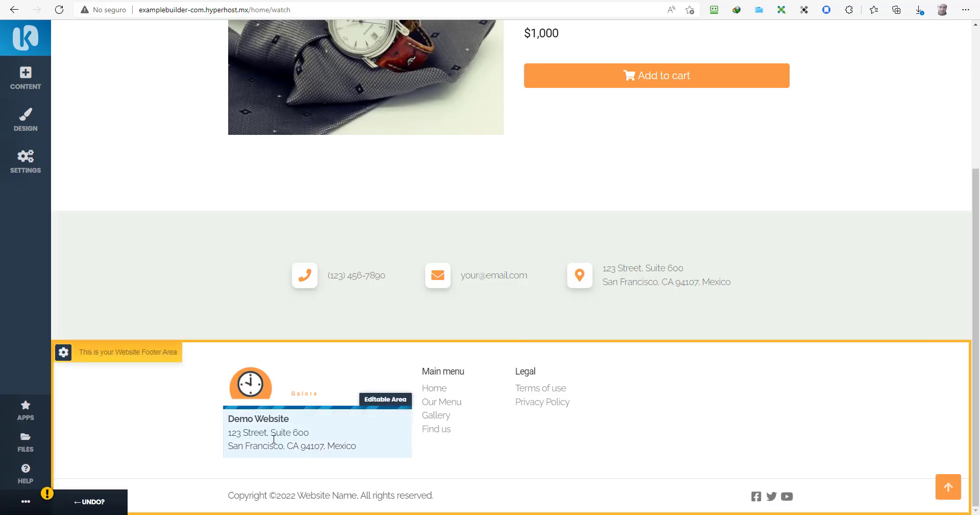
pyautogui.scroll(4, 528, 382)
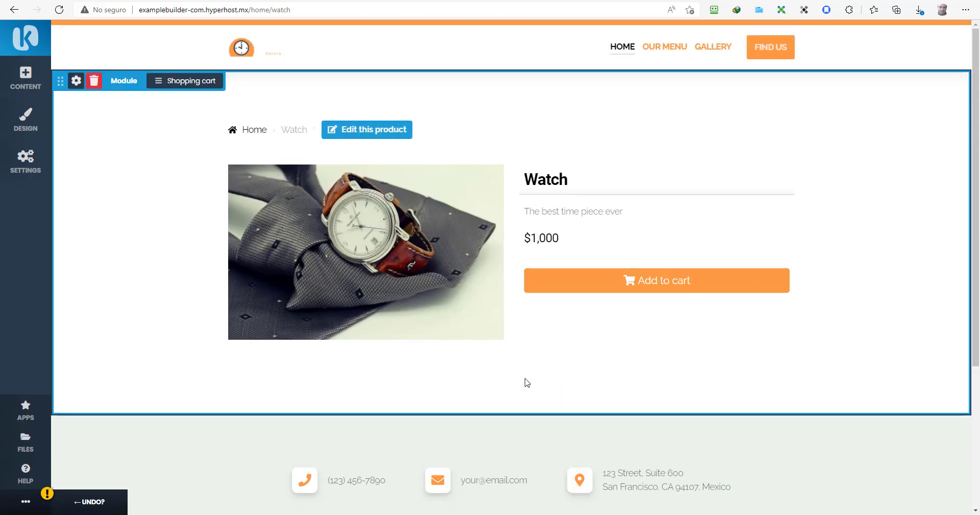
# Step: Review the Home subpage's general and SEO & Meta Tags settings
pyautogui.click(36, 80)
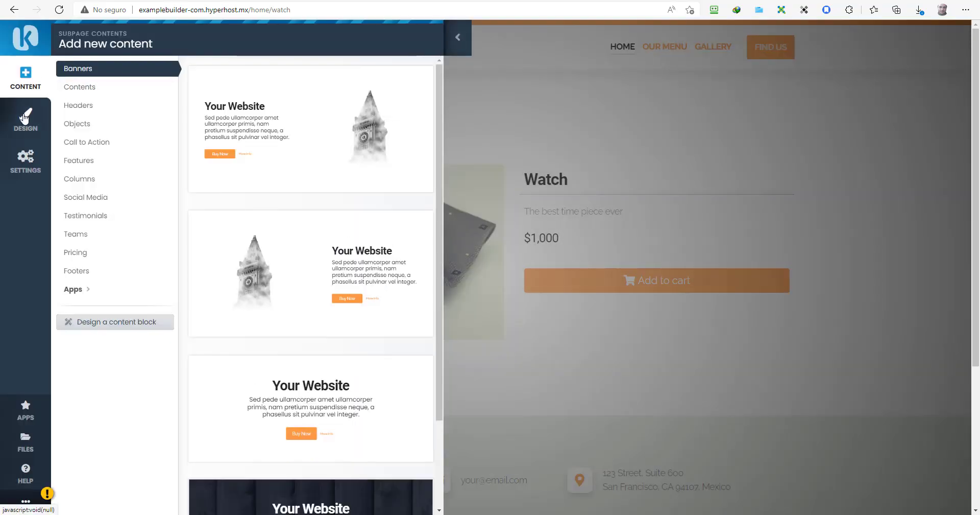
pyautogui.click(26, 174)
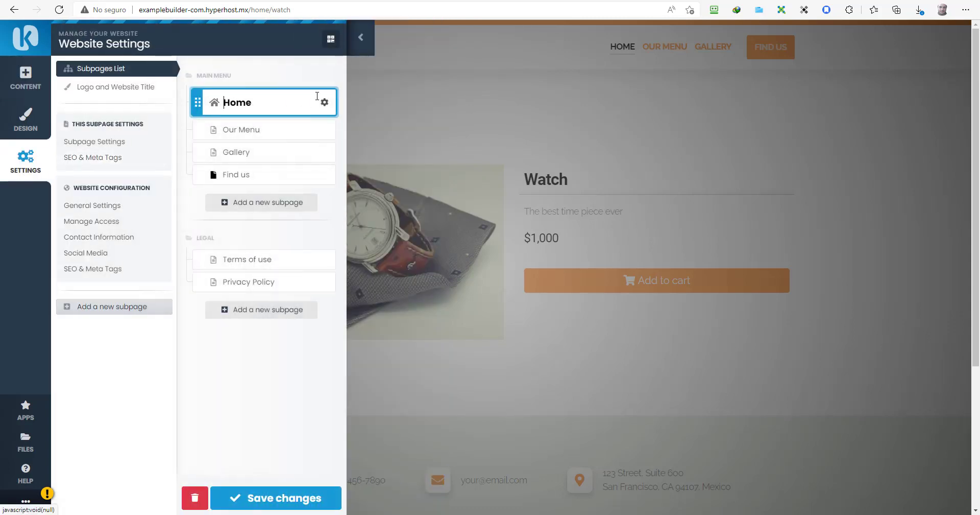
pyautogui.click(325, 98)
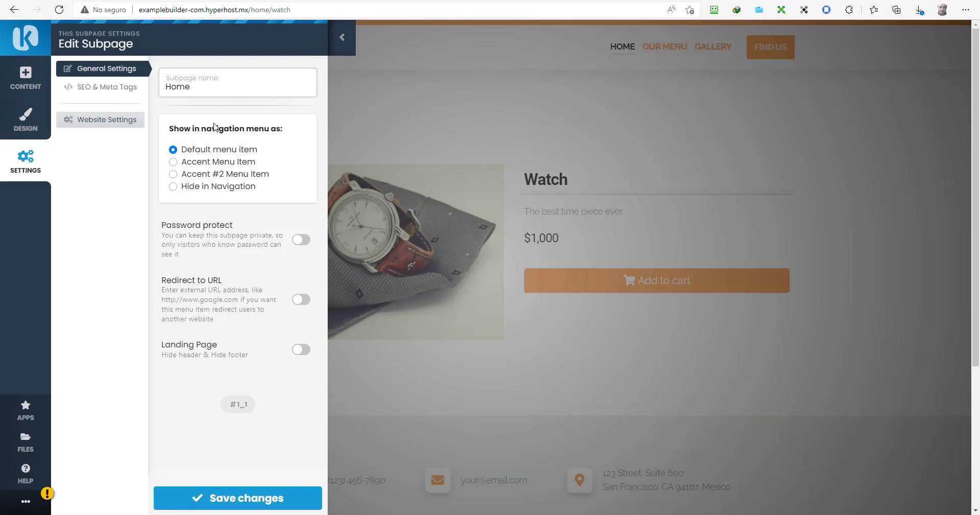
pyautogui.click(116, 93)
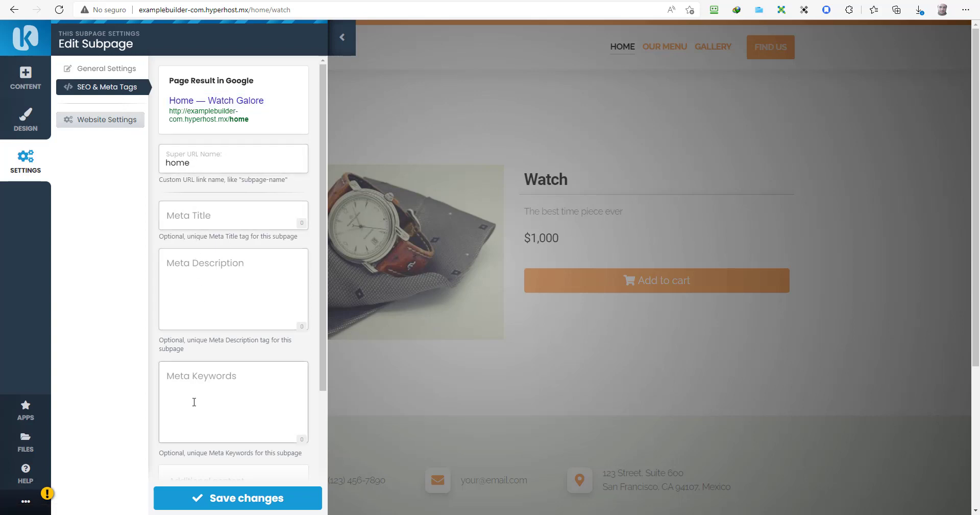
pyautogui.scroll(-3, 194, 402)
pyautogui.scroll(3, 258, 398)
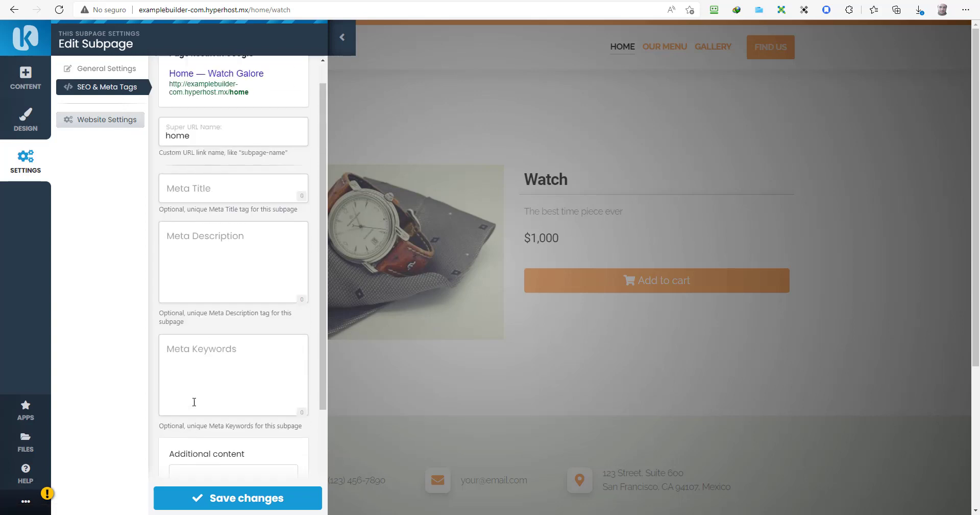
# Step: Close the settings panel and go to the HOME page in the editor
pyautogui.click(33, 93)
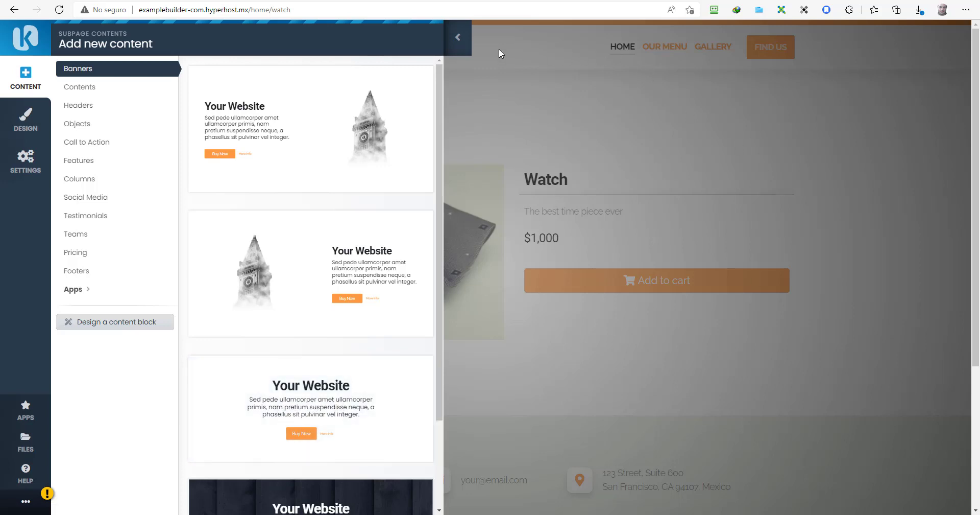
pyautogui.click(458, 40)
pyautogui.click(615, 48)
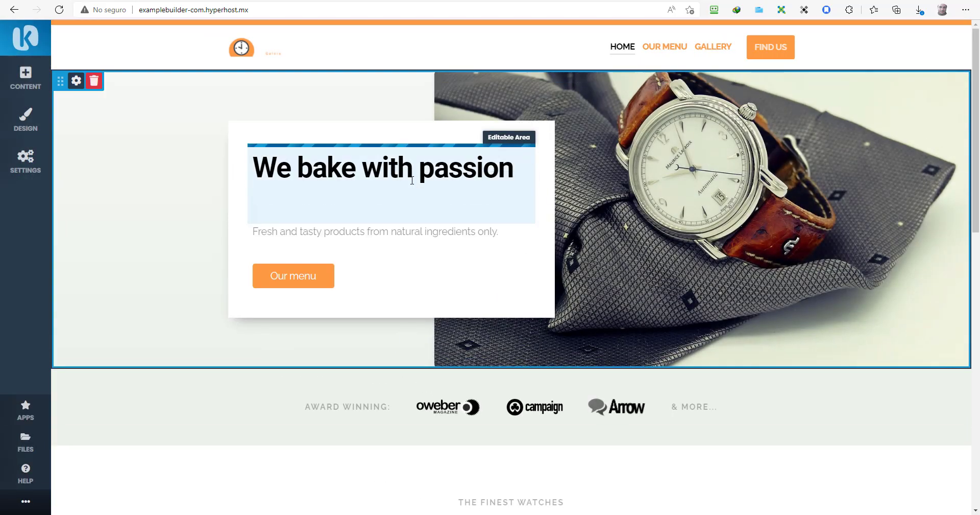
# Step: Replace 'We bake with' so the heading reads 'We love Watches with passion', centre-aligned
pyautogui.click(412, 180)
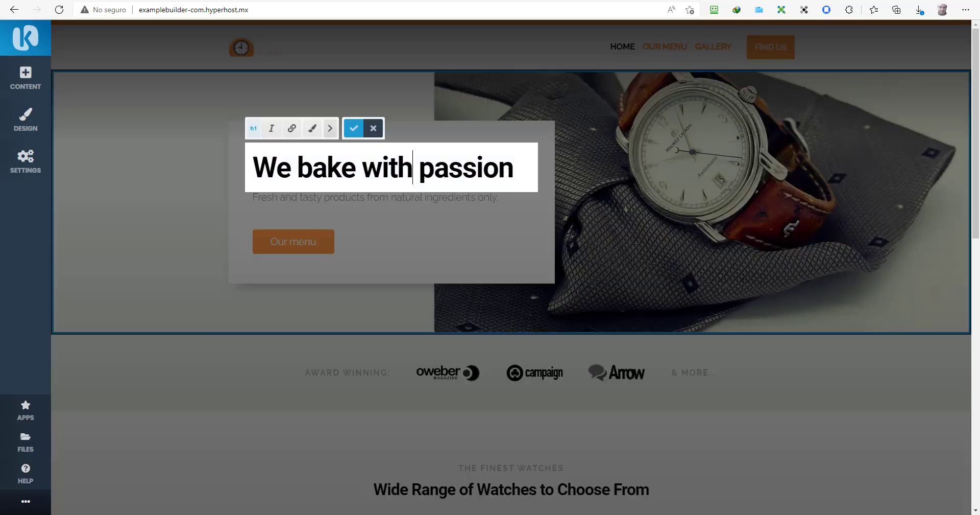
pyautogui.moveTo(415, 170); pyautogui.dragTo(247, 171)
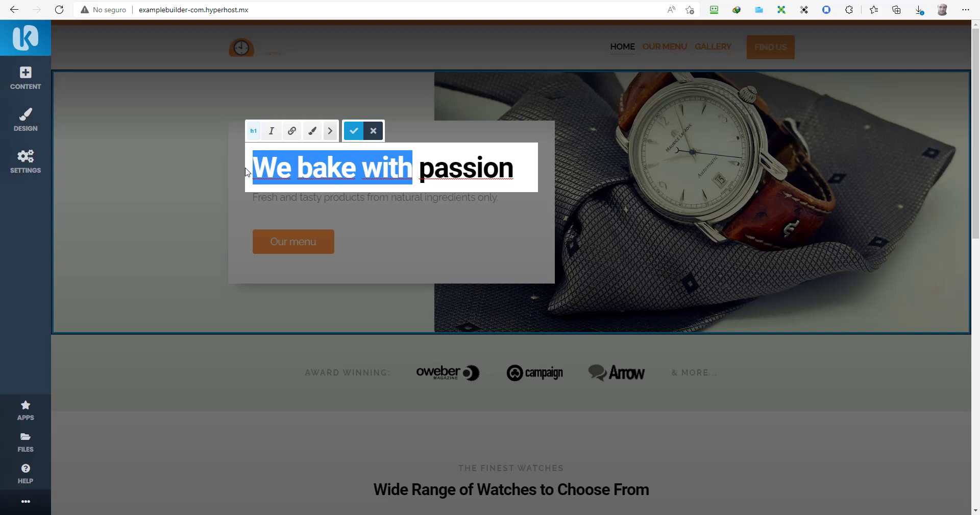
pyautogui.write('We lov')
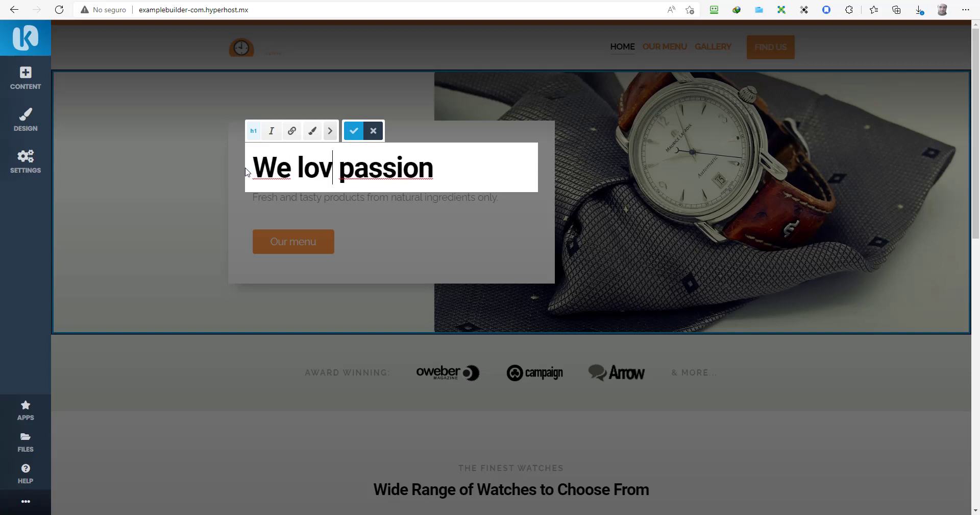
pyautogui.write('e Watches')
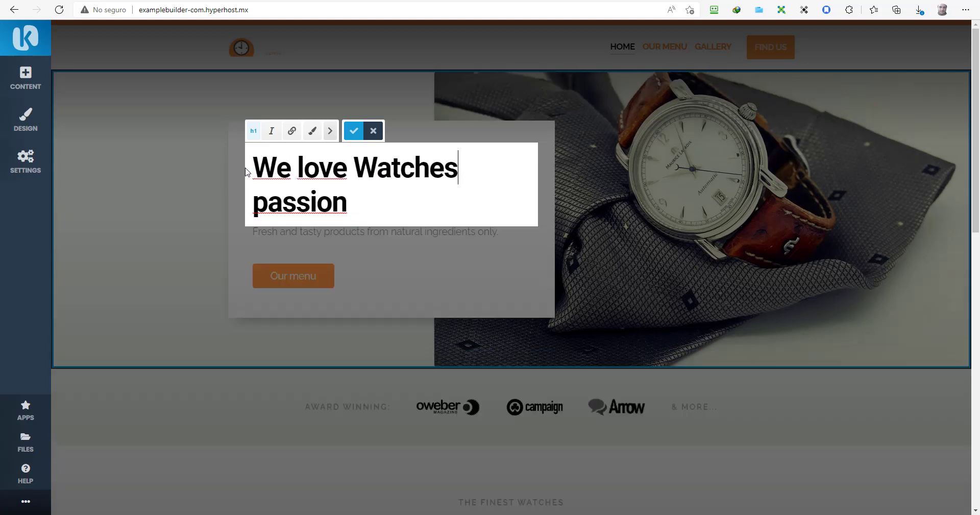
pyautogui.write(' with')
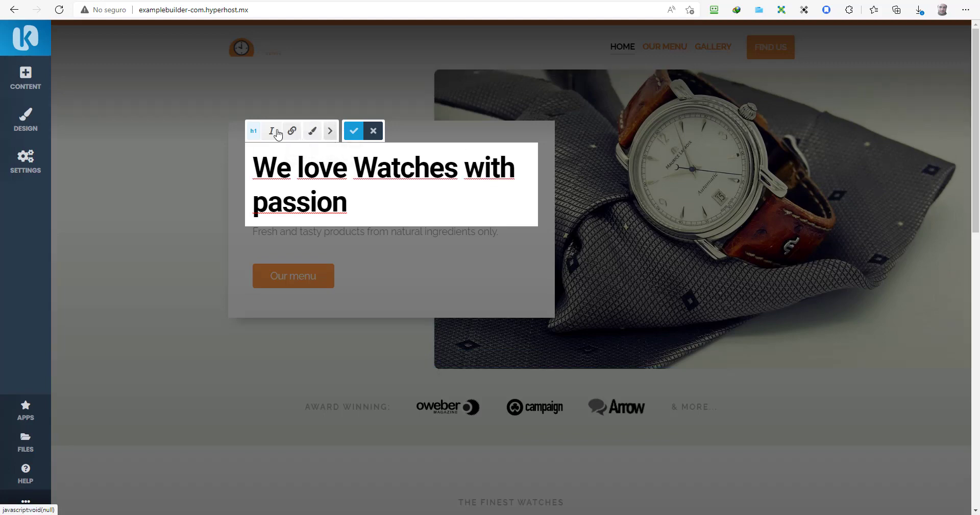
pyautogui.click(330, 131)
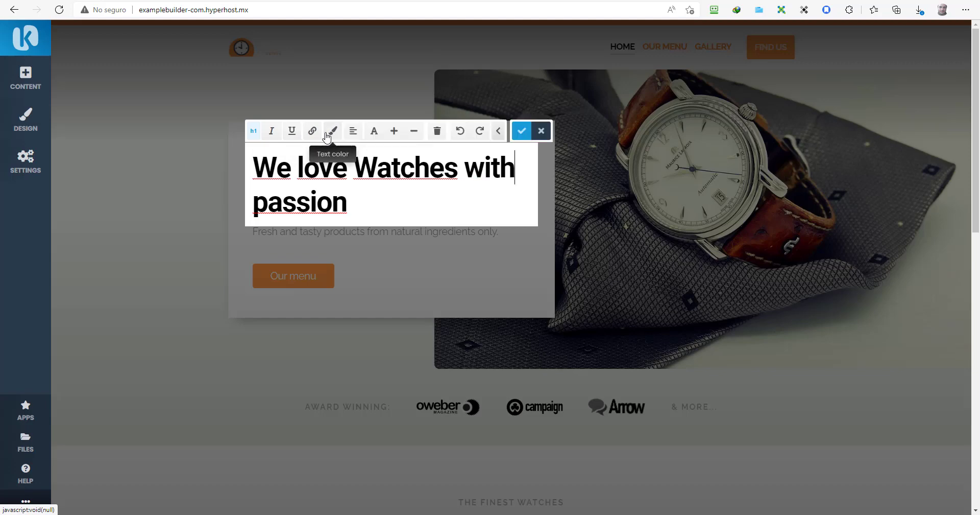
pyautogui.click(352, 136)
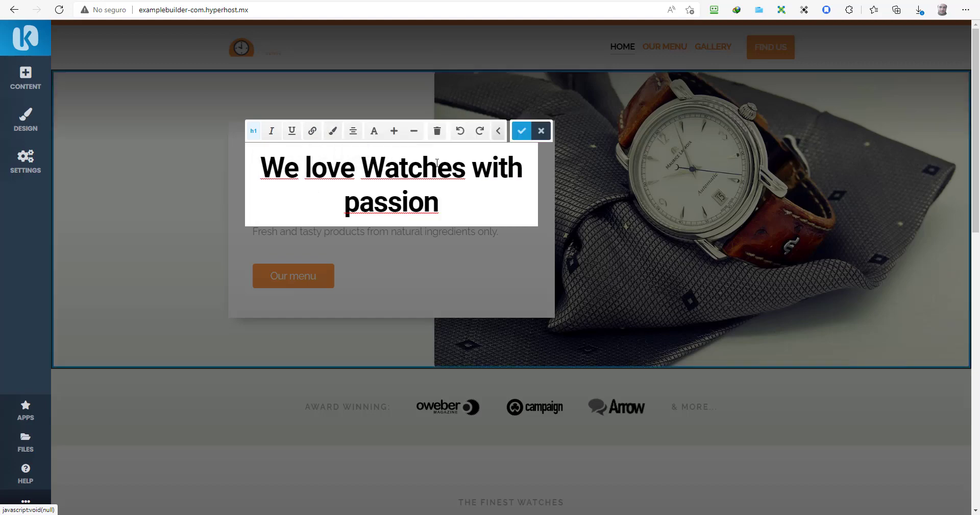
pyautogui.click(521, 131)
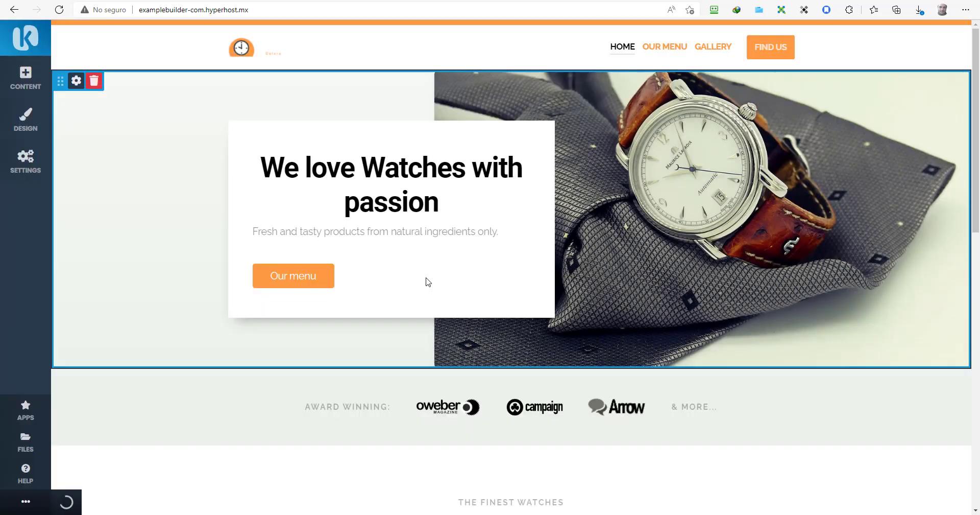
# Step: Point the Our menu button at on-page section kpg_481323 (Wide Range of Watches) and save
pyautogui.click(302, 282)
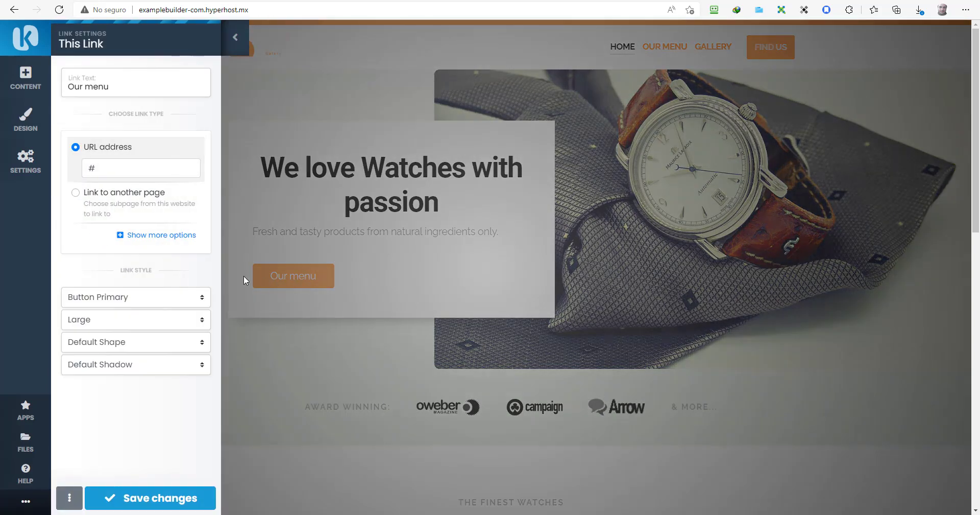
pyautogui.click(110, 207)
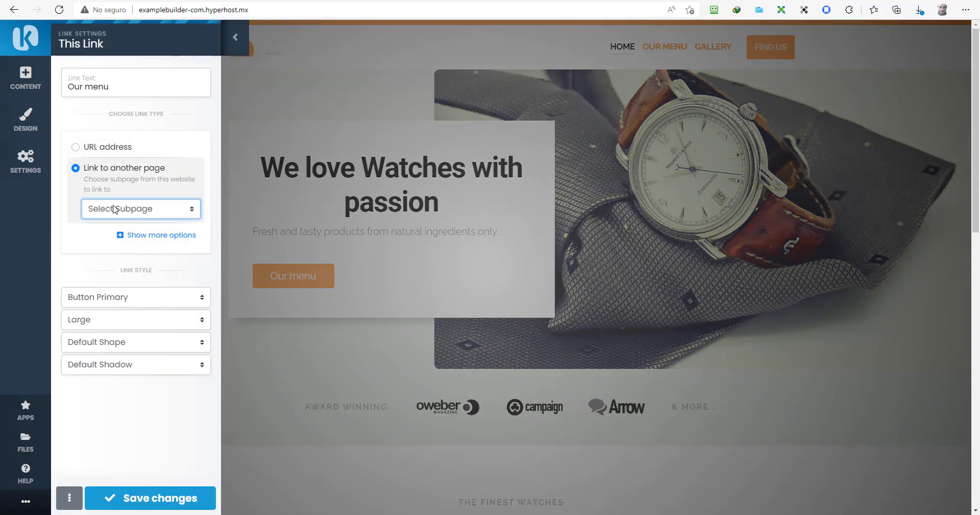
pyautogui.click(114, 210)
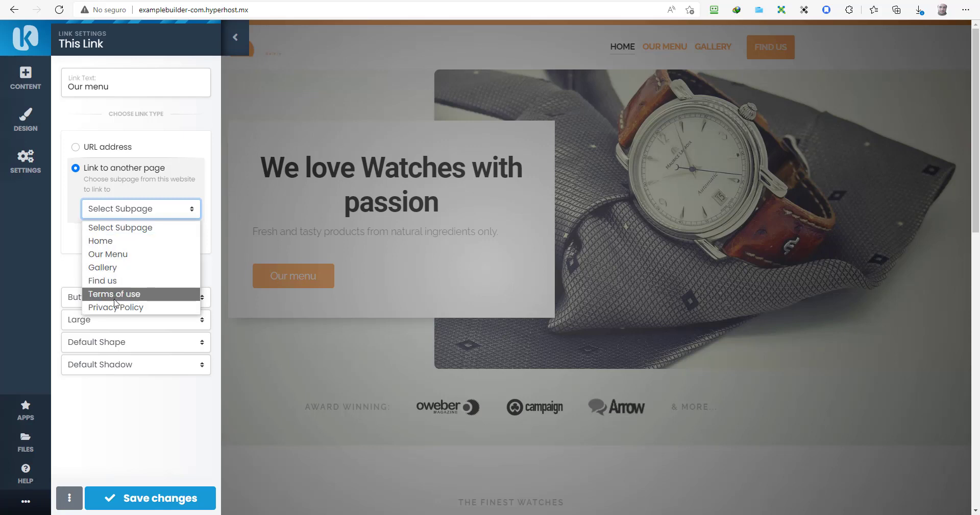
pyautogui.click(76, 271)
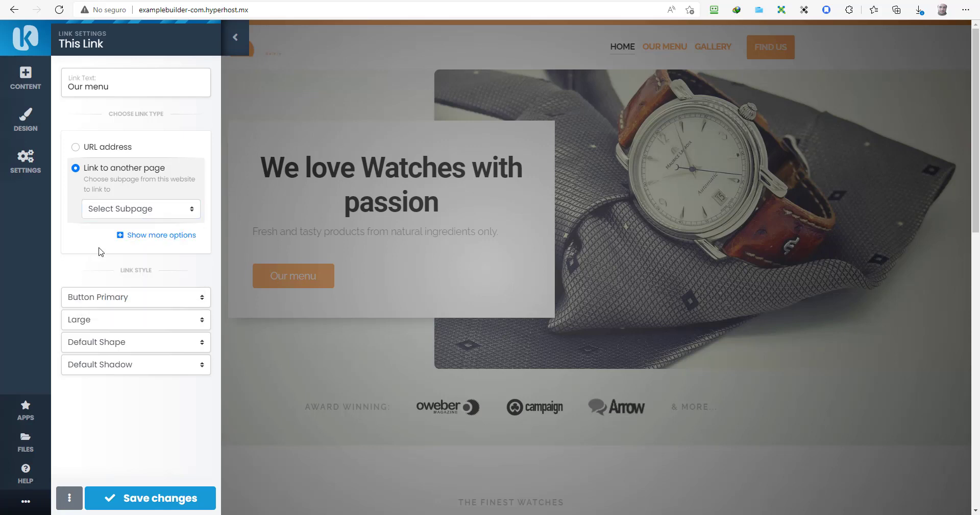
pyautogui.click(76, 148)
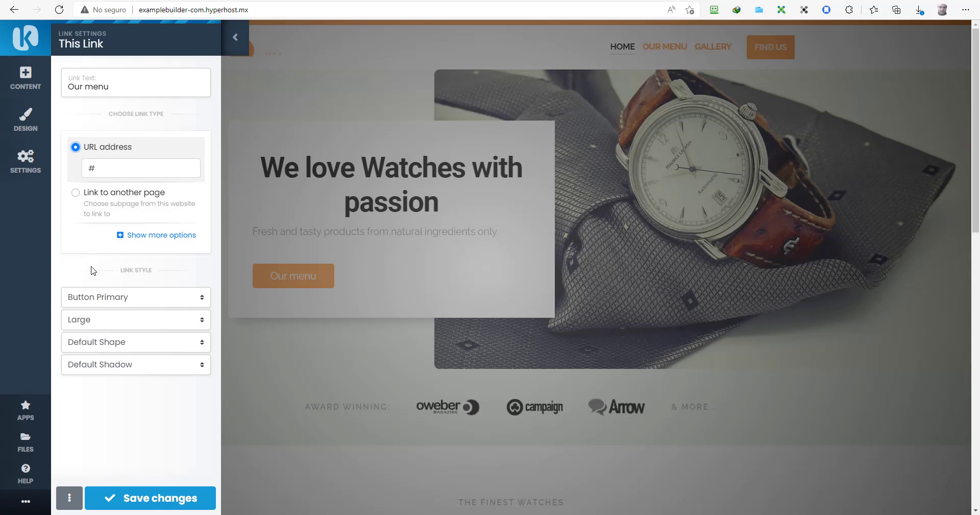
pyautogui.click(152, 236)
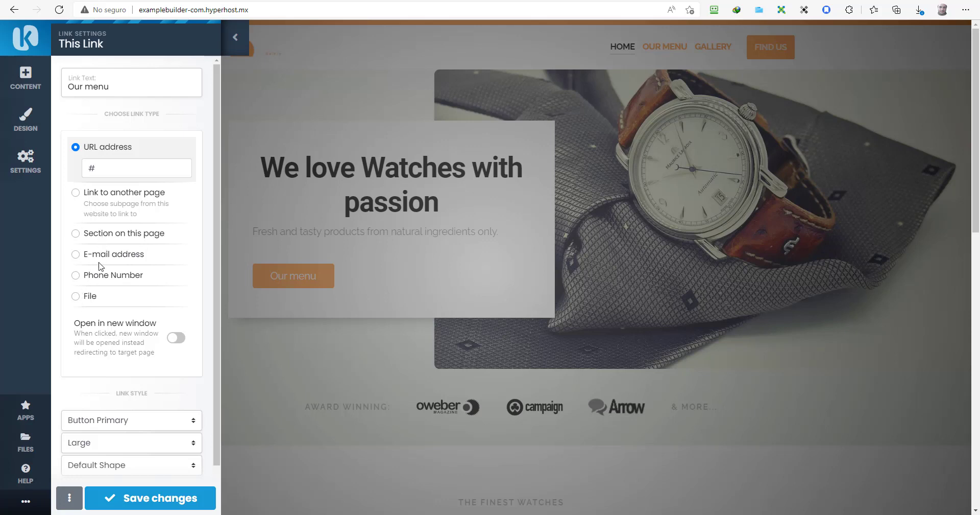
pyautogui.click(75, 235)
pyautogui.click(123, 233)
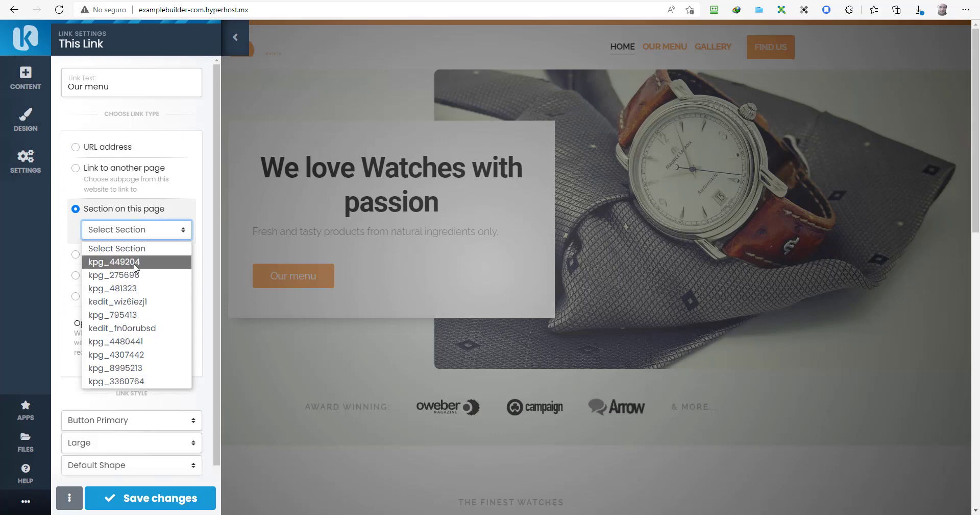
pyautogui.click(136, 287)
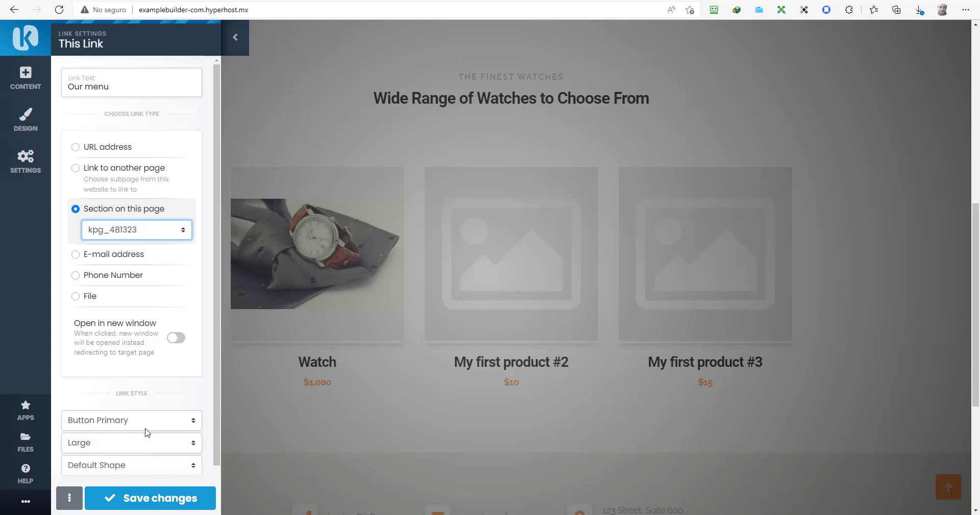
pyautogui.click(140, 496)
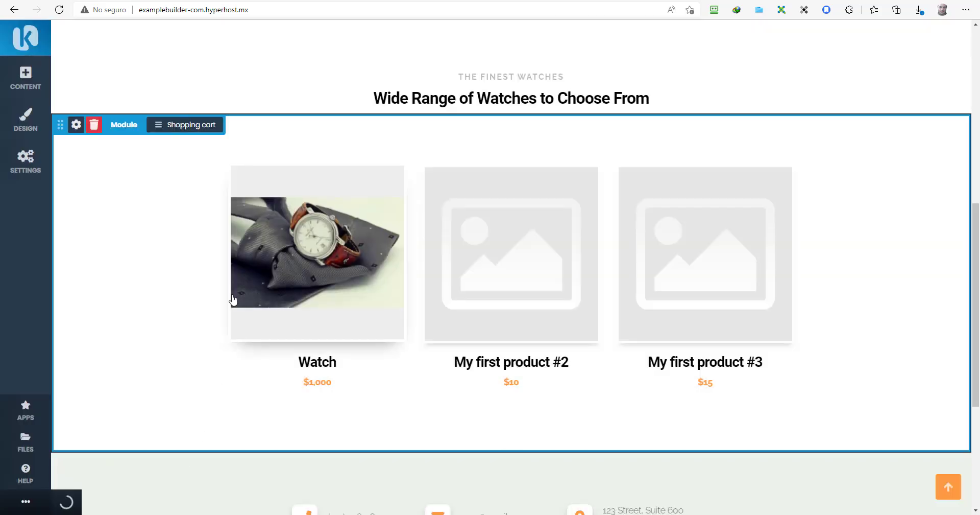
# Step: Give the watch shop block a dark background
pyautogui.click(77, 124)
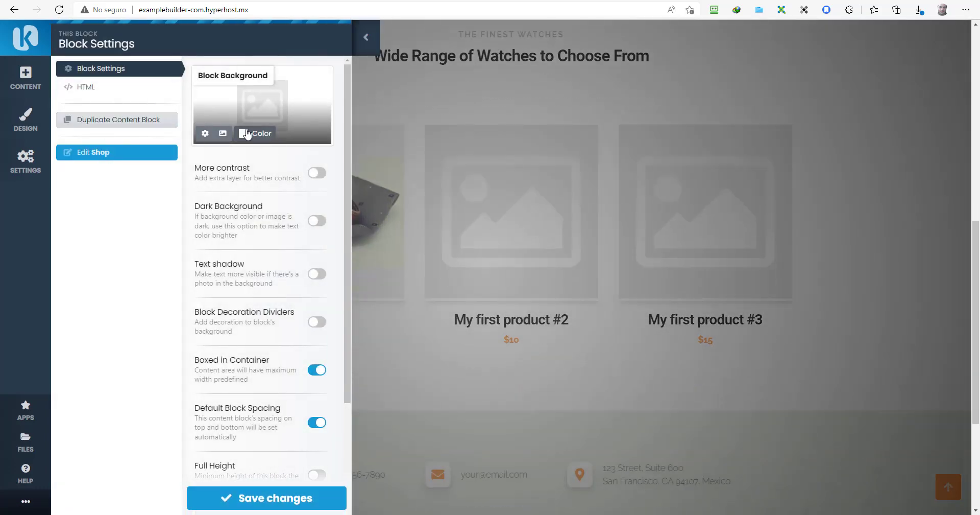
pyautogui.click(315, 221)
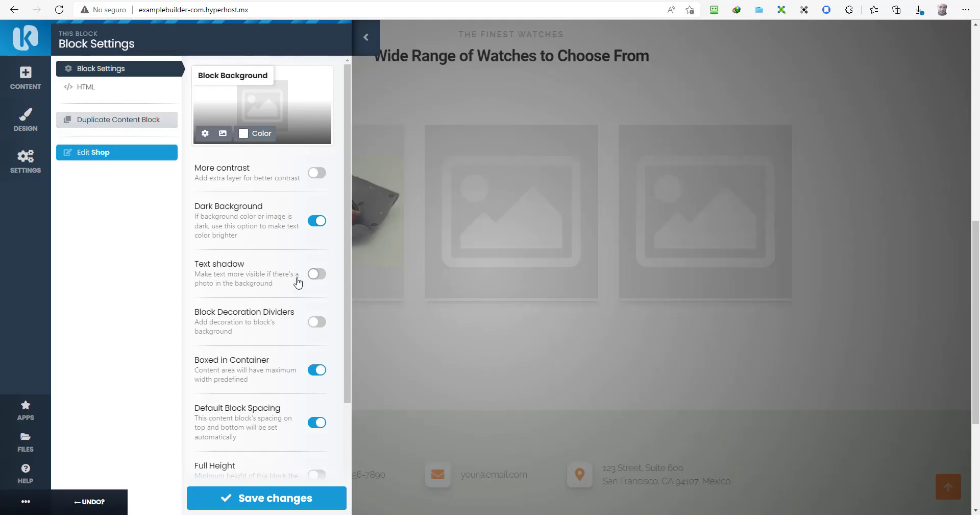
pyautogui.scroll(-3, 311, 322)
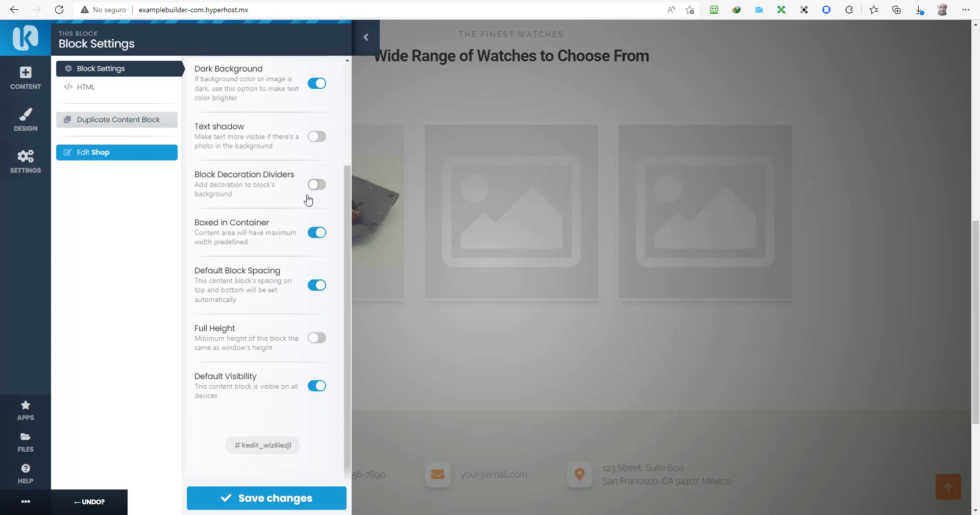
# Step: Enable block dividers with a Line divider on top and a Wave divider below
pyautogui.click(316, 189)
pyautogui.click(269, 236)
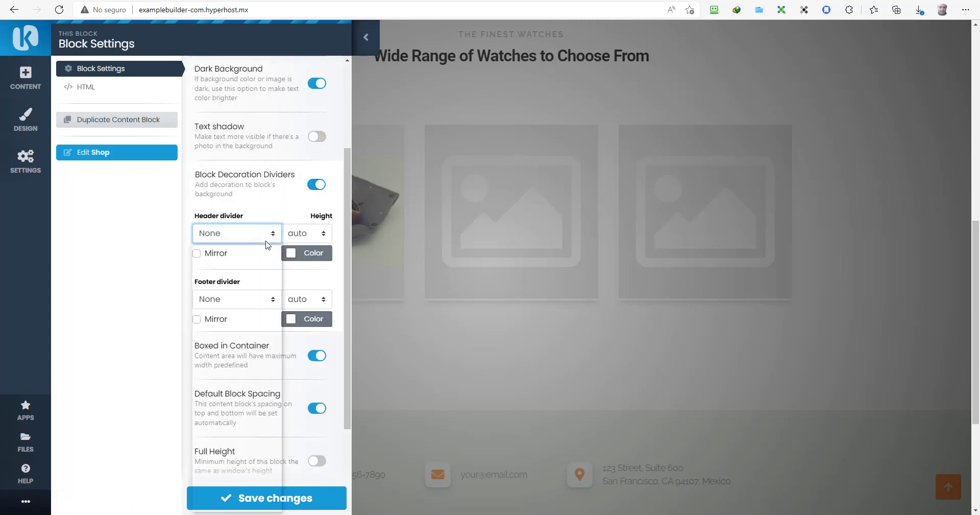
pyautogui.click(239, 264)
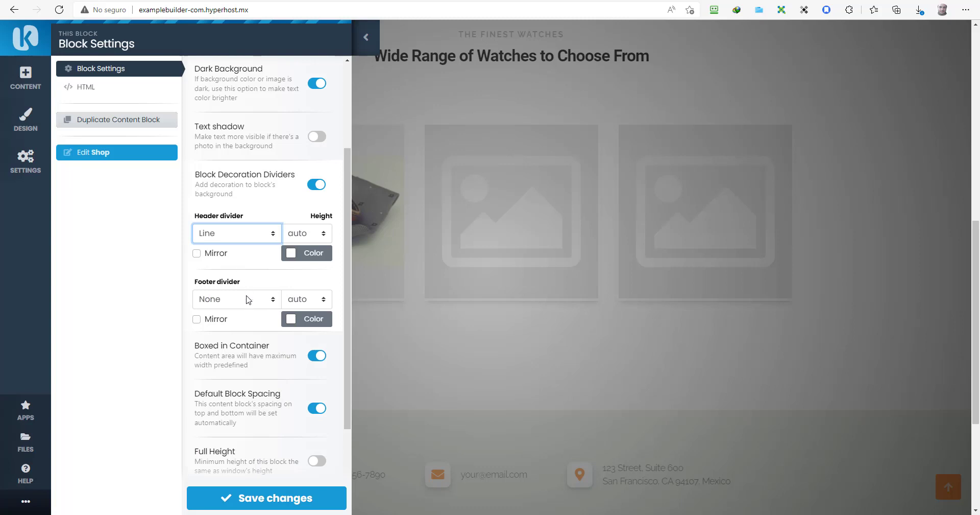
pyautogui.click(238, 300)
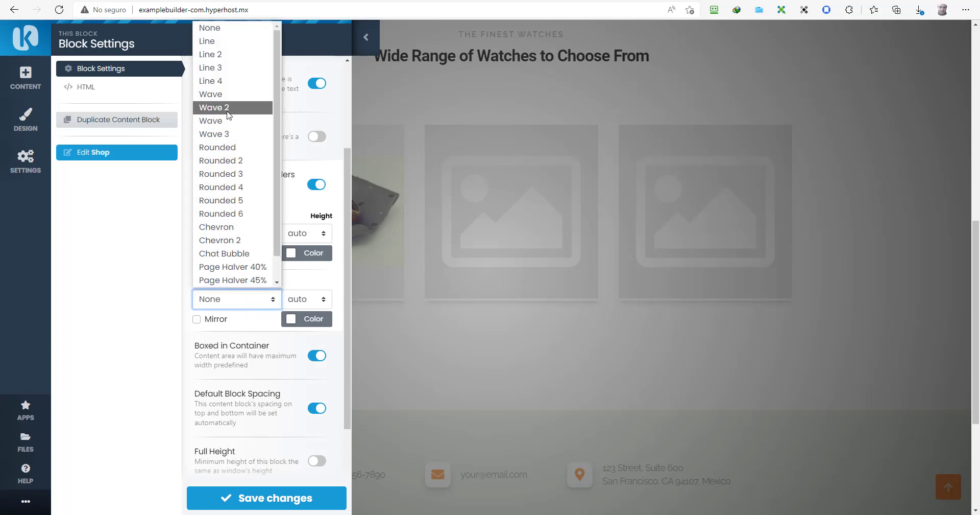
pyautogui.click(227, 95)
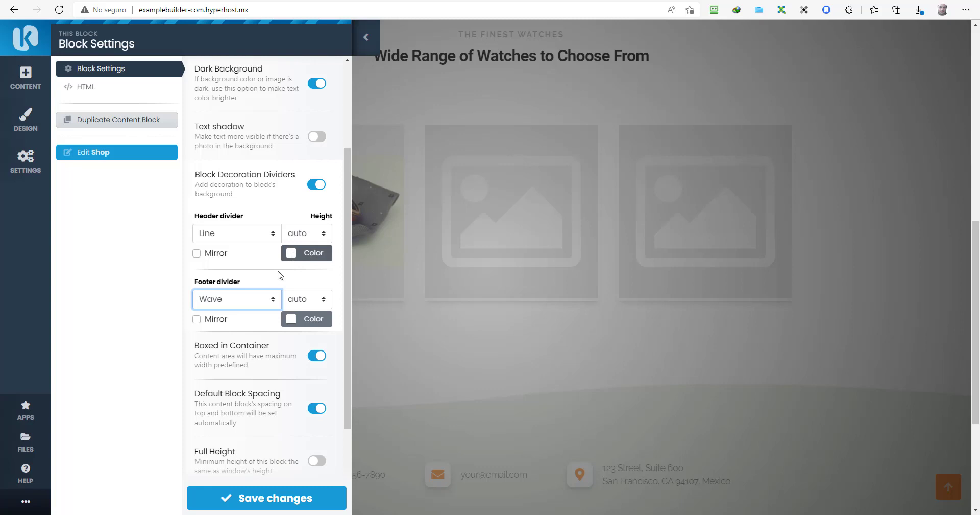
# Step: Select the block ID kedit_wiz6iezj1 and save the block's settings
pyautogui.scroll(-3, 240, 298)
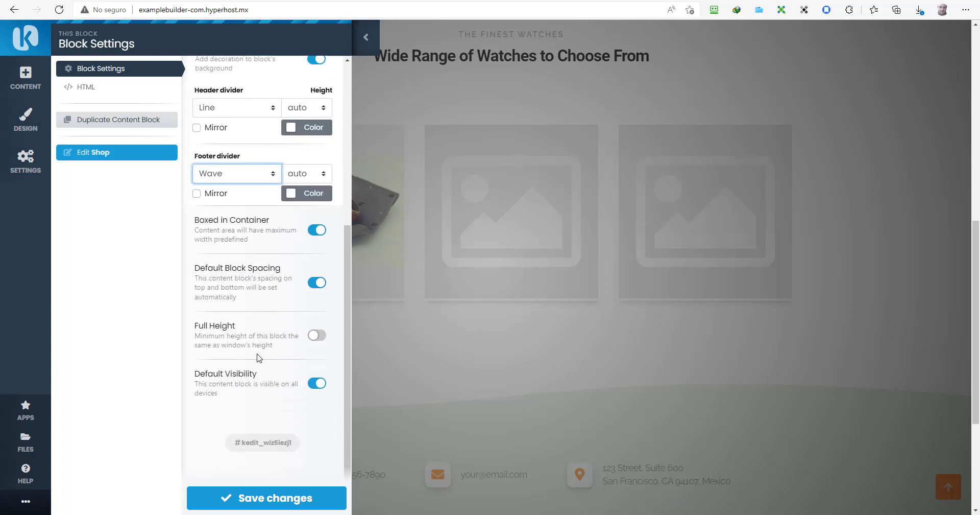
pyautogui.click(274, 442)
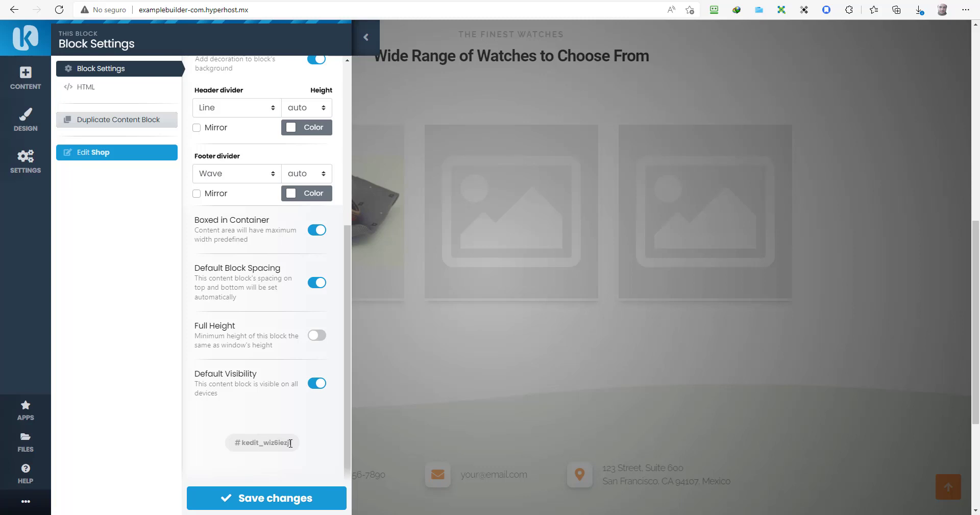
pyautogui.moveTo(292, 442); pyautogui.dragTo(233, 445)
pyautogui.click(274, 498)
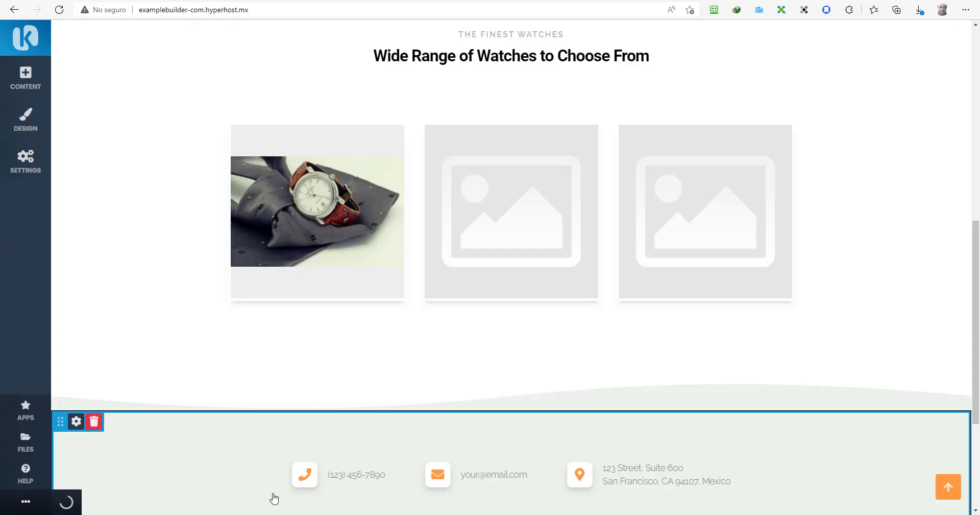
pyautogui.scroll(4, 367, 359)
pyautogui.scroll(2, 378, 364)
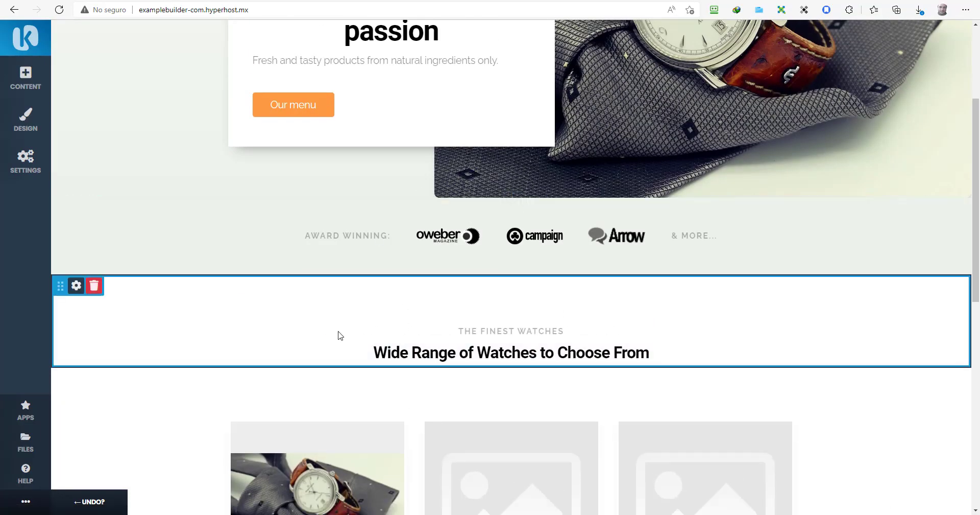
# Step: Scroll down the home page and open Website Settings listing Home, Our Menu, Gallery and Find us
pyautogui.scroll(-4, 339, 439)
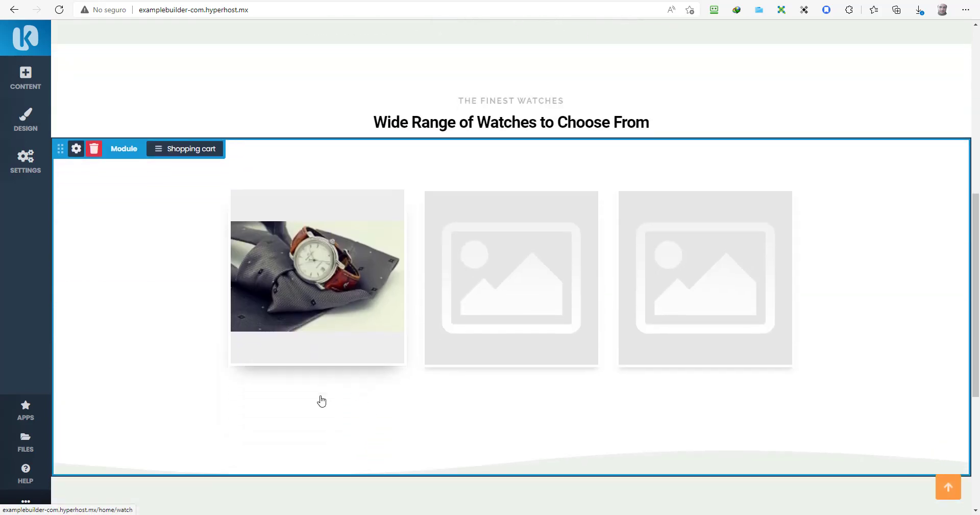
pyautogui.scroll(-5, 320, 400)
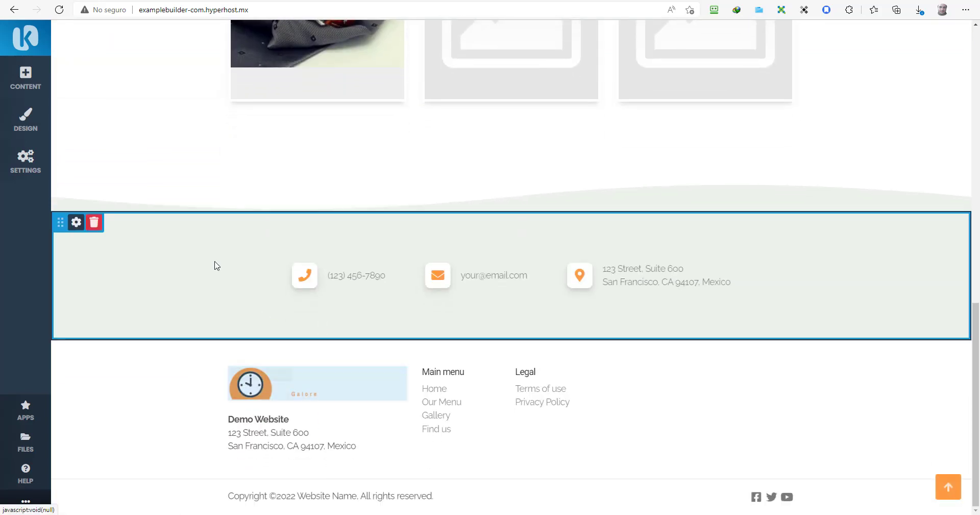
pyautogui.click(25, 173)
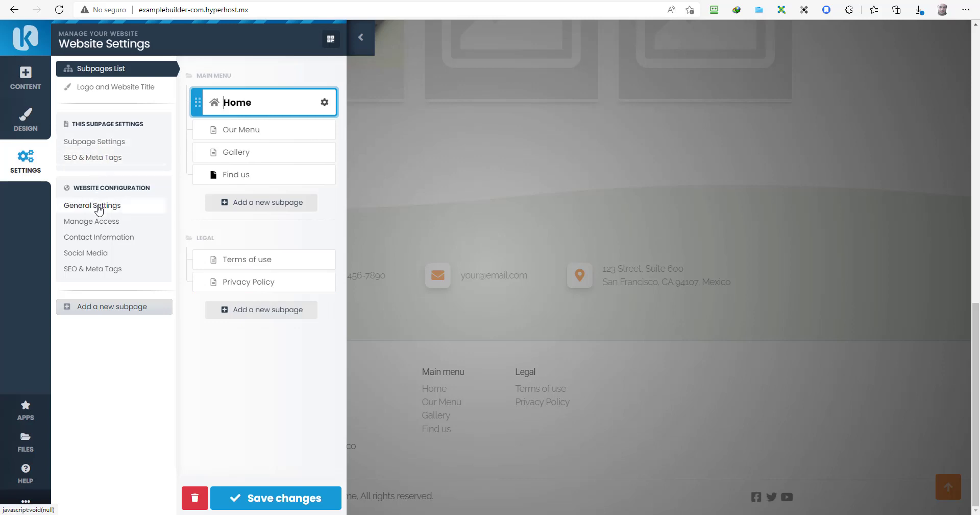
# Step: Add Spanish as a site language in General Settings
pyautogui.click(99, 209)
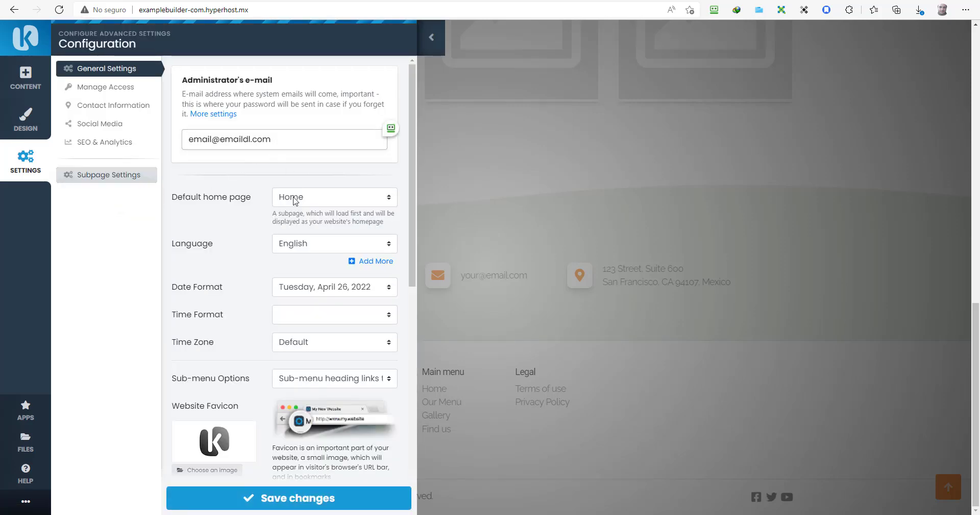
pyautogui.click(365, 263)
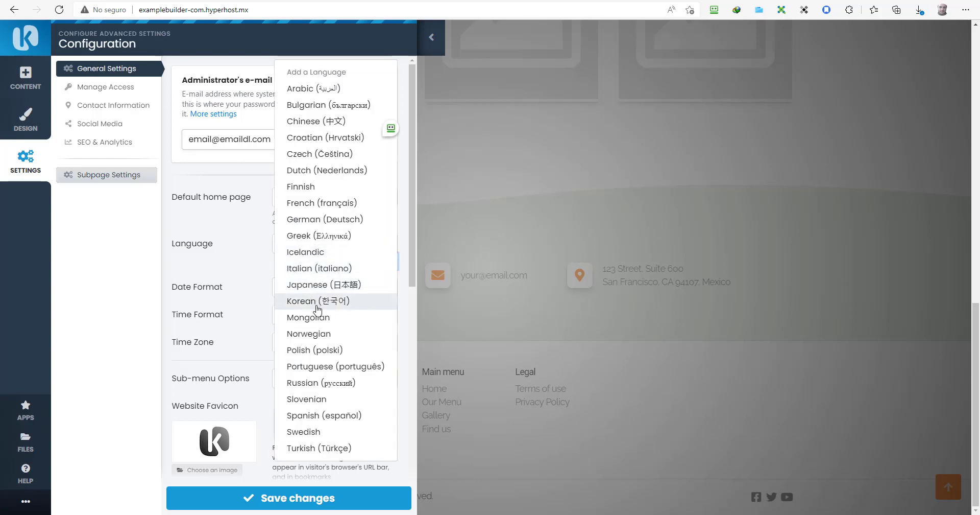
pyautogui.scroll(-1, 308, 366)
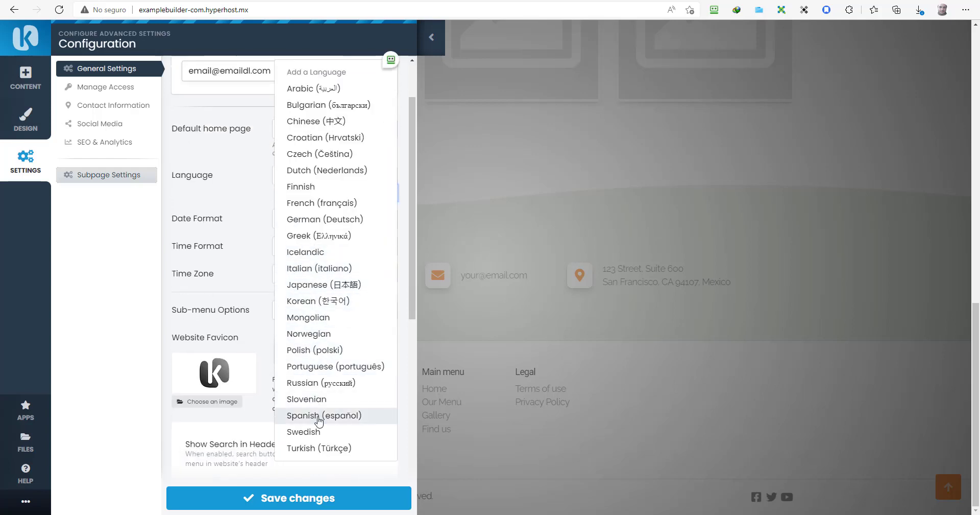
pyautogui.click(318, 416)
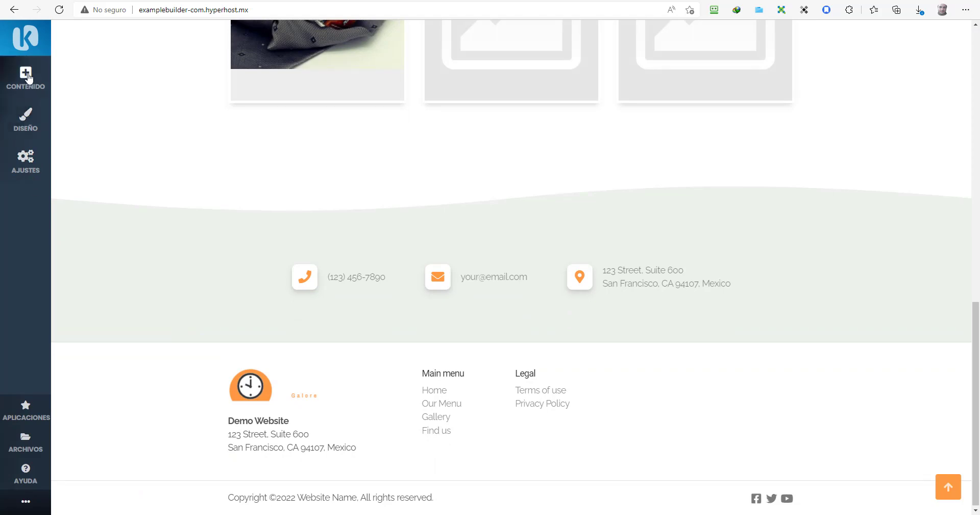
# Step: Set the Idioma back to English, save it, and reopen the website settings
pyautogui.click(25, 161)
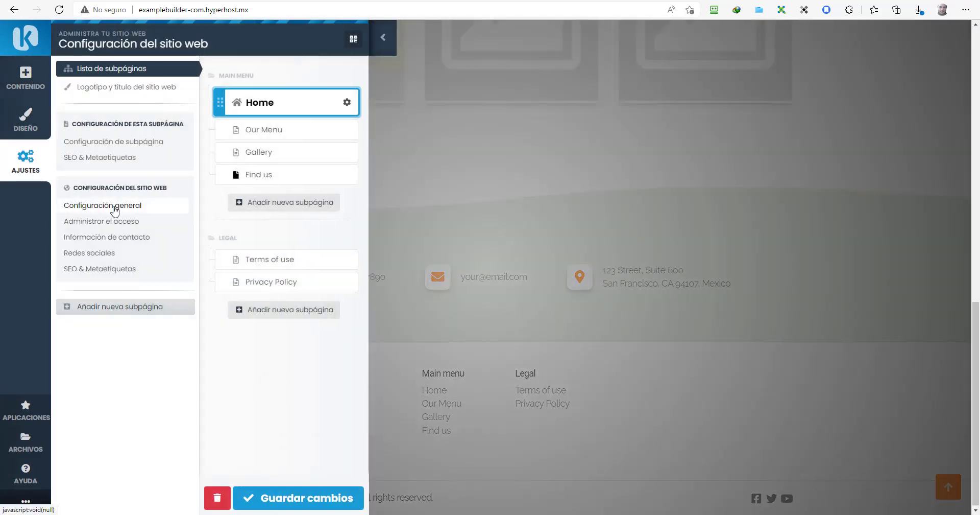
pyautogui.click(115, 206)
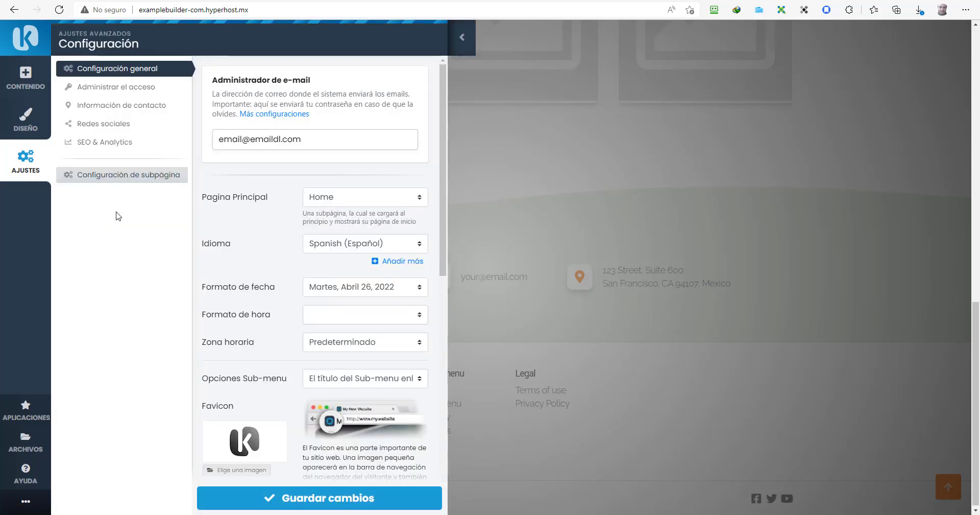
pyautogui.click(403, 245)
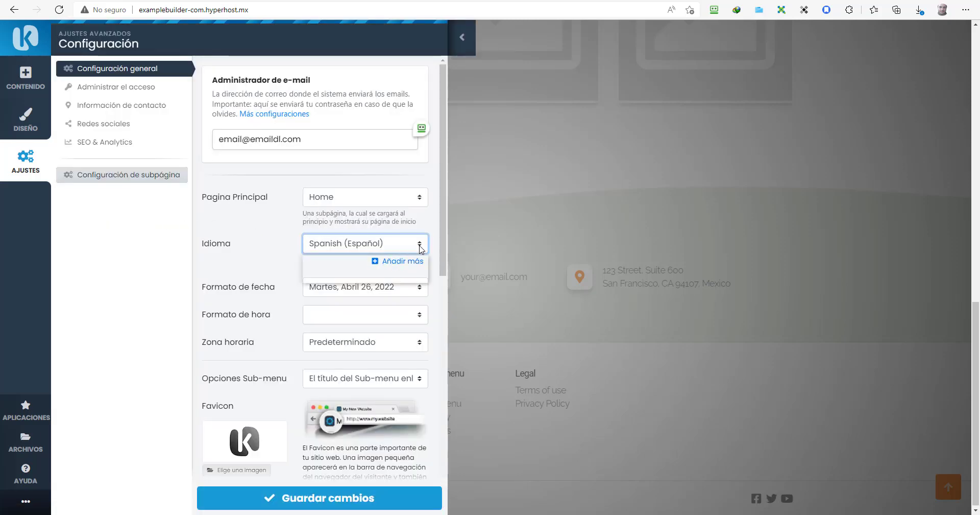
pyautogui.click(360, 276)
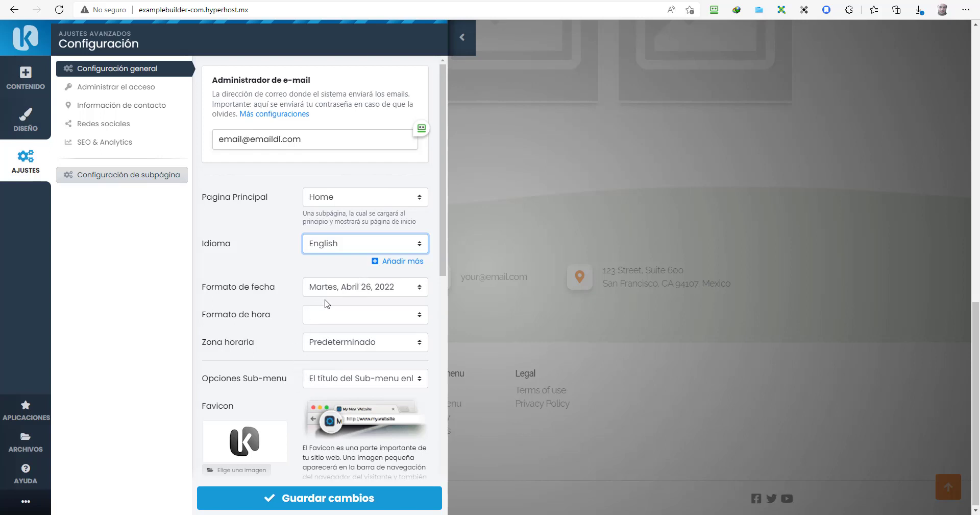
pyautogui.click(310, 500)
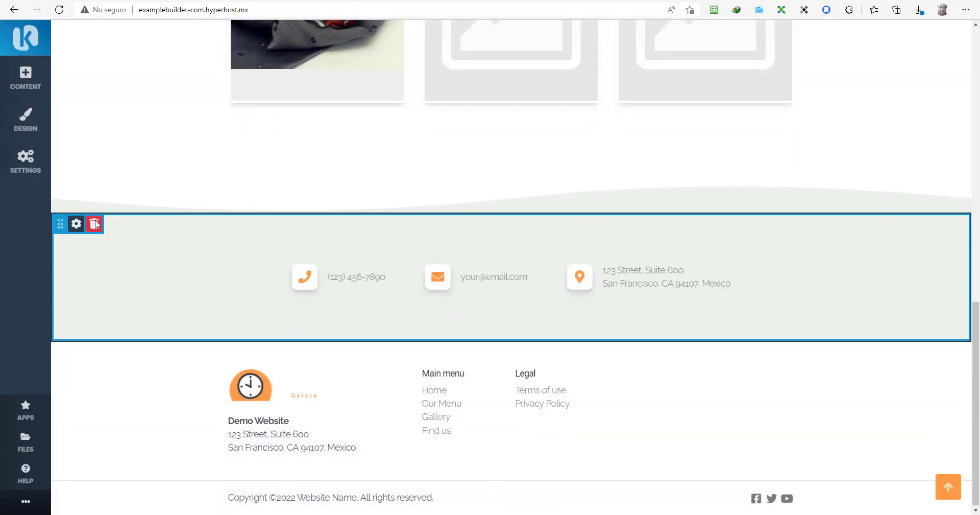
pyautogui.click(10, 172)
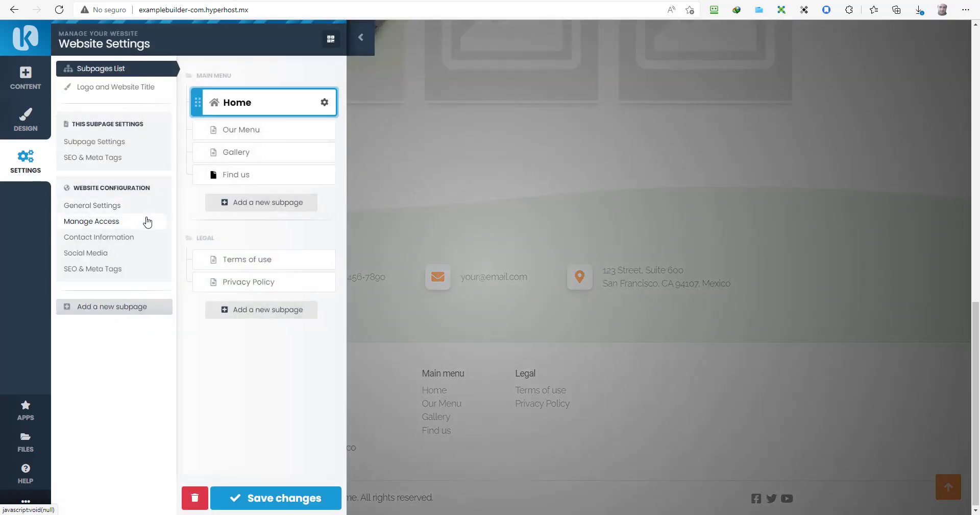
# Step: Browse the login, contact, social media and SEO & Analytics settings, then open Manage Modules
pyautogui.click(109, 222)
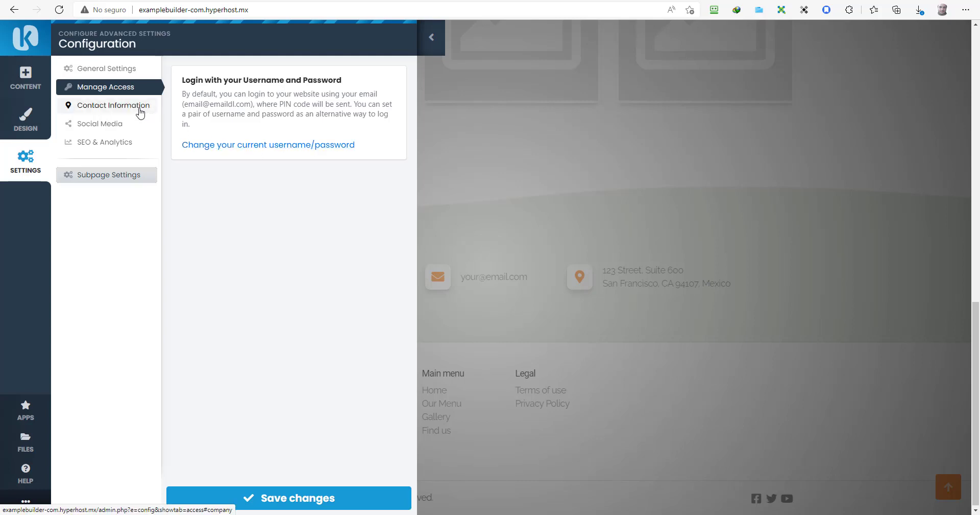
pyautogui.click(138, 107)
pyautogui.click(116, 128)
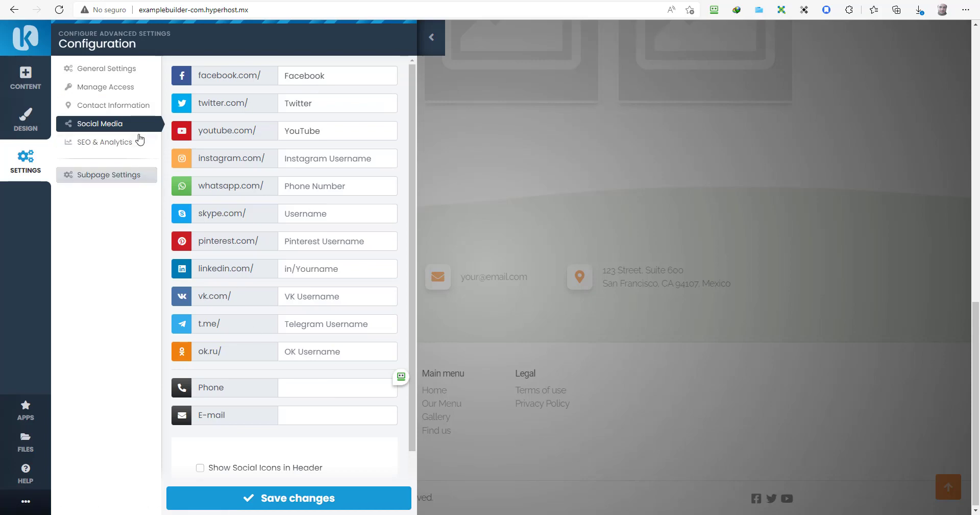
pyautogui.click(140, 140)
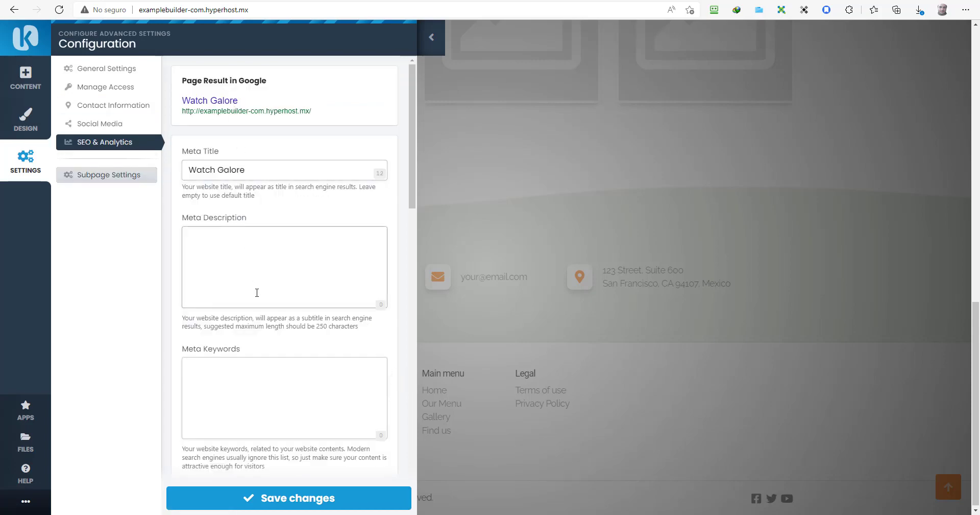
pyautogui.scroll(-15, 258, 301)
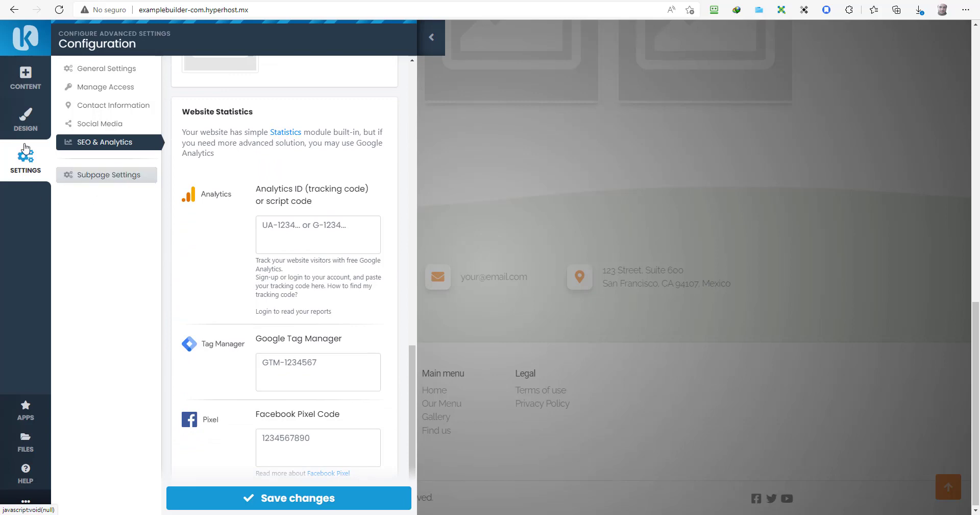
pyautogui.click(24, 159)
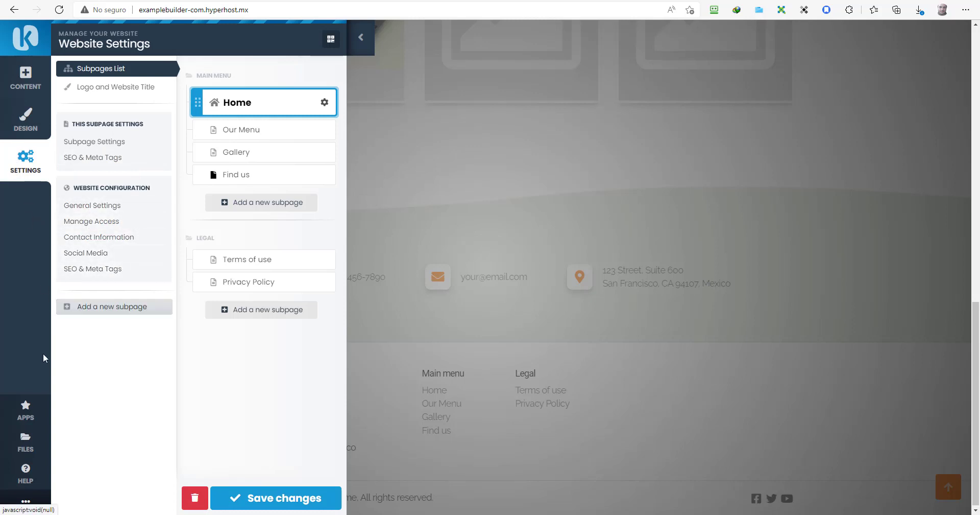
pyautogui.click(26, 410)
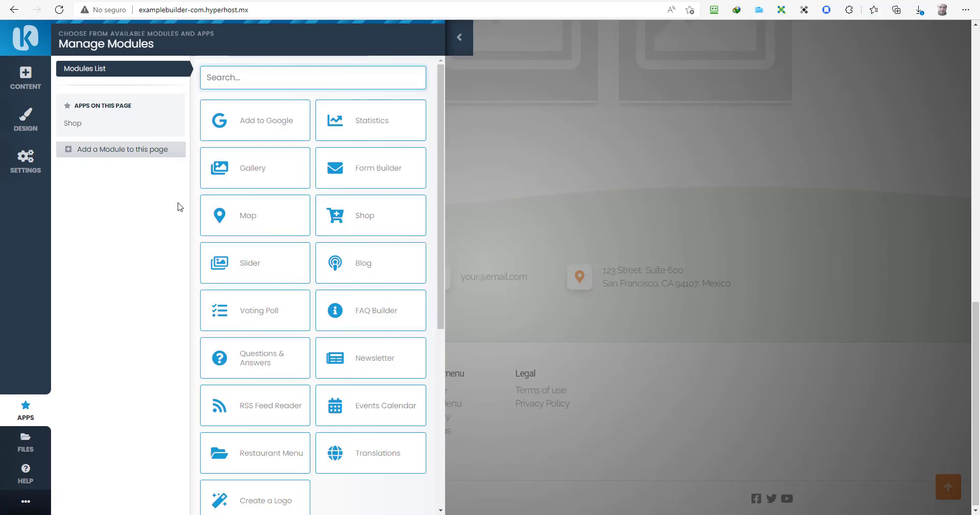
# Step: In the Shop module's configuration, switch on 'Always show cart button in header'
pyautogui.click(106, 131)
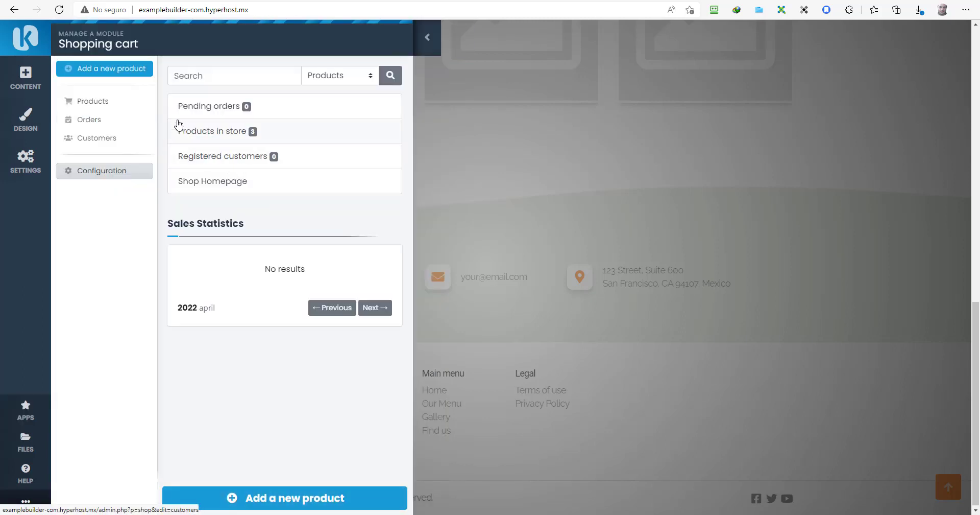
pyautogui.click(102, 174)
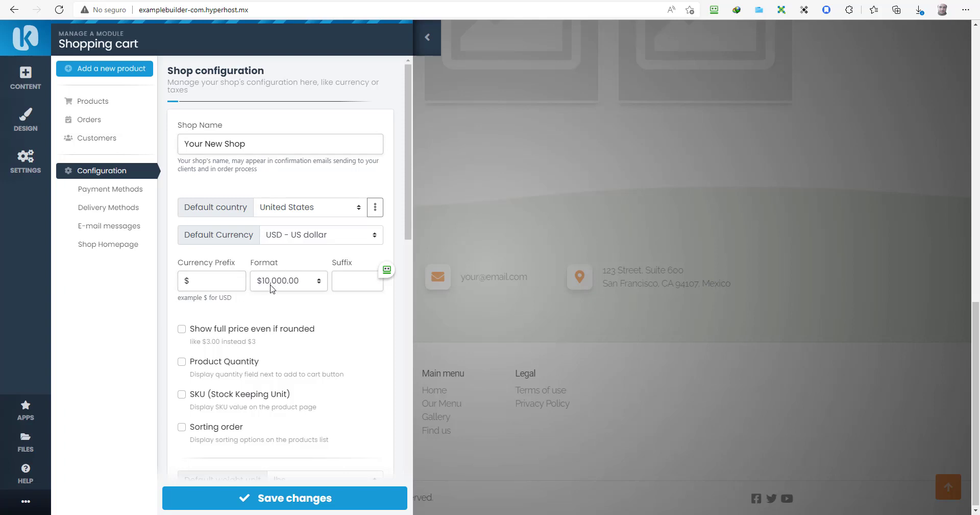
pyautogui.scroll(-3, 261, 250)
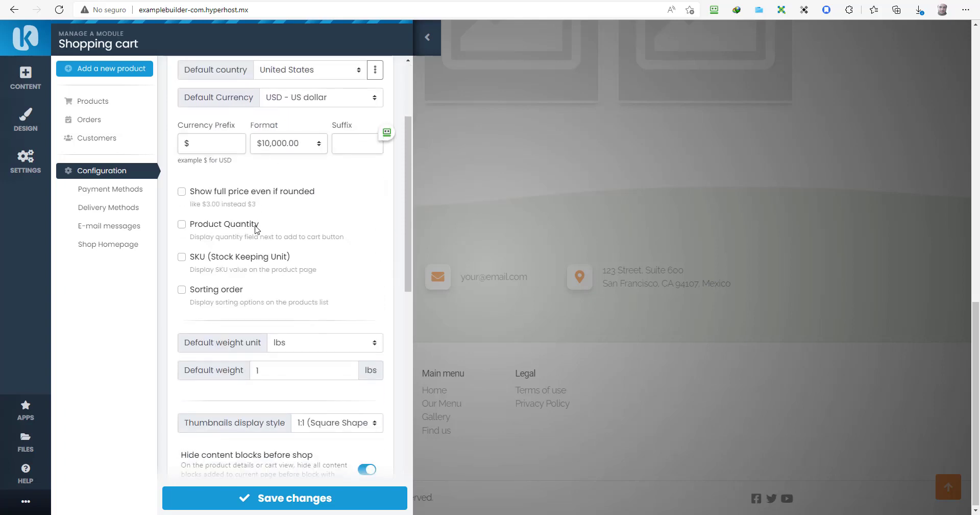
pyautogui.scroll(-4, 255, 230)
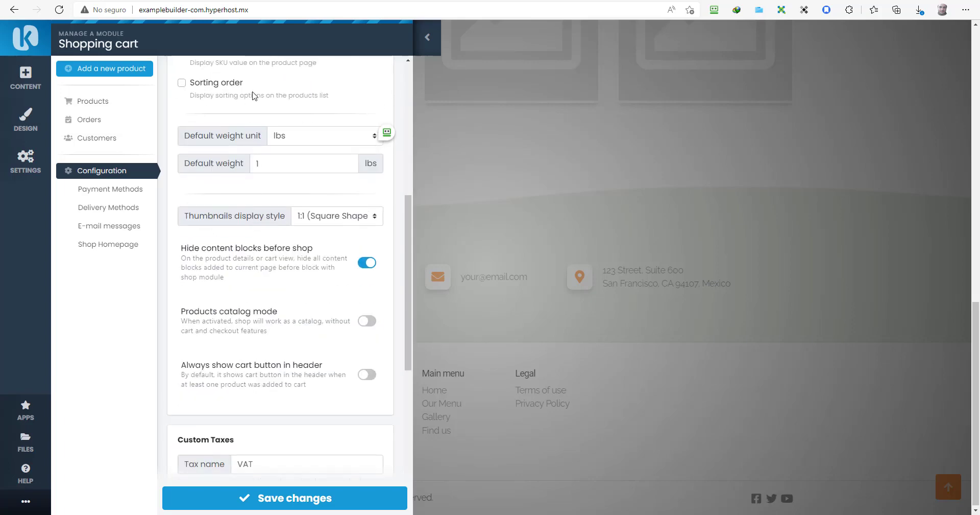
pyautogui.scroll(-3, 255, 99)
pyautogui.scroll(3, 251, 102)
pyautogui.scroll(-3, 258, 222)
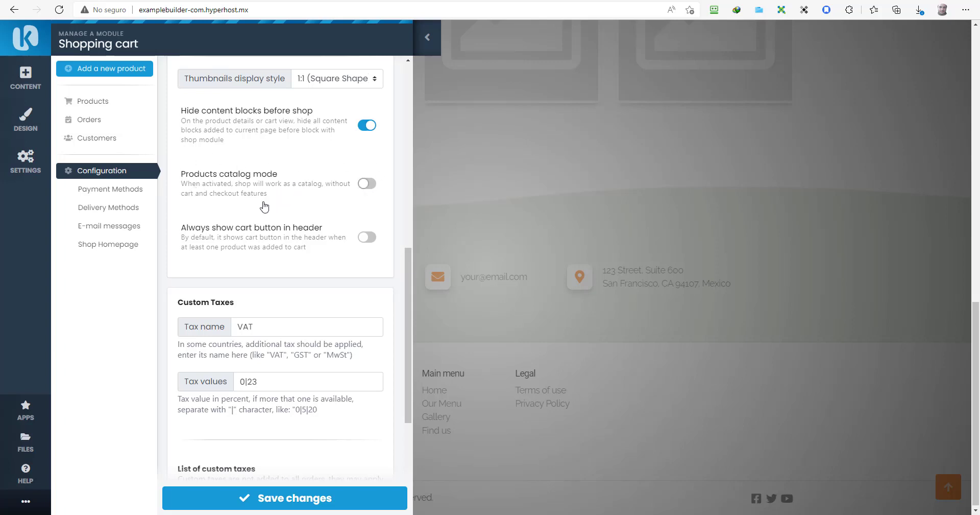
pyautogui.scroll(-1, 281, 238)
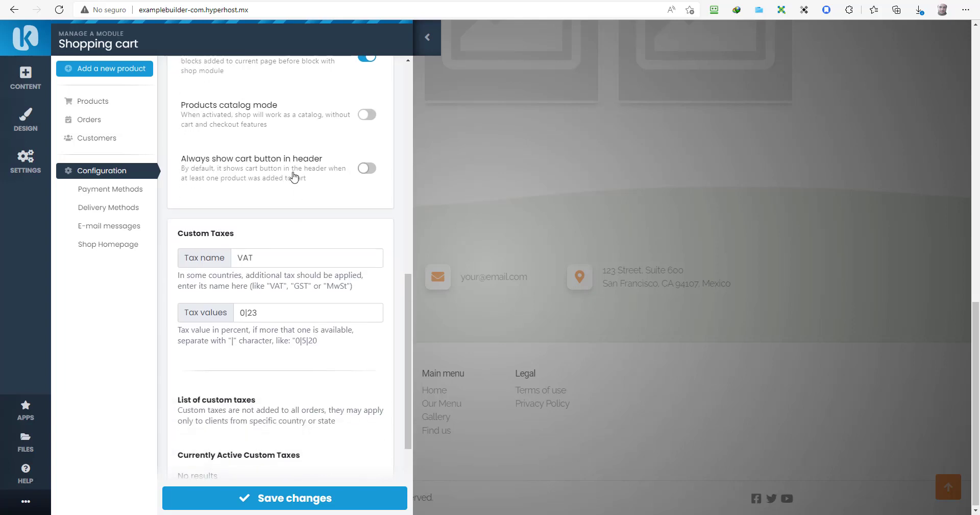
pyautogui.click(369, 171)
pyautogui.scroll(-2, 276, 214)
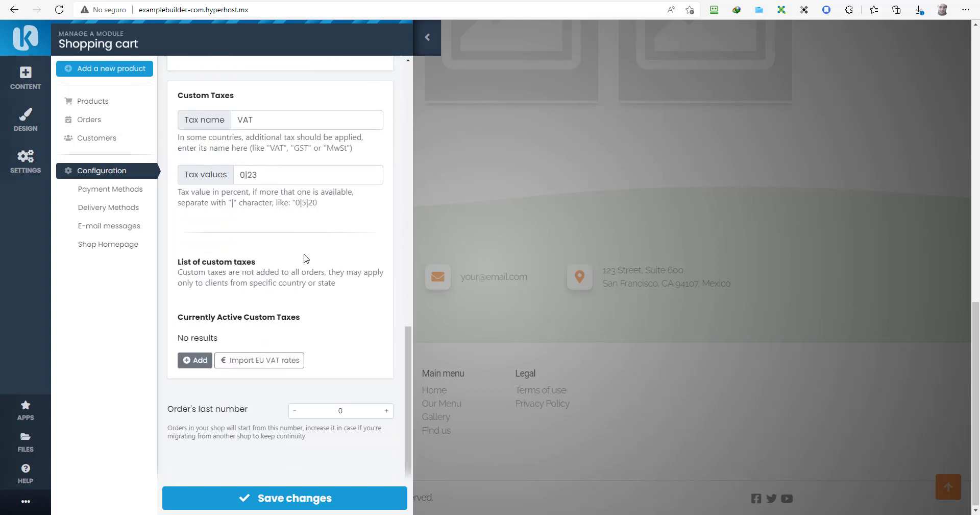
pyautogui.scroll(-1, 295, 263)
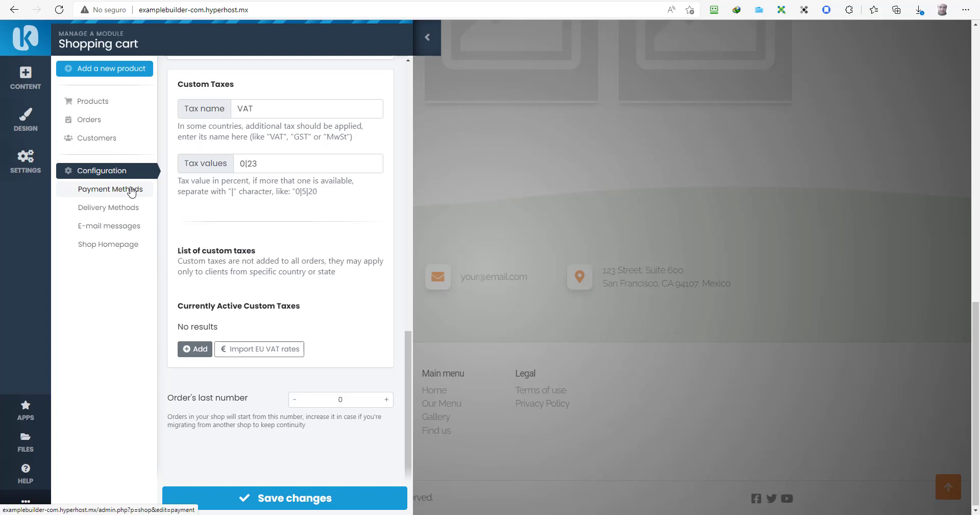
# Step: Scroll through the shop's Payment Methods list of payment providers
pyautogui.click(132, 191)
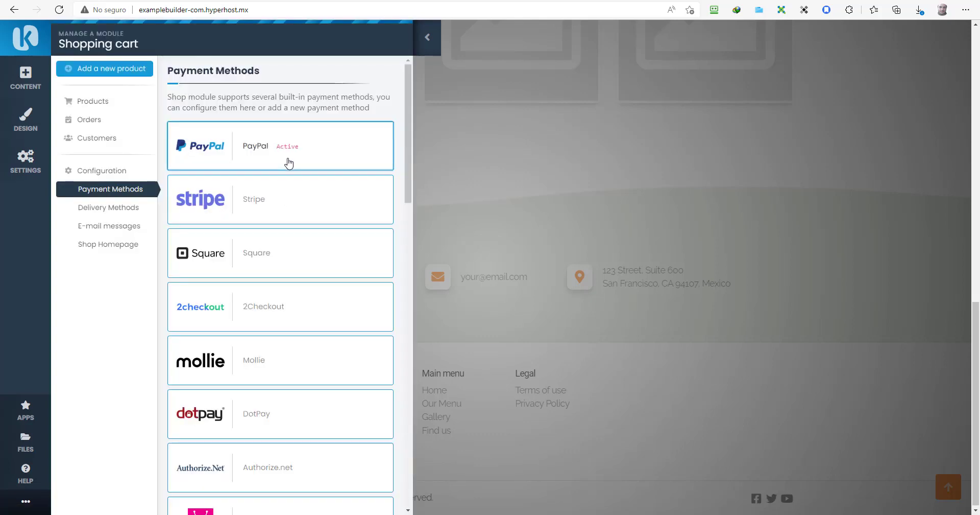
pyautogui.scroll(-2, 276, 206)
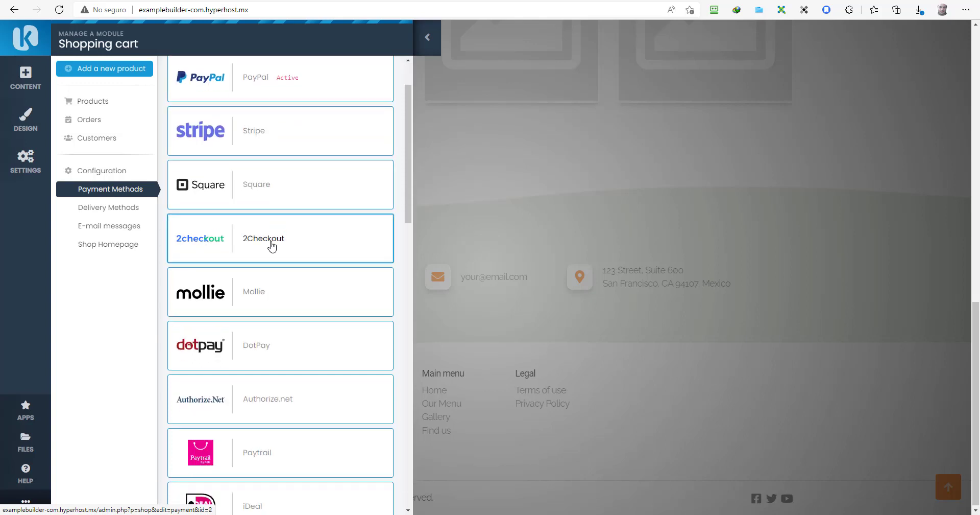
pyautogui.scroll(-2, 271, 245)
pyautogui.scroll(-7, 271, 247)
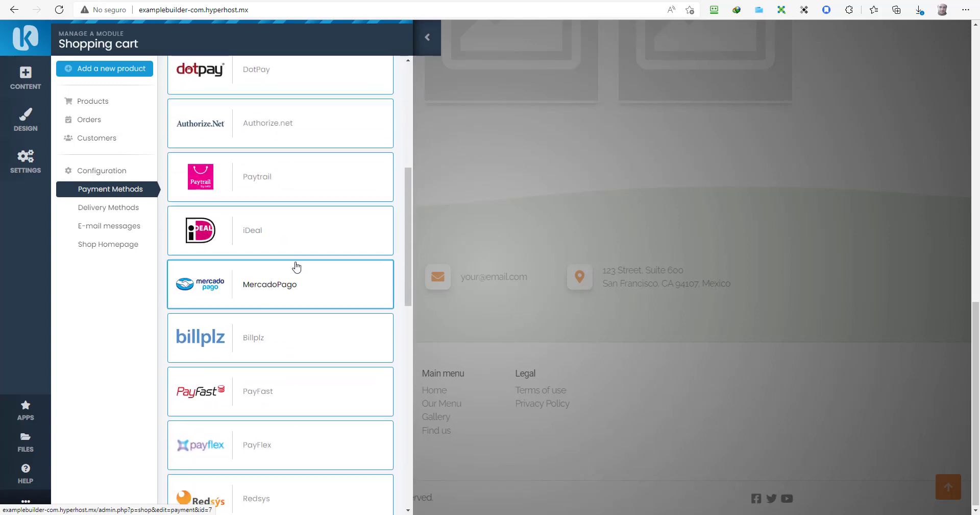
pyautogui.scroll(-8, 297, 266)
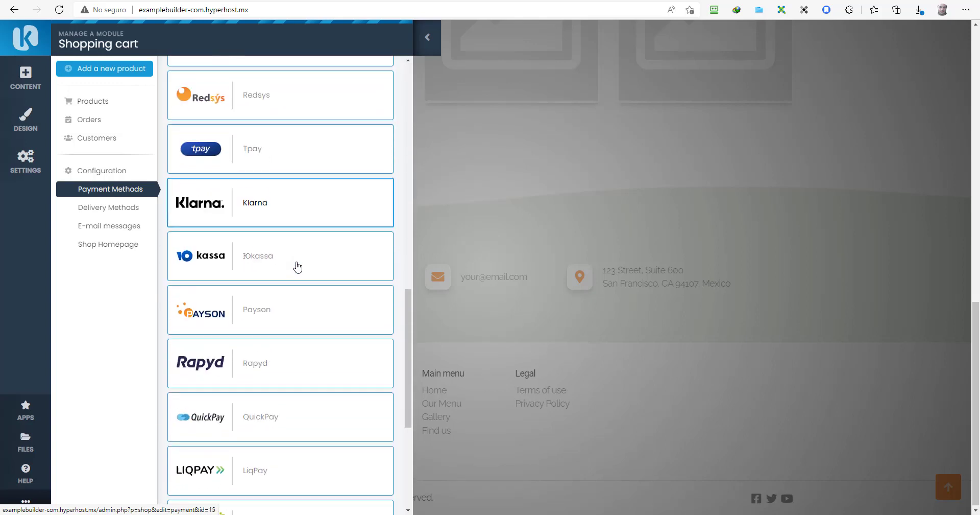
pyautogui.scroll(-1, 298, 268)
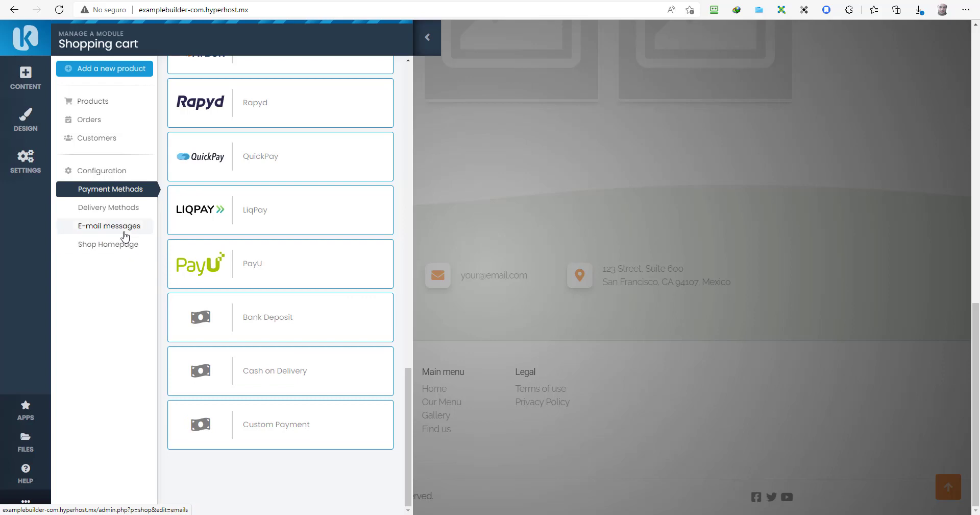
# Step: Inspect Delivery Methods and the new delivery method form, returning to the Default Delivery list
pyautogui.click(122, 206)
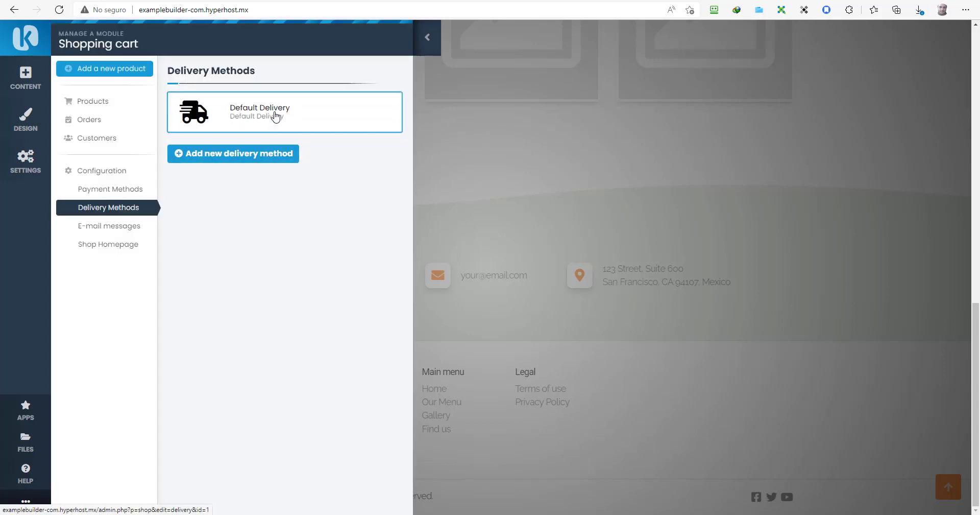
pyautogui.click(266, 161)
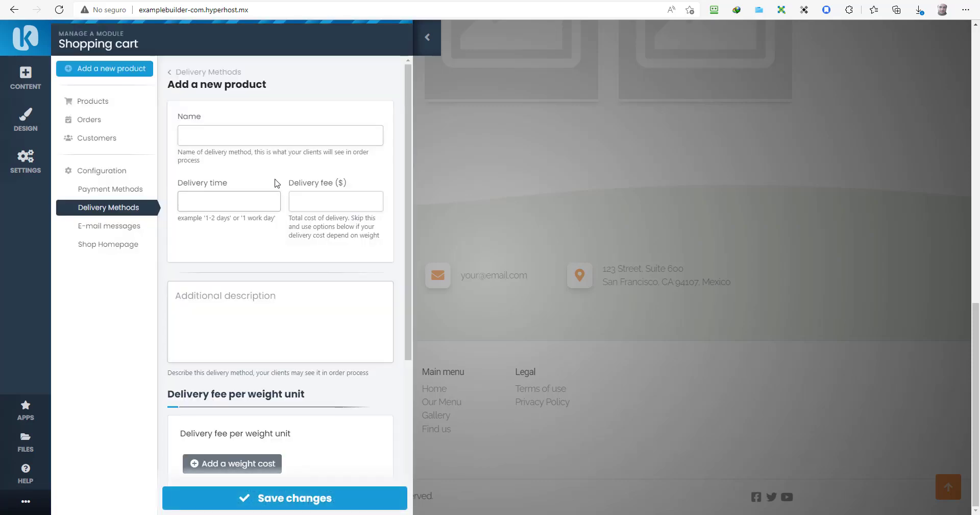
pyautogui.scroll(-5, 274, 188)
pyautogui.scroll(-1, 276, 190)
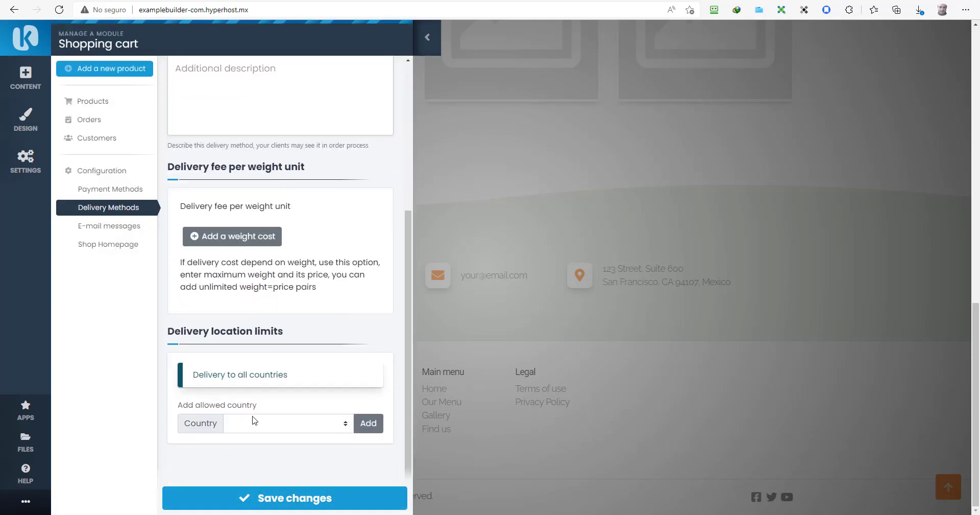
pyautogui.scroll(5, 271, 270)
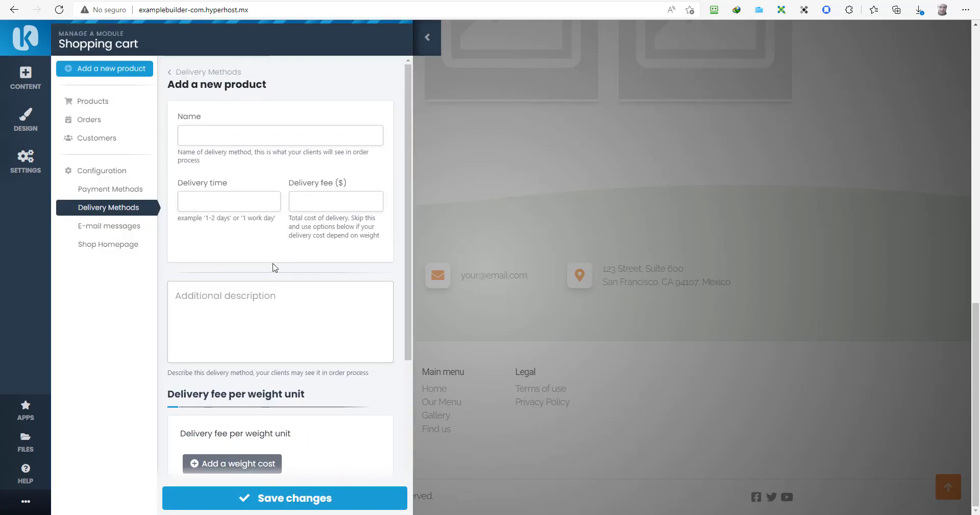
pyautogui.click(169, 80)
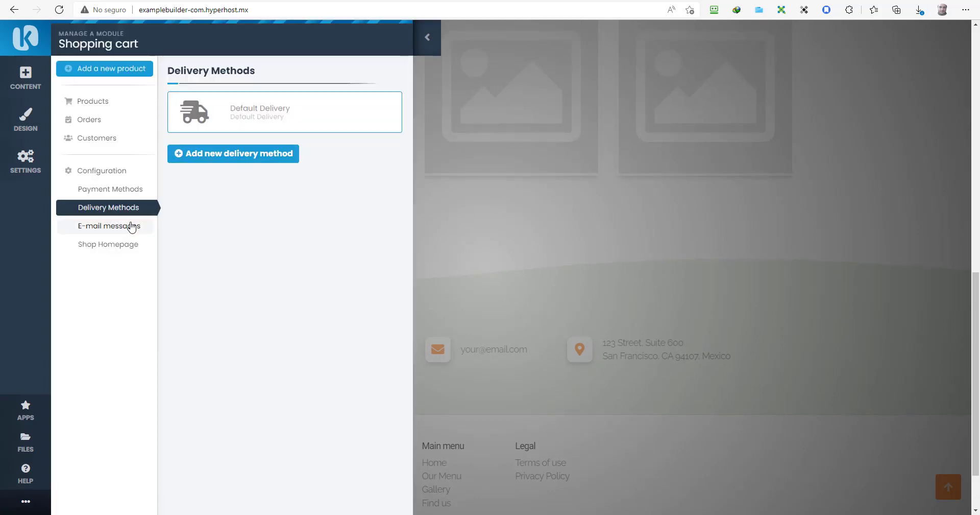
# Step: Review the New Order - Customer e-mail template and its tags, then save the shop homepage layout
pyautogui.click(131, 225)
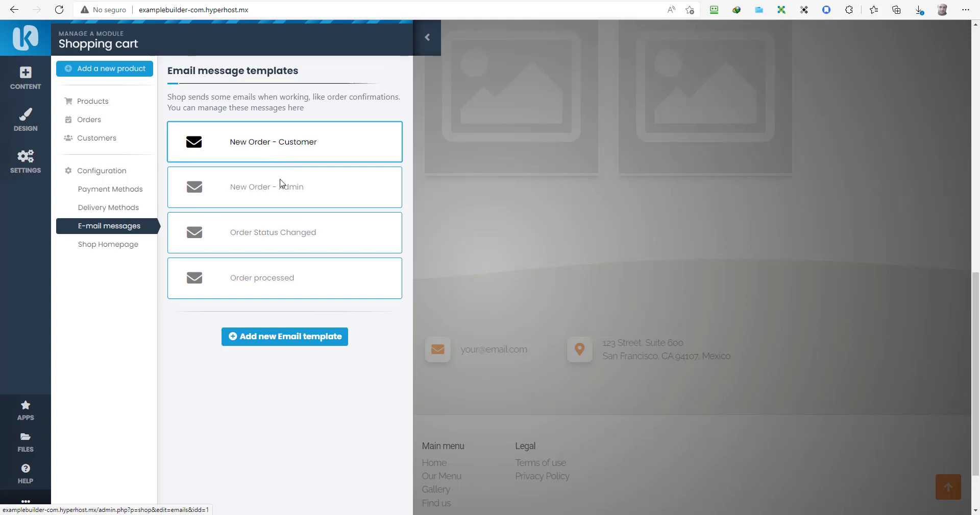
pyautogui.click(281, 141)
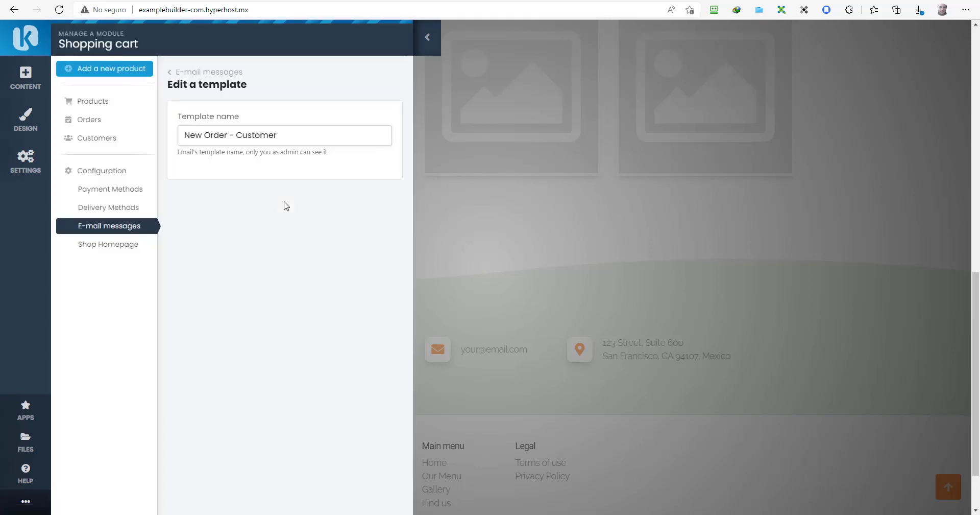
pyautogui.scroll(-3, 284, 206)
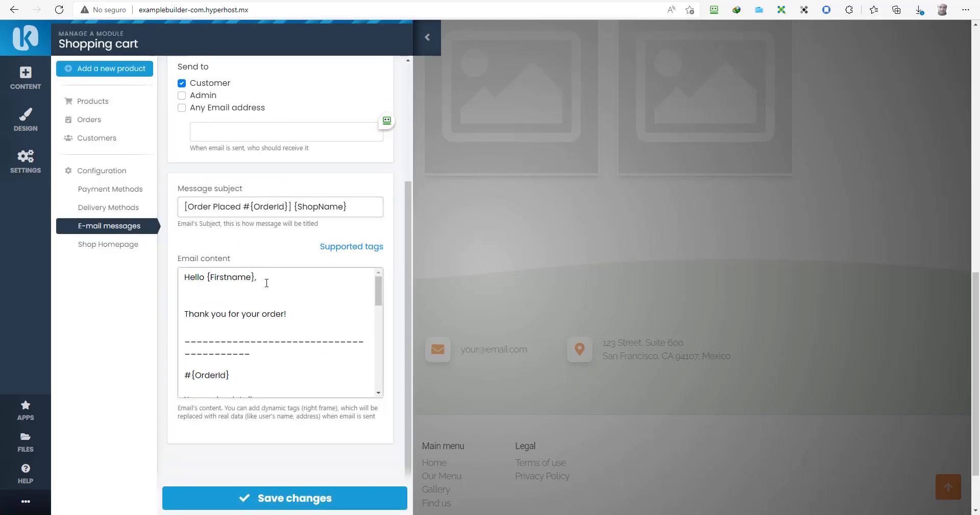
pyautogui.scroll(-4, 255, 373)
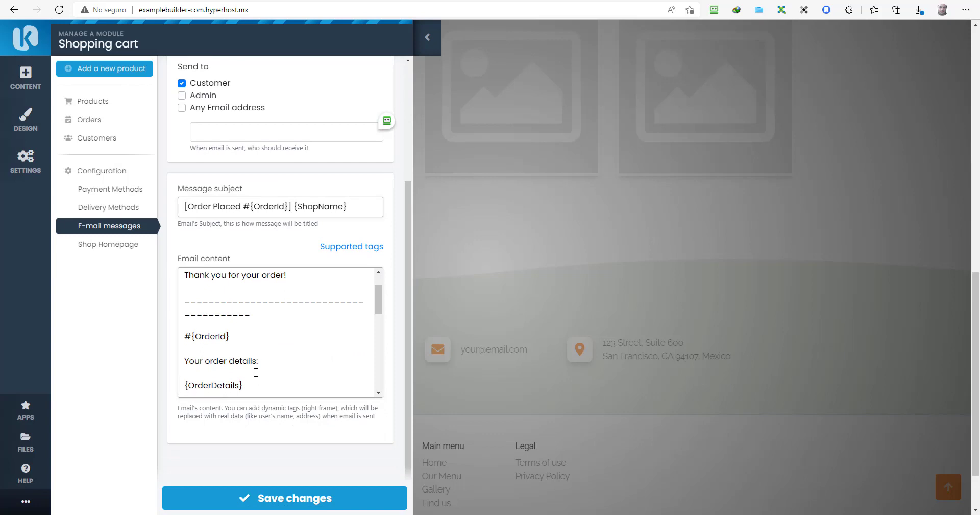
pyautogui.click(335, 250)
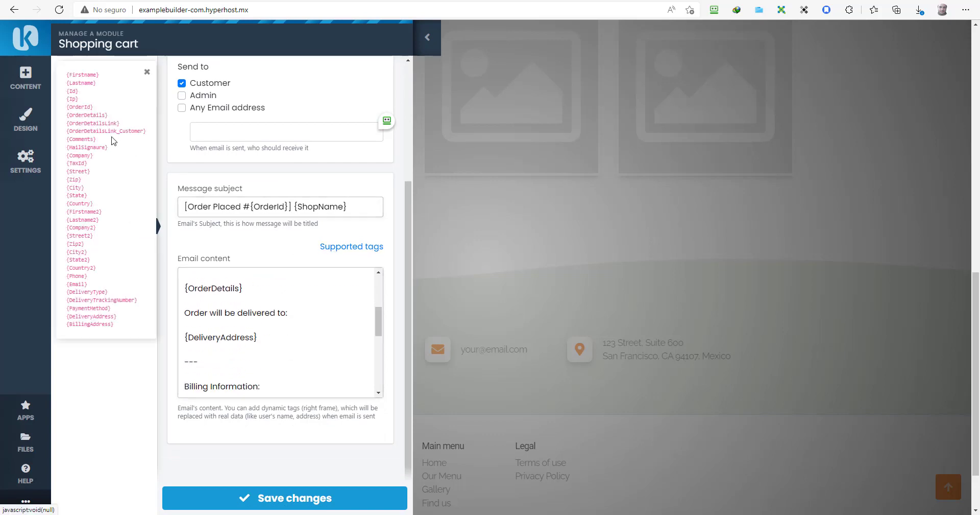
pyautogui.click(147, 72)
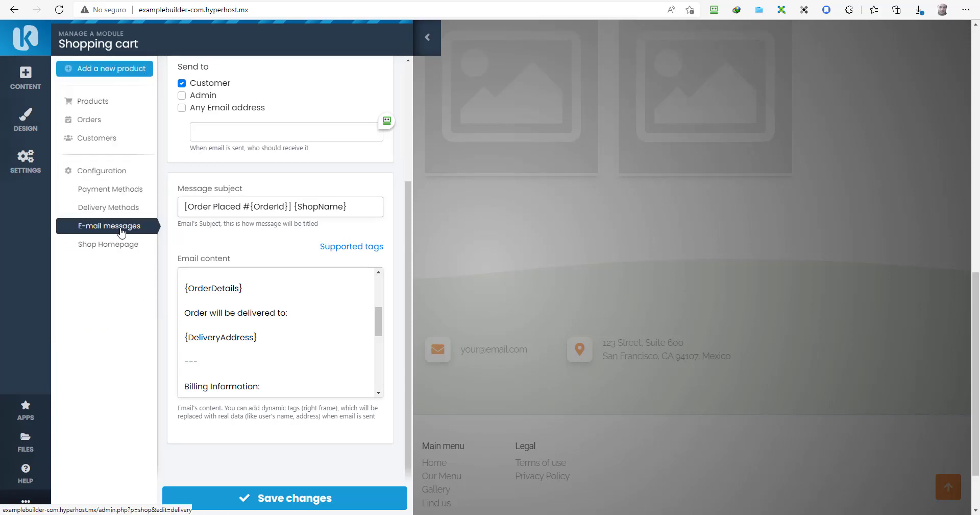
pyautogui.click(112, 247)
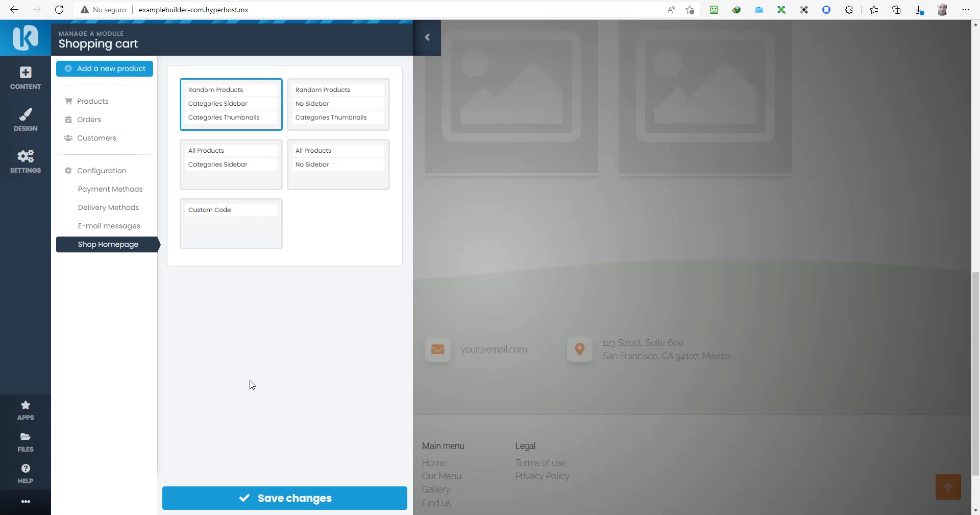
pyautogui.click(274, 495)
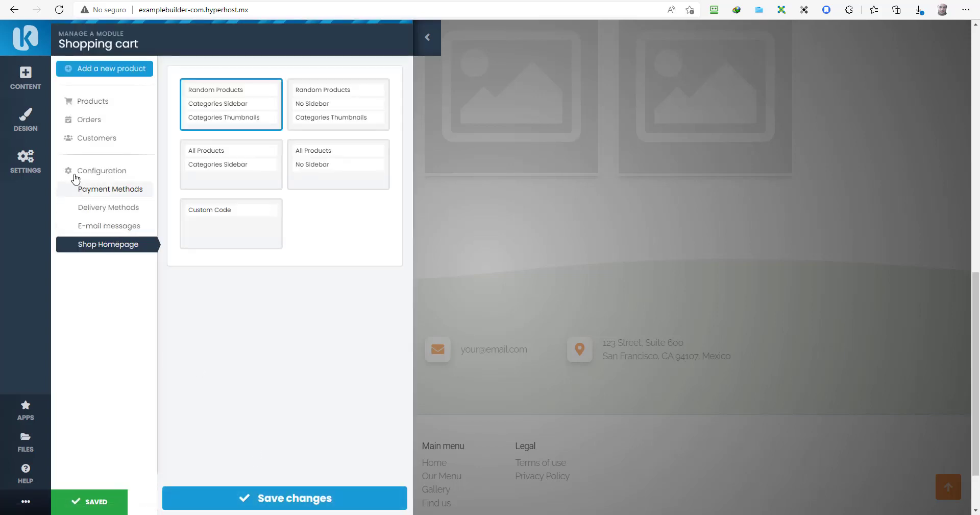
# Step: Move through CONTENT, DESIGN and SETTINGS to start a new subpage from the subpages list
pyautogui.click(32, 85)
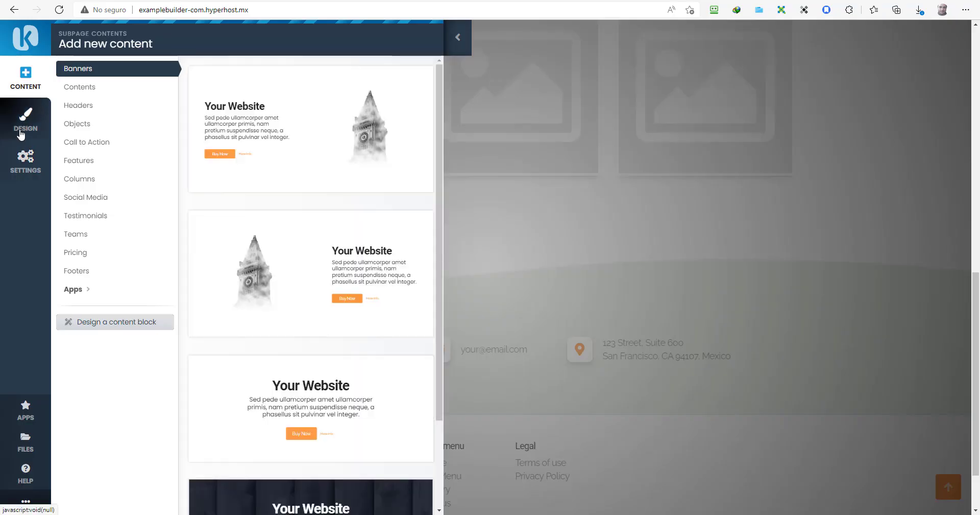
pyautogui.click(20, 131)
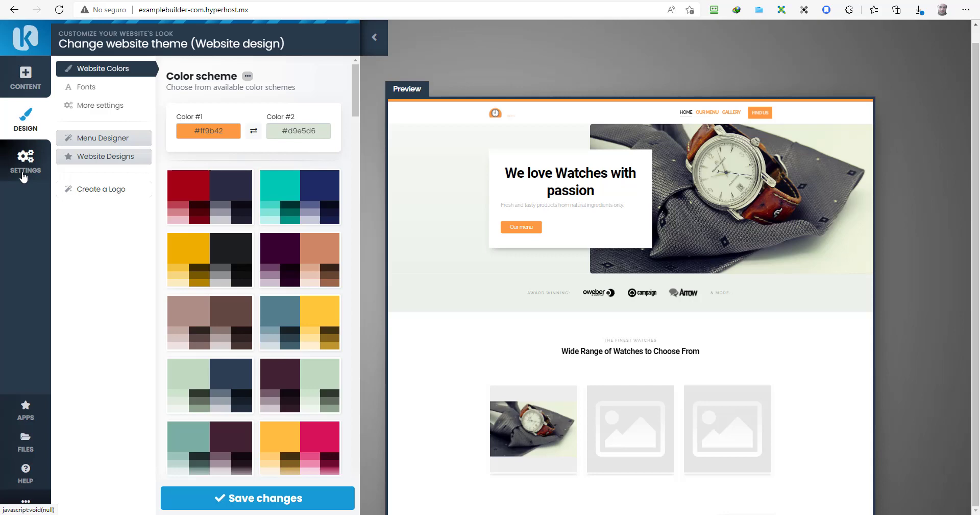
pyautogui.click(24, 175)
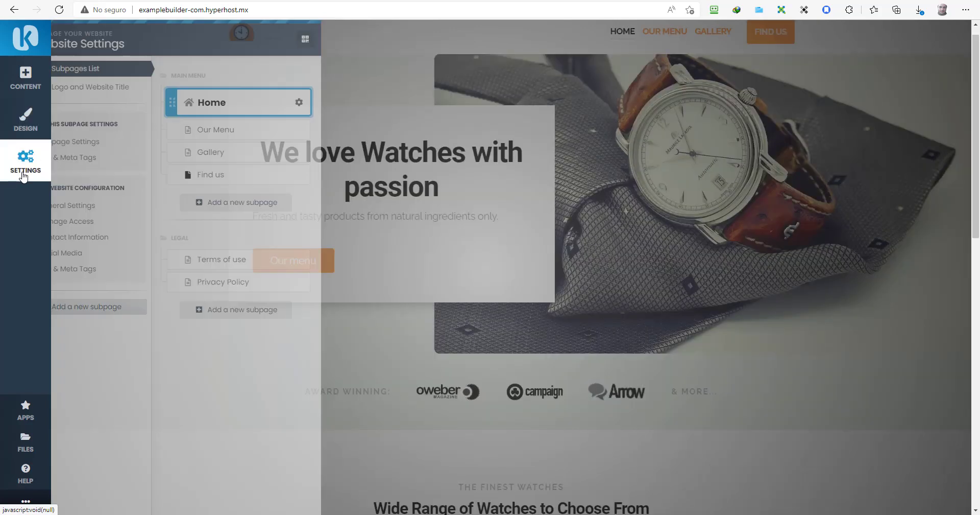
pyautogui.click(254, 202)
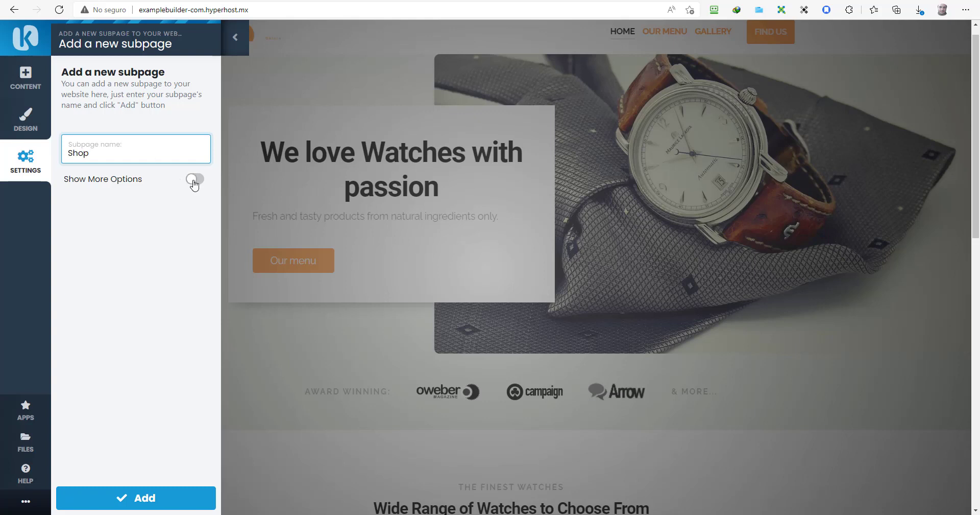
# Step: Add the Shop subpage as a Shopping cart page using the Shop Homepage layout
pyautogui.click(193, 180)
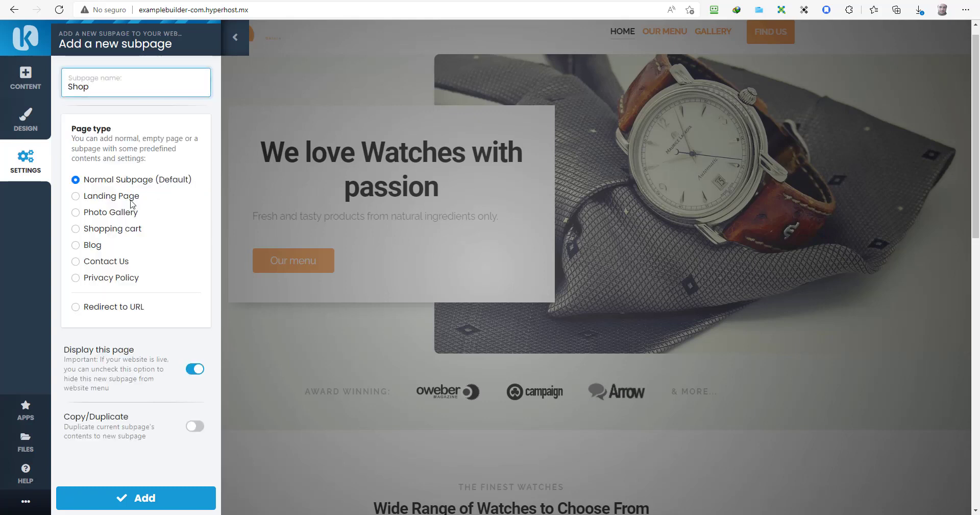
pyautogui.click(76, 229)
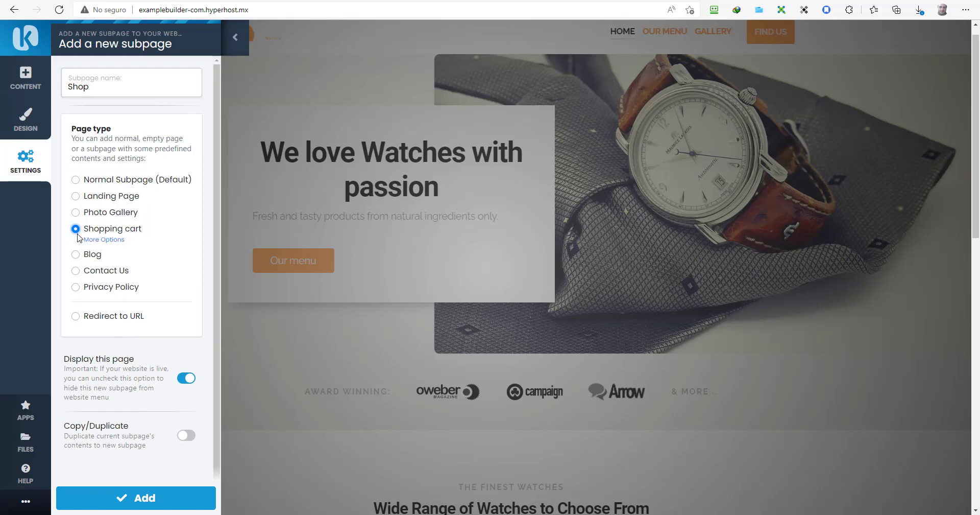
pyautogui.click(109, 240)
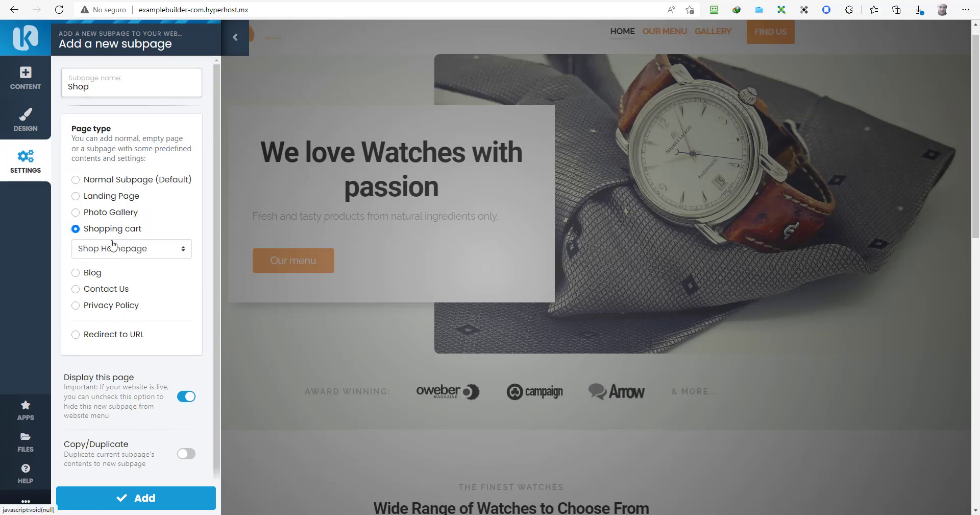
pyautogui.click(134, 256)
pyautogui.click(134, 257)
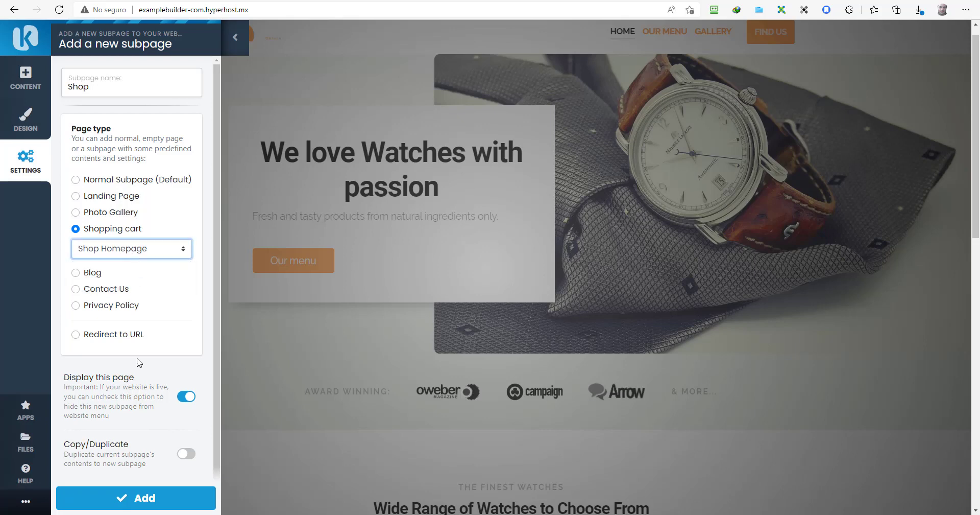
pyautogui.click(125, 505)
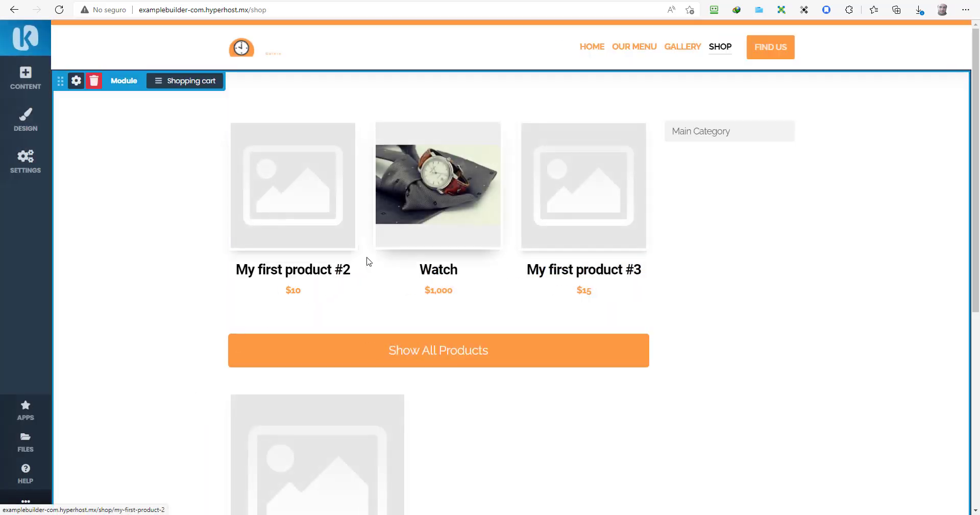
# Step: Open the Watch product from the Shop page and bring up its Edit a product form
pyautogui.scroll(-7, 367, 261)
pyautogui.scroll(4, 368, 263)
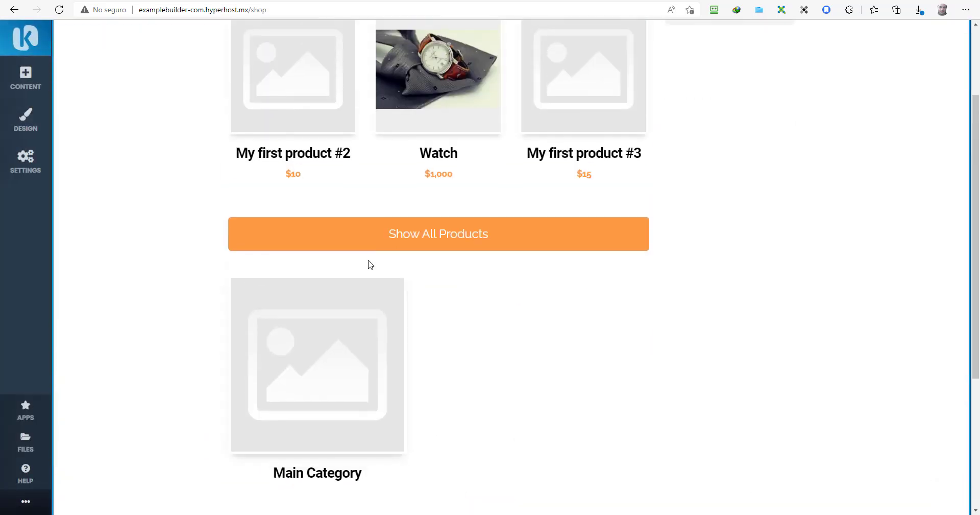
pyautogui.scroll(2, 342, 378)
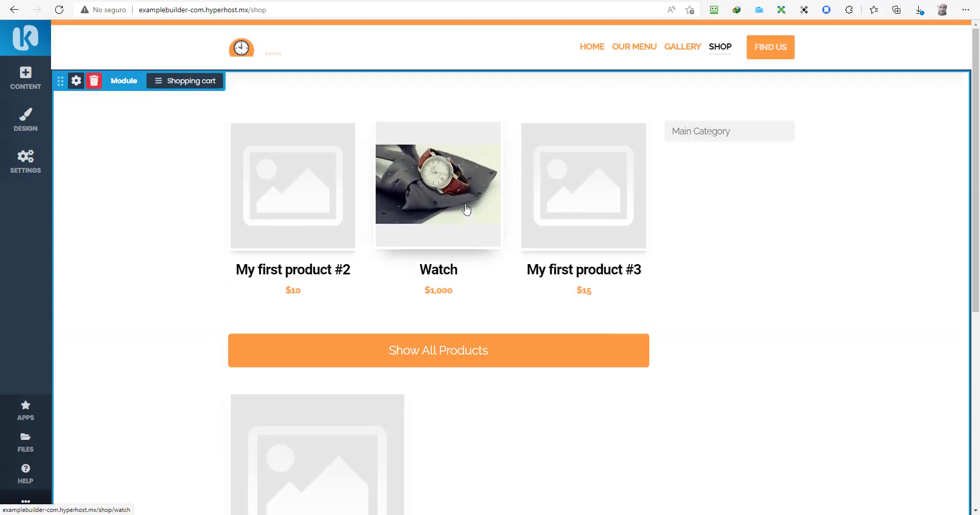
pyautogui.click(446, 234)
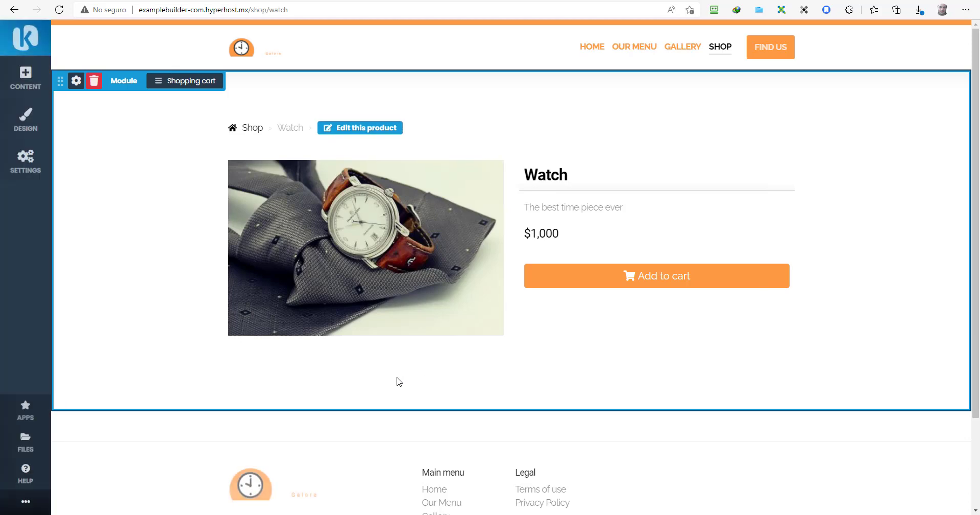
pyautogui.scroll(-1, 286, 317)
pyautogui.click(380, 108)
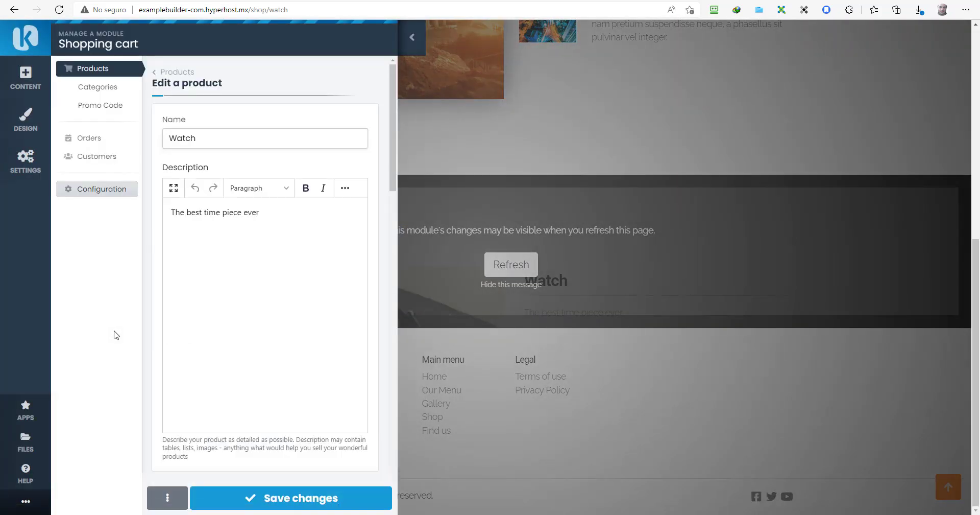
# Step: Scroll through the Watch product's edit form
pyautogui.scroll(-3, 286, 225)
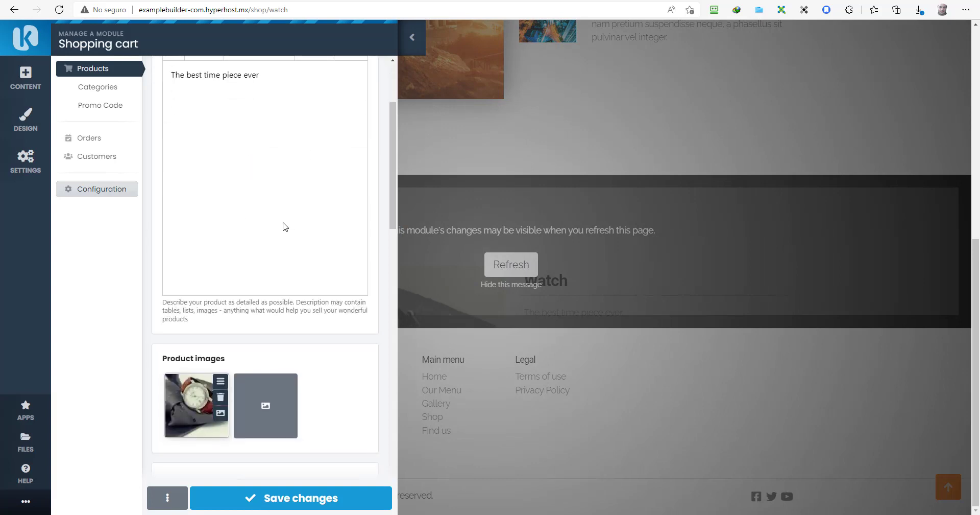
pyautogui.scroll(2, 283, 223)
pyautogui.scroll(-4, 283, 223)
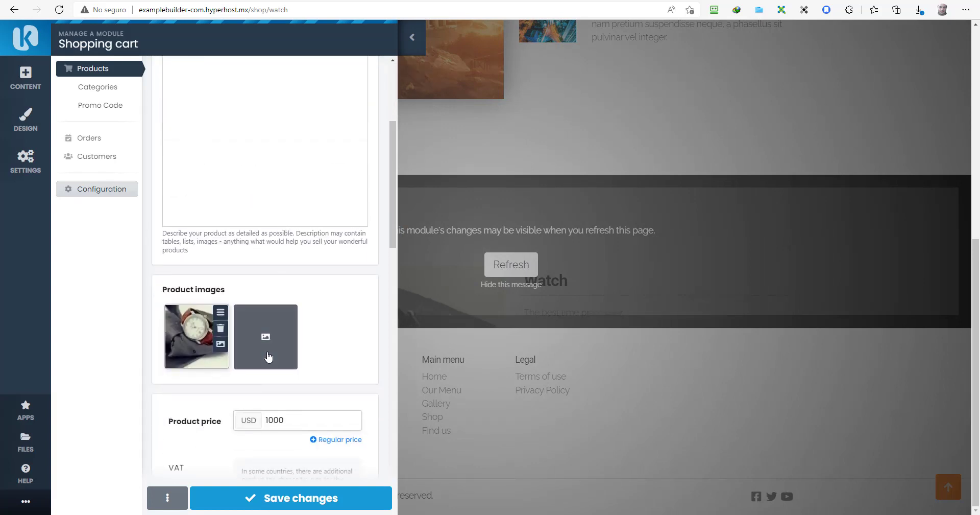
pyautogui.scroll(-1, 265, 357)
pyautogui.scroll(5, 267, 355)
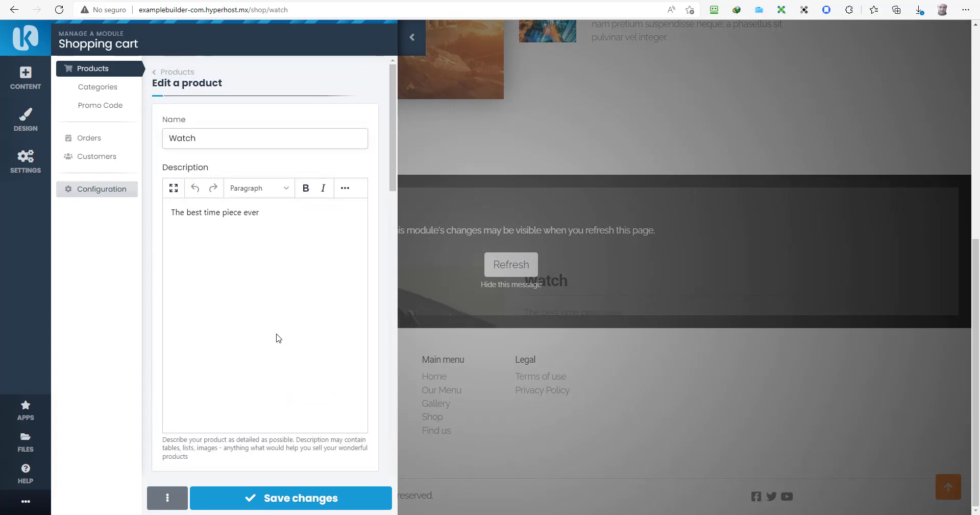
# Step: Check Categories, Promo Code, Orders, Customers and Configuration, then save the configuration
pyautogui.click(108, 87)
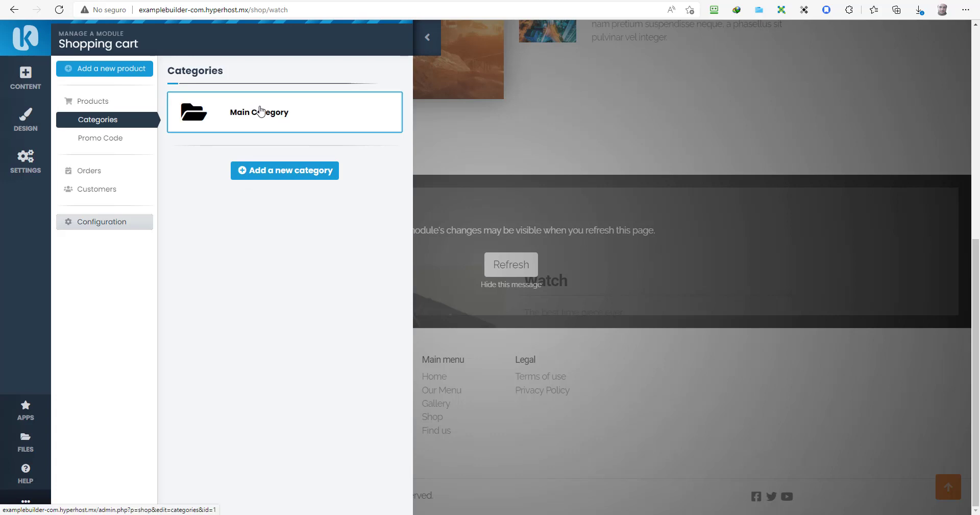
pyautogui.click(99, 145)
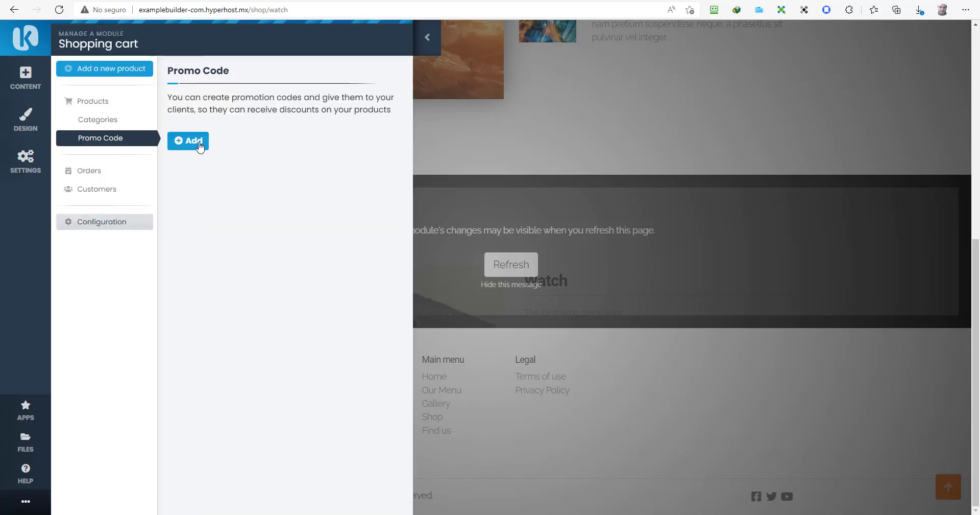
pyautogui.click(104, 173)
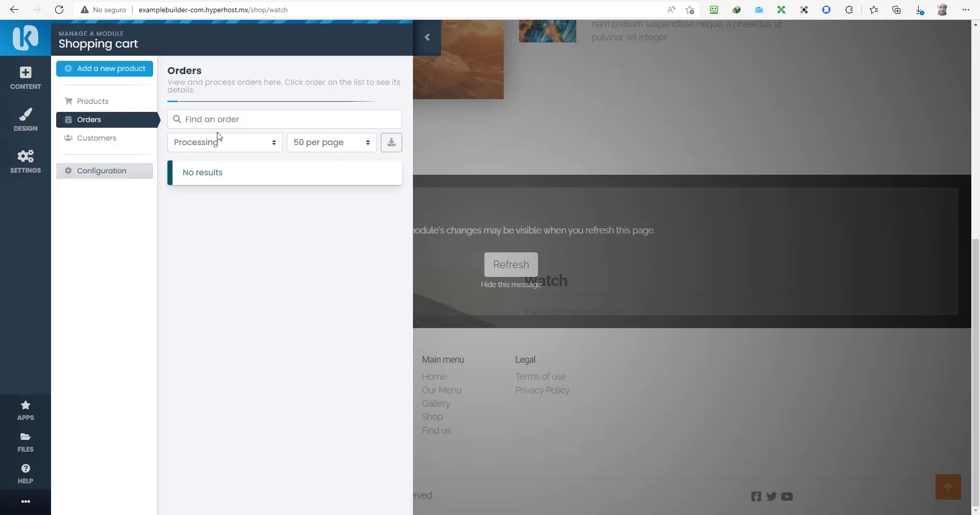
pyautogui.click(89, 138)
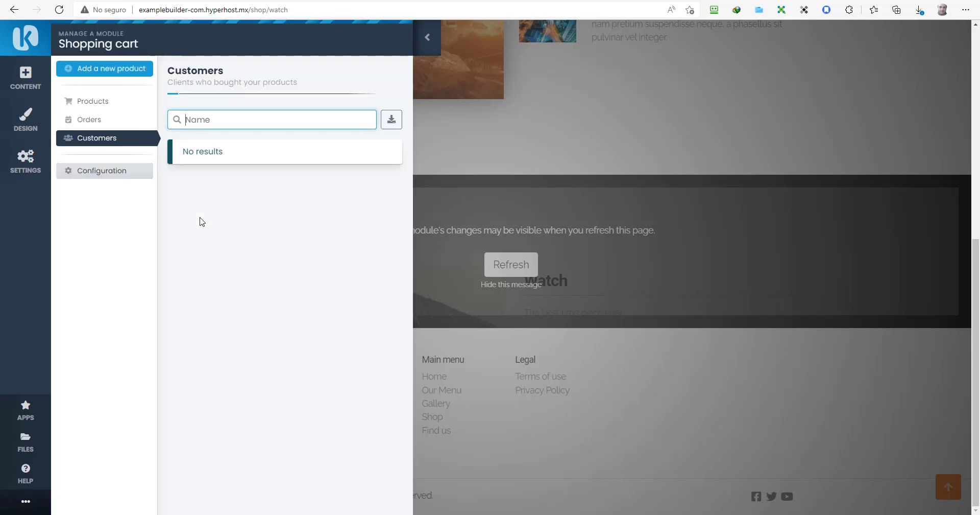
pyautogui.click(129, 178)
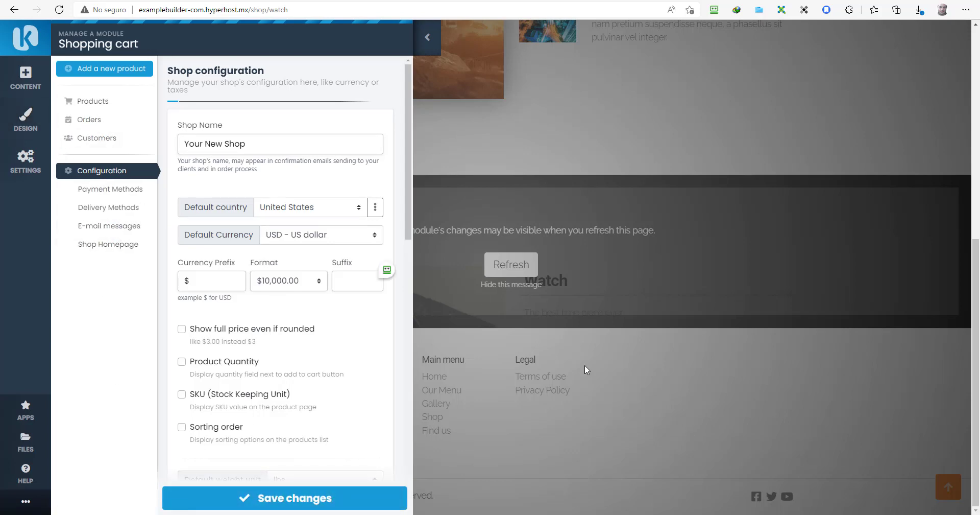
pyautogui.click(368, 494)
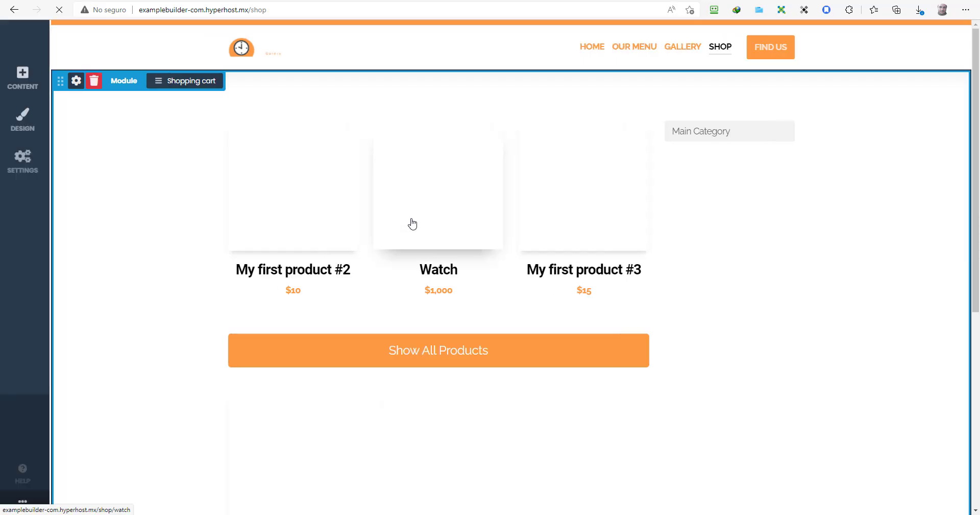
# Step: Open the Watch product page, then go to the site's FIND US page
pyautogui.click(412, 223)
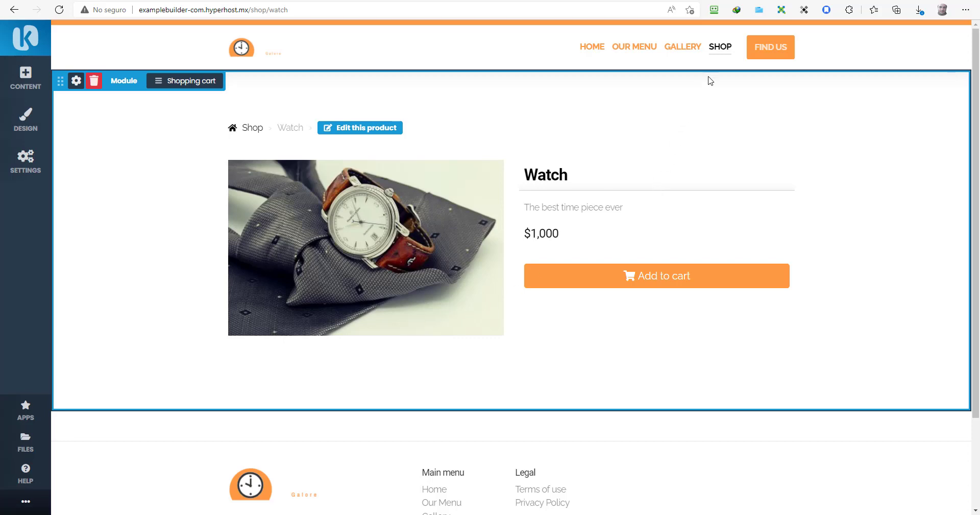
pyautogui.click(762, 51)
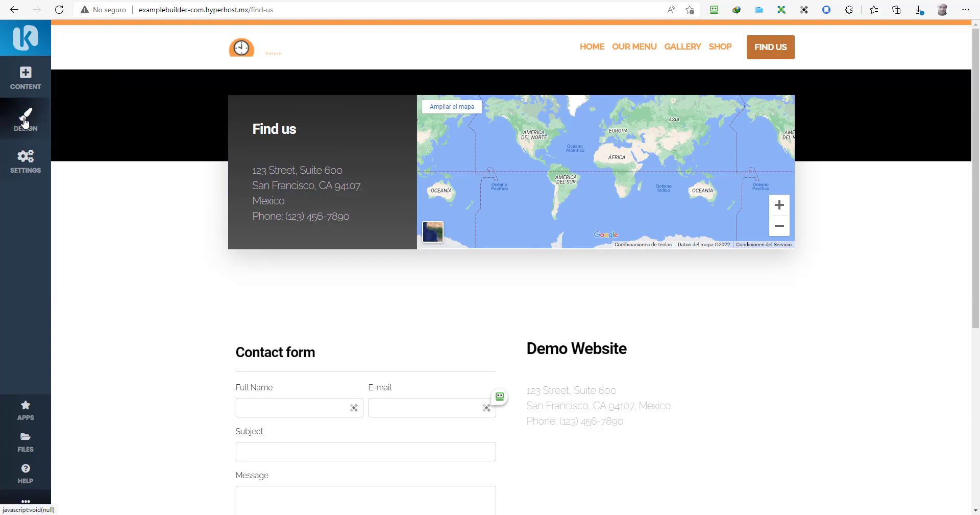
# Step: Browse content templates from Social Media through Footers, then show the Apps blocks
pyautogui.click(25, 81)
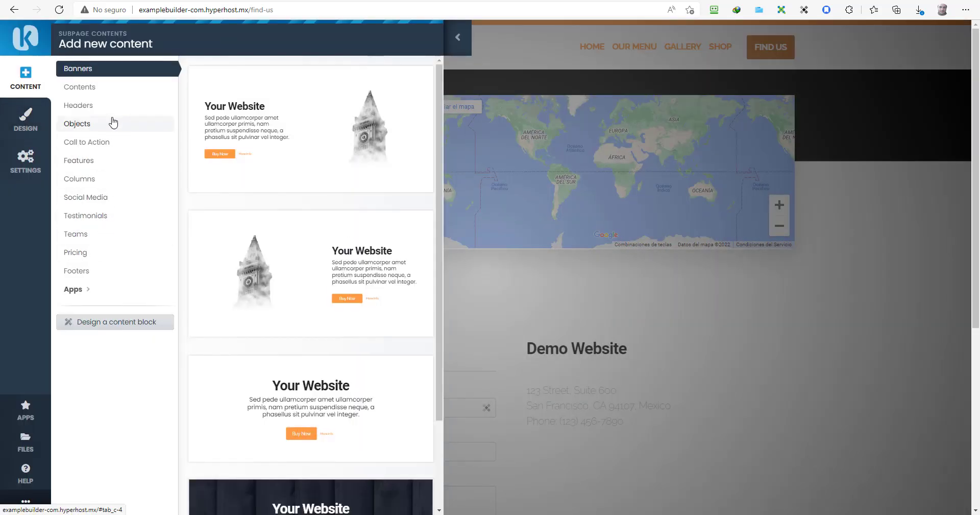
pyautogui.click(87, 200)
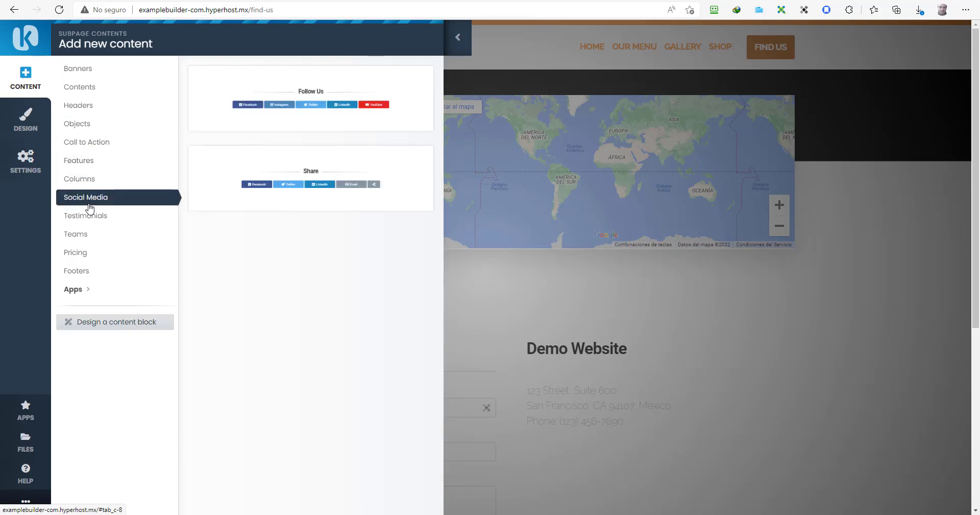
pyautogui.click(96, 161)
pyautogui.click(94, 179)
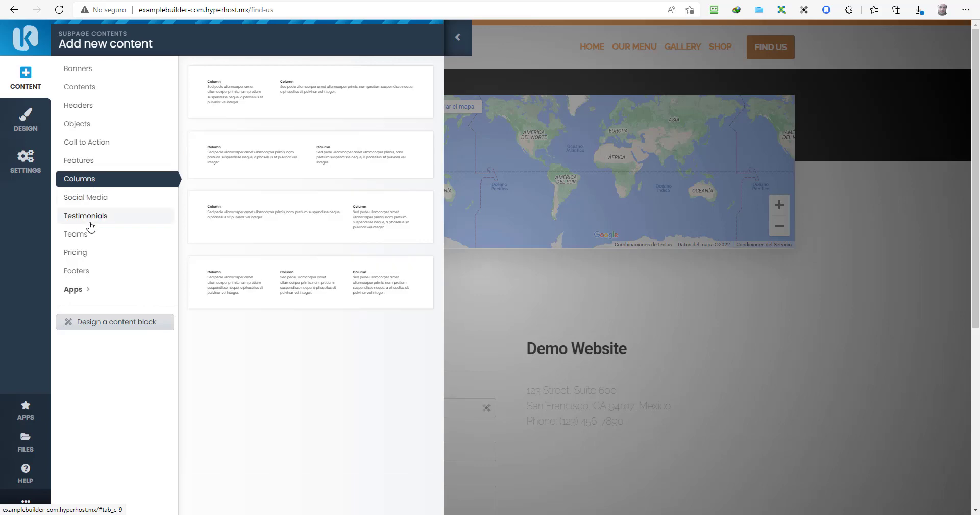
pyautogui.click(90, 220)
pyautogui.click(80, 236)
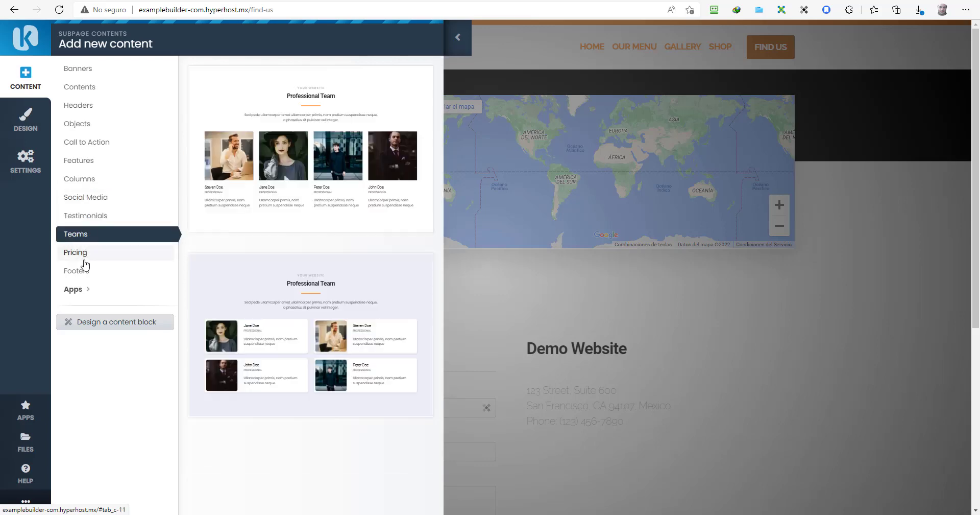
pyautogui.click(83, 255)
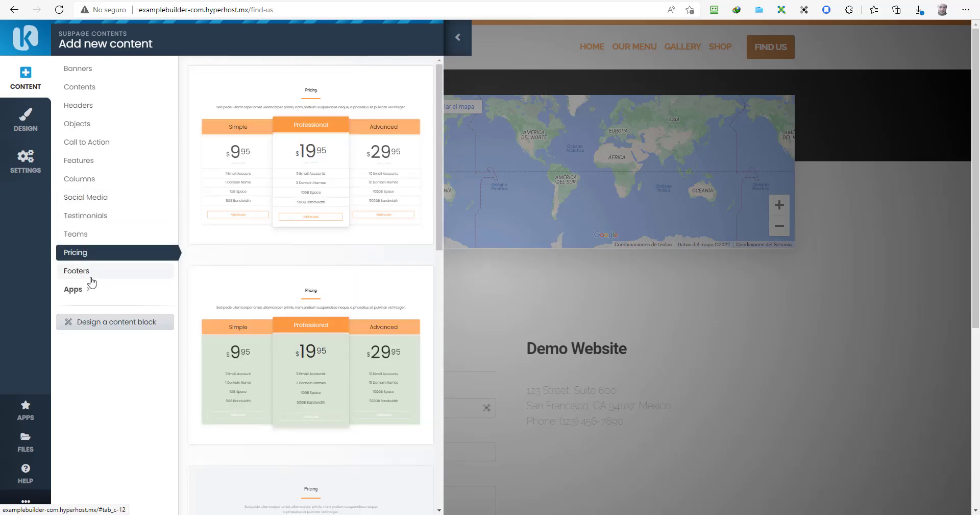
pyautogui.click(92, 280)
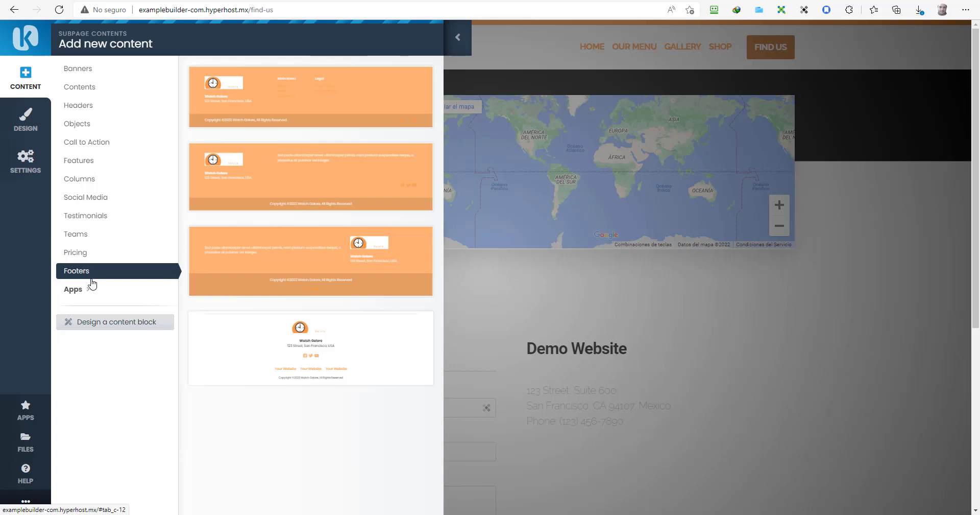
pyautogui.click(92, 289)
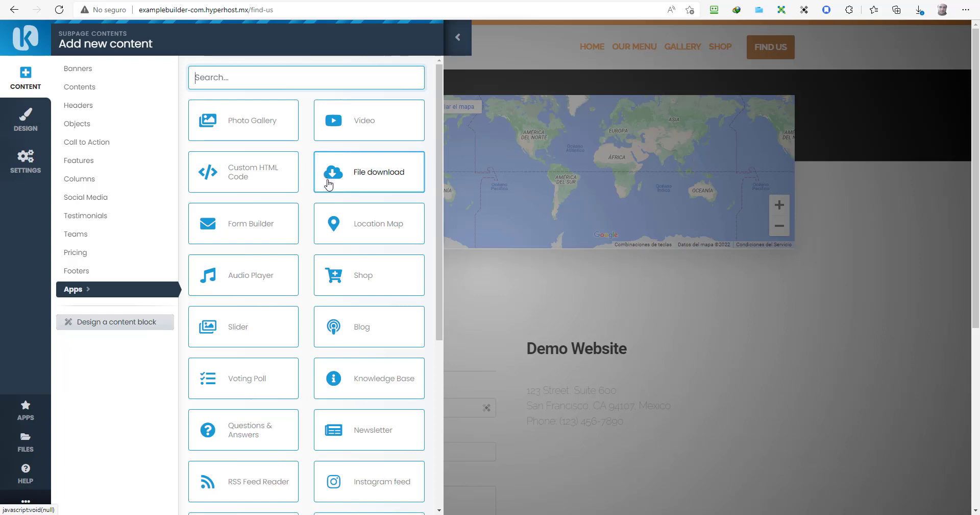
# Step: Scroll the app blocks from Photo Gallery down to Live Chat, Cal.com and Calendly
pyautogui.scroll(-1, 293, 230)
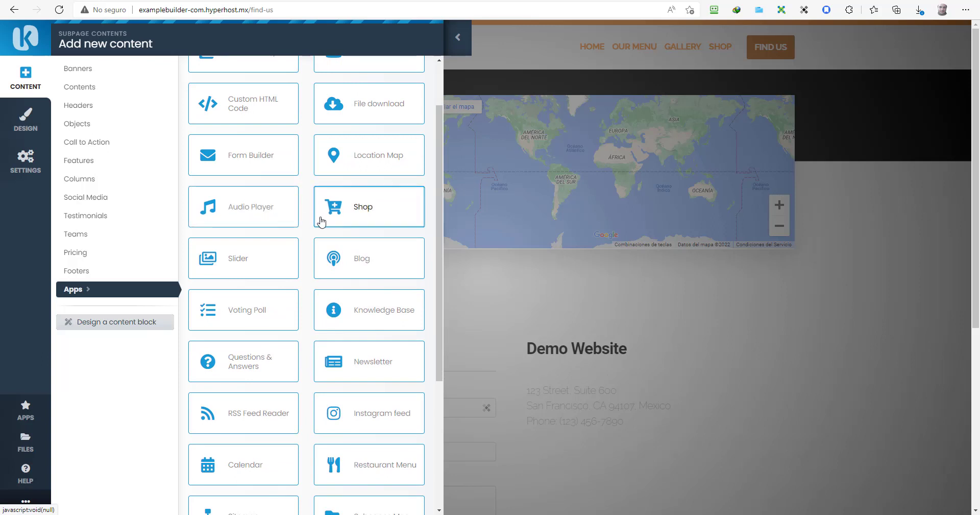
pyautogui.scroll(-2, 307, 250)
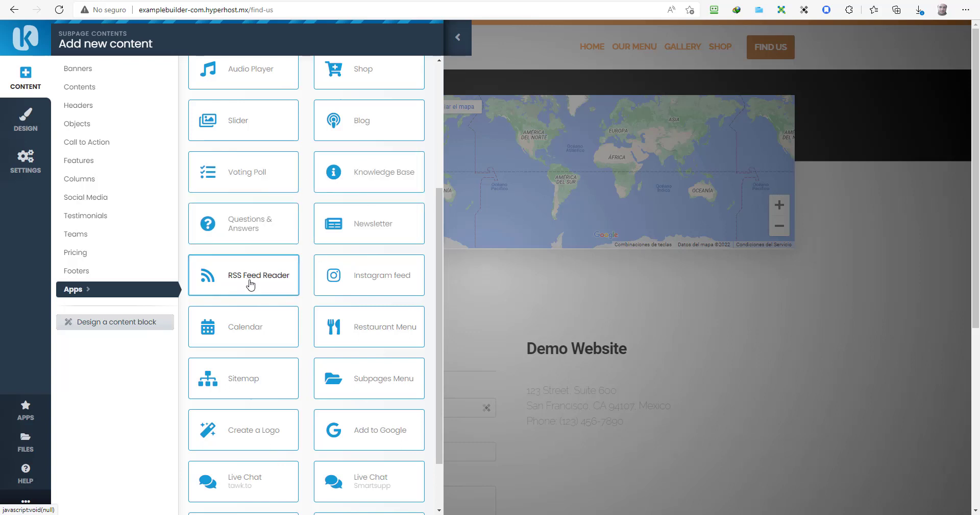
pyautogui.scroll(-2, 342, 279)
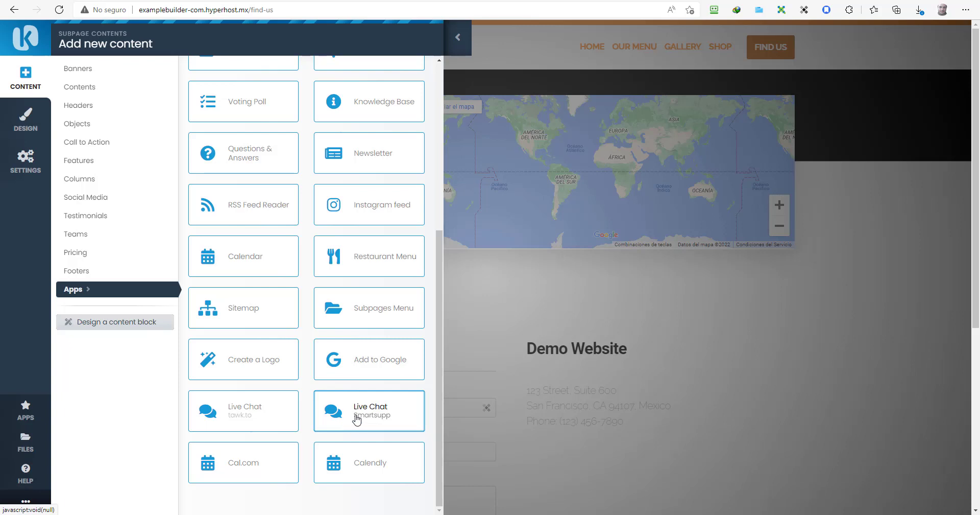
pyautogui.scroll(5, 350, 369)
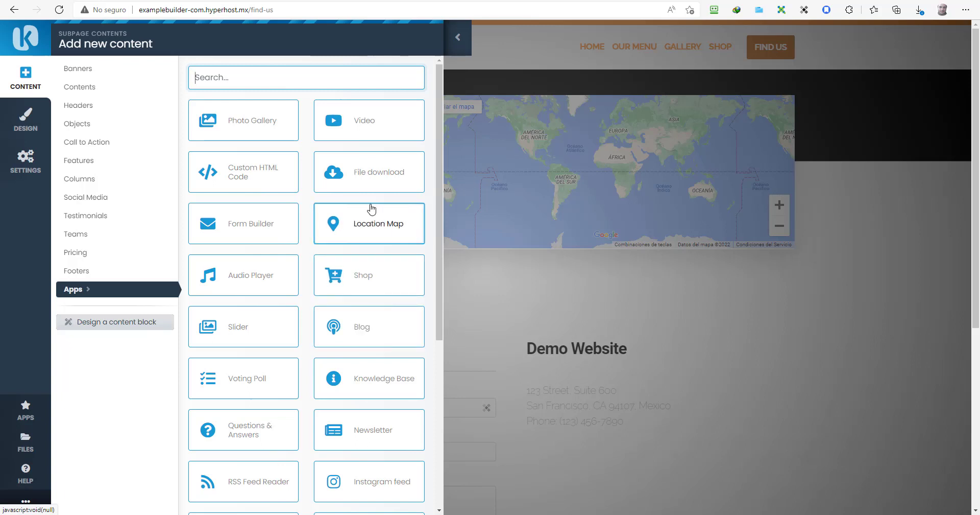
pyautogui.scroll(-5, 371, 209)
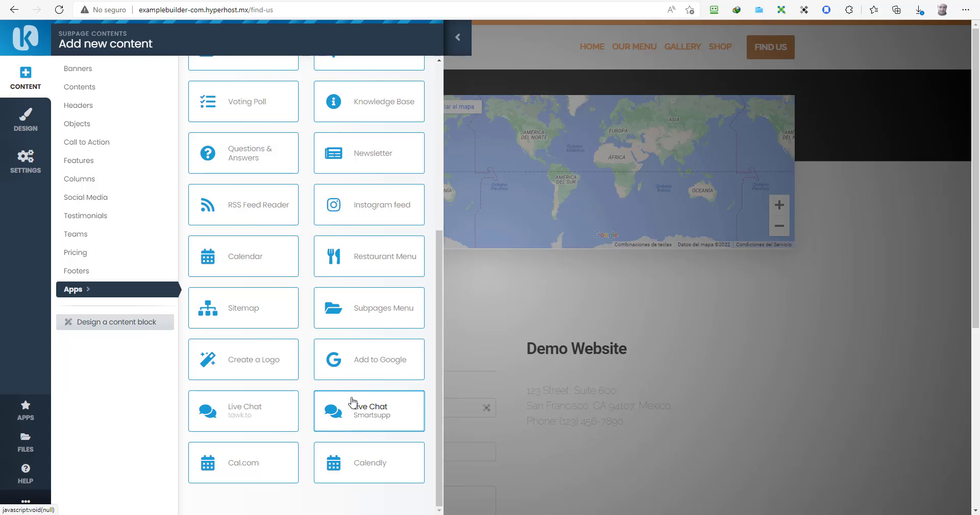
pyautogui.scroll(5, 352, 404)
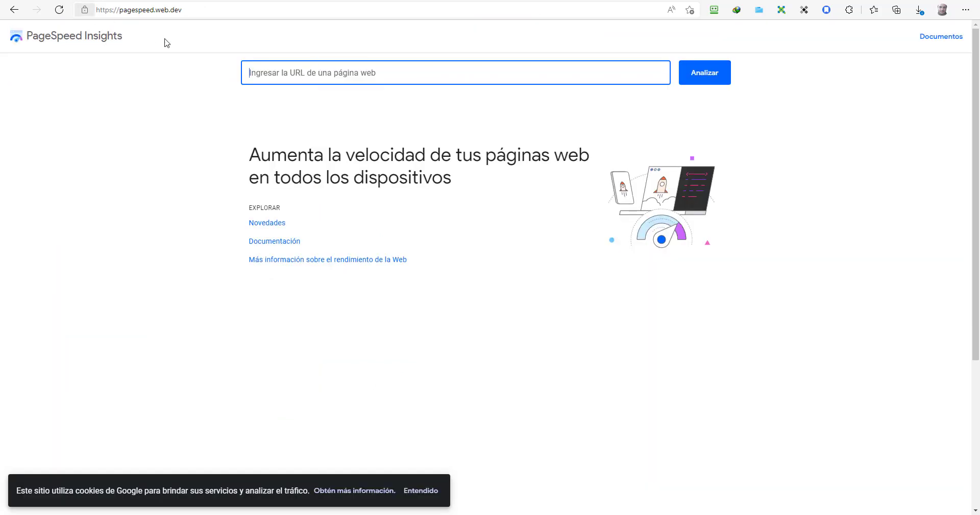
# Step: Analyse the pasted site URL in PageSpeed Insights, getting a mobile score of 88
pyautogui.write('http://examplebuilder-com.hyperhost.mx/')
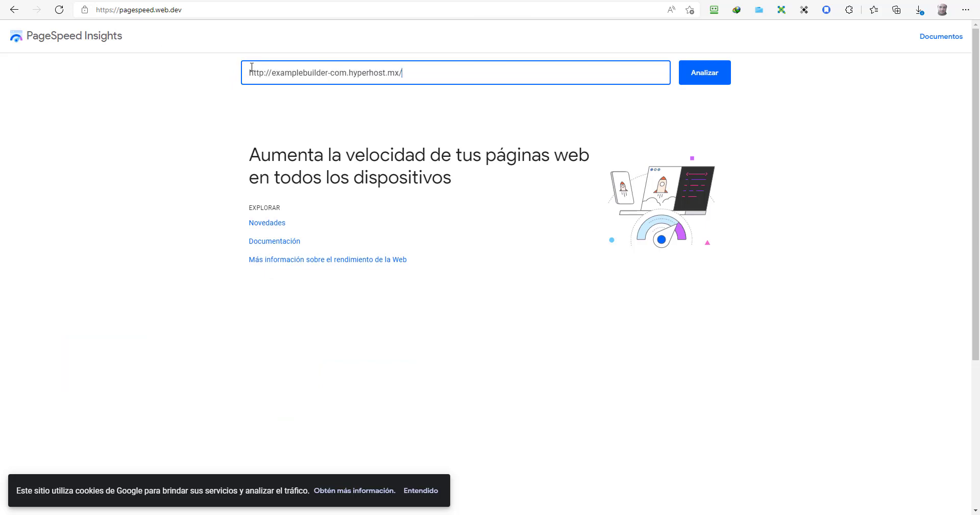
pyautogui.press('Return')
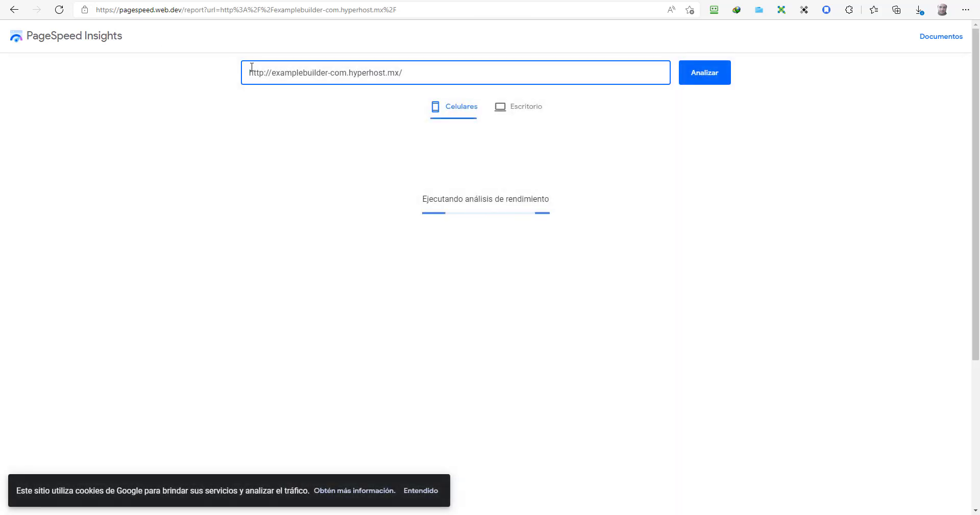
pyautogui.click(374, 50)
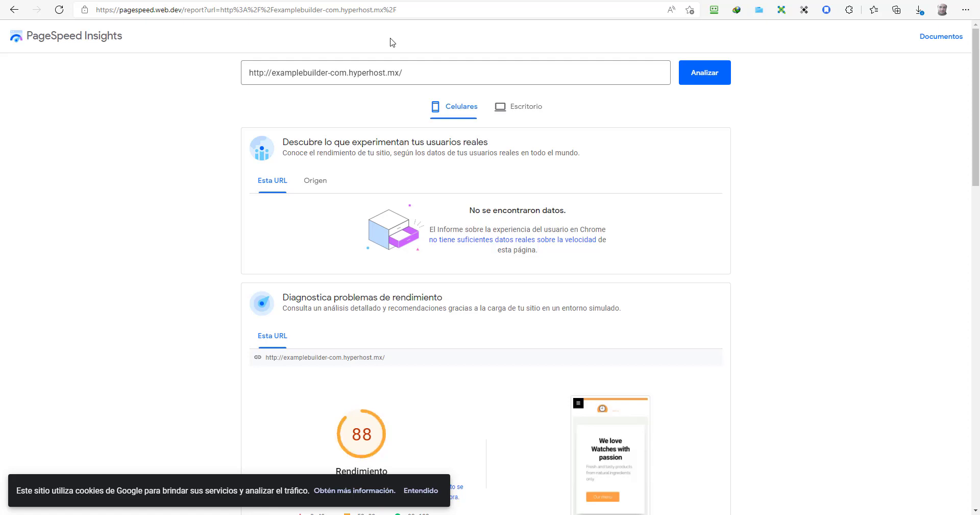
pyautogui.scroll(-4, 352, 215)
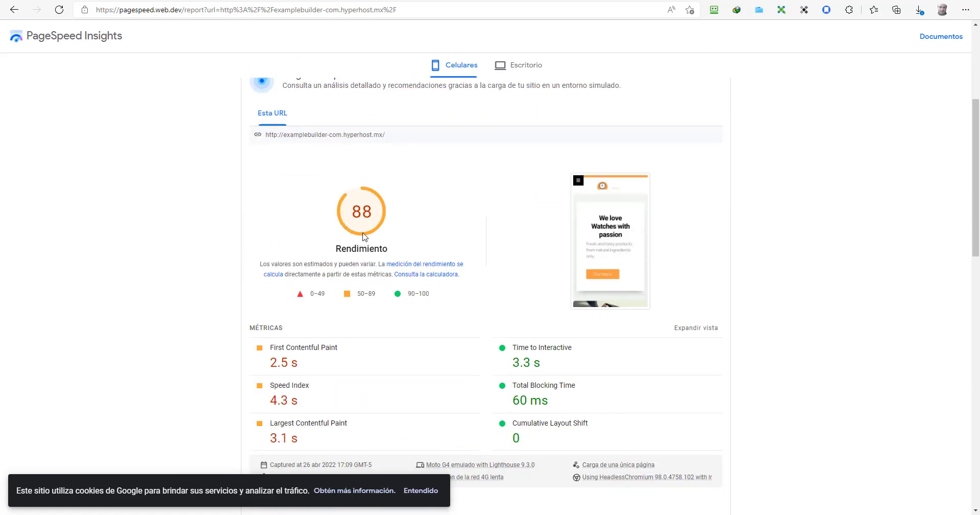
pyautogui.scroll(1, 518, 129)
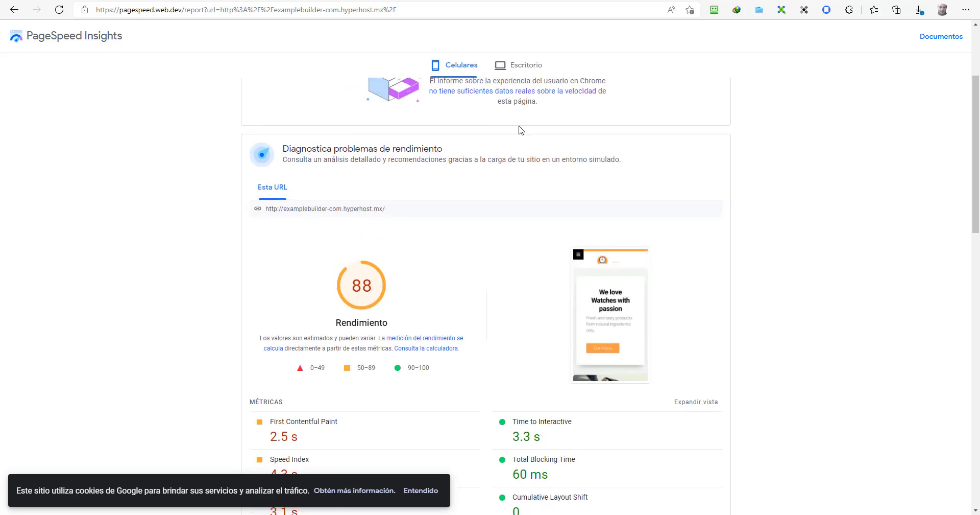
# Step: View the Escritorio desktop results, scoring 94 for performance
pyautogui.click(514, 70)
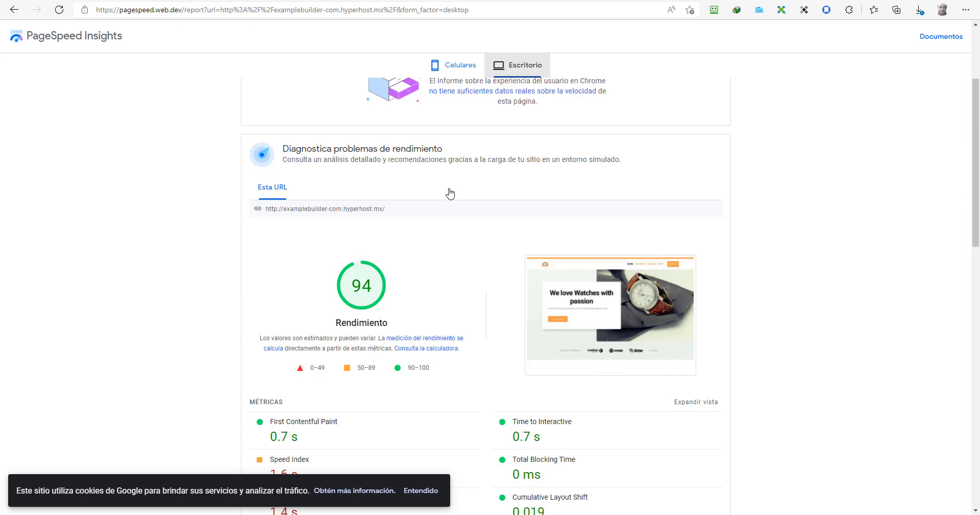
pyautogui.scroll(2, 450, 193)
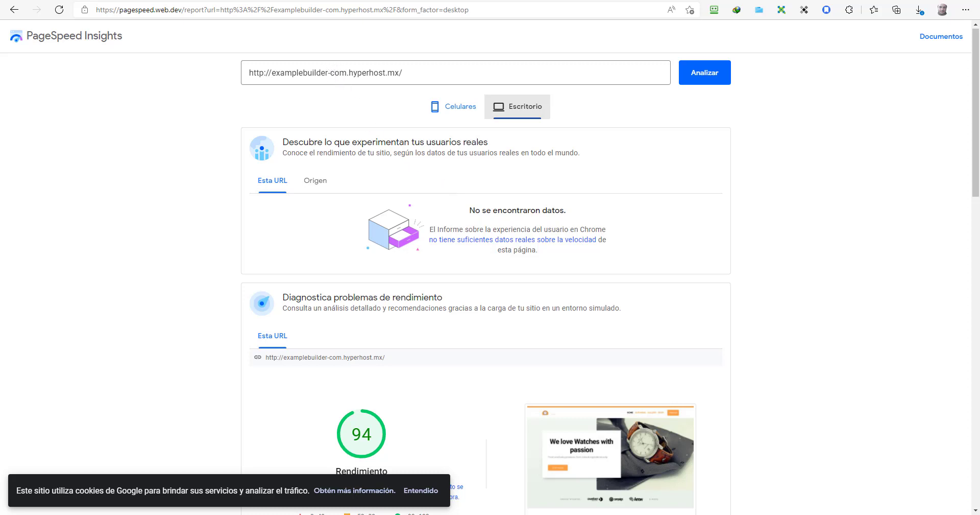
pyautogui.click(306, 1)
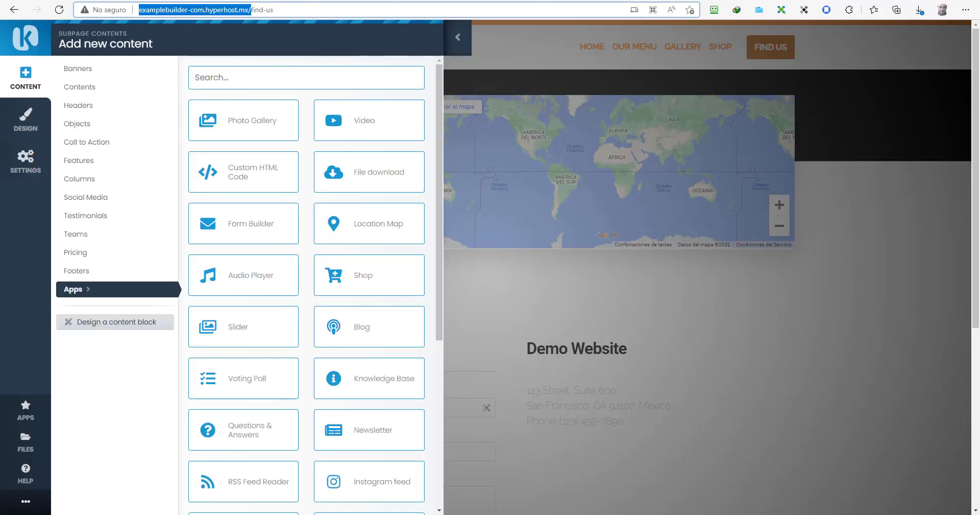
# Step: Collapse the add-content panel and shrink the browser to a phone-sized window
pyautogui.click(456, 40)
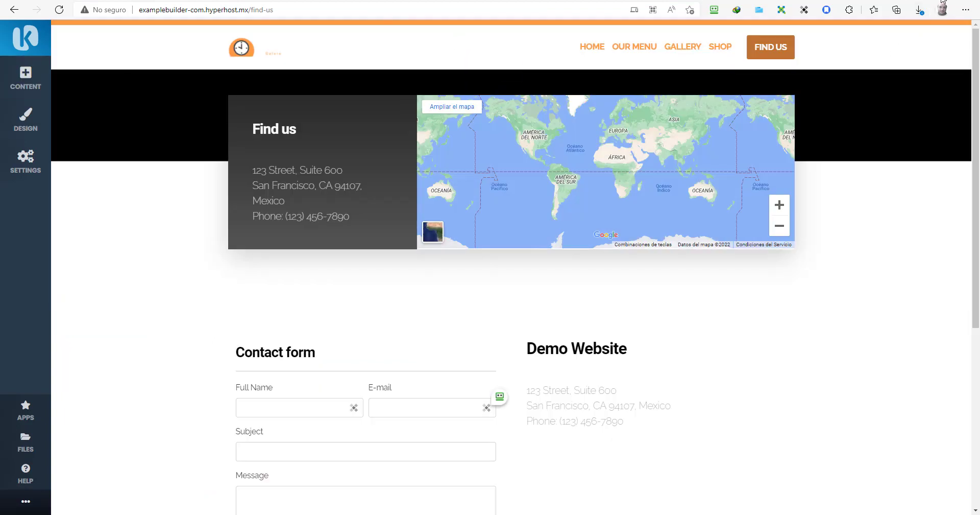
pyautogui.moveTo(943, 1); pyautogui.dragTo(545, 40)
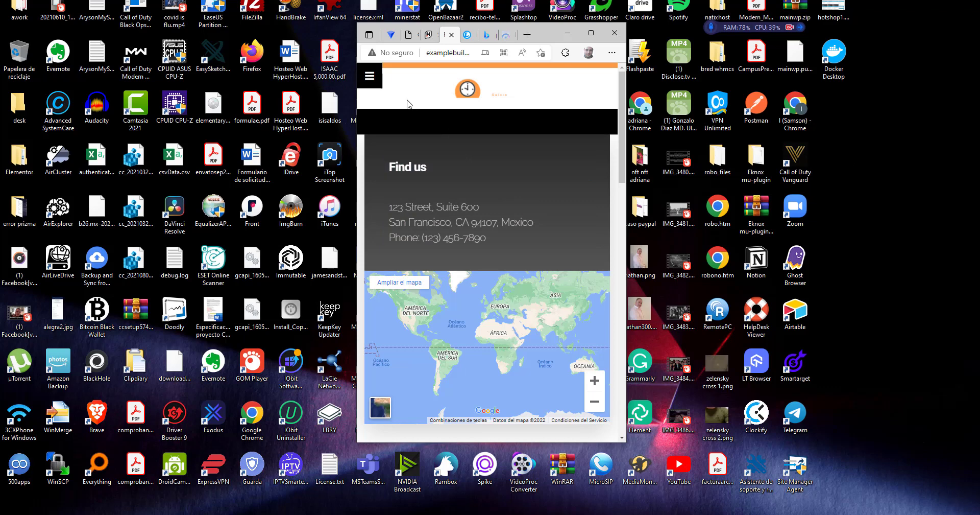
# Step: Browse the mobile site's Home and Our Menu pages from the navigation menu
pyautogui.click(373, 86)
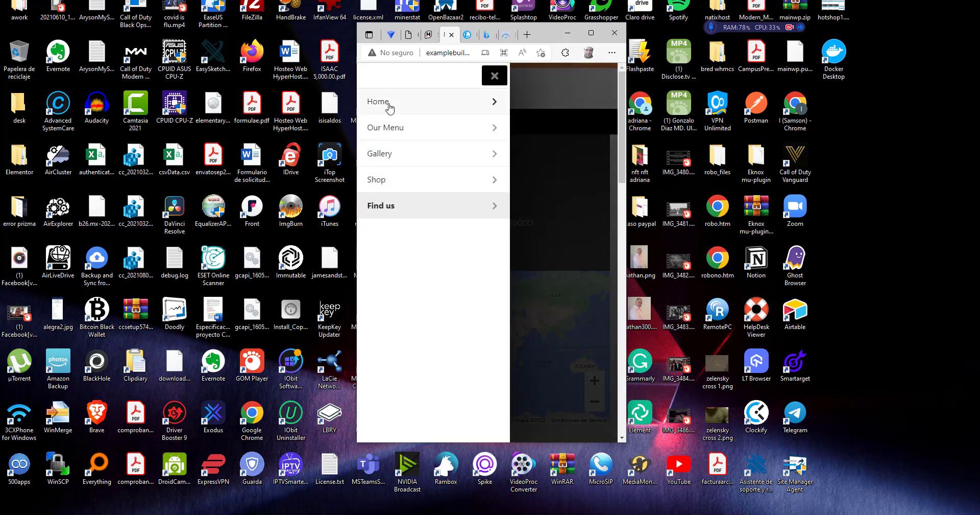
pyautogui.click(388, 106)
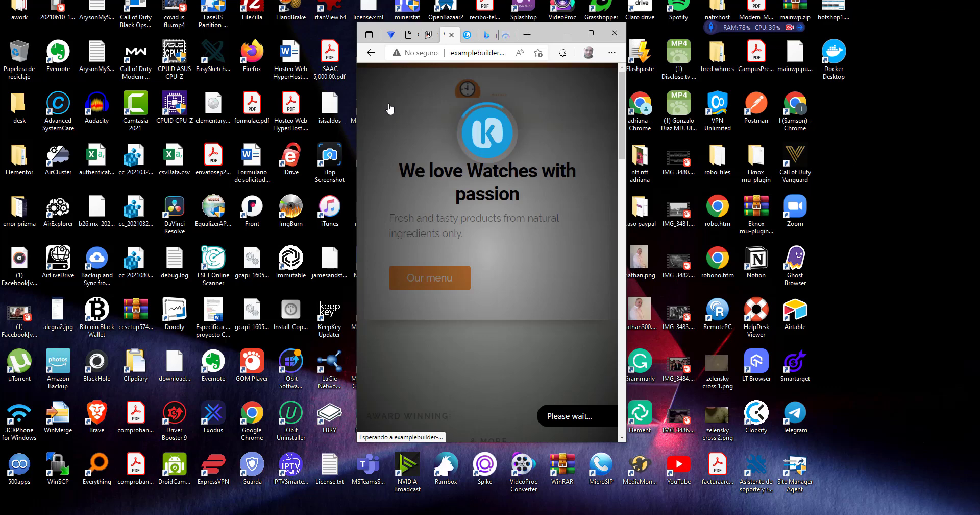
pyautogui.click(371, 79)
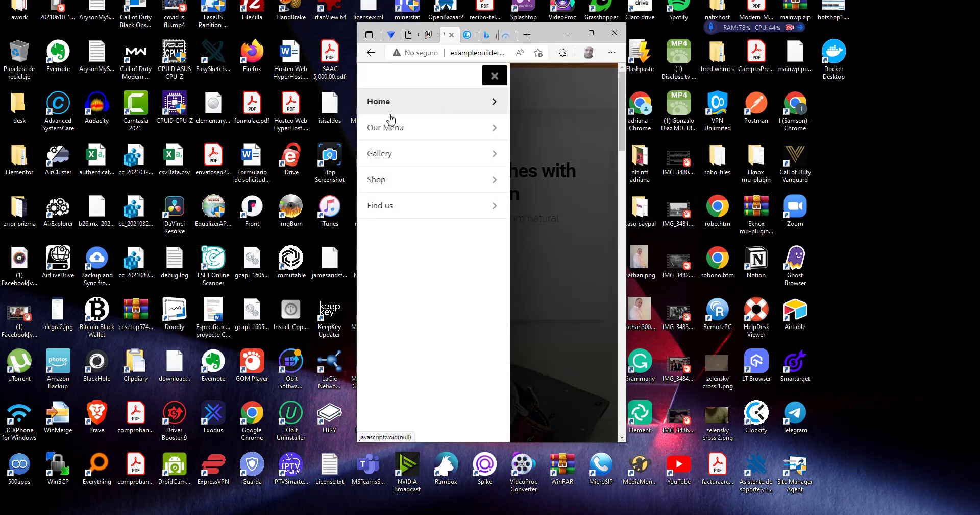
pyautogui.click(394, 129)
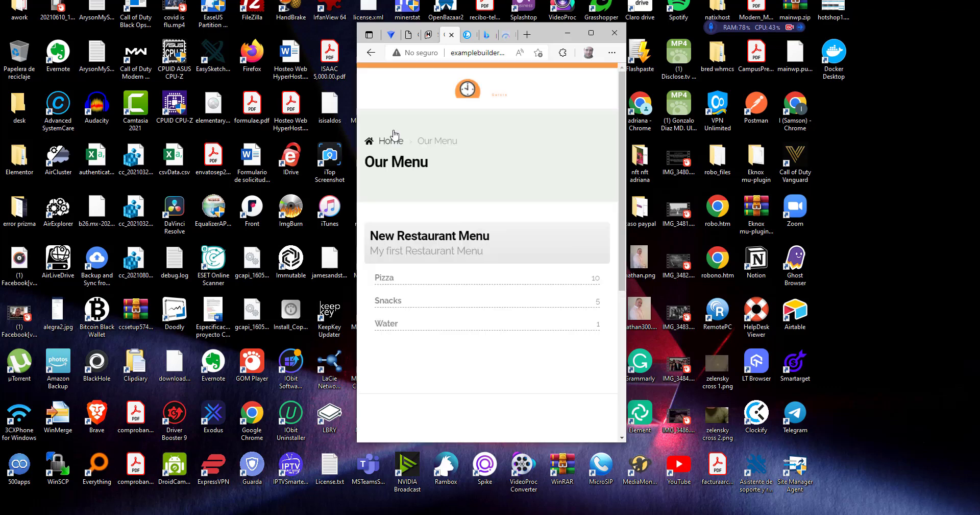
pyautogui.click(370, 77)
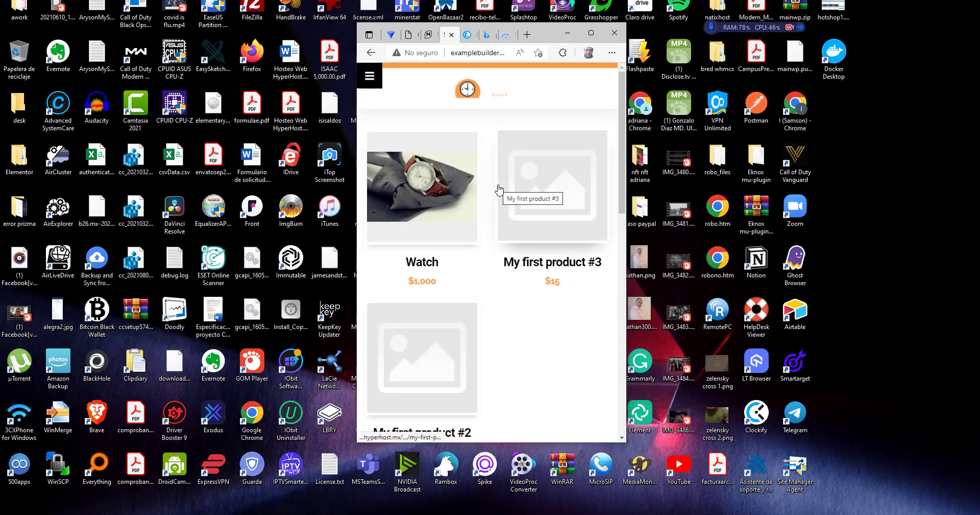
# Step: Open the Watch product page and add the Watch to the cart
pyautogui.click(471, 188)
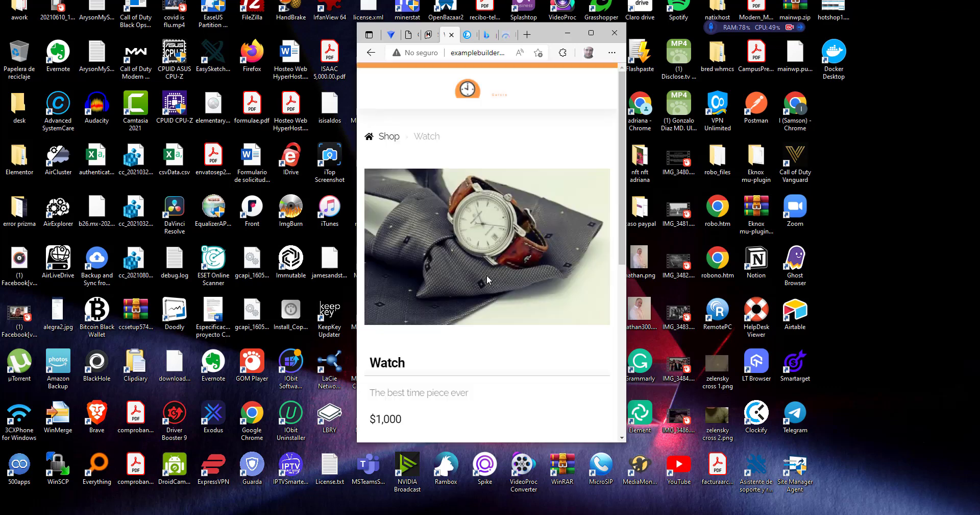
pyautogui.scroll(-2, 517, 236)
pyautogui.scroll(-4, 512, 152)
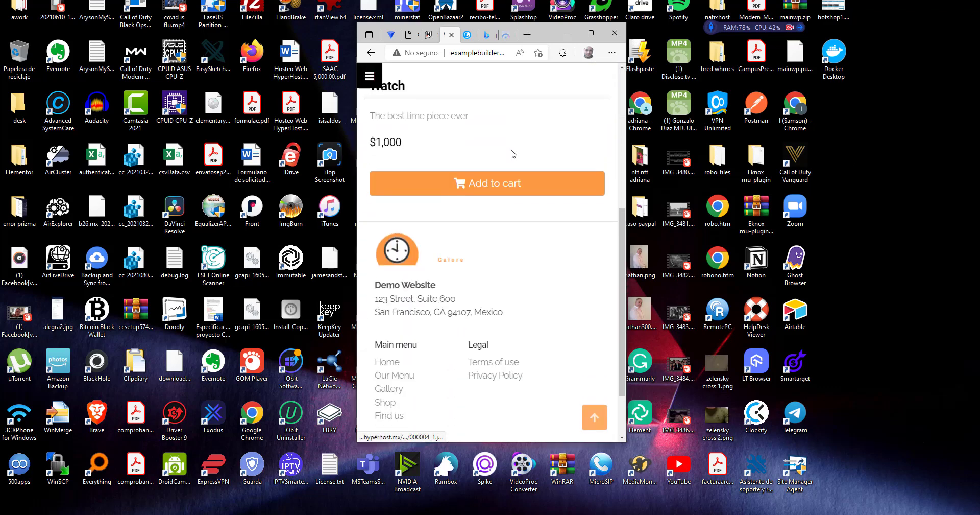
pyautogui.scroll(3, 514, 168)
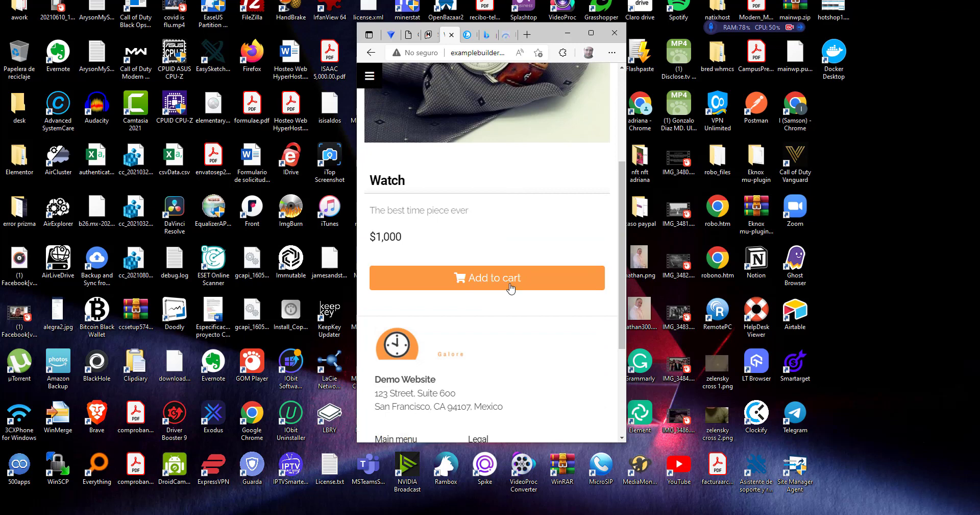
pyautogui.click(508, 284)
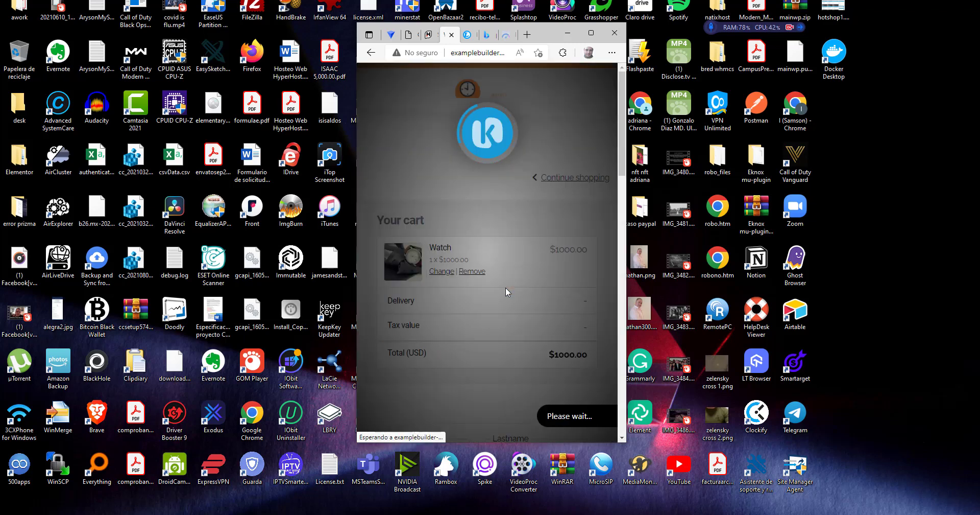
# Step: Check the cart's $10 delivery and $1010.00 total, then maximize Edge to full width
pyautogui.scroll(-4, 490, 270)
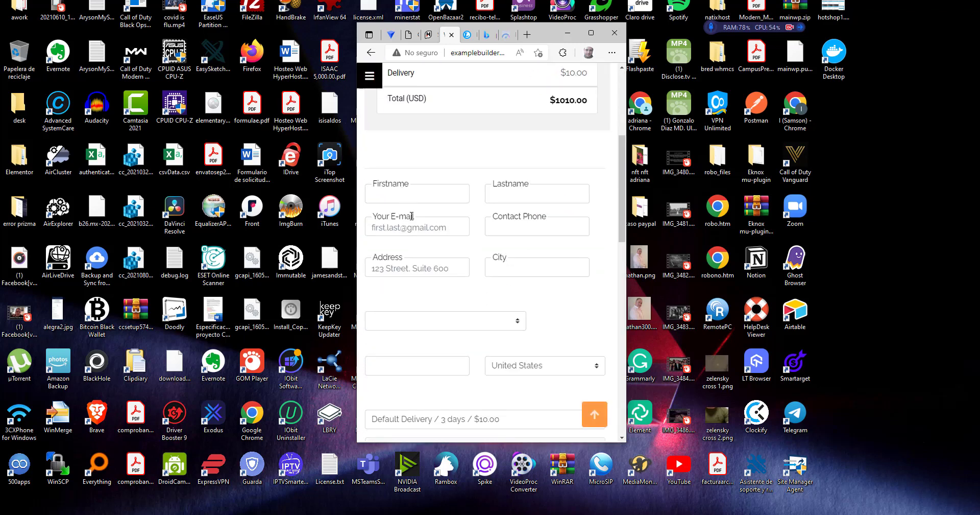
pyautogui.scroll(-3, 487, 267)
pyautogui.scroll(-3, 542, 271)
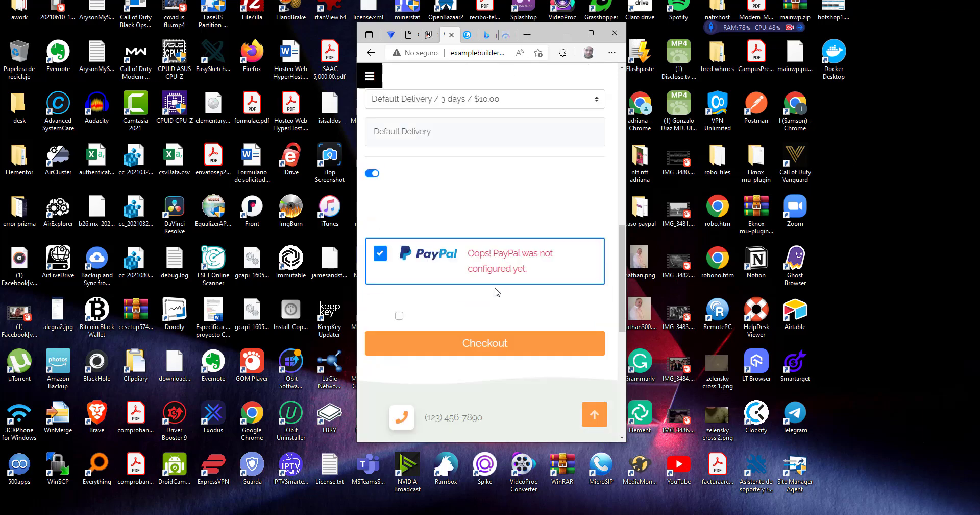
pyautogui.scroll(-3, 438, 322)
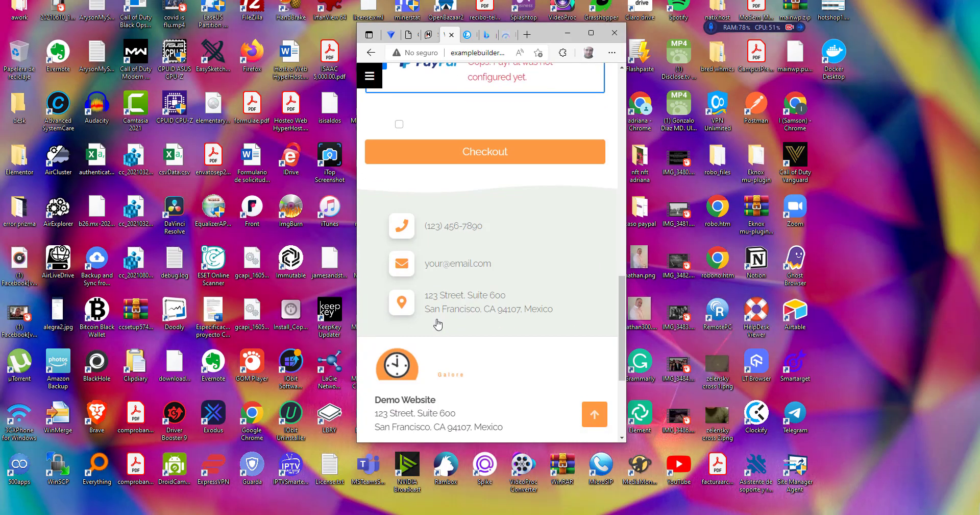
pyautogui.scroll(-3, 449, 324)
pyautogui.scroll(4, 458, 330)
pyautogui.scroll(8, 458, 326)
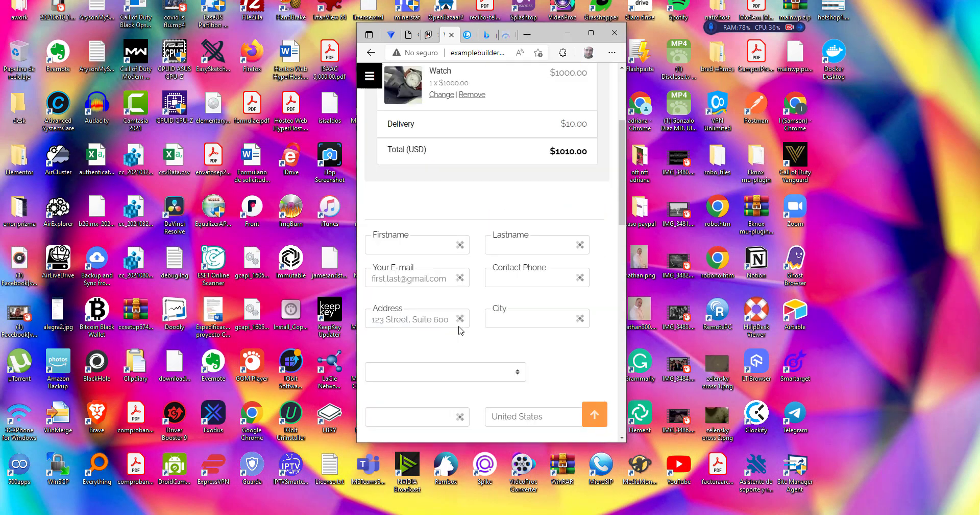
pyautogui.click(591, 33)
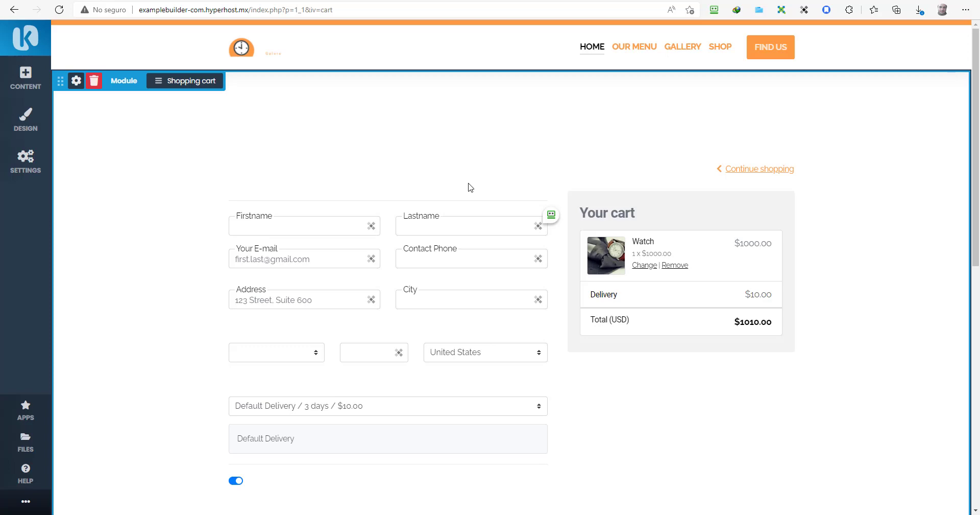
# Step: Look over the examplebuilder.com overview and nameserver notice, dismiss the chat, then return to Web Builder Basic details
pyautogui.click(133, 1)
pyautogui.scroll(5, 175, 311)
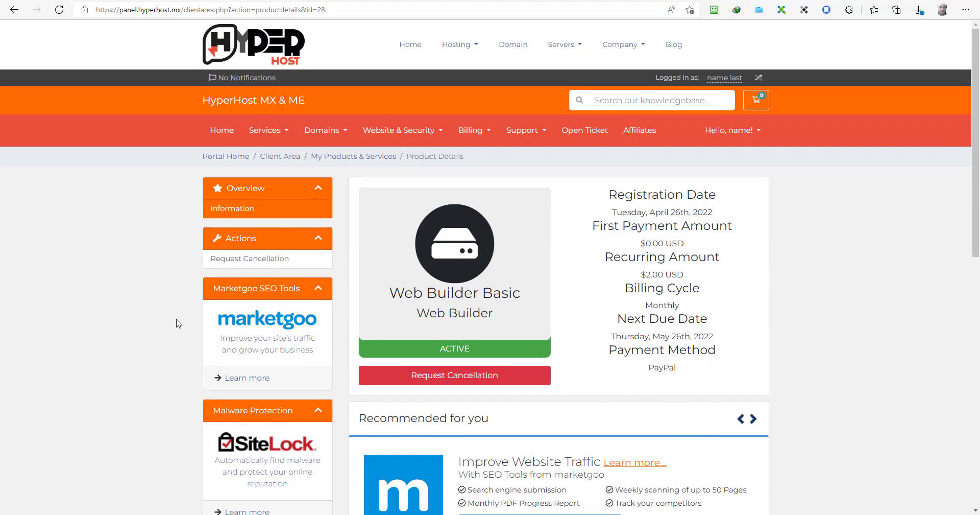
pyautogui.click(206, 1)
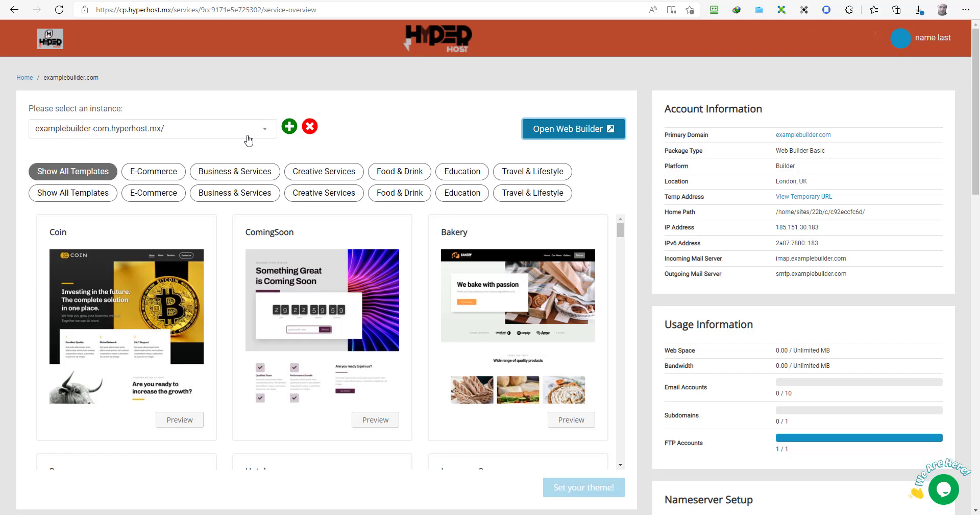
pyautogui.scroll(-7, 248, 140)
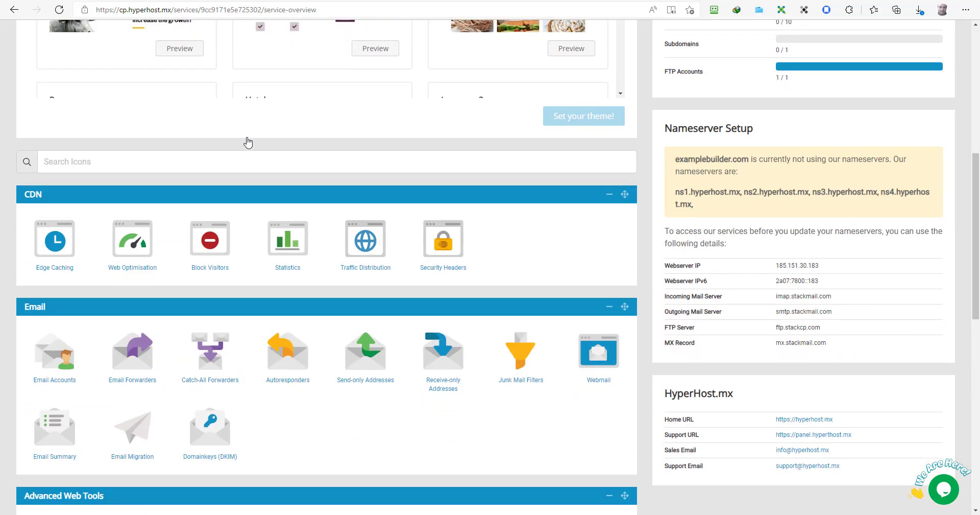
pyautogui.scroll(7, 248, 142)
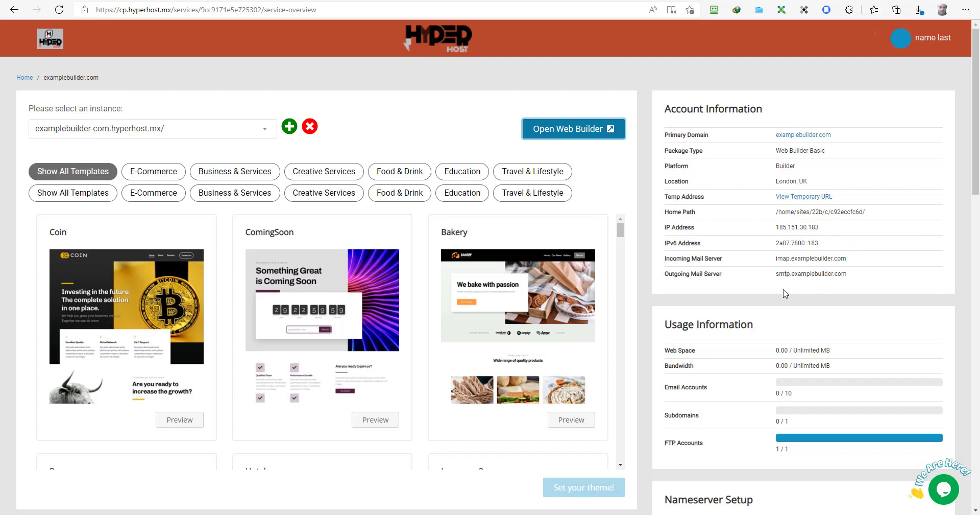
pyautogui.scroll(-9, 725, 290)
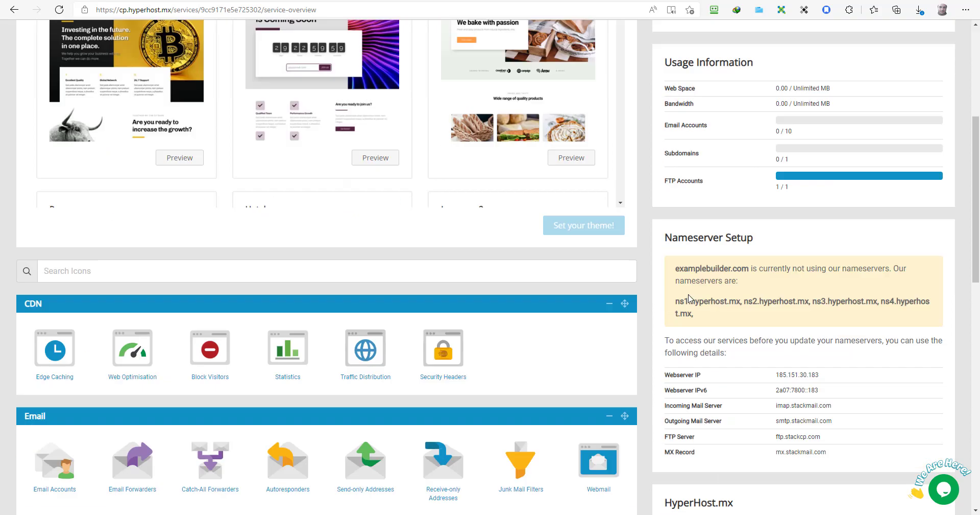
pyautogui.scroll(2, 699, 185)
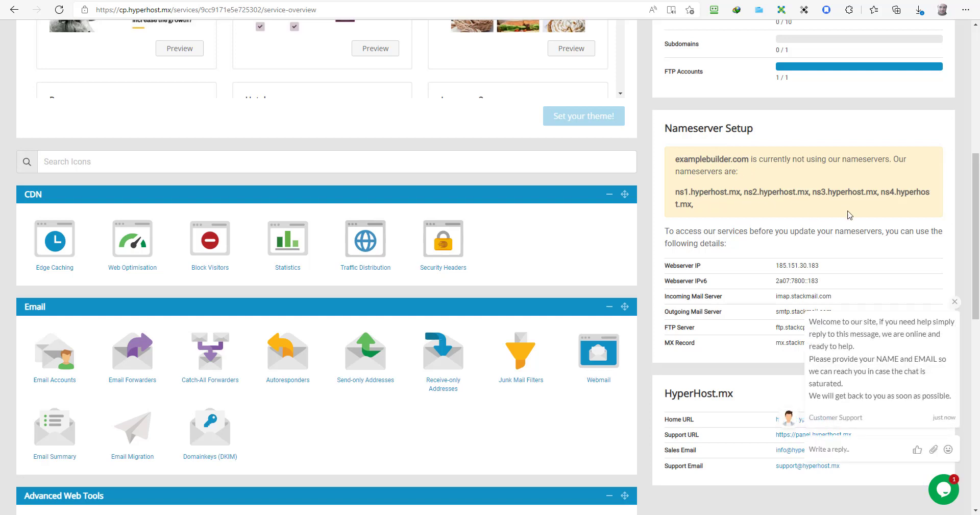
pyautogui.click(955, 302)
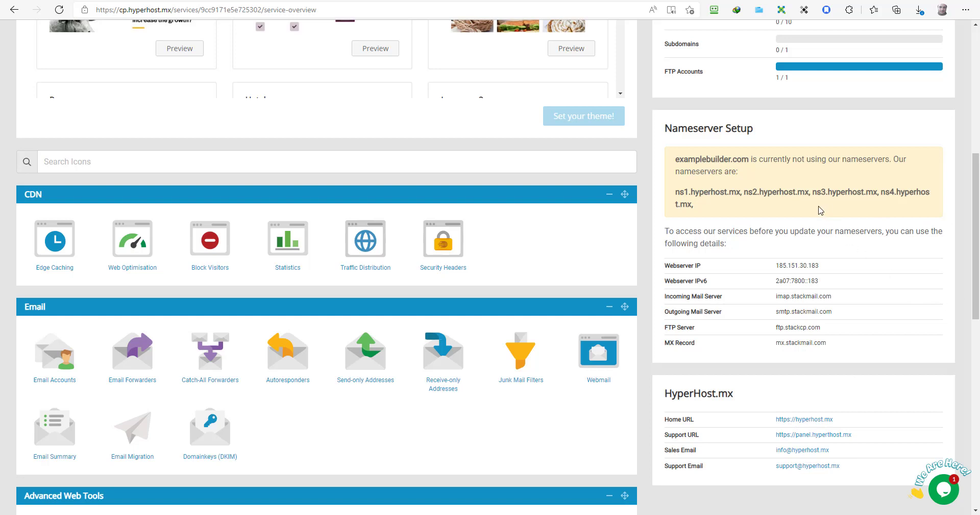
pyautogui.click(139, 0)
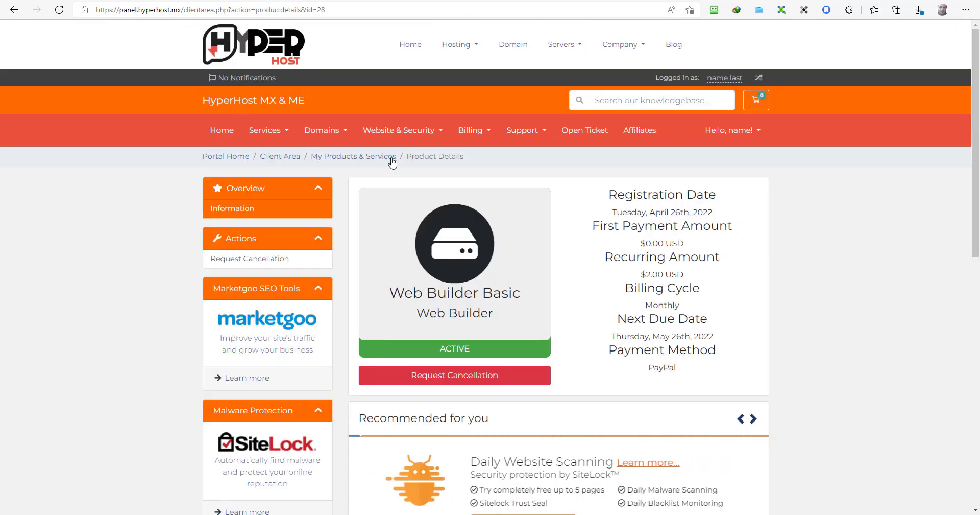
# Step: Open the Support menu and go back to the examplebuilder.com control panel overview
pyautogui.click(544, 137)
pyautogui.click(542, 202)
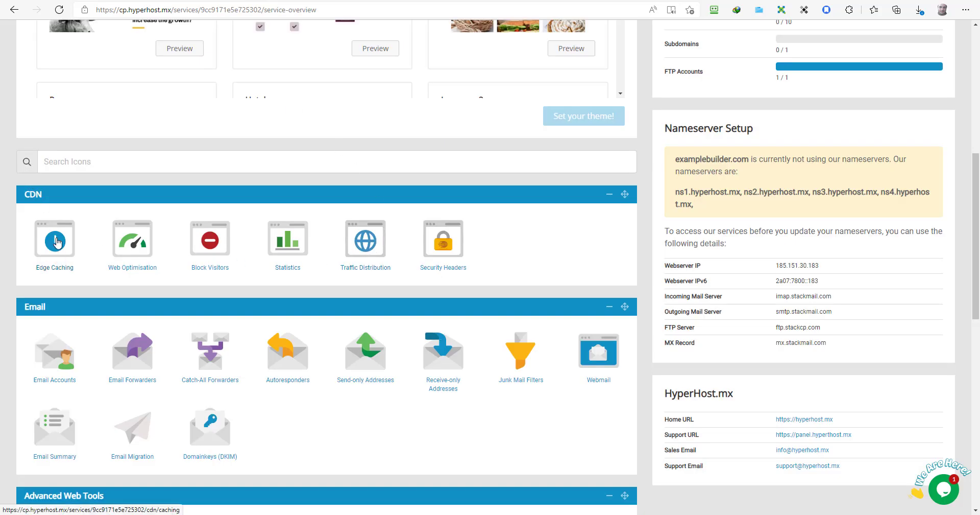
# Step: Turn on CDN Web Optimisation's Recommended Settings, giving HTML 3/12, CSS 5/8 and Image 1/14 active
pyautogui.click(135, 254)
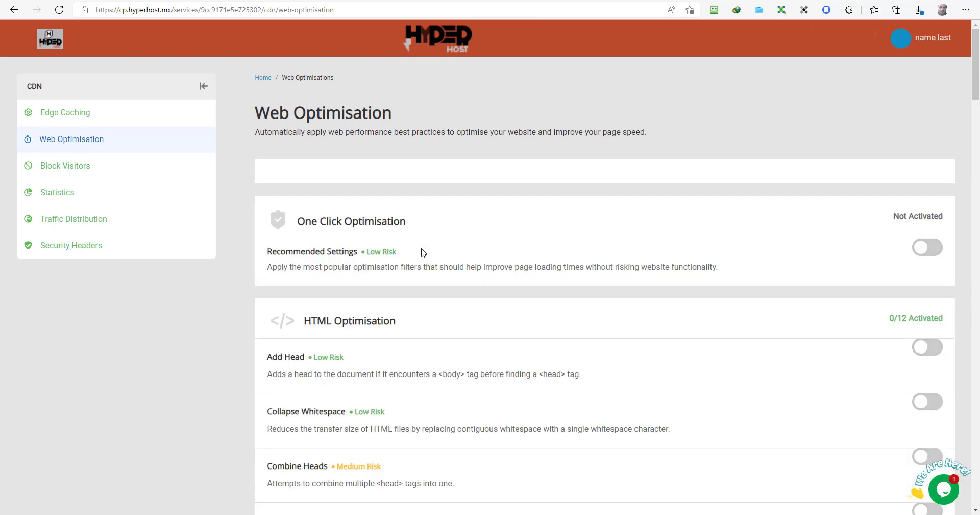
pyautogui.click(927, 247)
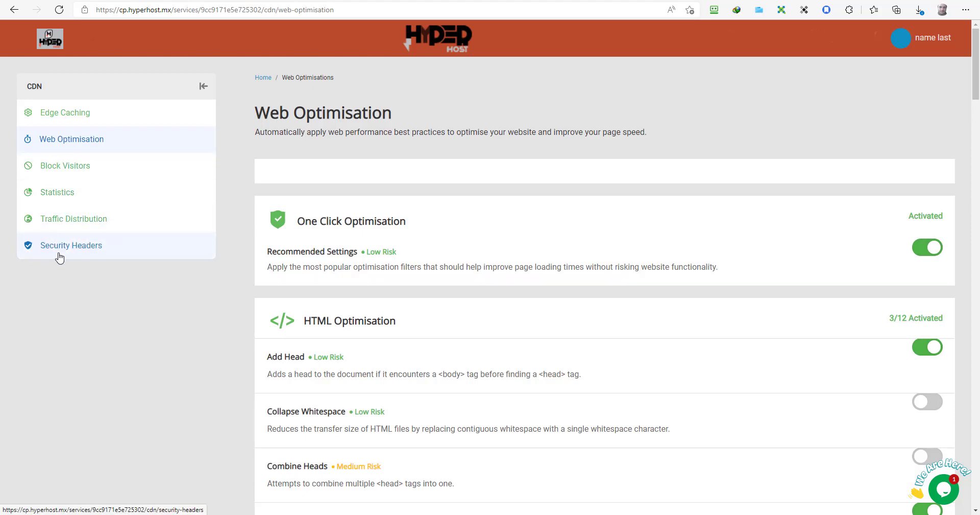
pyautogui.scroll(-10, 322, 271)
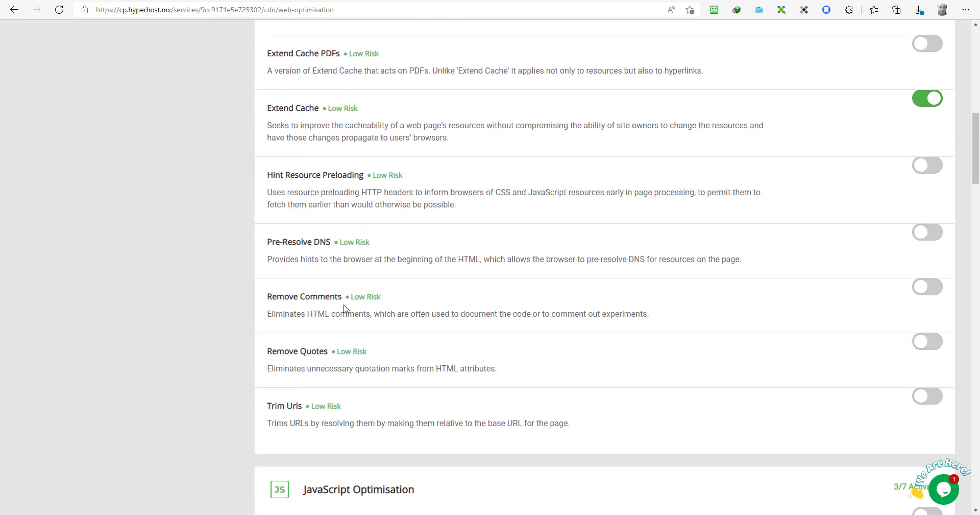
pyautogui.scroll(-15, 344, 308)
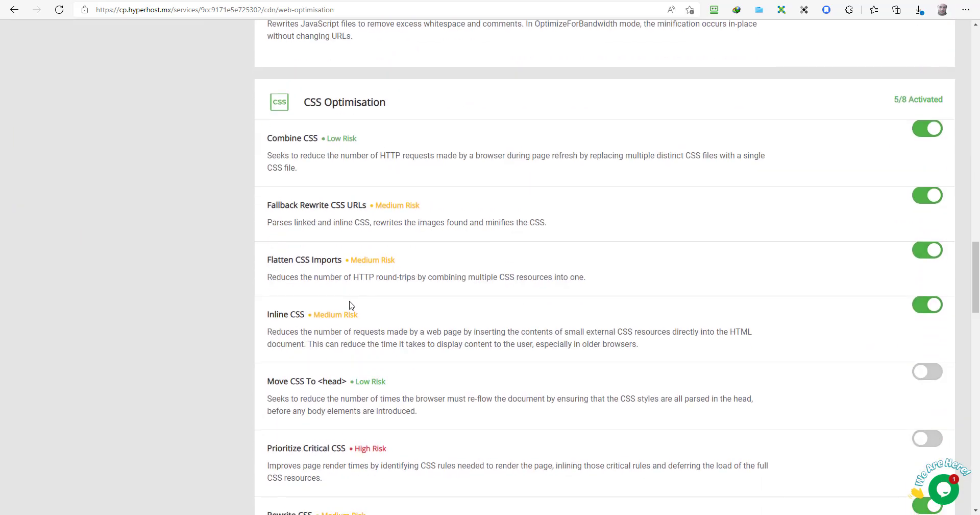
pyautogui.scroll(-12, 351, 304)
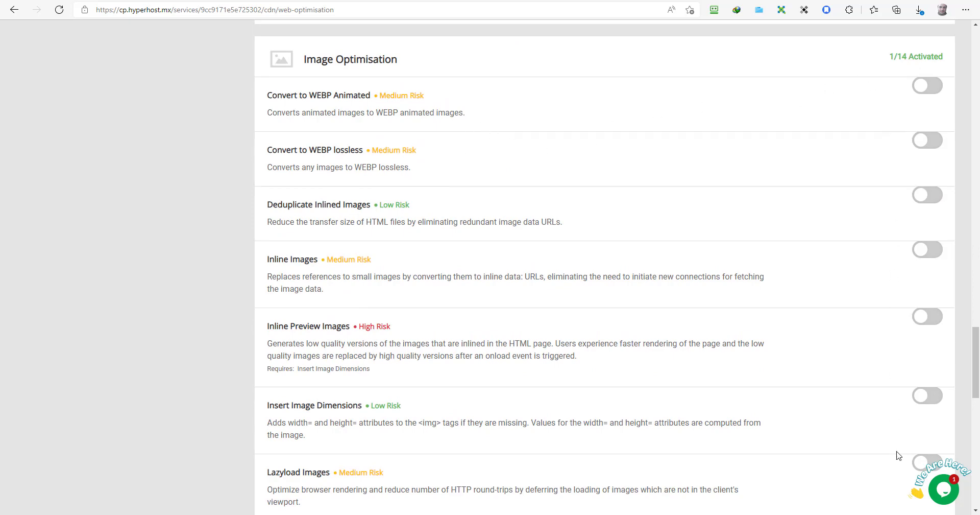
pyautogui.scroll(20, 204, 213)
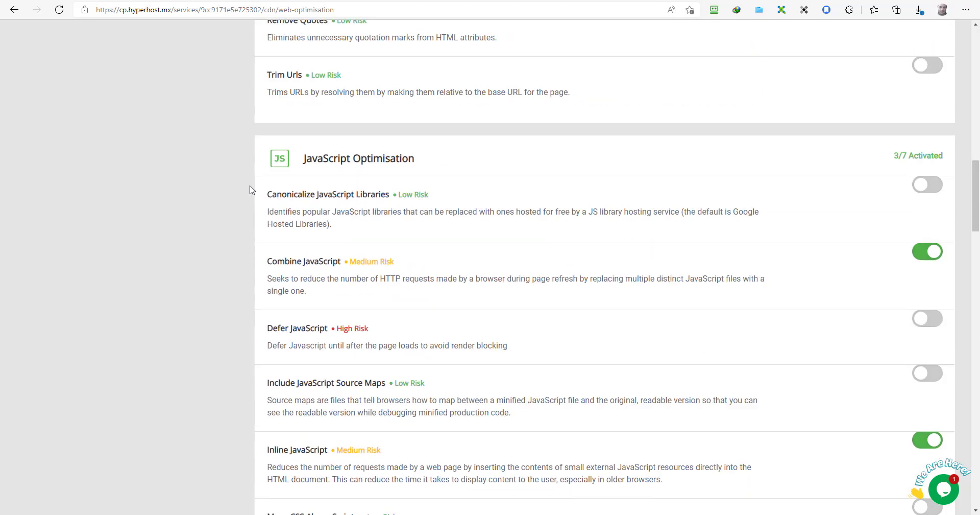
pyautogui.scroll(6, 250, 190)
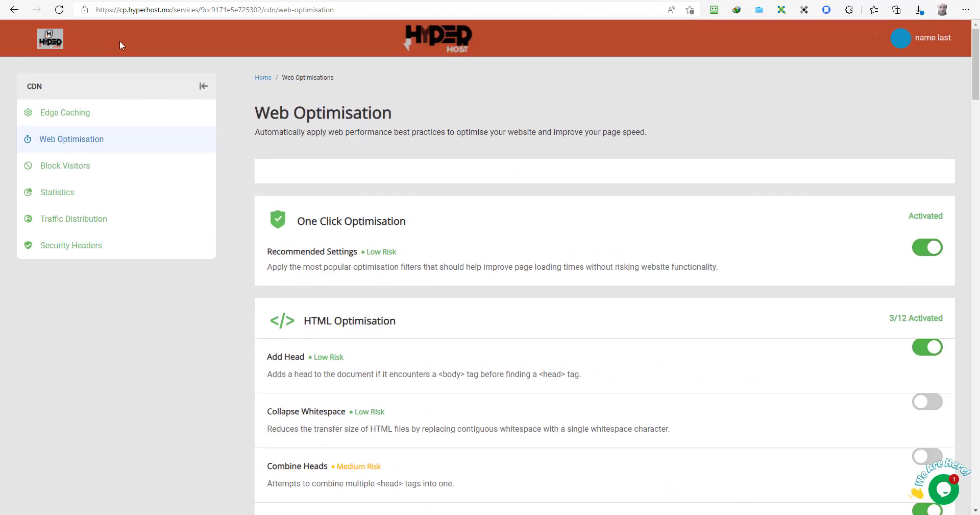
# Step: Go back to the service overview and scan Advanced Web Tools, Domain Names and Logs & Stats
pyautogui.click(260, 81)
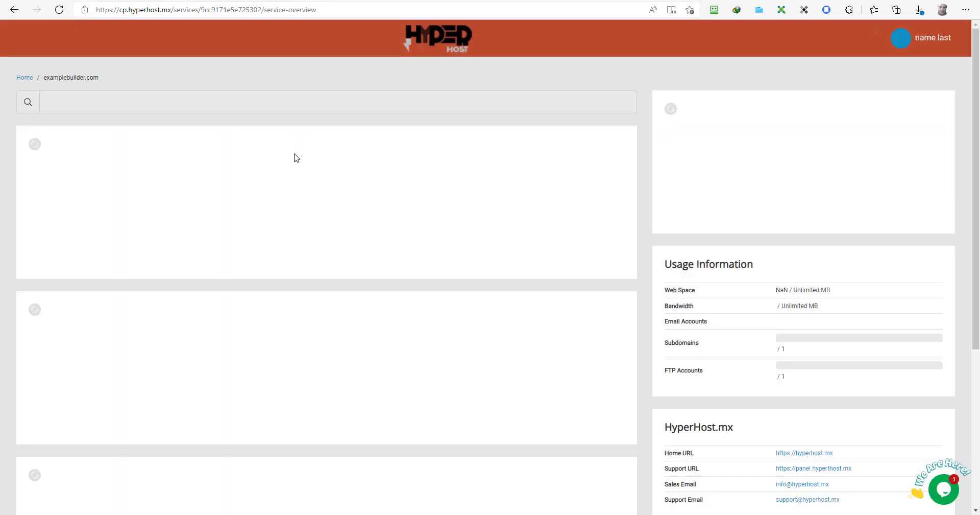
pyautogui.scroll(-4, 239, 174)
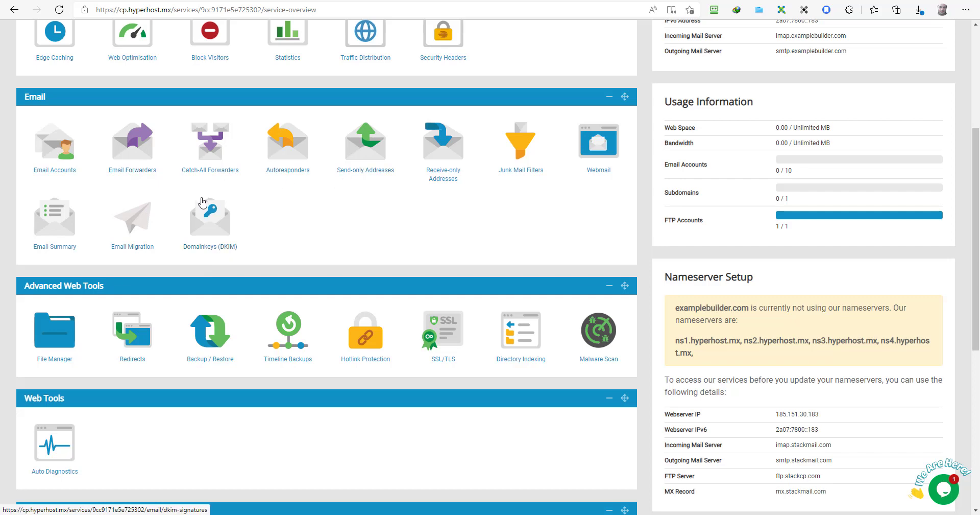
pyautogui.scroll(-3, 202, 203)
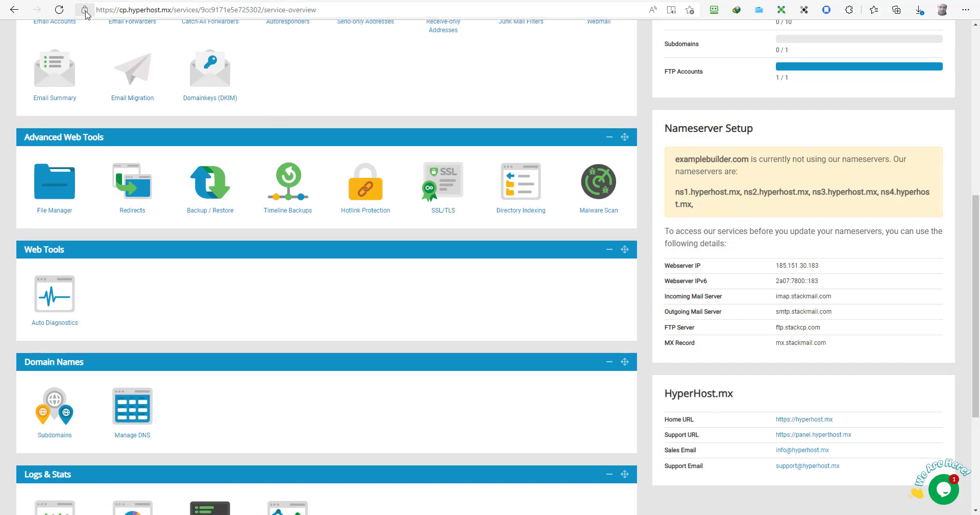
pyautogui.scroll(-3, 153, 220)
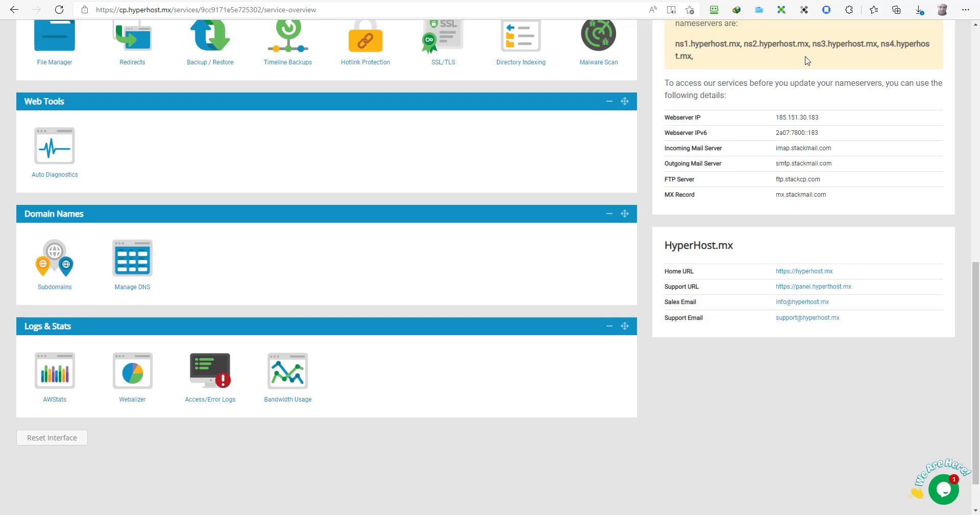
pyautogui.scroll(2, 808, 60)
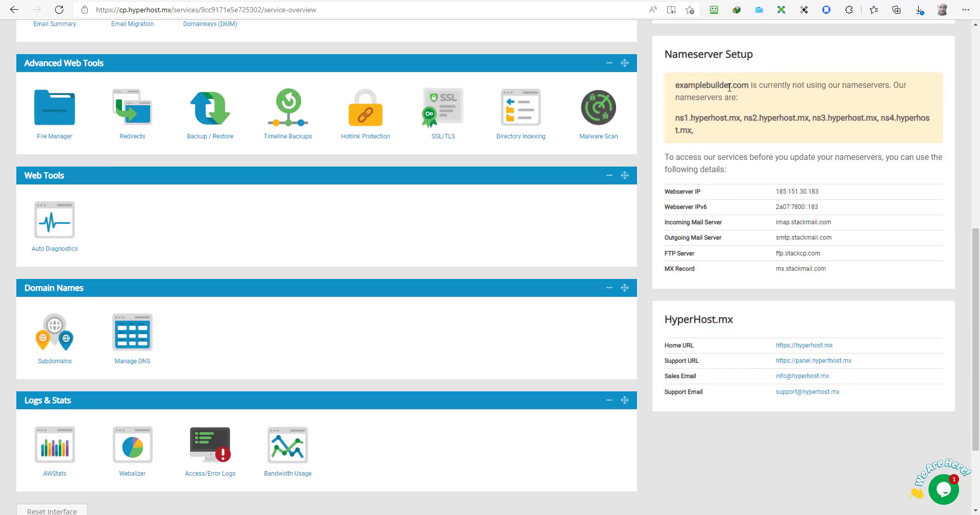
pyautogui.click(141, 339)
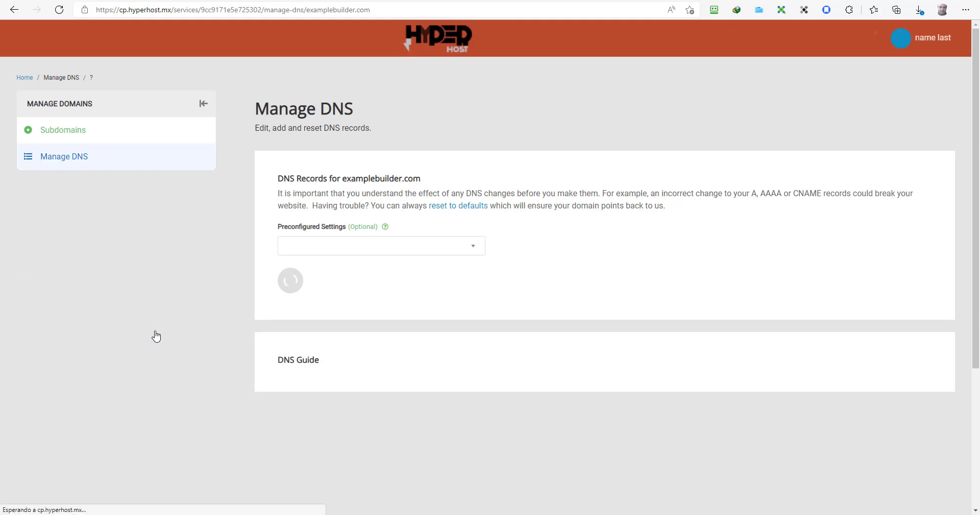
pyautogui.click(435, 248)
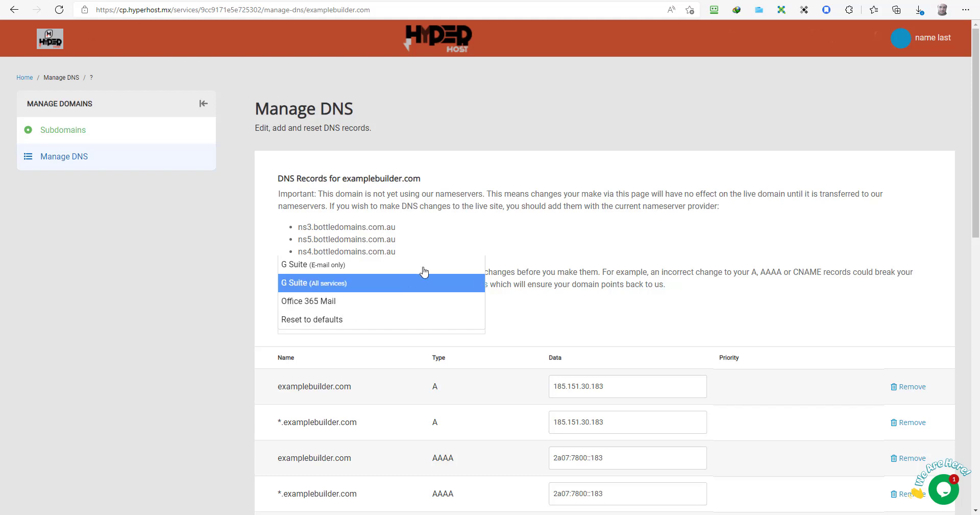
pyautogui.scroll(-4, 521, 223)
pyautogui.scroll(-7, 520, 223)
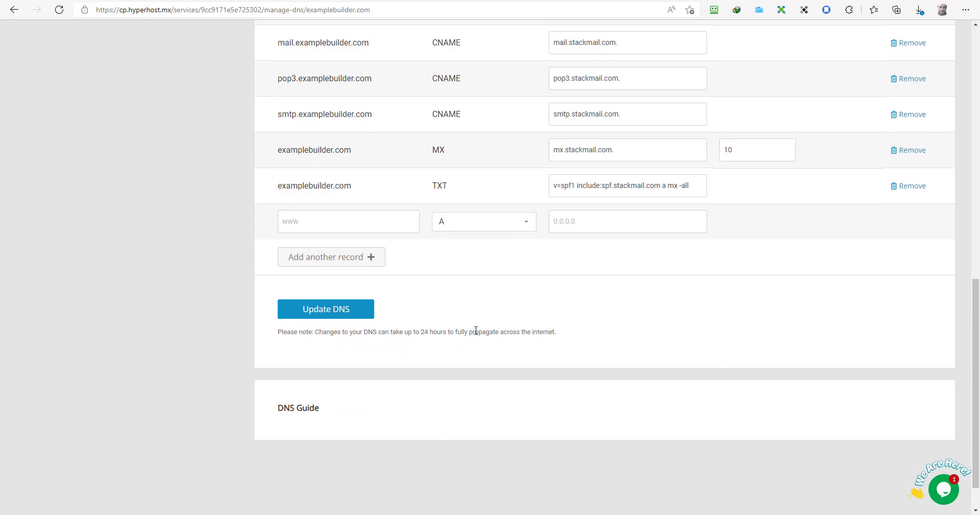
pyautogui.scroll(11, 476, 331)
pyautogui.click(15, 15)
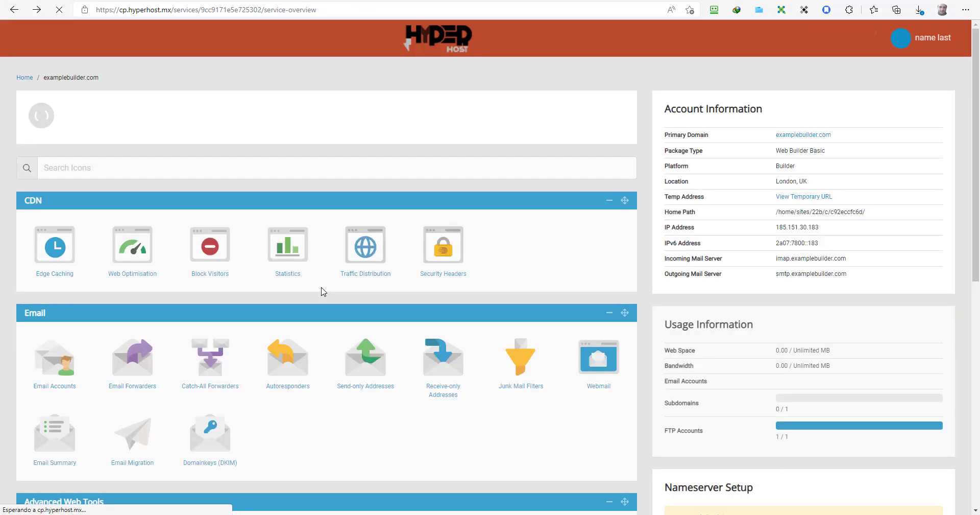
pyautogui.scroll(-10, 327, 289)
pyautogui.scroll(10, 347, 300)
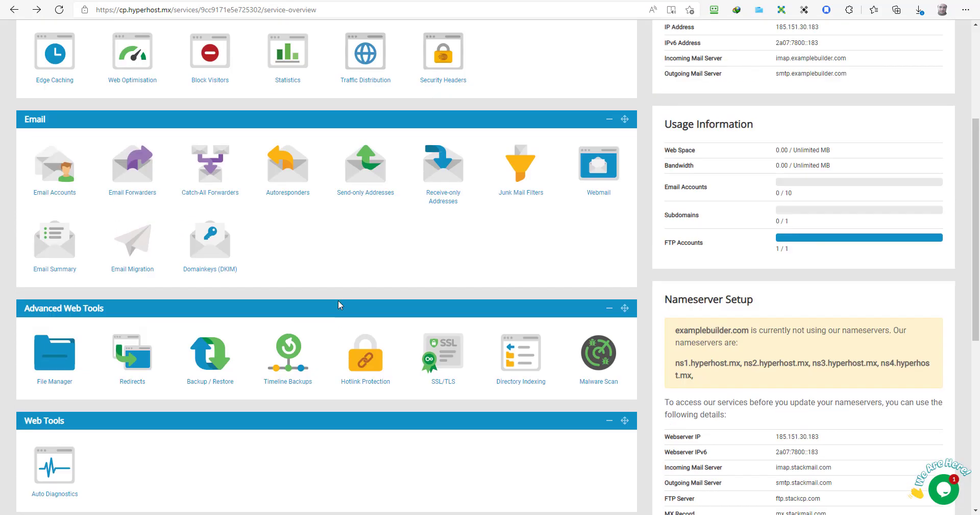